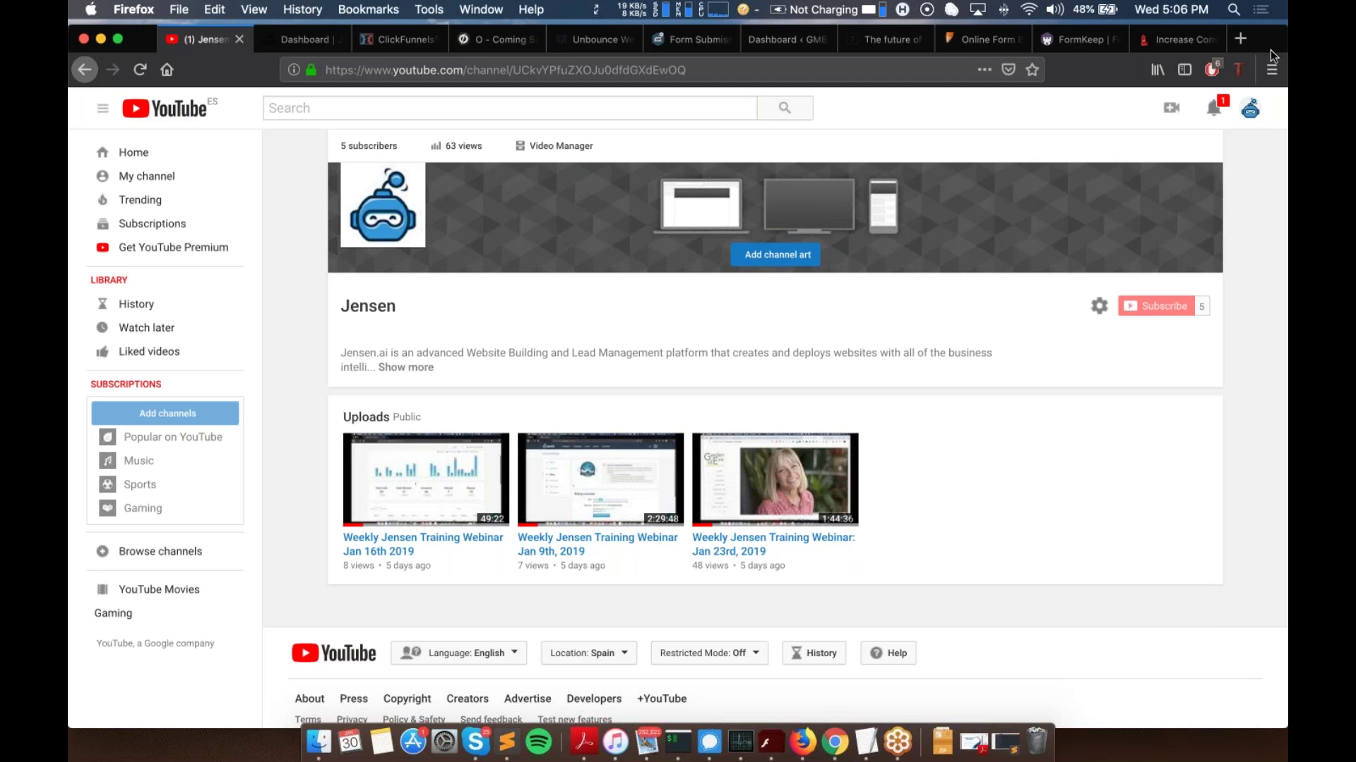
Step: Open the Webinar Demo Campaign from the Jensen.ai dashboard
click(1270, 67)
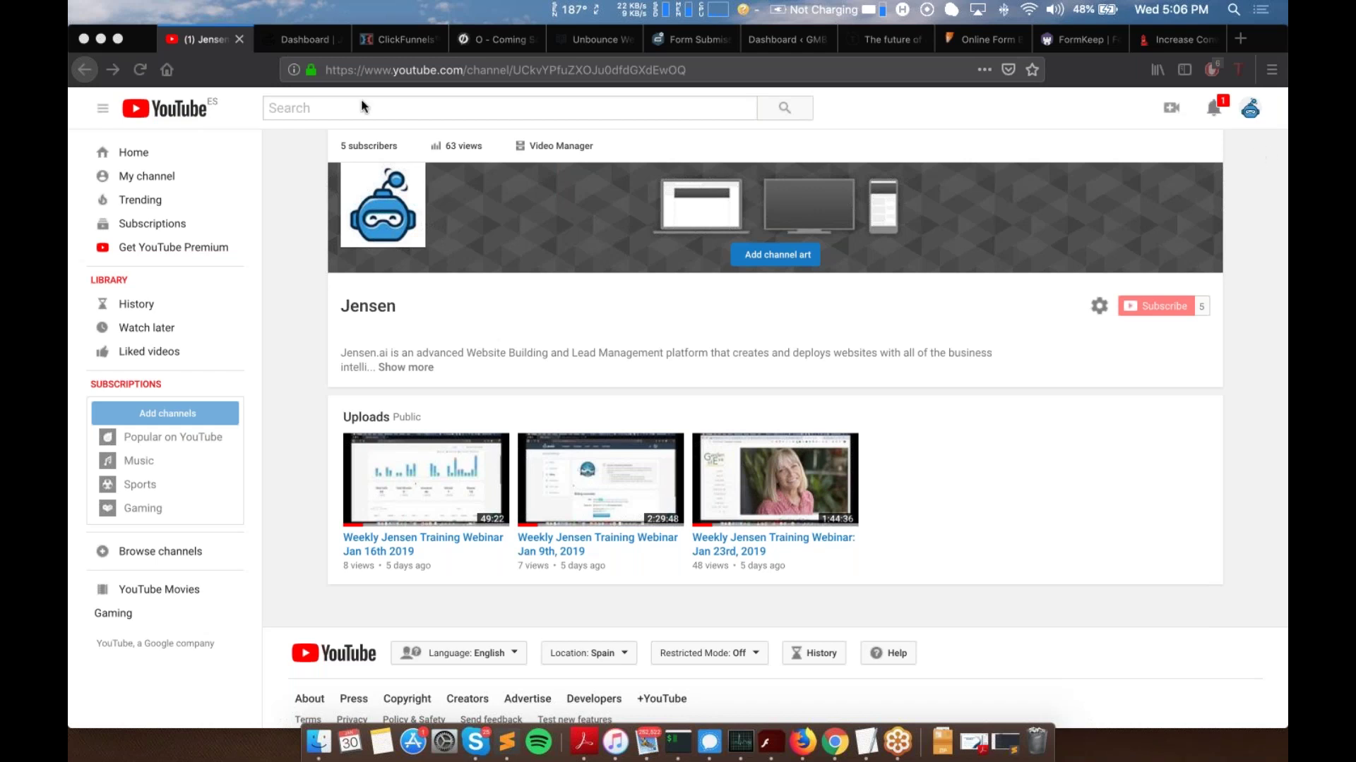
click(306, 47)
scroll(488, 405, down, 1)
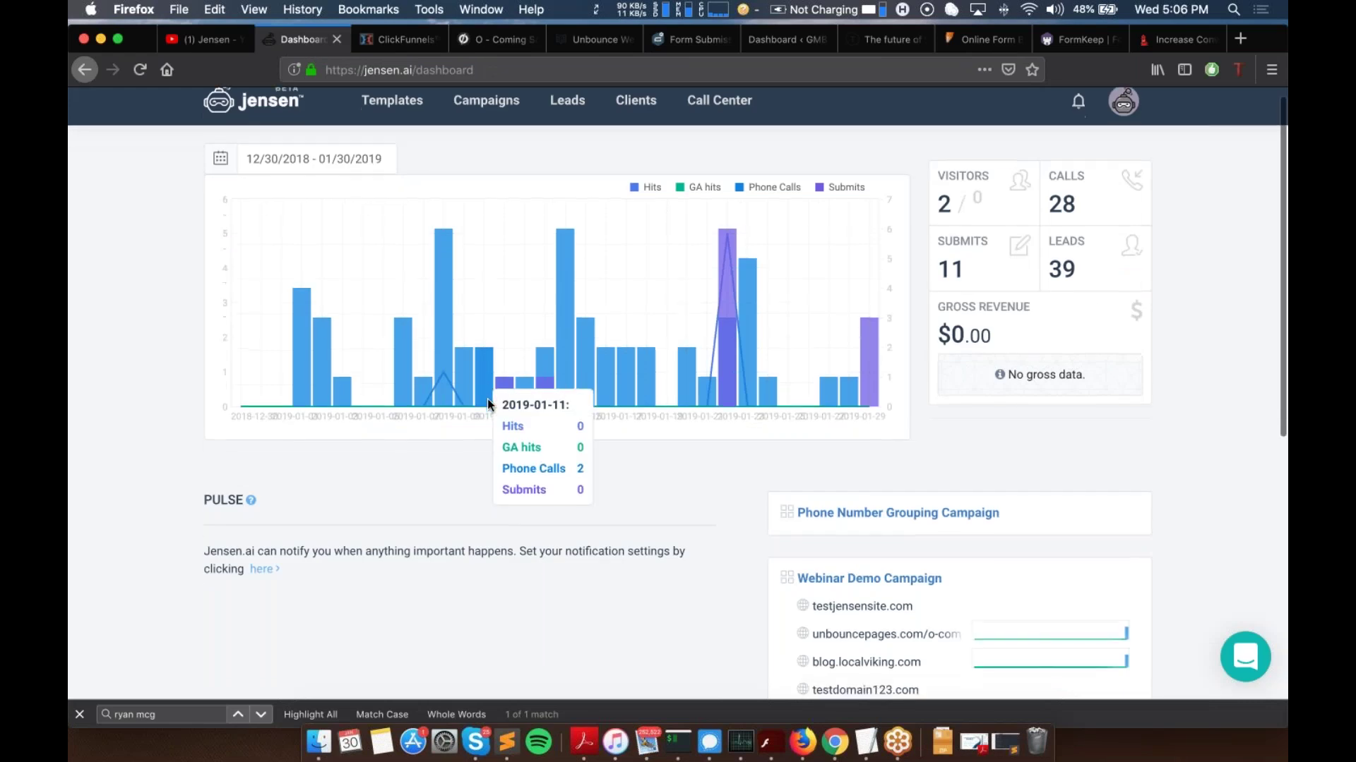
scroll(509, 404, down, 2)
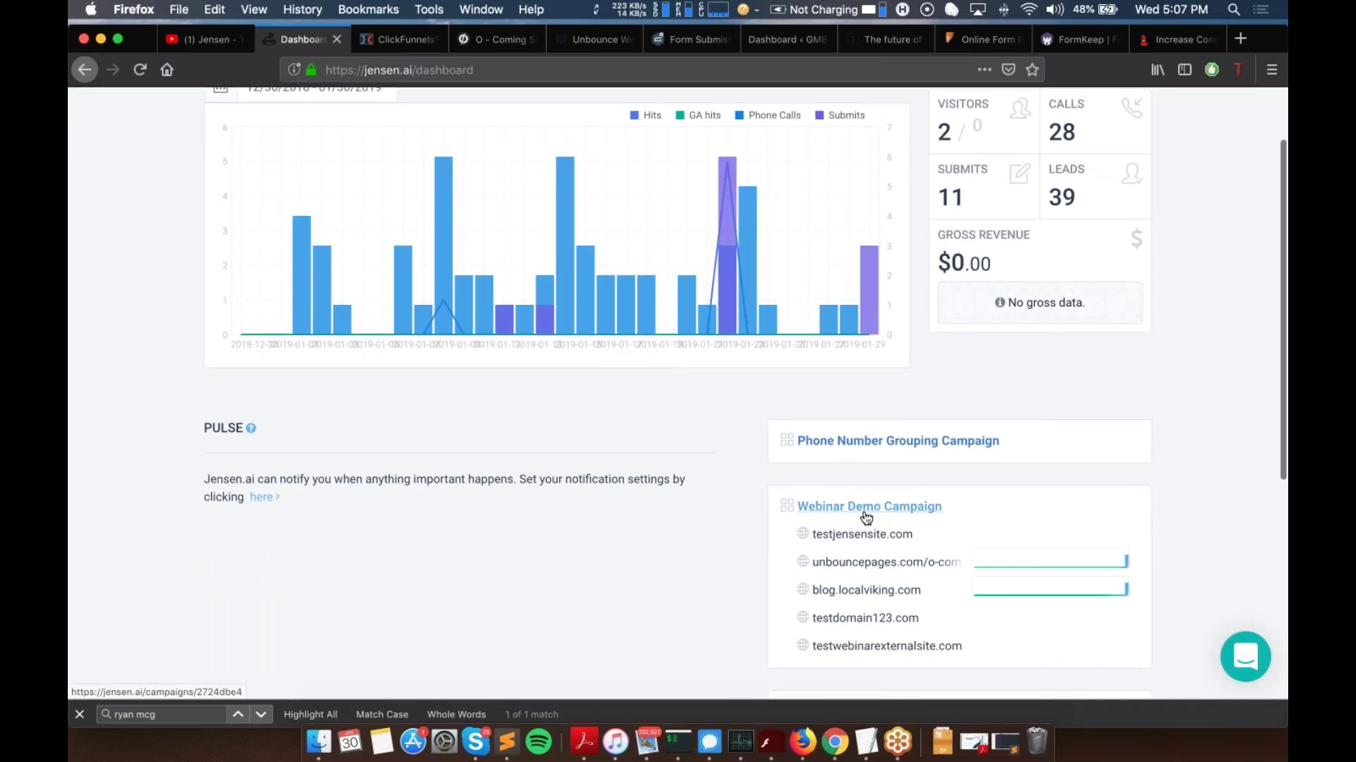
click(865, 511)
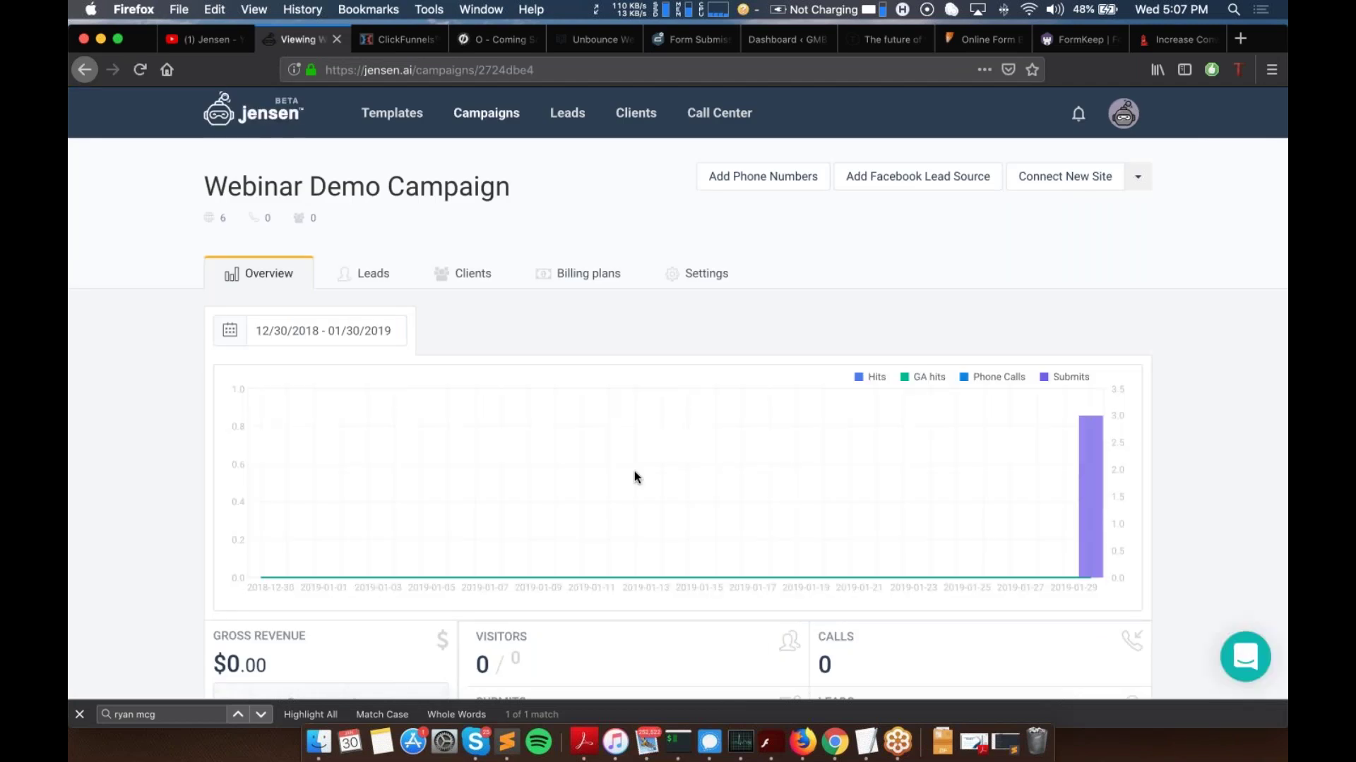
Step: Open the xsynesis.clickfunnels.com site's details and scroll through them
scroll(447, 353, down, 1)
scroll(447, 353, down, 6)
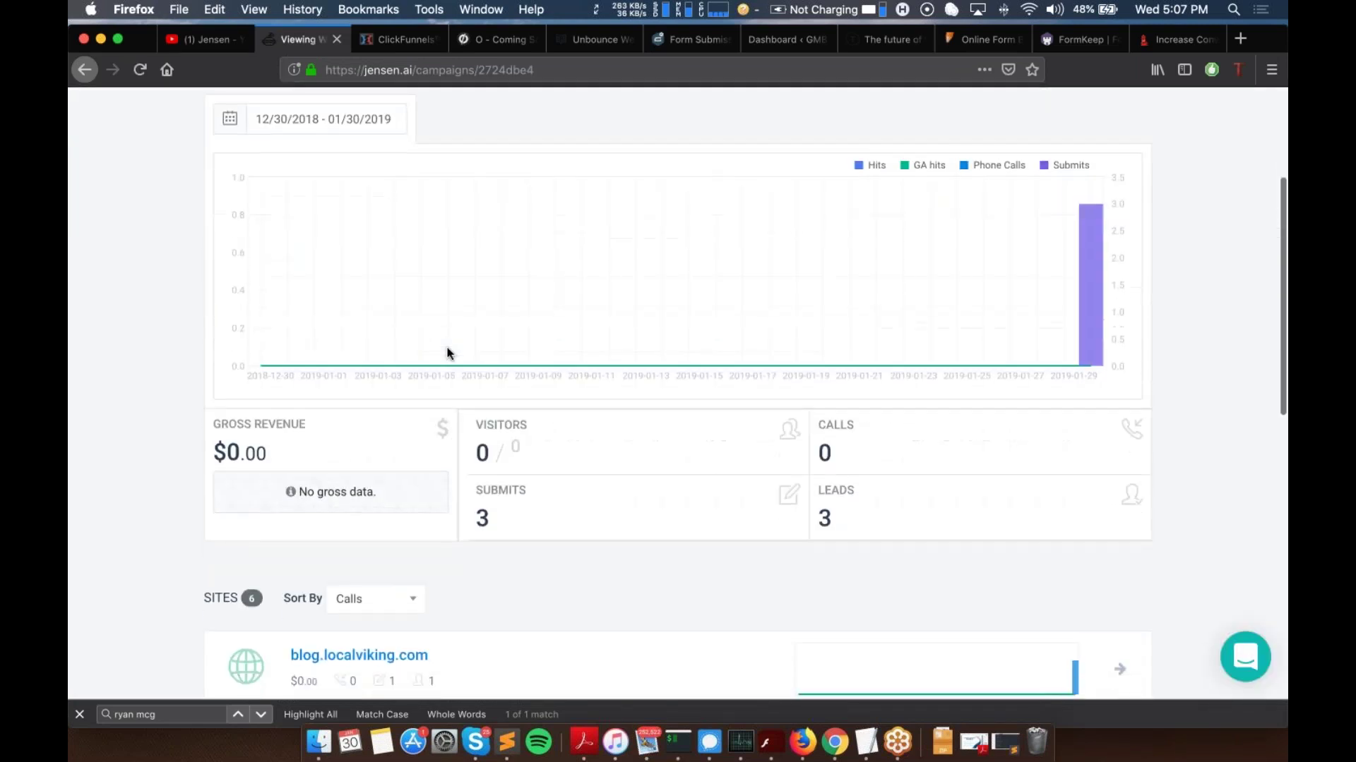
scroll(446, 353, down, 2)
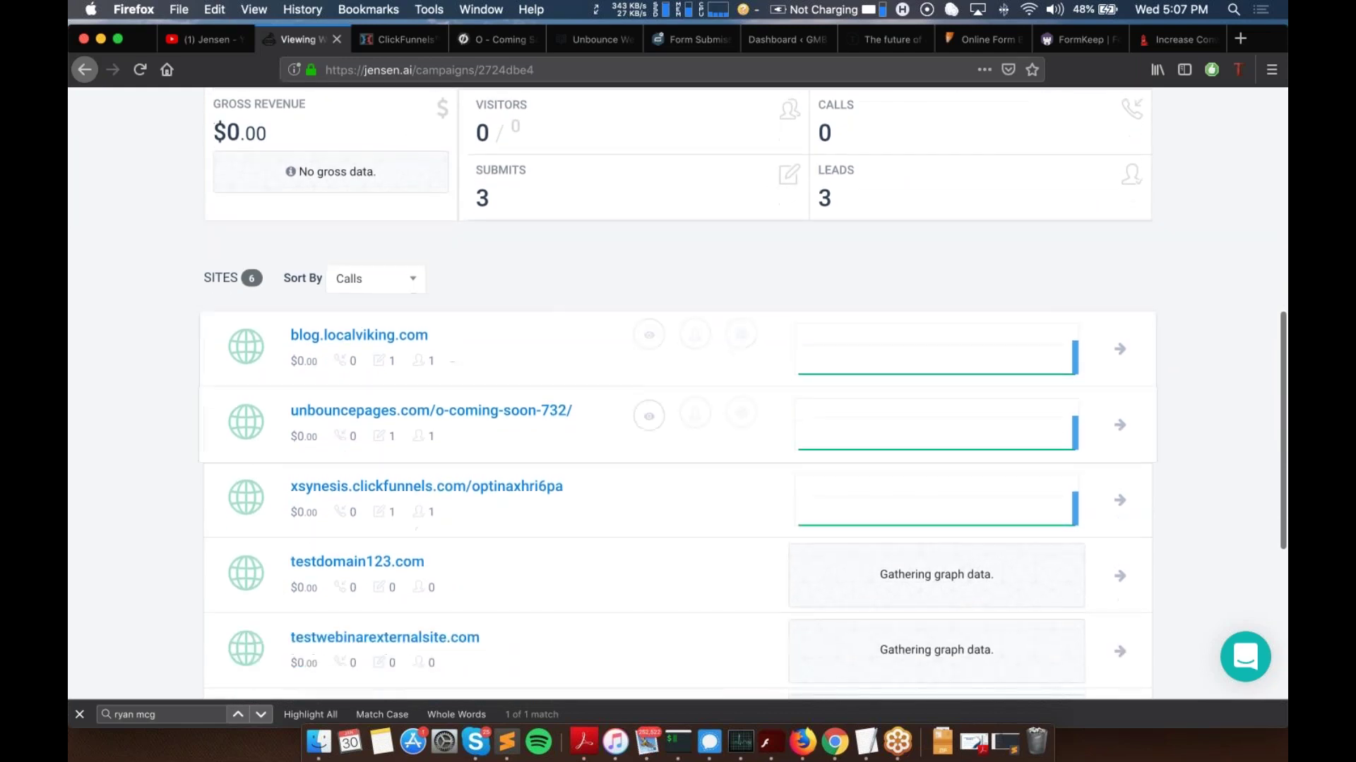
click(379, 492)
scroll(631, 249, down, 2)
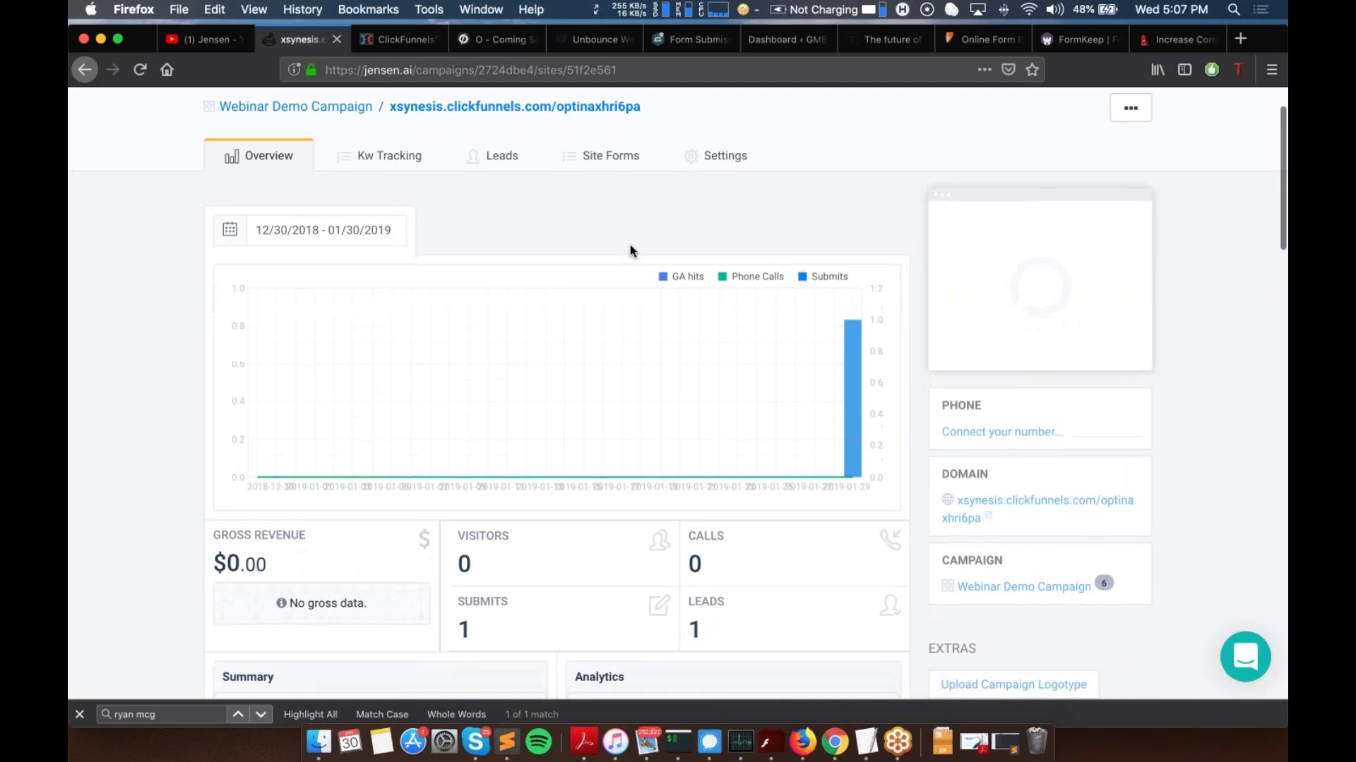
scroll(630, 249, down, 8)
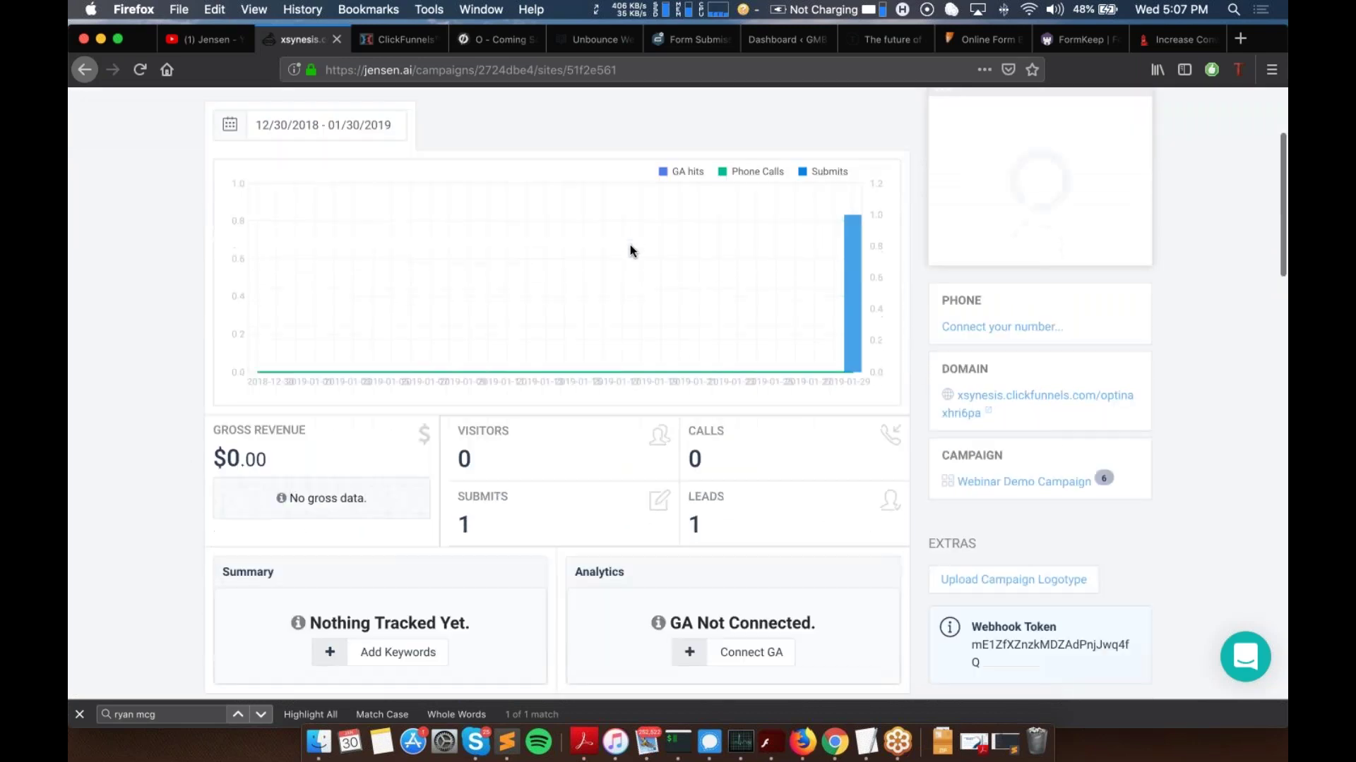
scroll(631, 250, up, 10)
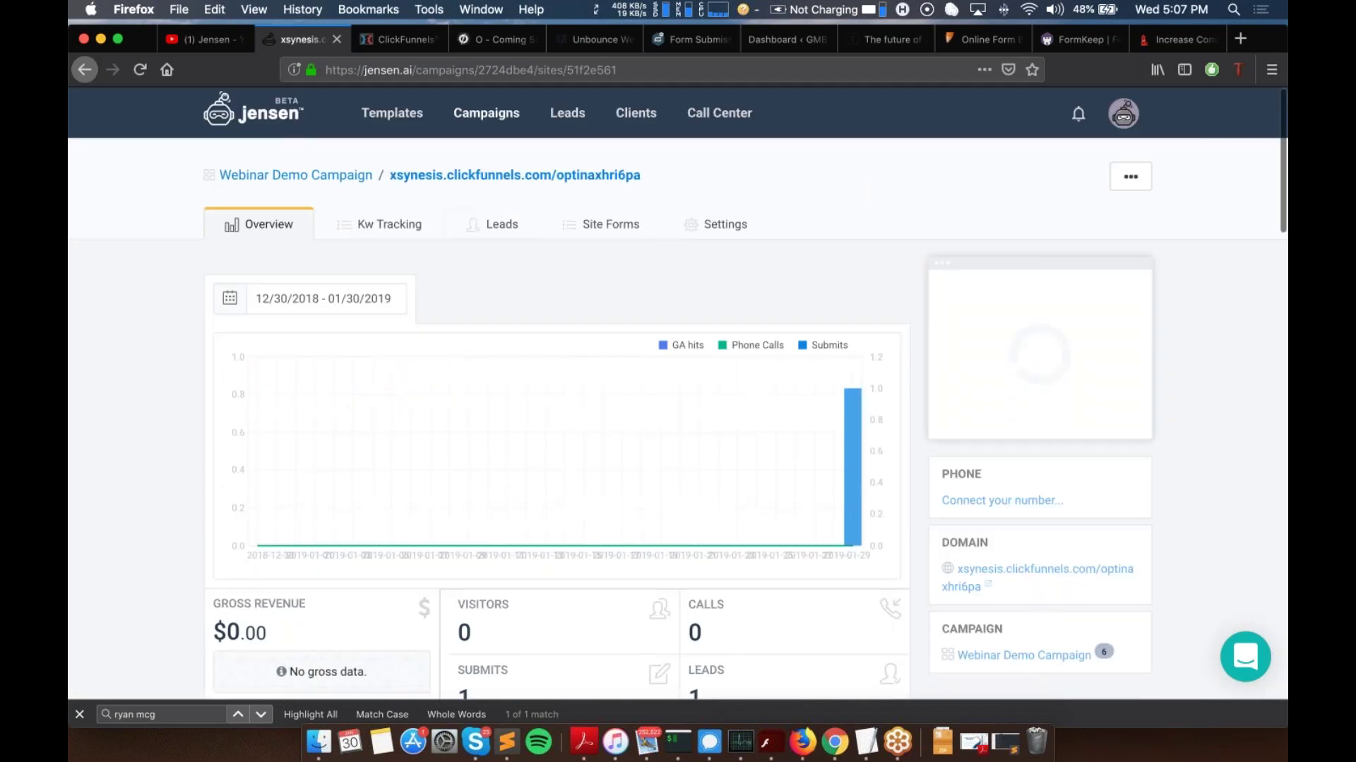
Step: Go back to the campaign, reopen the site overview and highlight xsynesis.clickfunnels.com/optinaxhri6pa
click(306, 177)
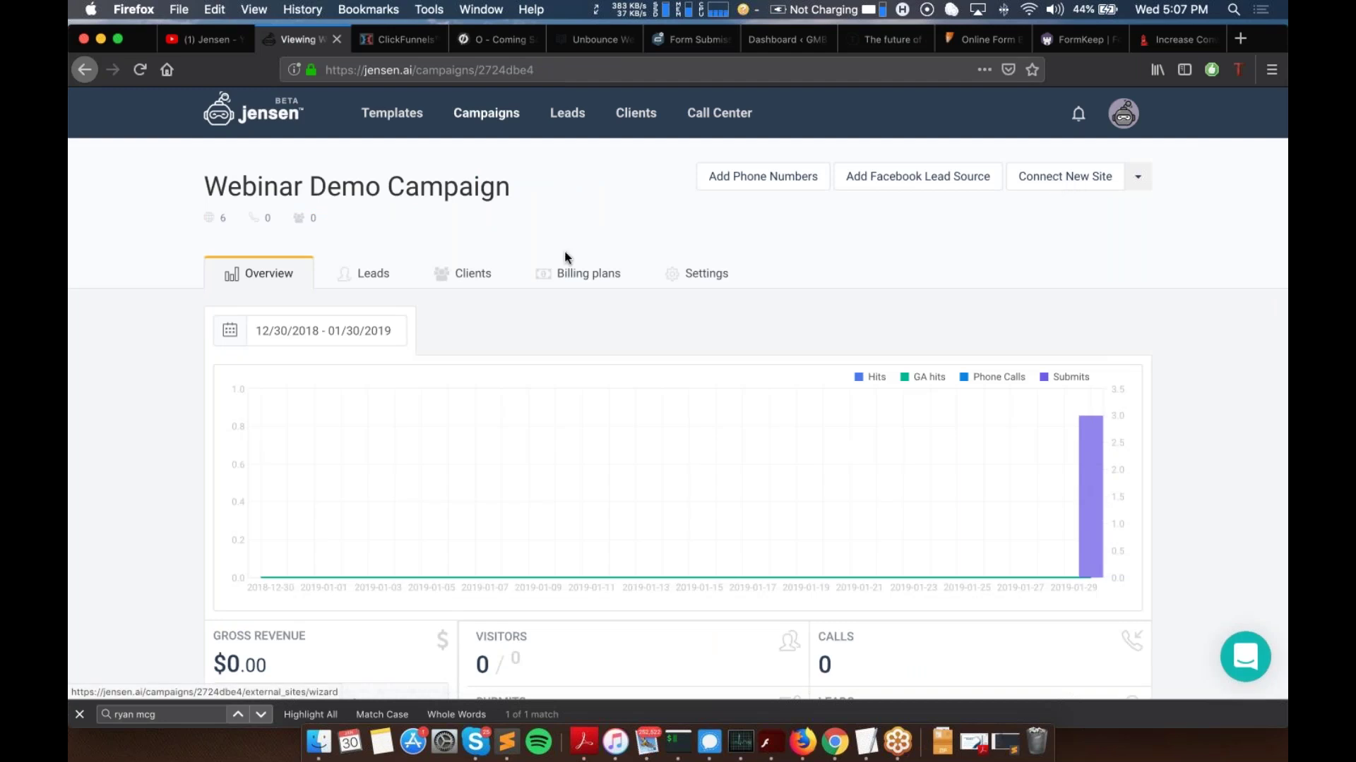
scroll(363, 266, down, 3)
scroll(409, 451, down, 3)
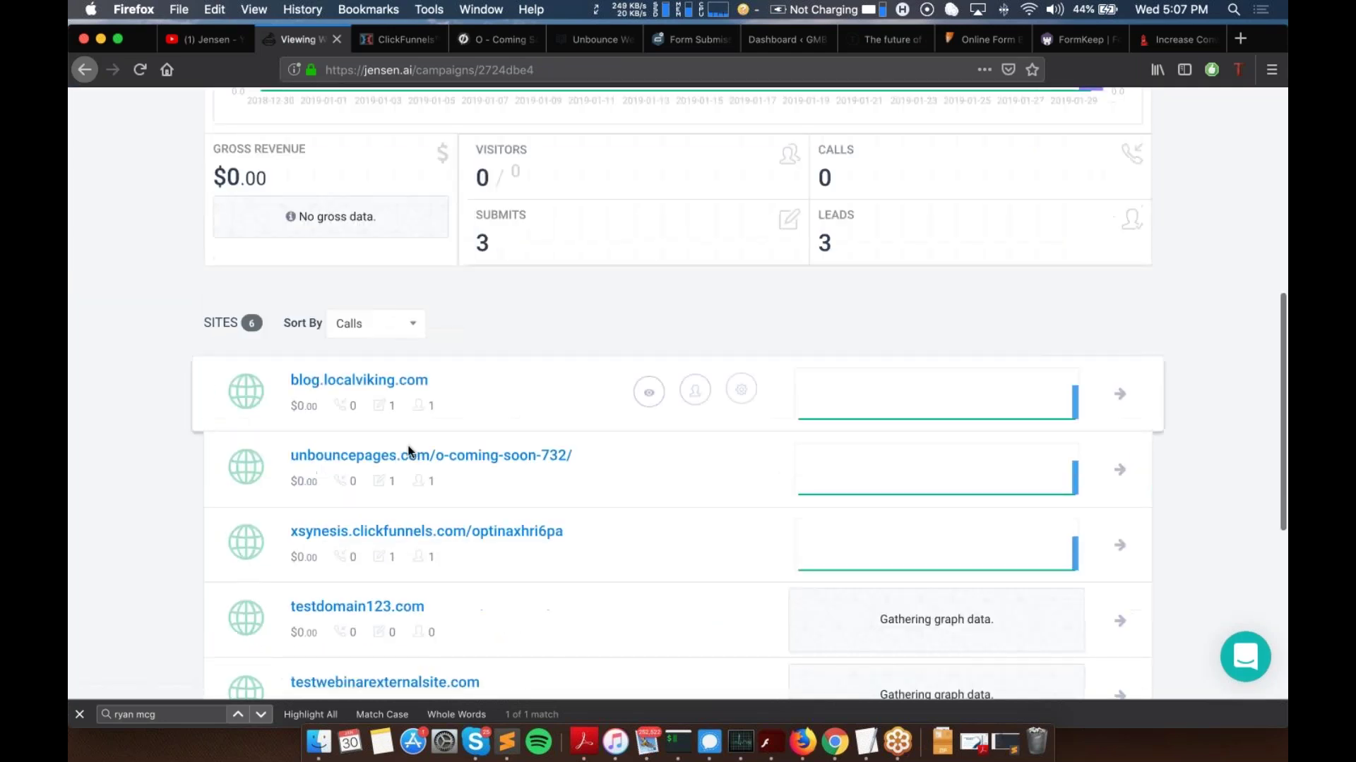
click(380, 536)
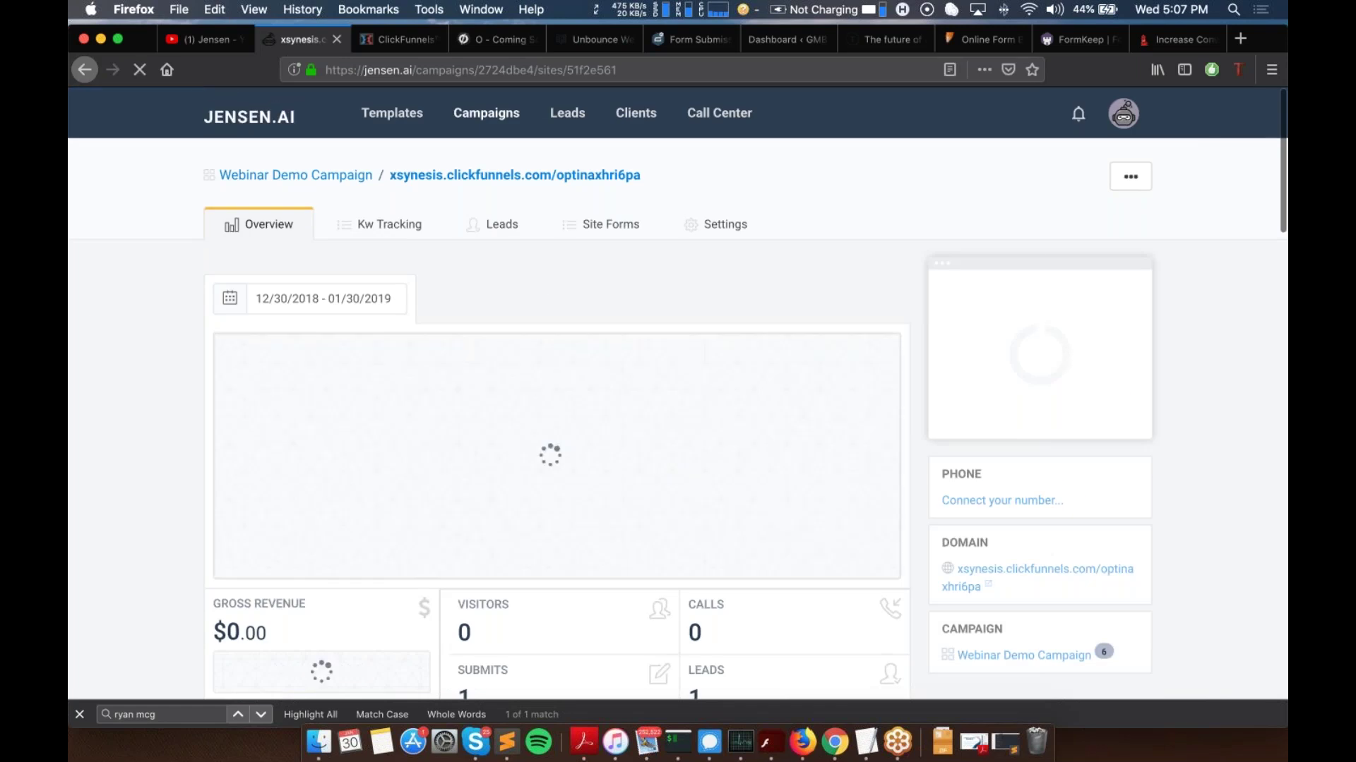
drag(651, 178, 388, 177)
scroll(638, 301, down, 3)
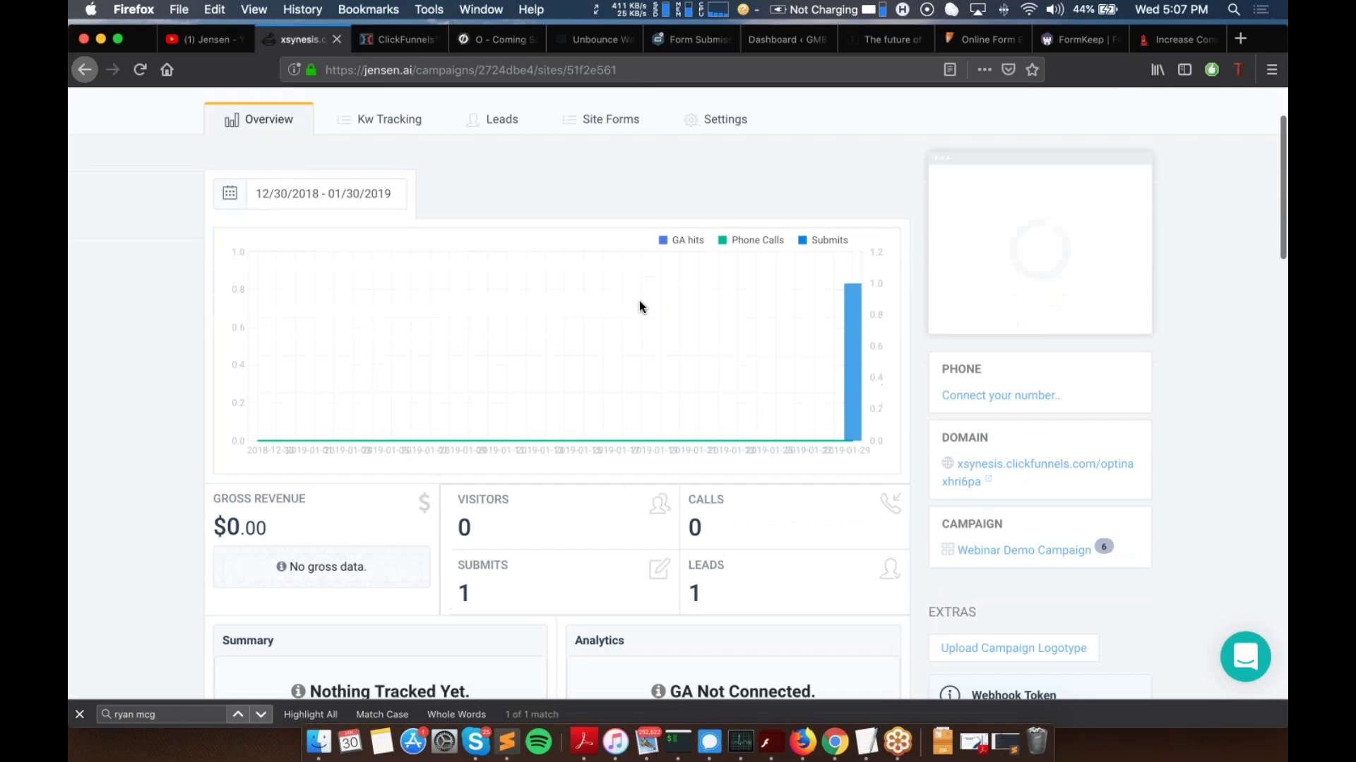
Step: Switch to ClickFunnels and review the Test Funnel's Optin step at xsynesis.clickfunnels.com/optinaxhri6pa
click(380, 44)
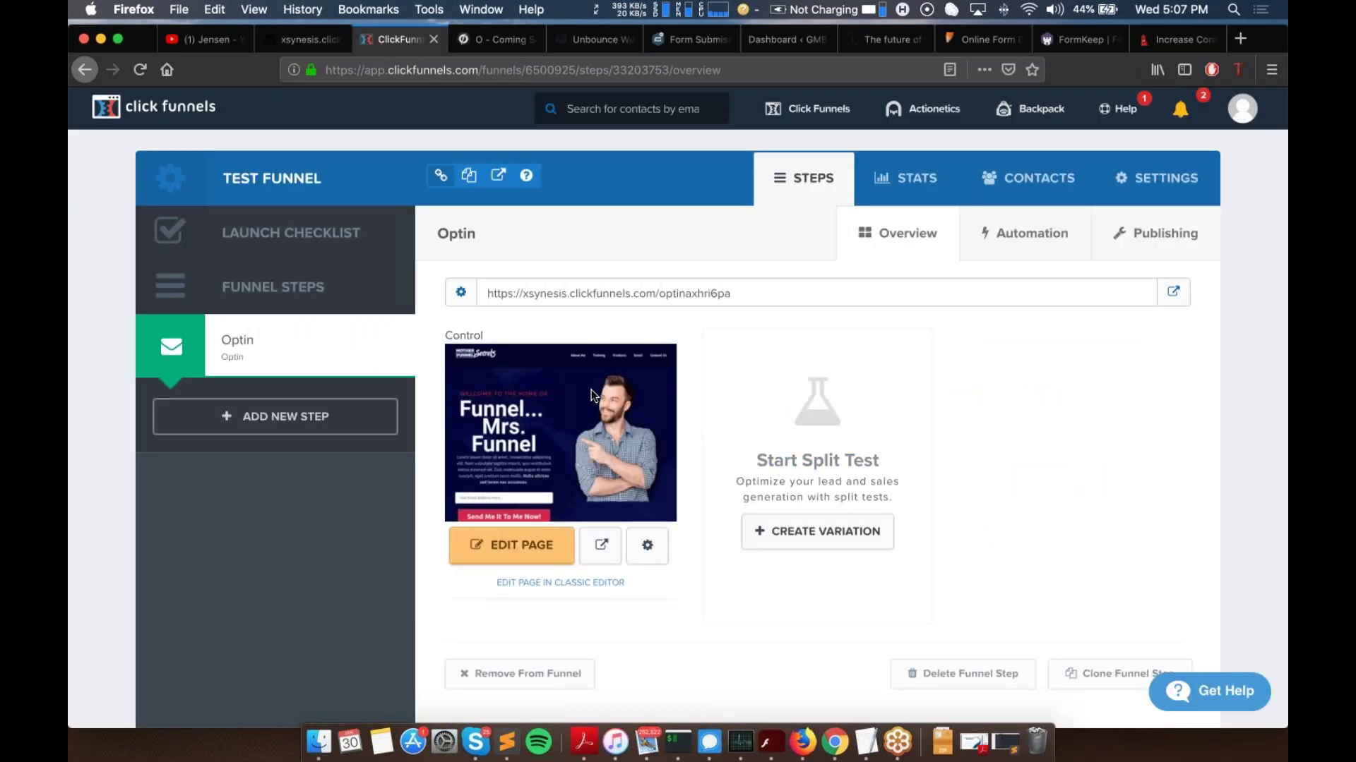
scroll(591, 390, down, 2)
scroll(591, 390, down, 1)
scroll(591, 390, up, 3)
scroll(532, 511, down, 3)
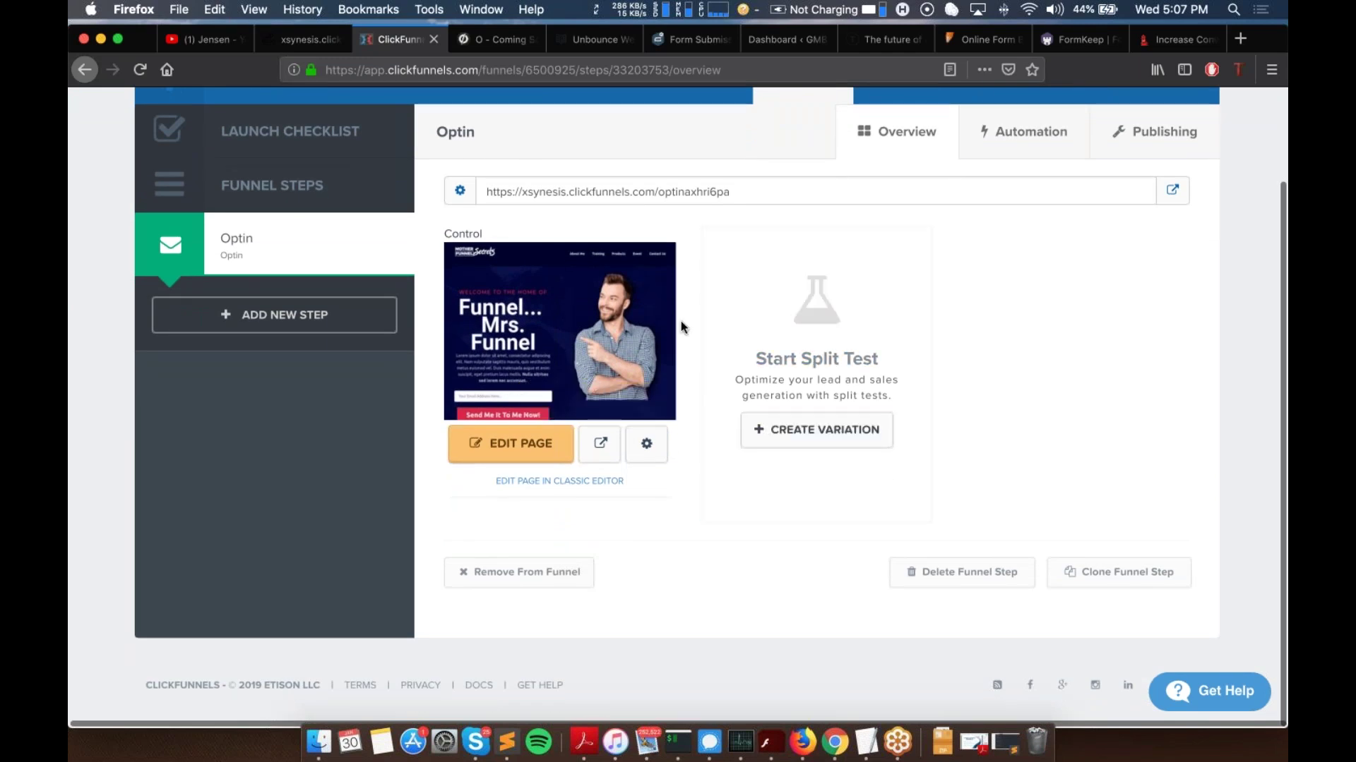
scroll(681, 320, up, 3)
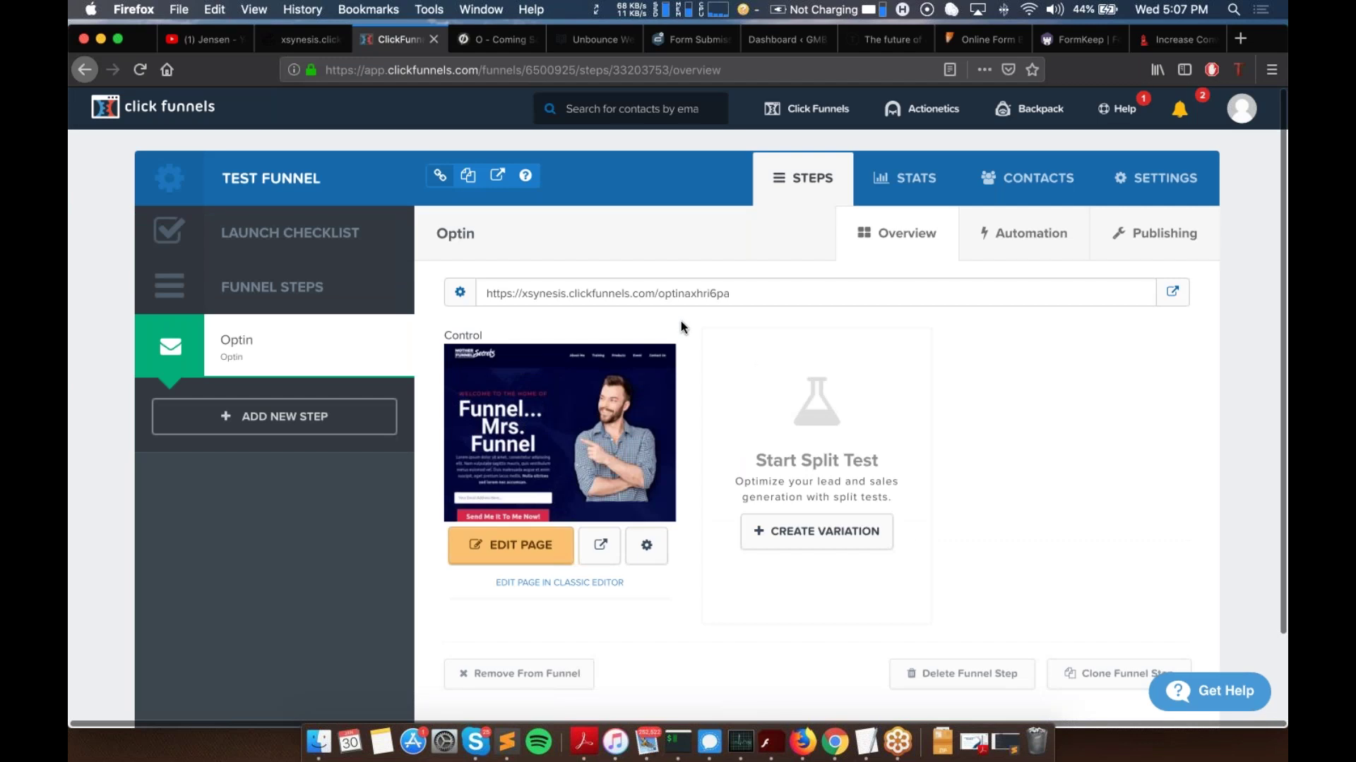
scroll(910, 260, down, 1)
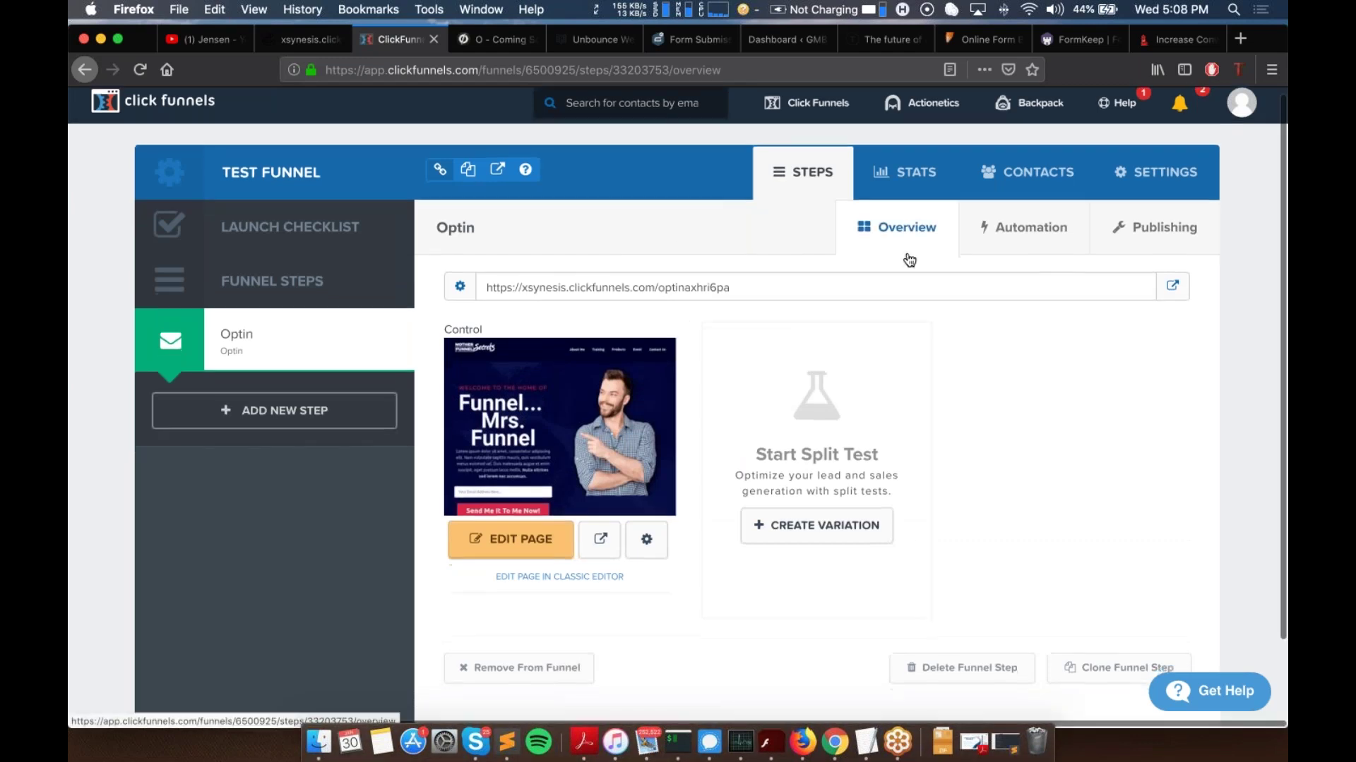
scroll(909, 259, down, 2)
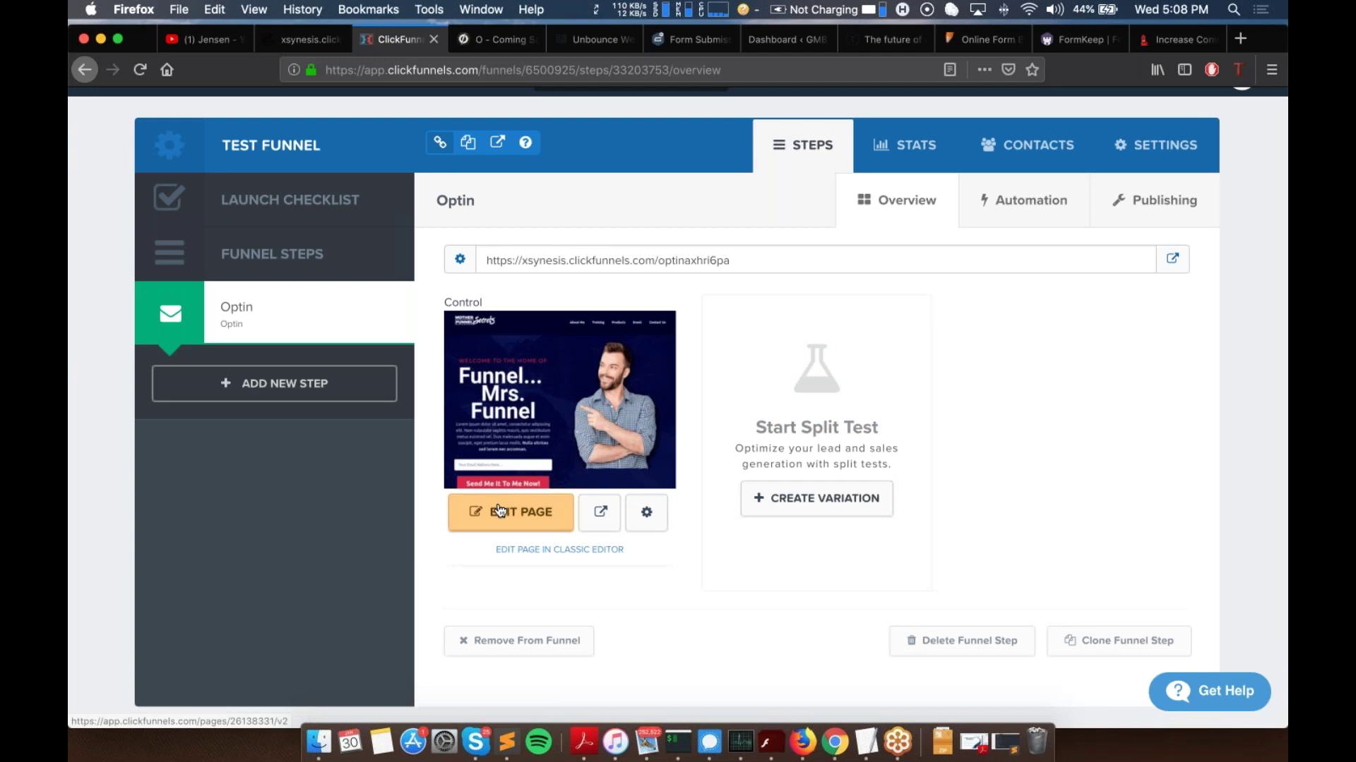
scroll(1056, 375, up, 2)
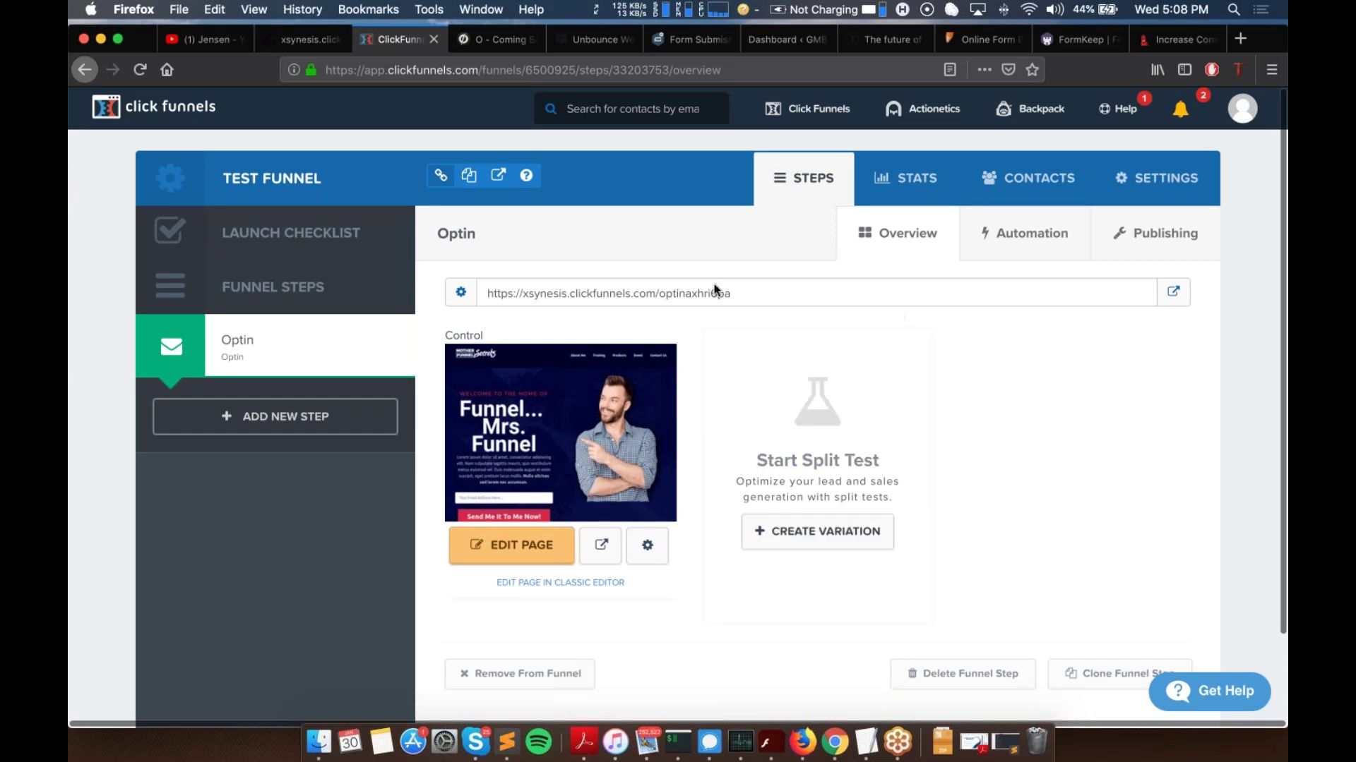
scroll(713, 290, down, 2)
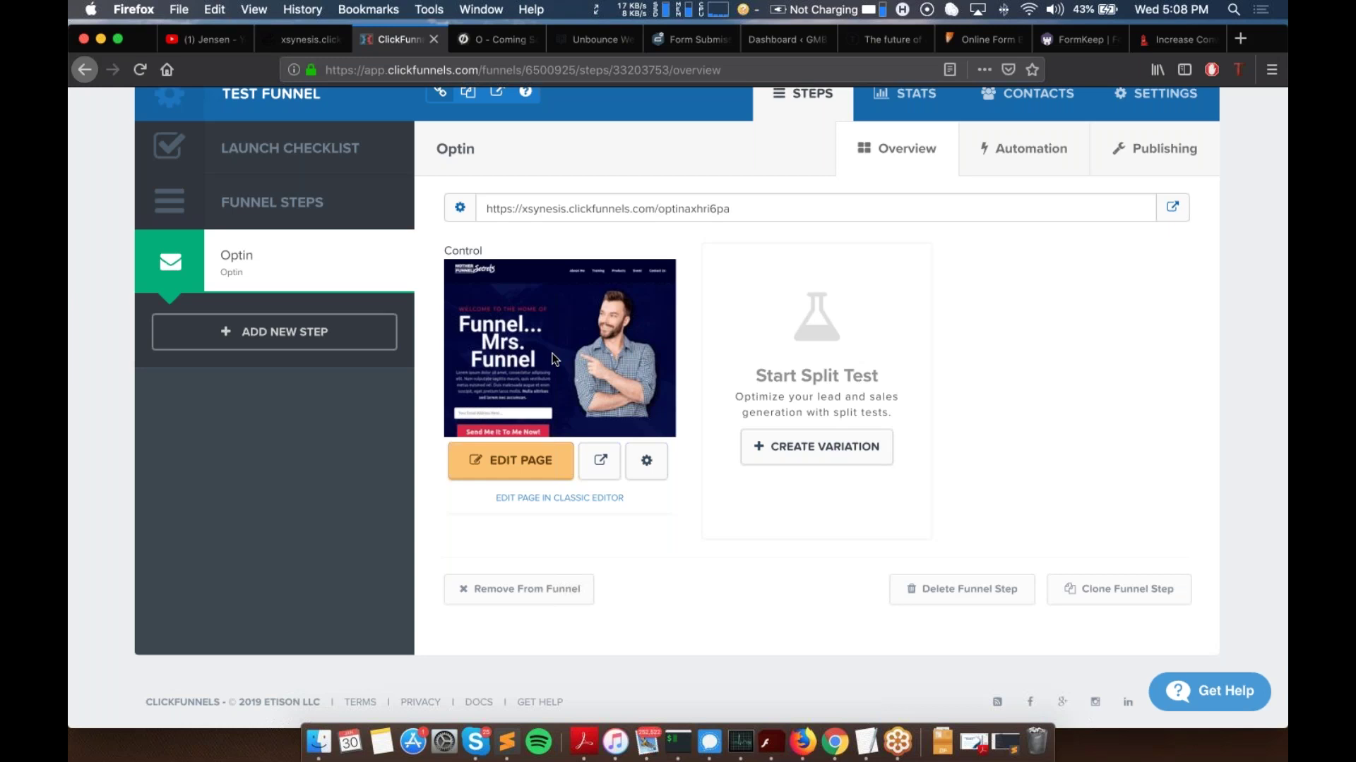
scroll(1165, 167, up, 2)
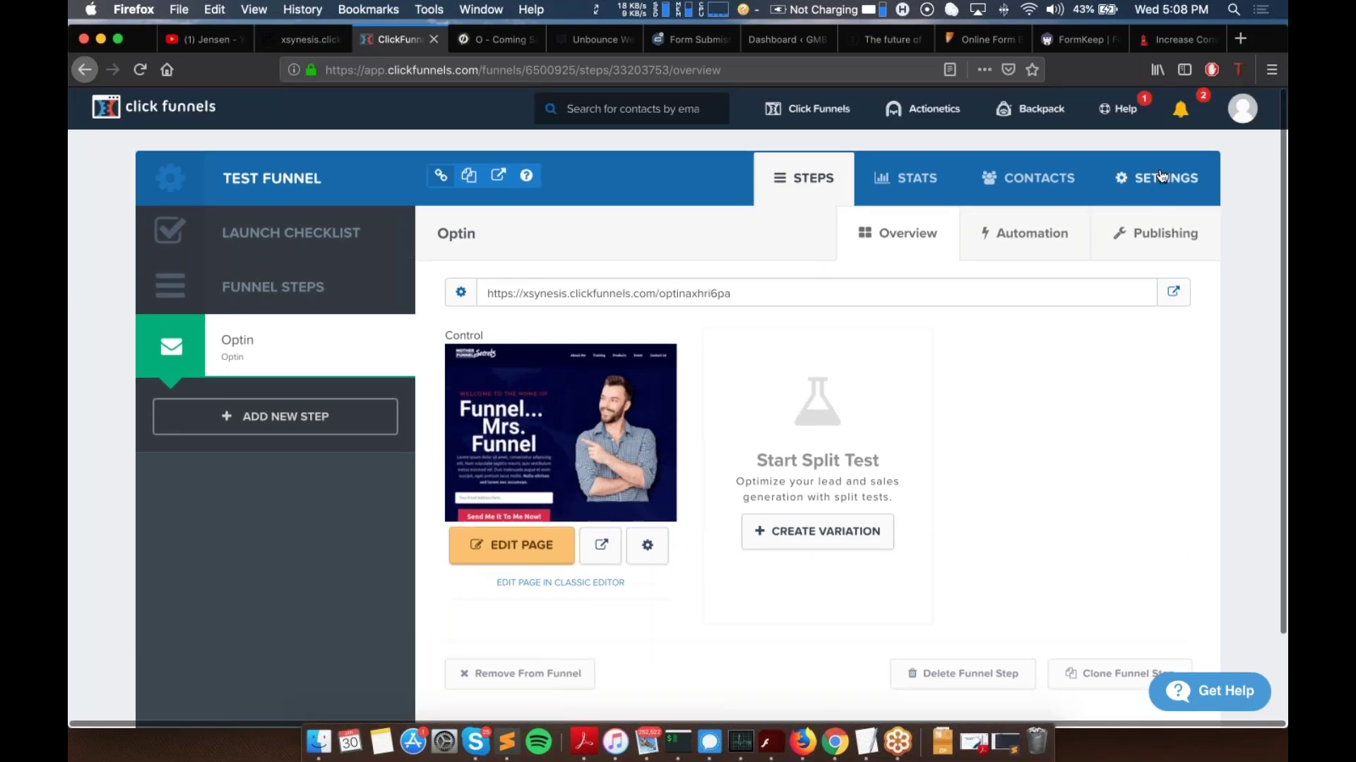
Step: In the Test Funnel's webhook settings, remove the active Jensen webhook and confirm with OK
click(1165, 173)
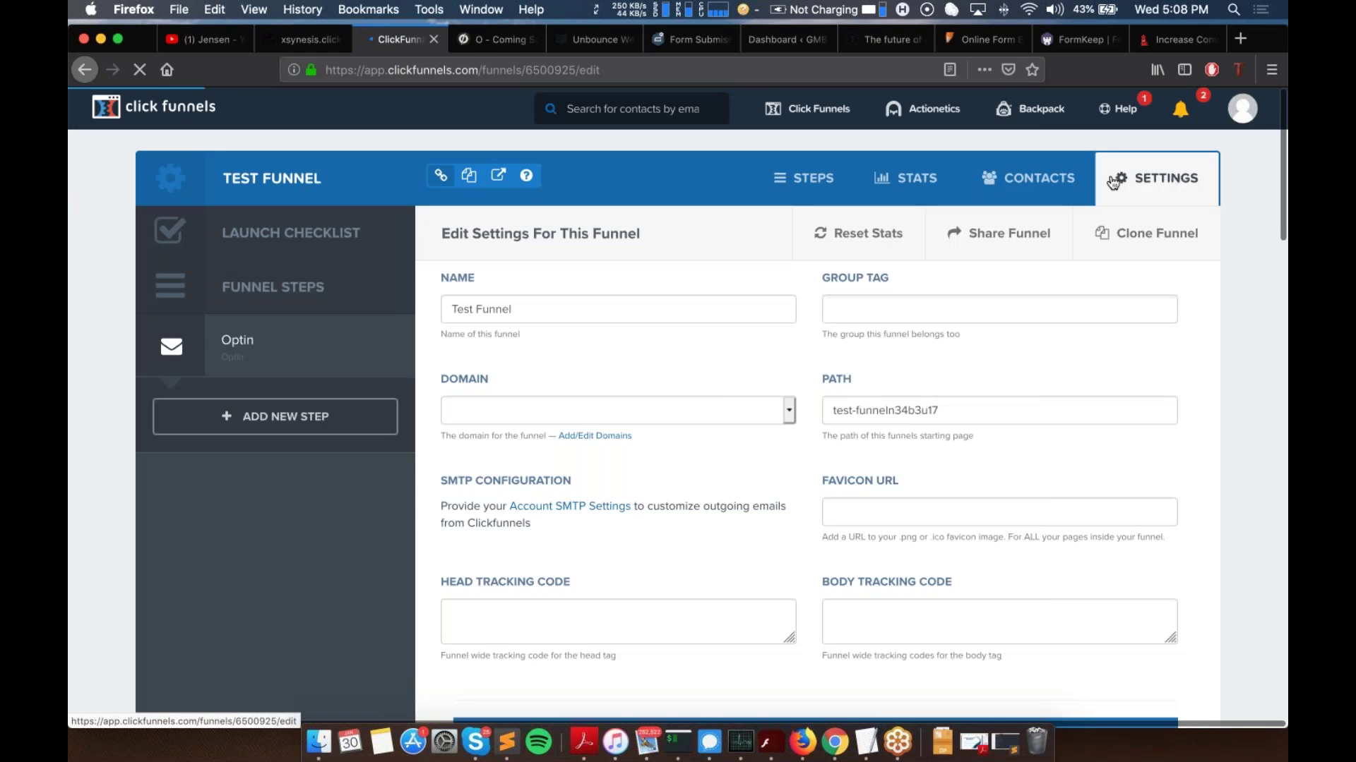
scroll(653, 363, down, 10)
scroll(812, 402, down, 15)
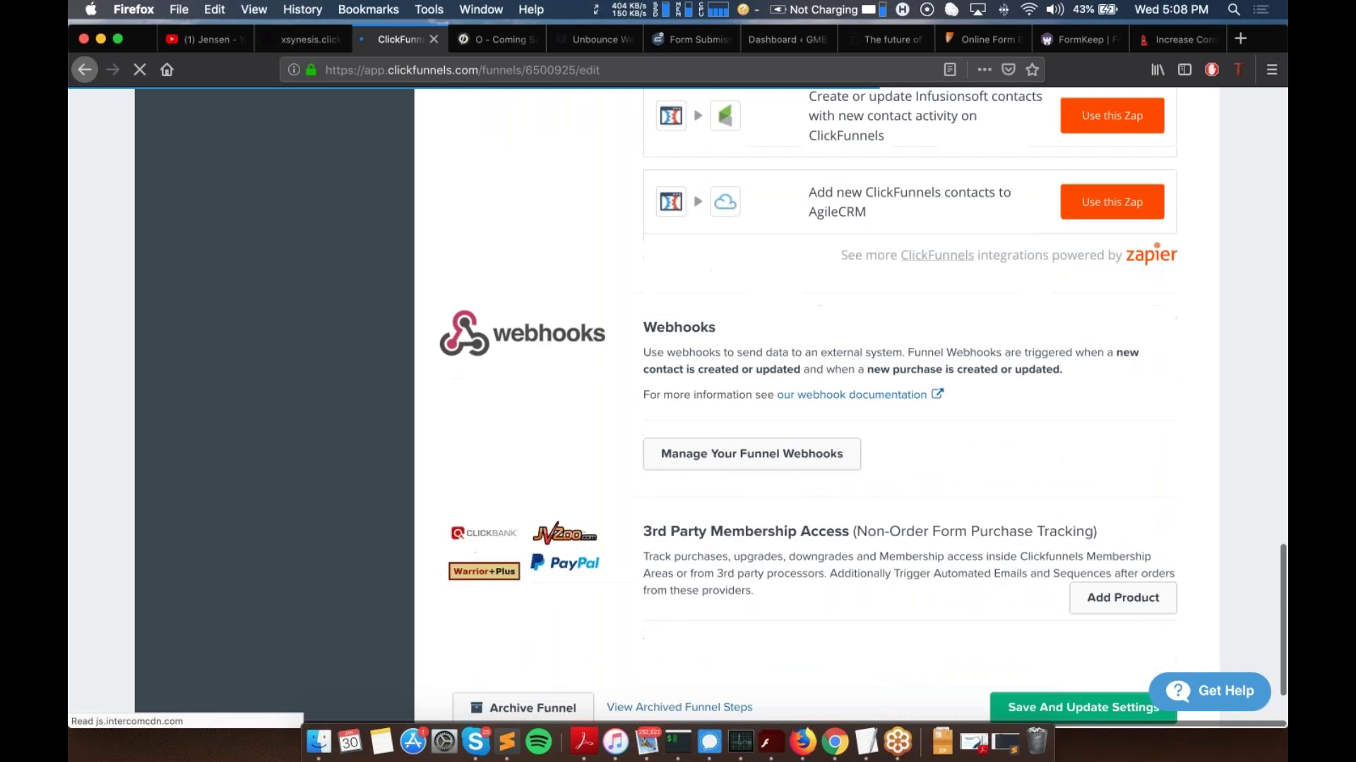
scroll(735, 424, down, 1)
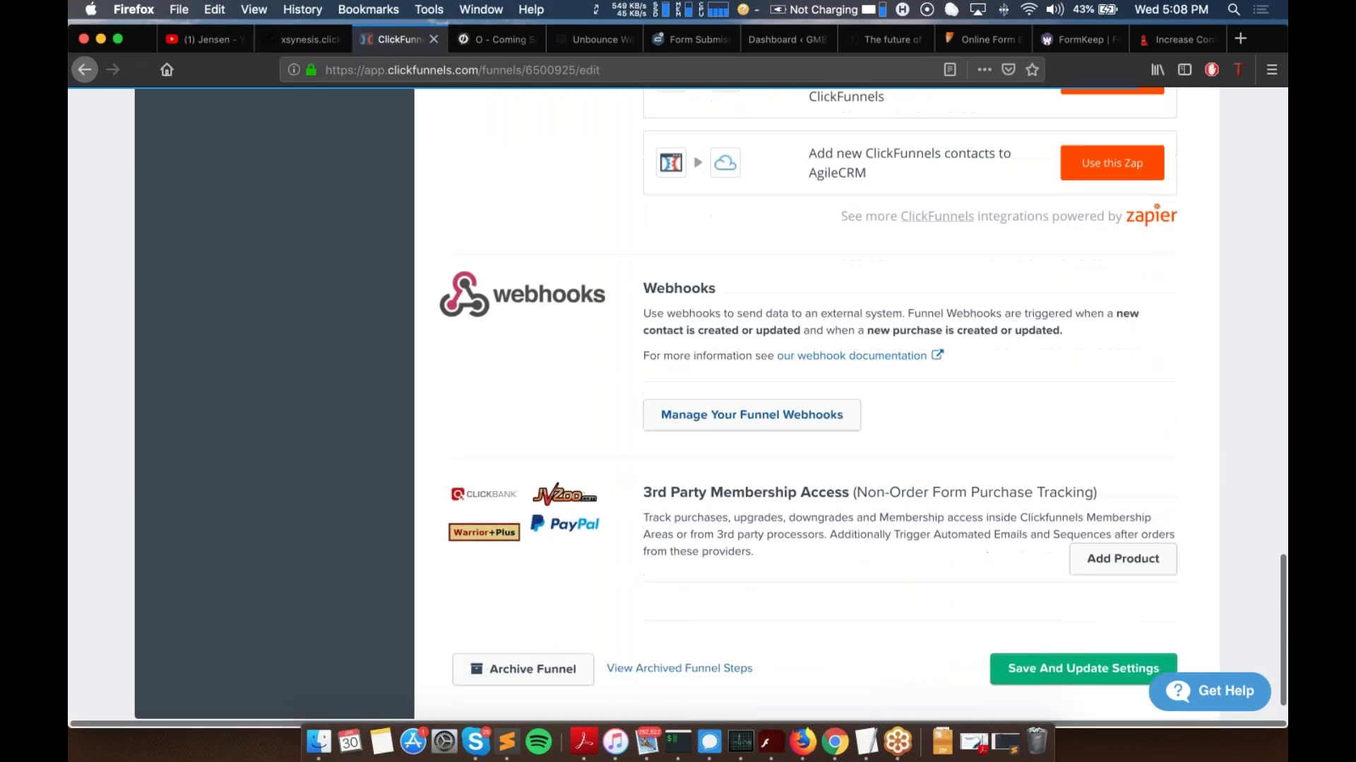
click(739, 423)
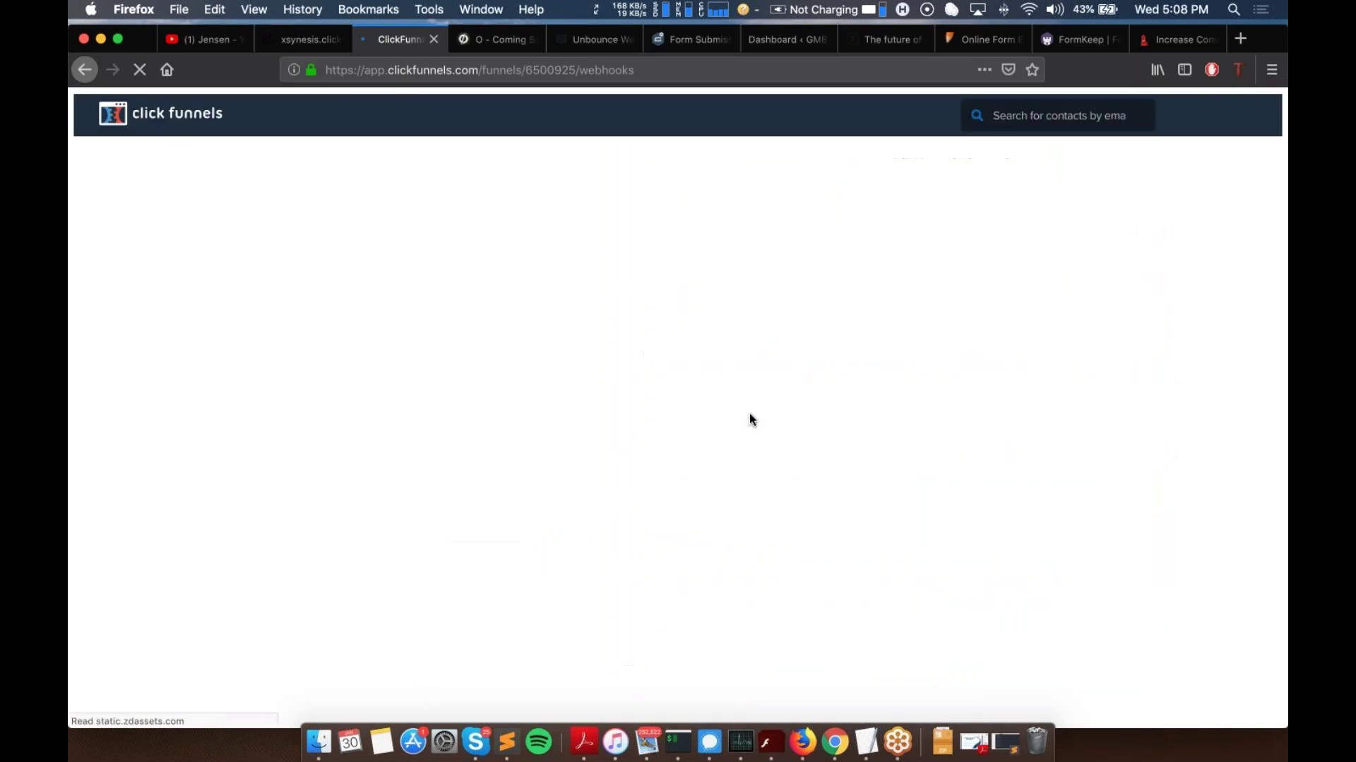
scroll(902, 356, down, 1)
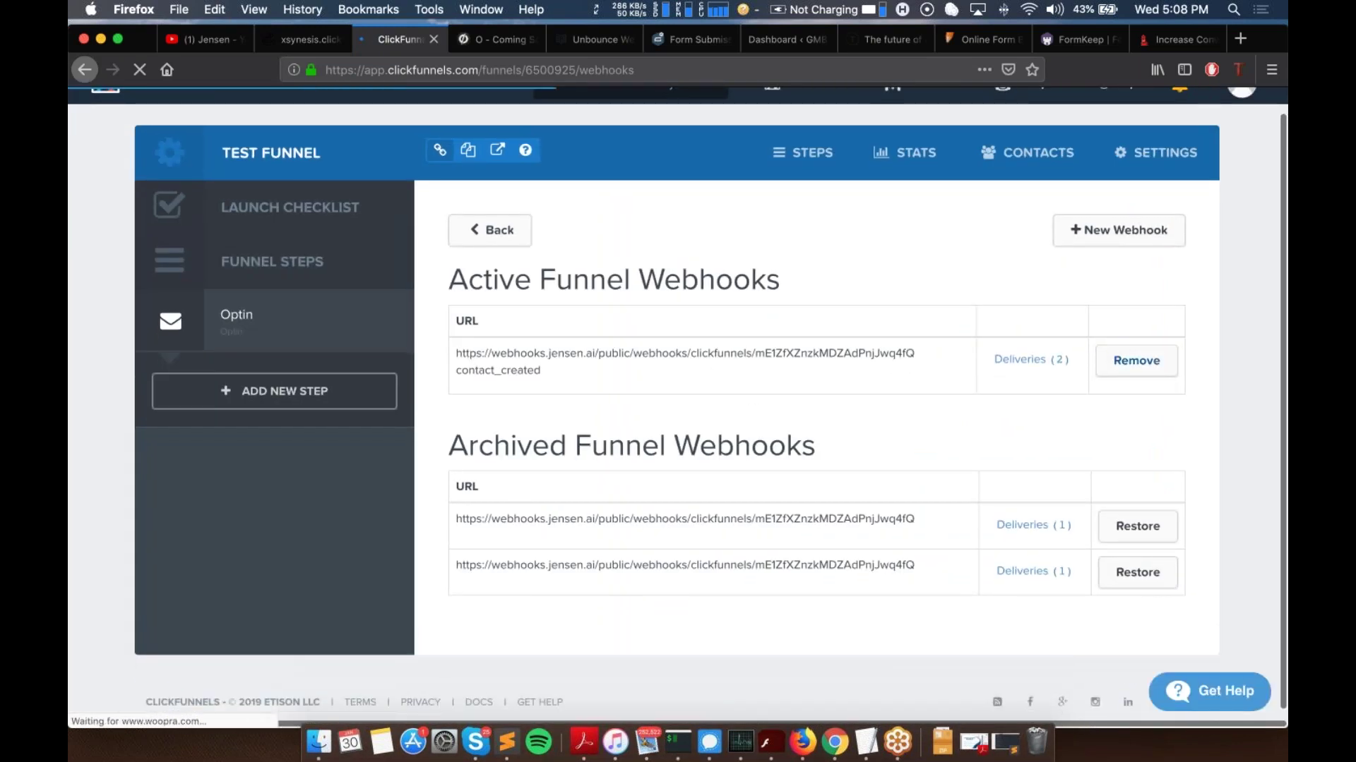
click(1136, 364)
click(720, 362)
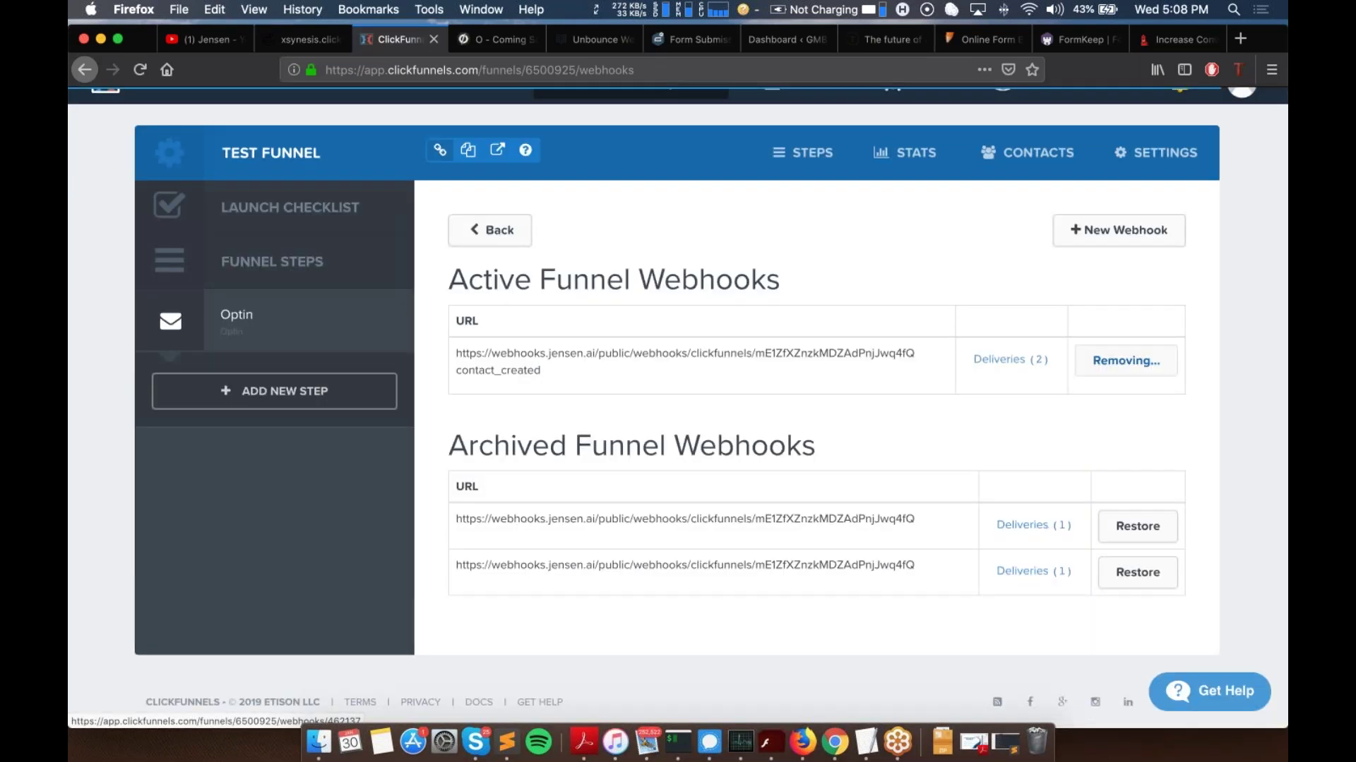
scroll(435, 332, up, 1)
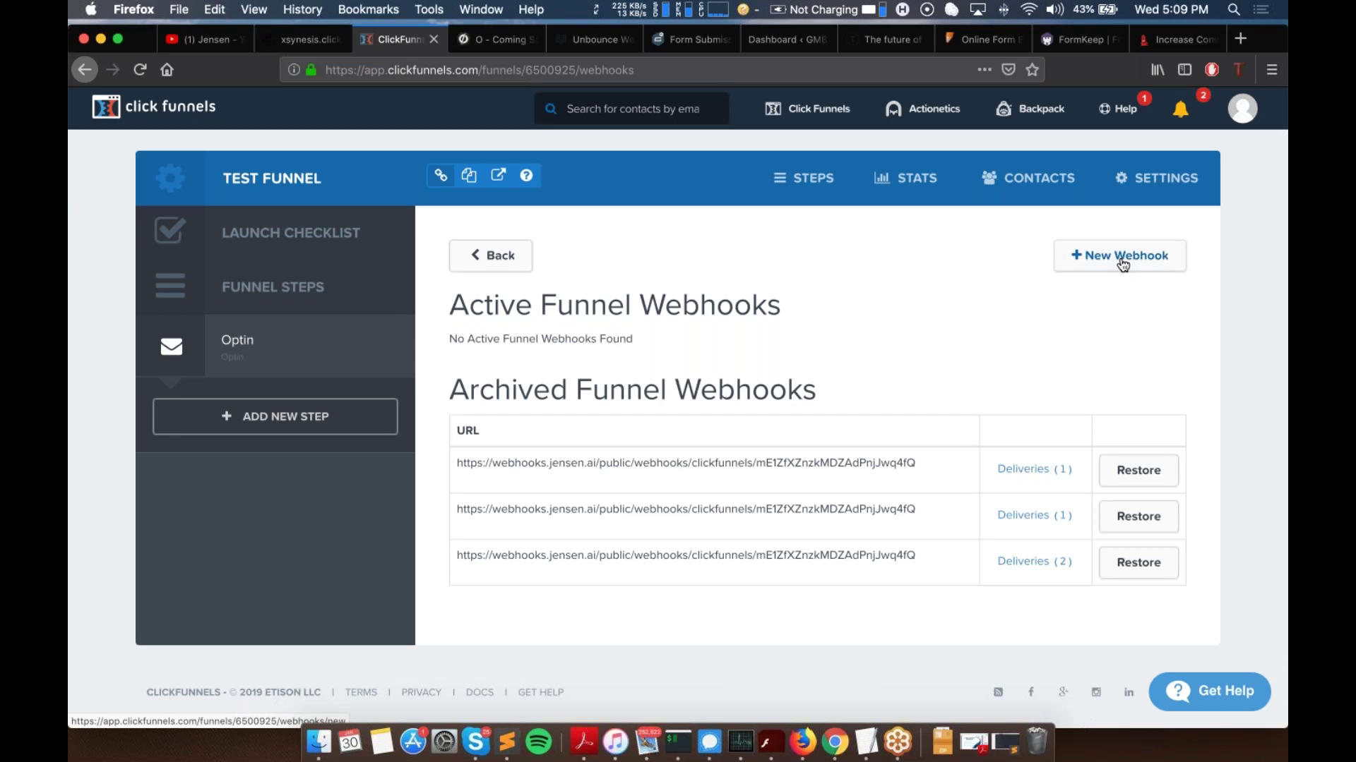
click(1123, 264)
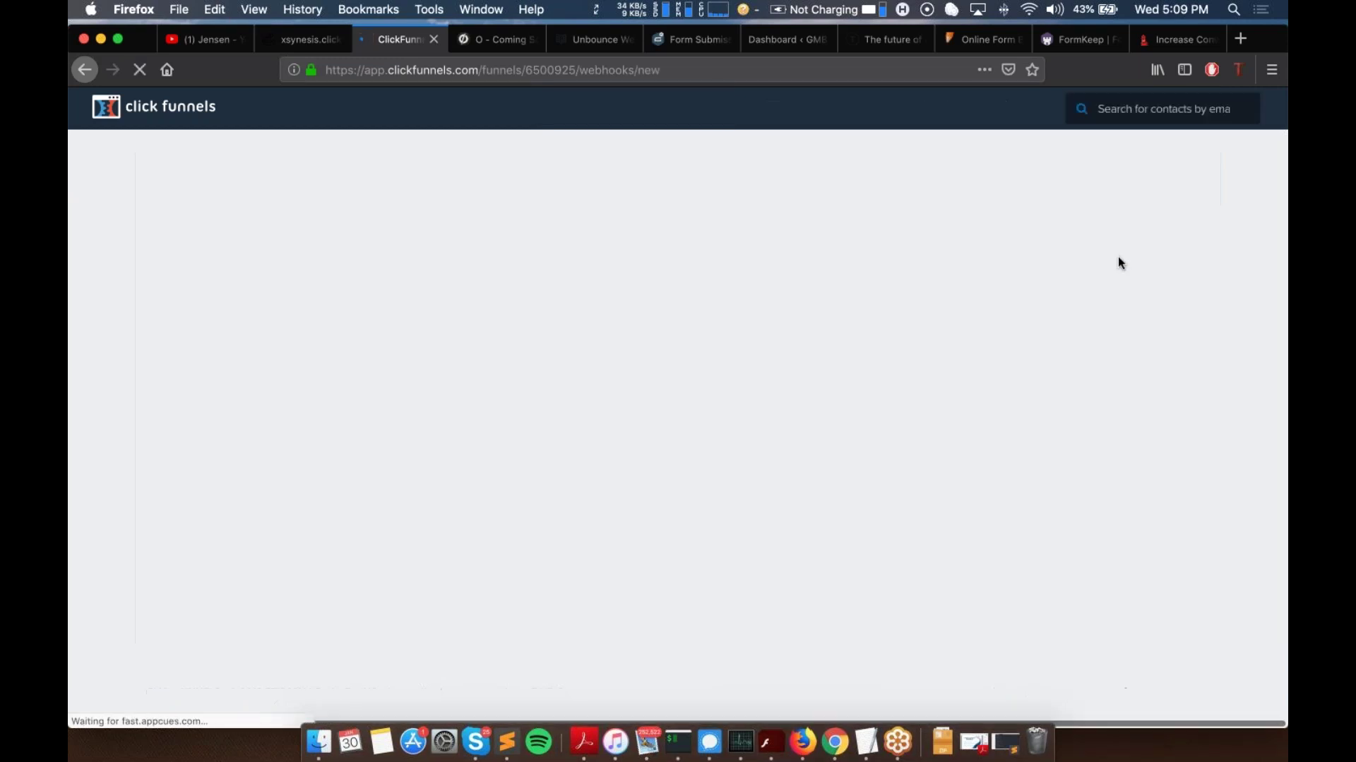
scroll(551, 379, down, 5)
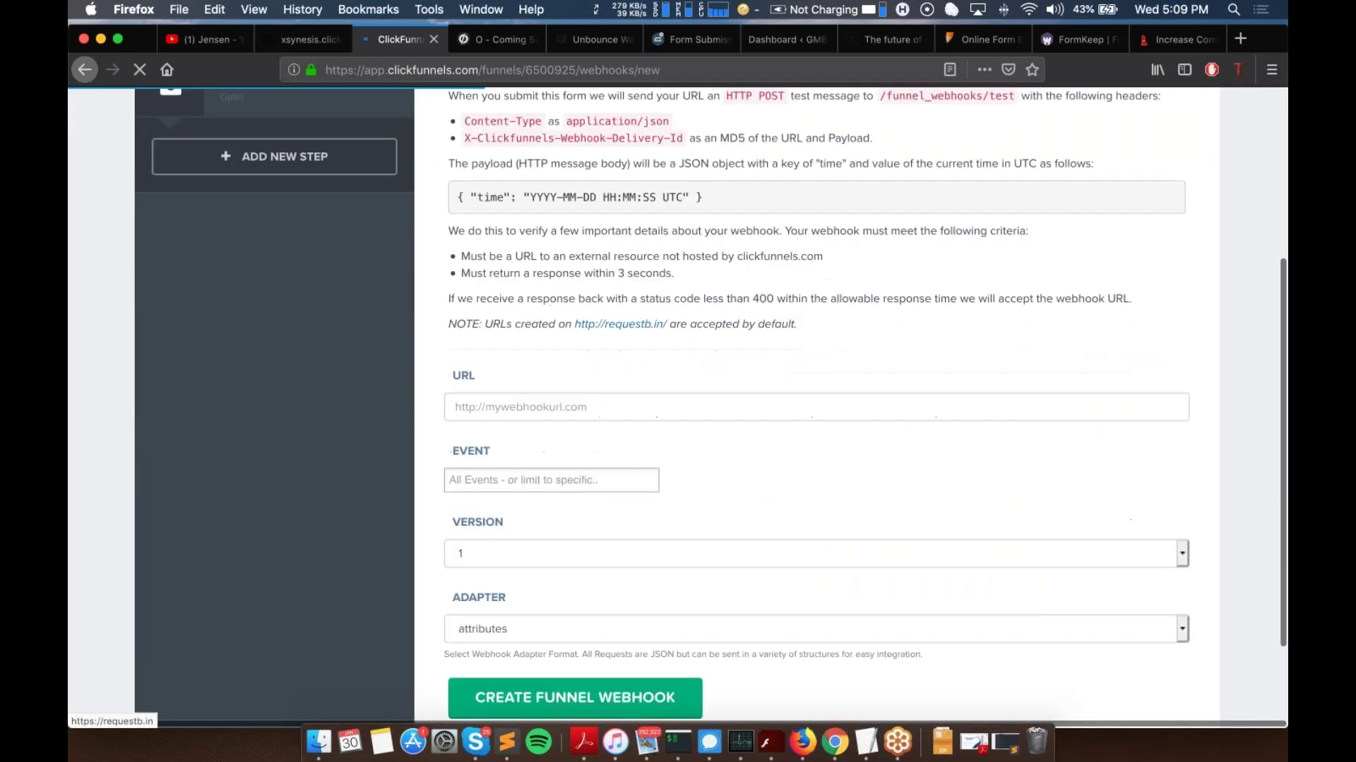
click(551, 379)
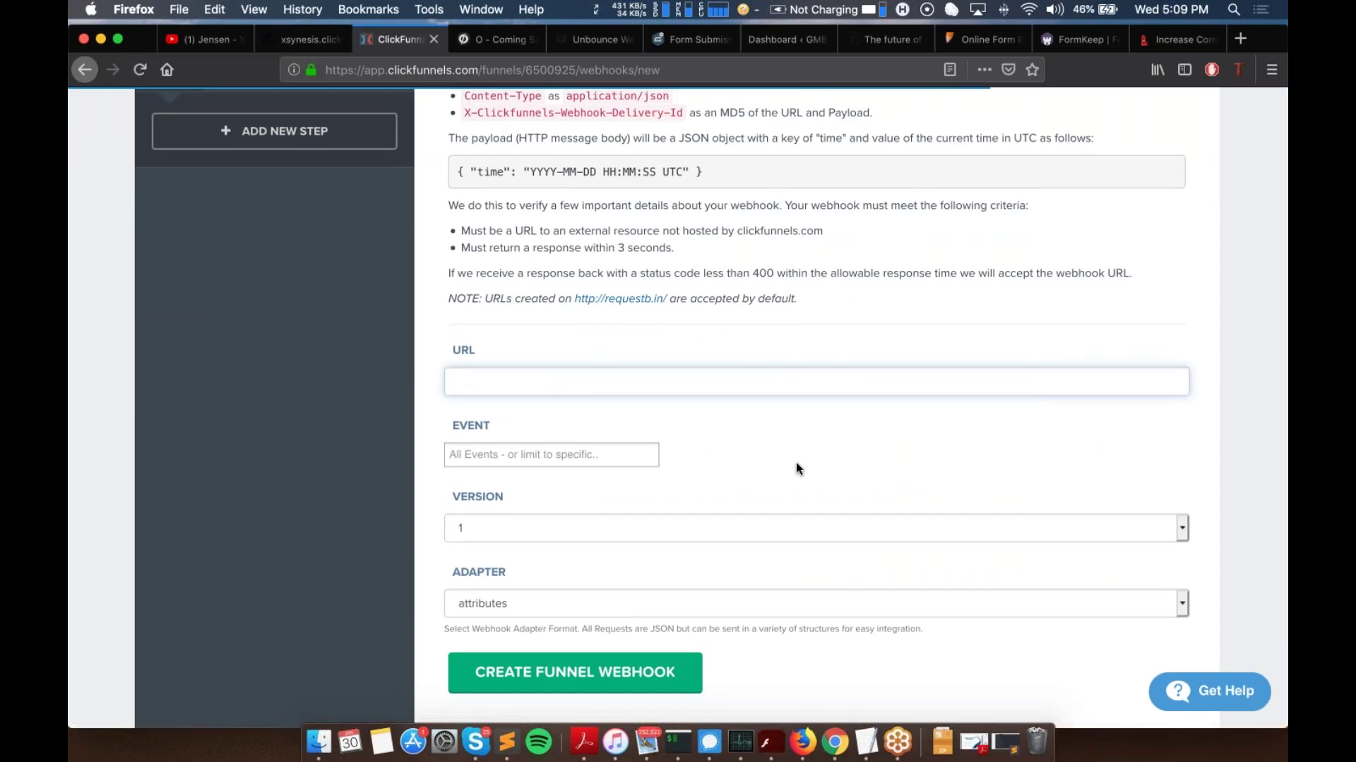
text(https://webhooks.jensen.ai/public/)
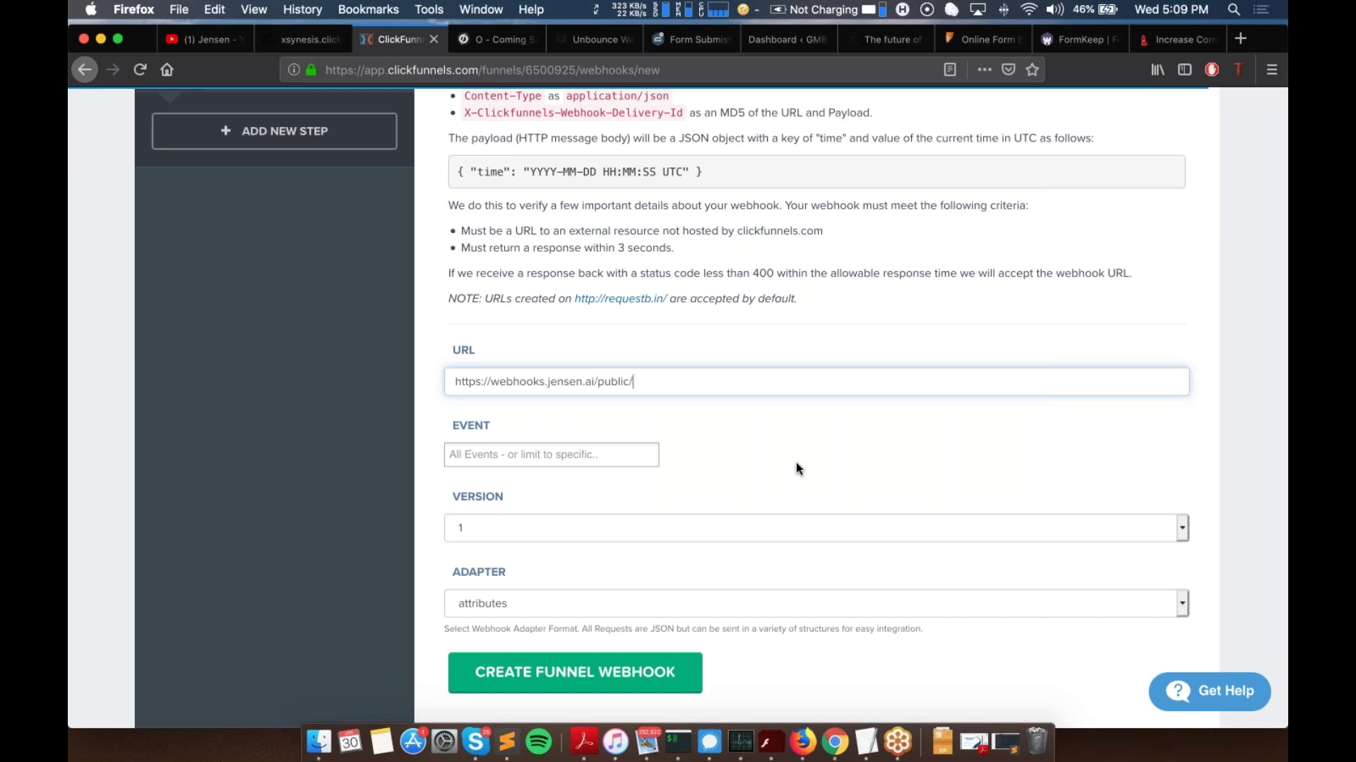
text(webhooks/click_funn)
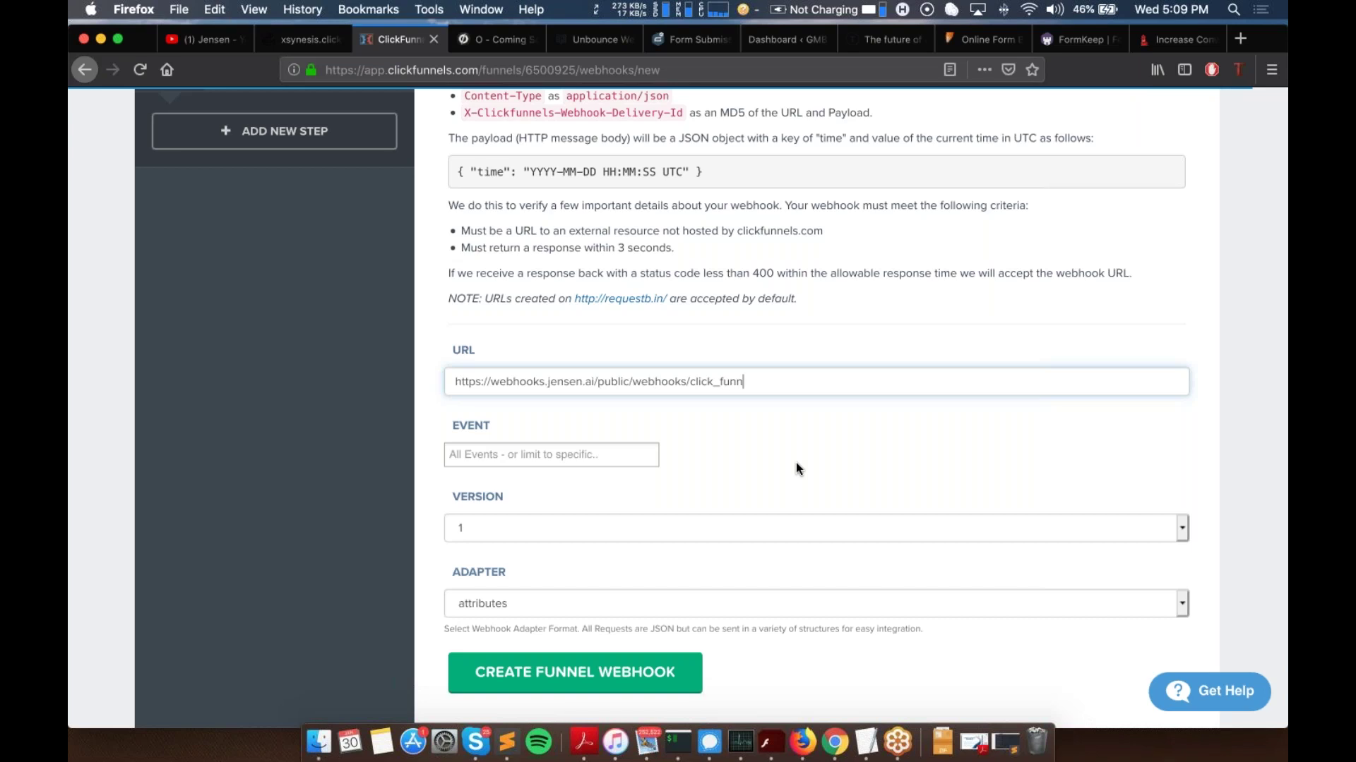
key(BackSpace)
key(BackSpace)
key(BackSpace)
key(BackSpace)
key(BackSpace)
text(funnels/)
Step: Highlight the URL's public, webhooks and clickfunnels parts while explaining them
drag(753, 381, 442, 381)
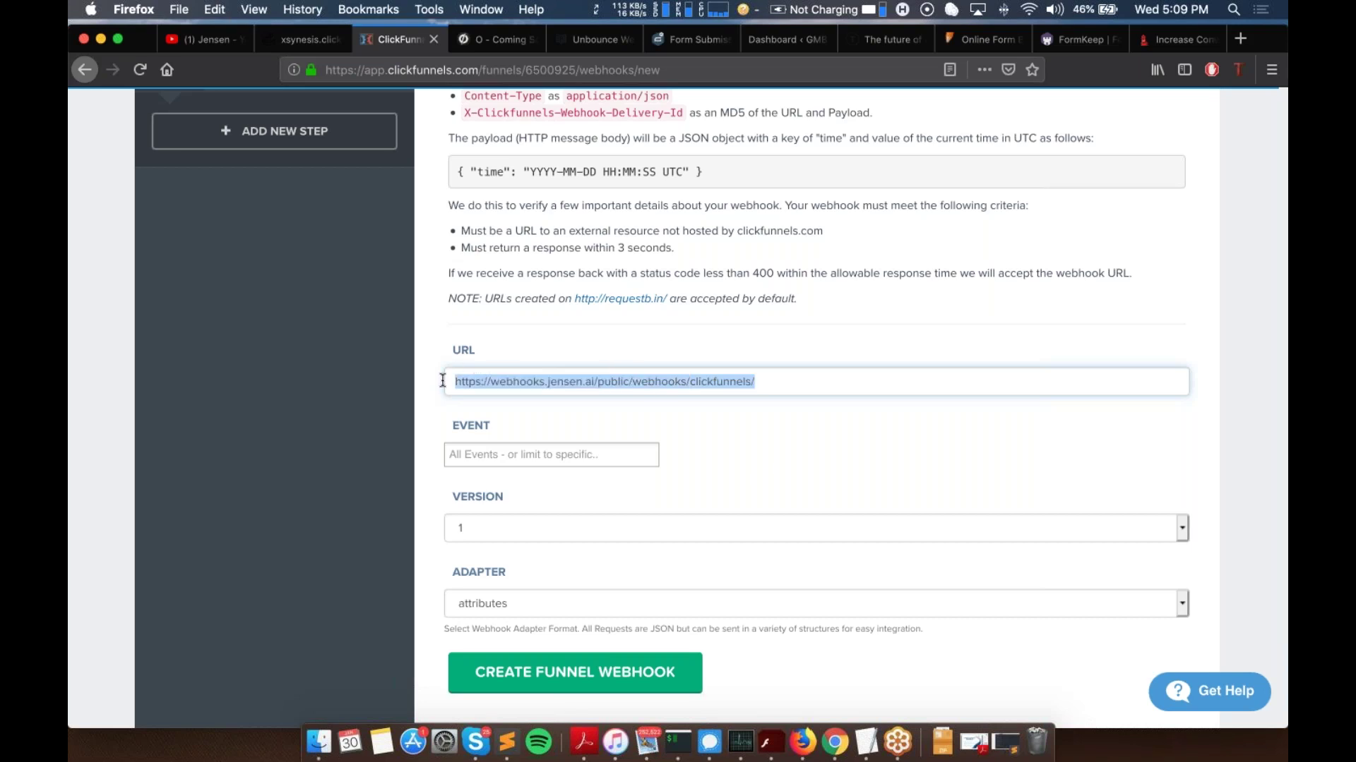
click(698, 380)
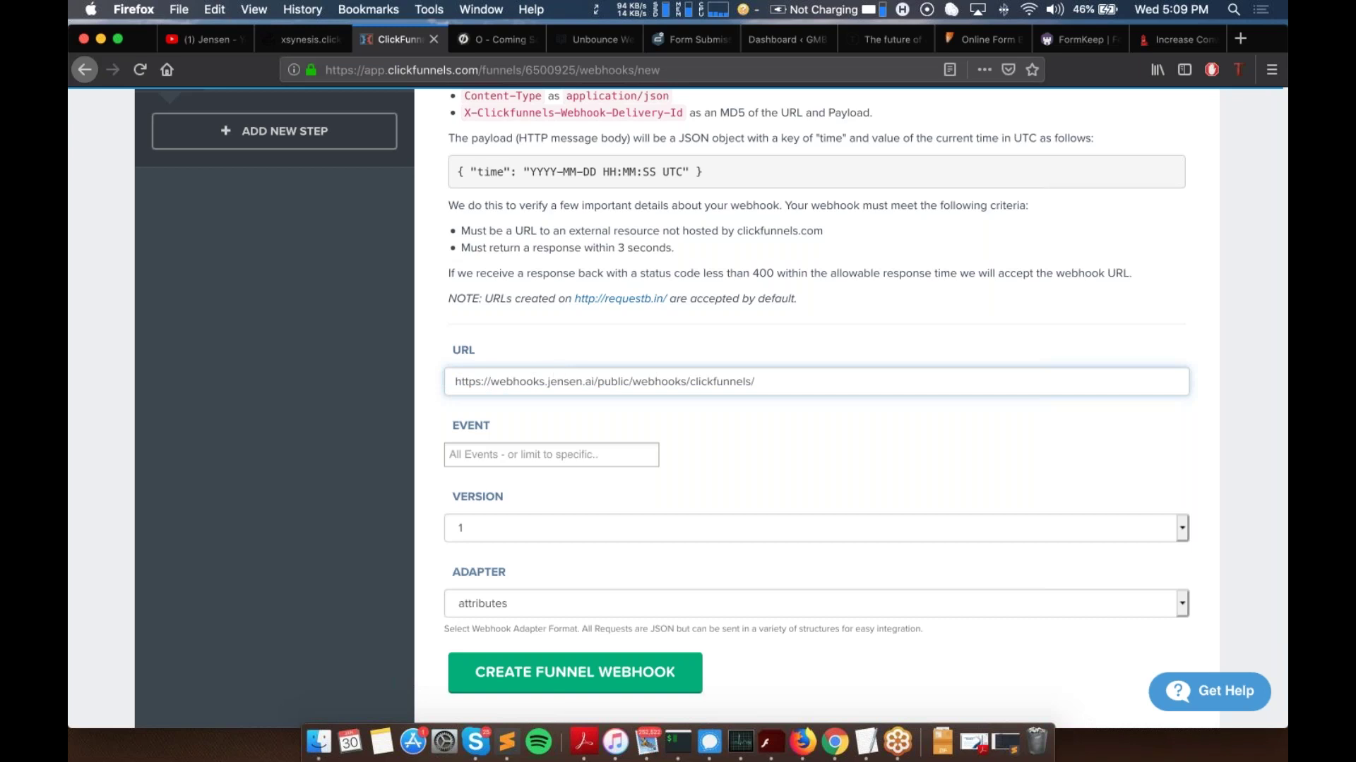
double_click(606, 382)
double_click(674, 381)
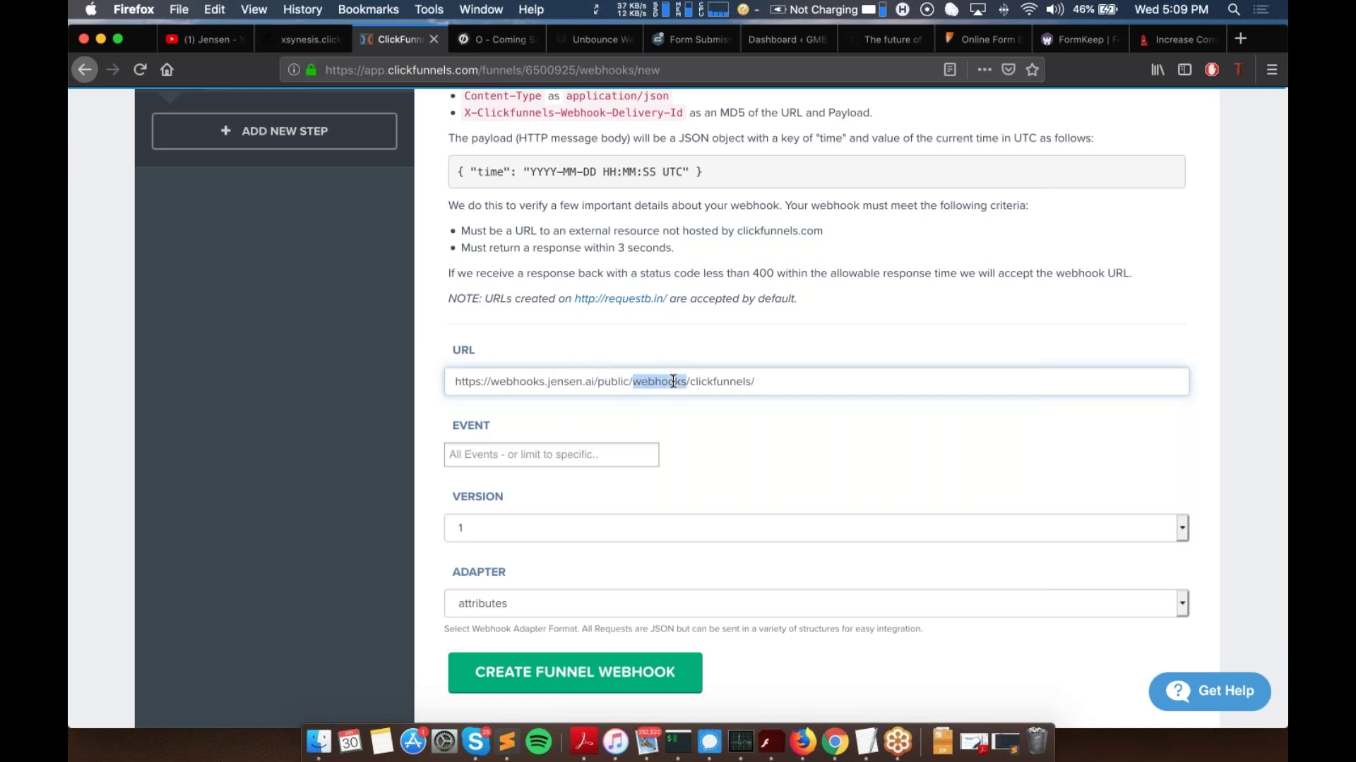
double_click(723, 383)
click(780, 377)
Step: Copy the Webhook Token from the site overview's Extras section in Jensen.ai
click(289, 42)
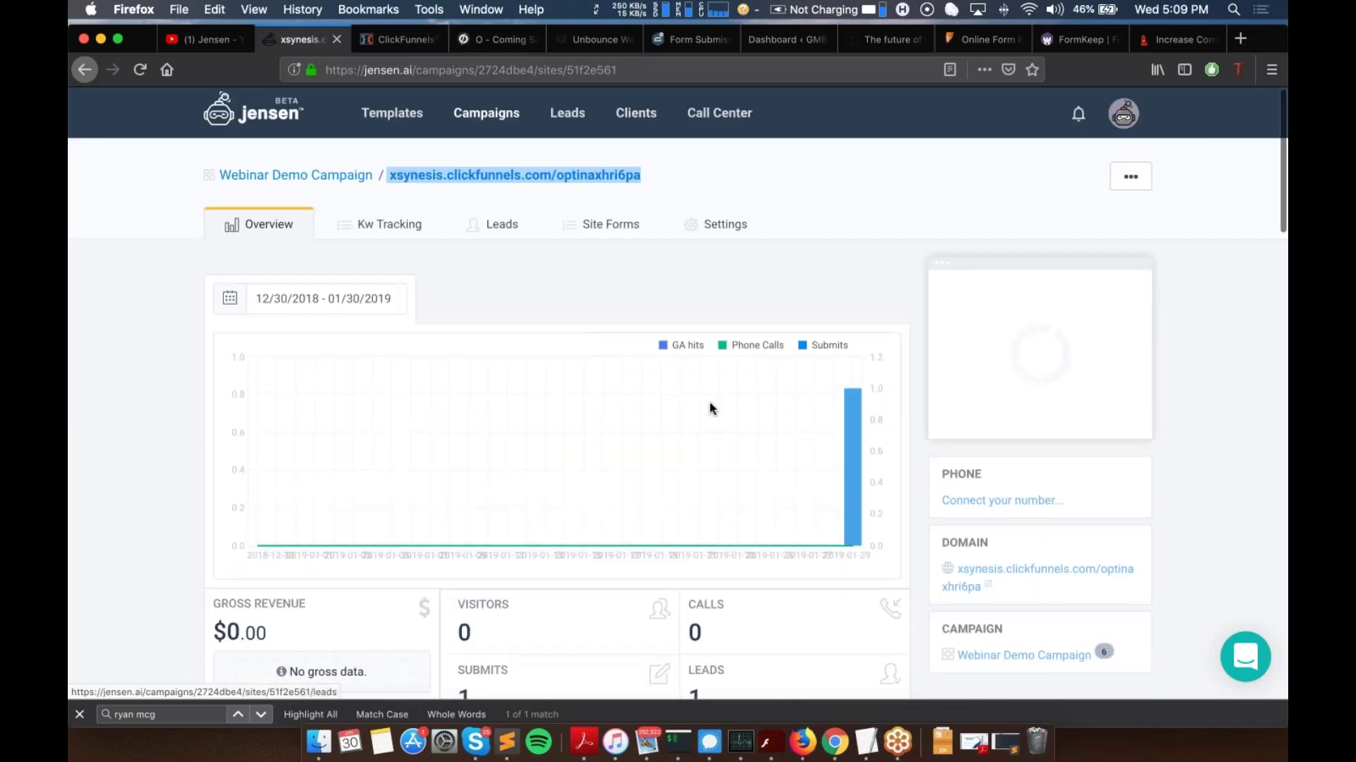
scroll(711, 405, down, 5)
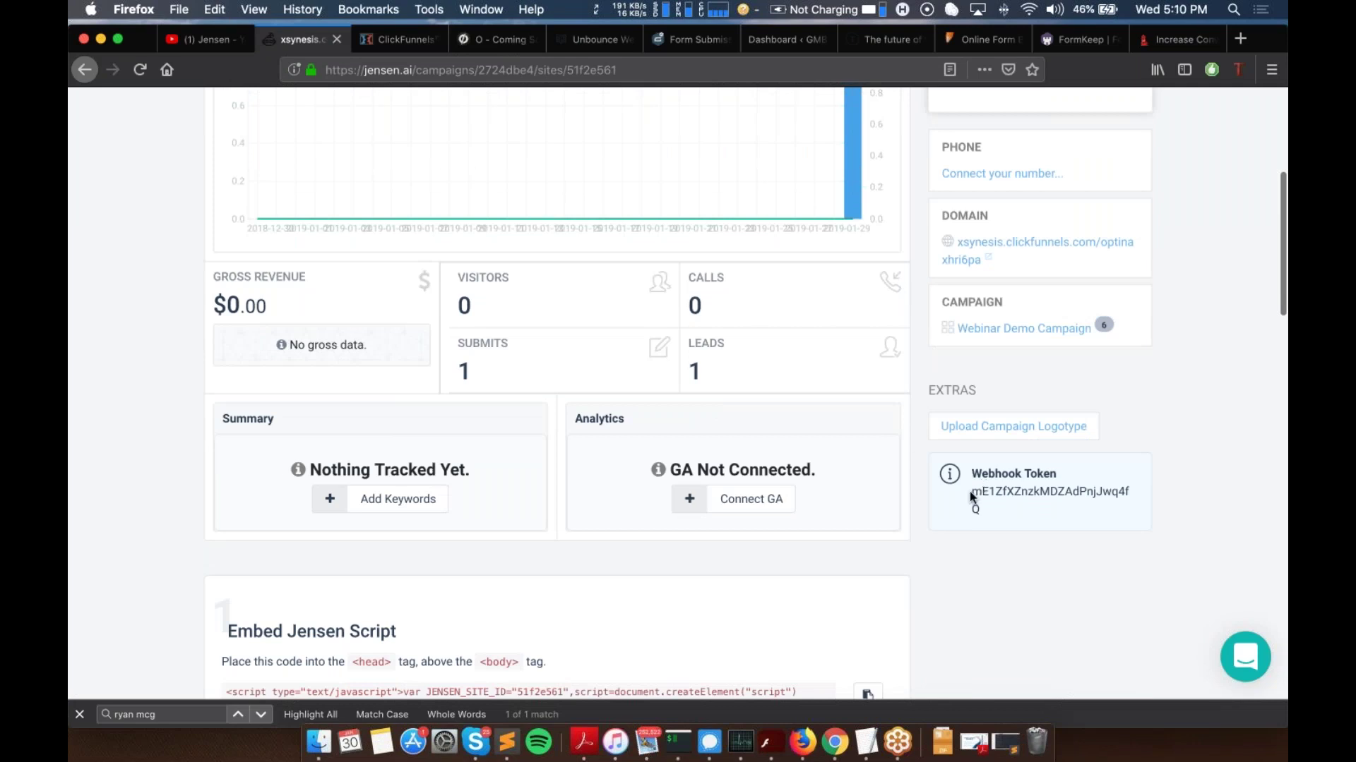
drag(973, 492, 981, 510)
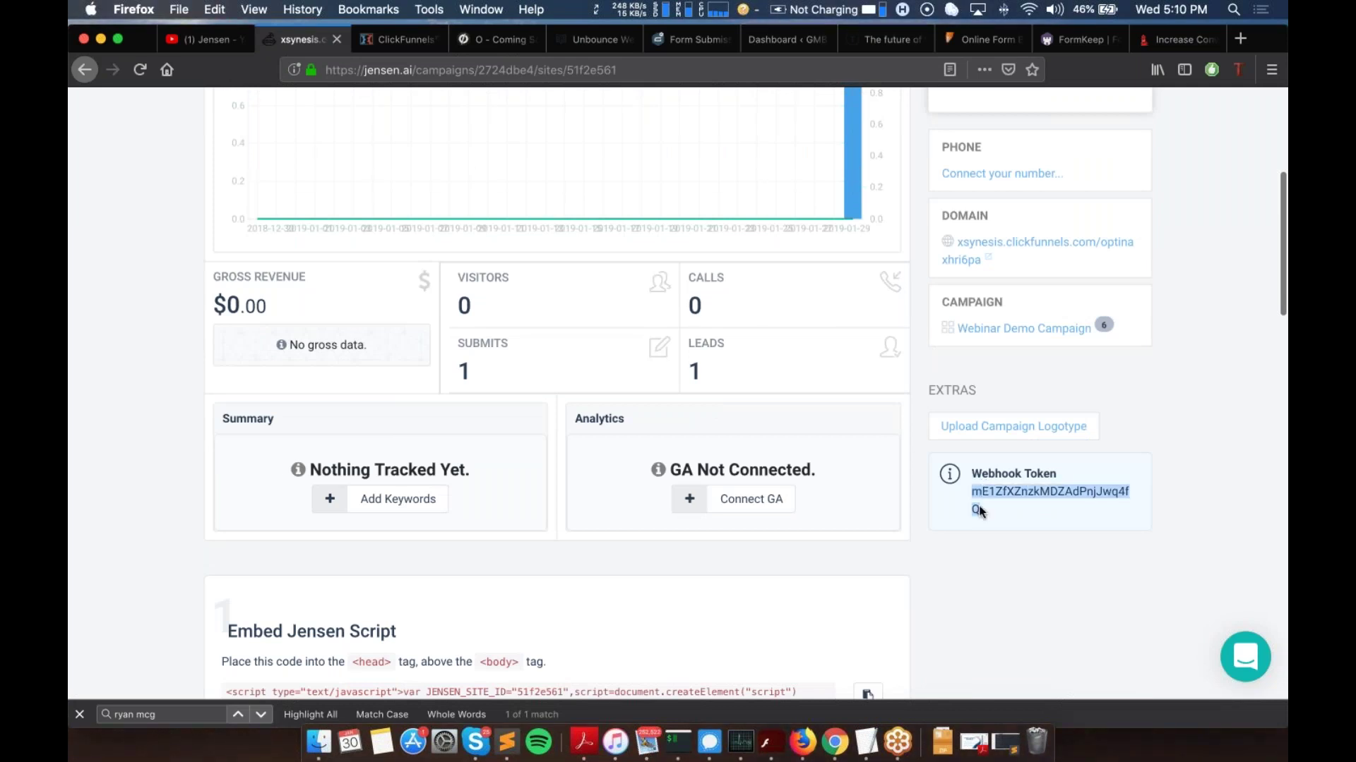
scroll(982, 510, up, 5)
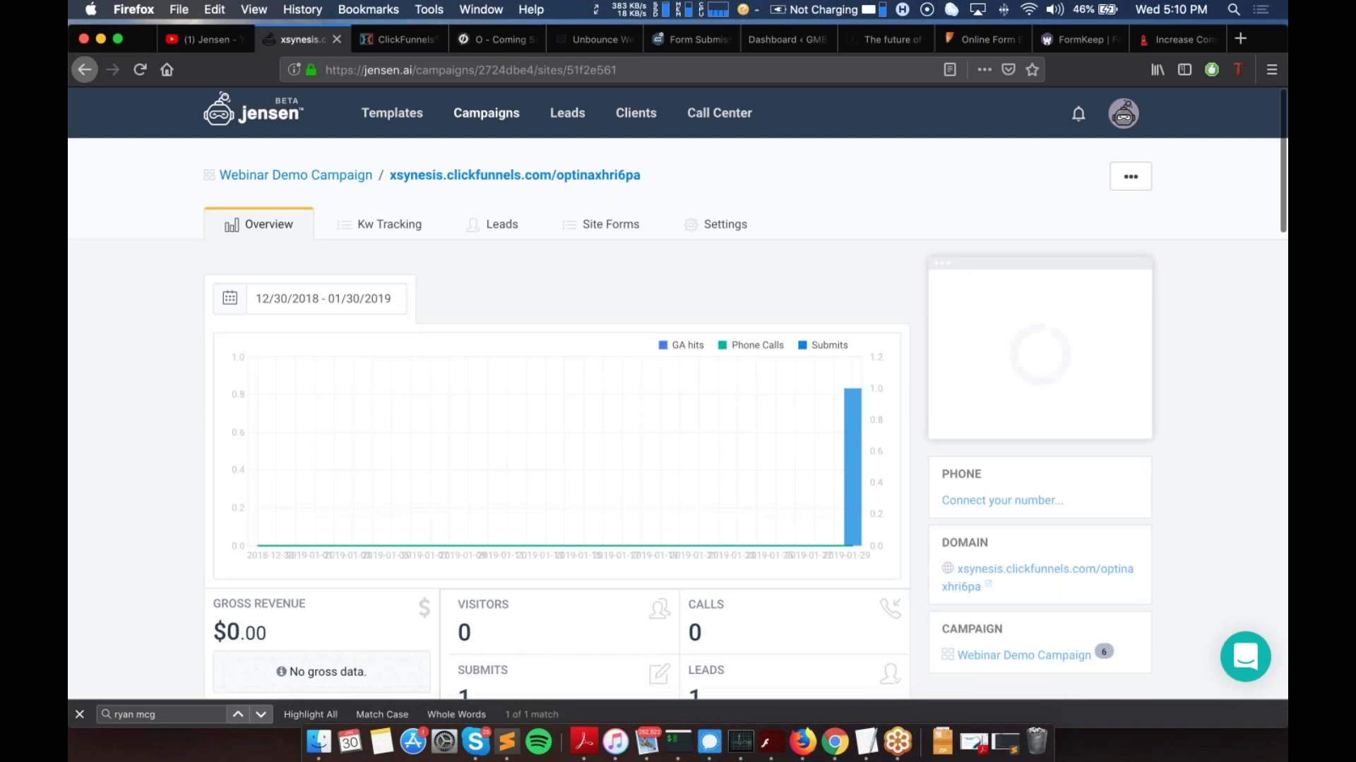
scroll(1022, 499, down, 5)
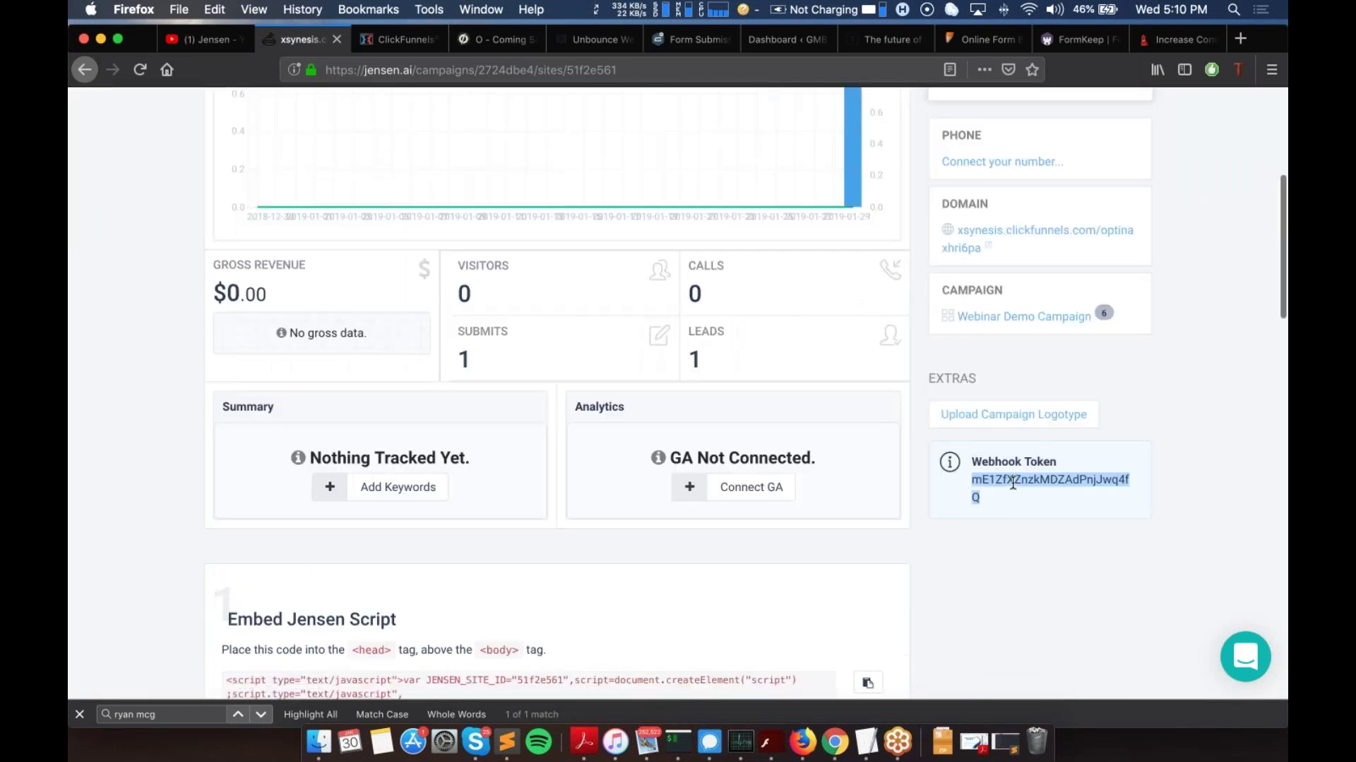
right_click(1013, 483)
click(981, 489)
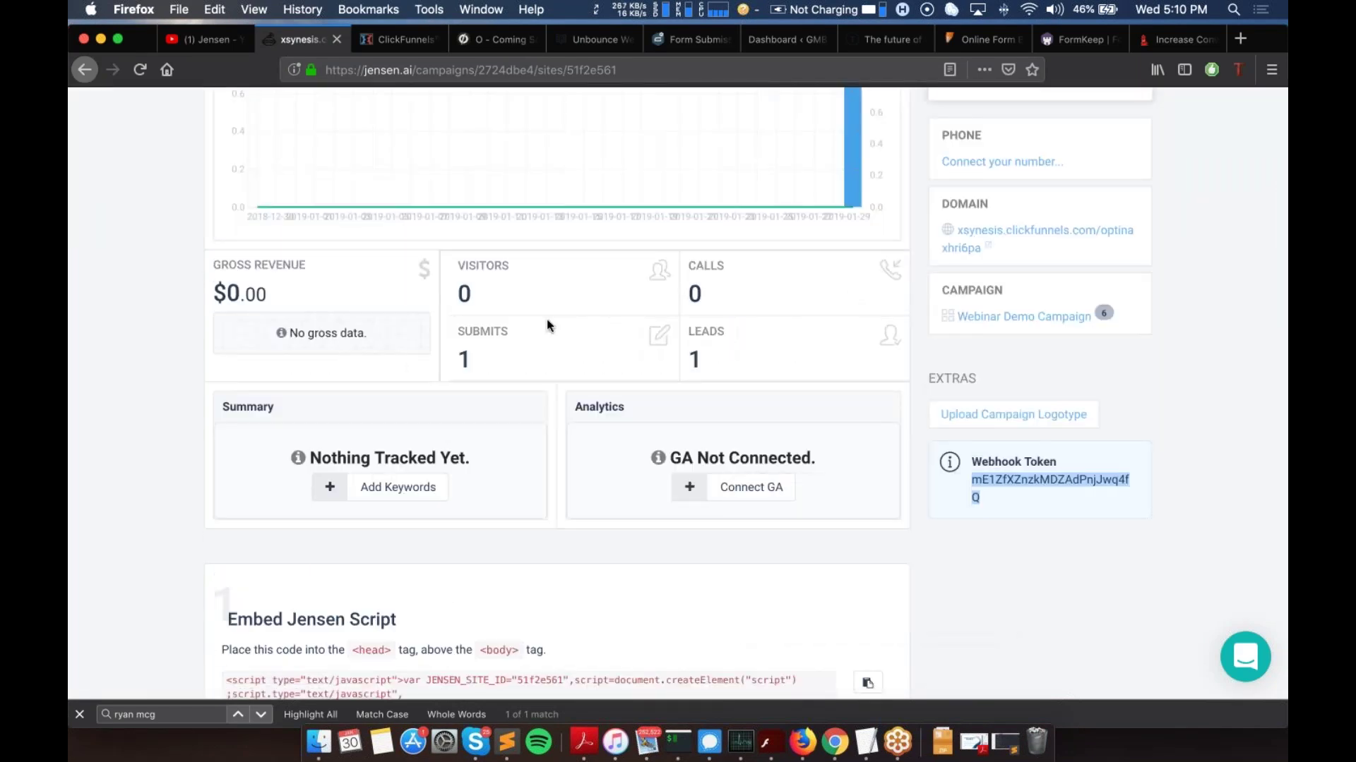
scroll(546, 319, up, 5)
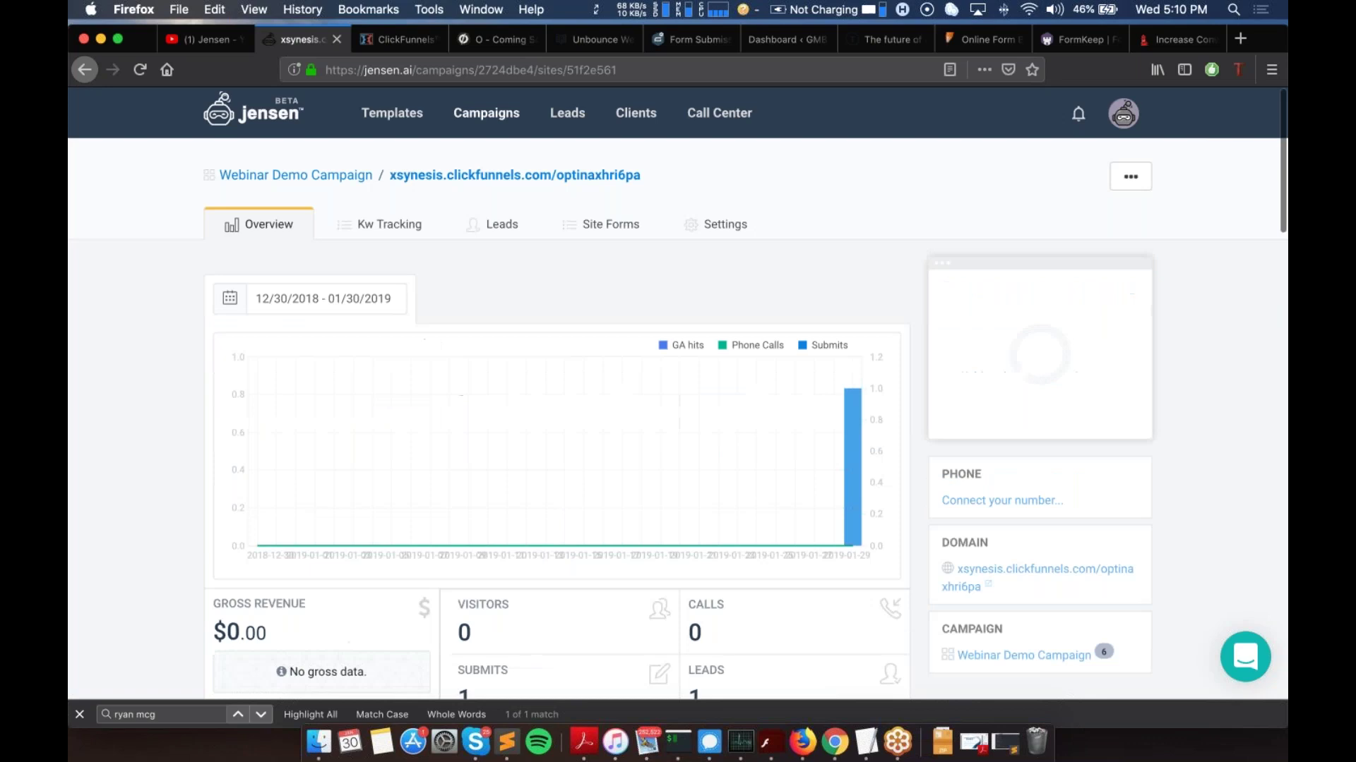
Step: Append the copied Jensen token to the end of the webhook URL
click(397, 37)
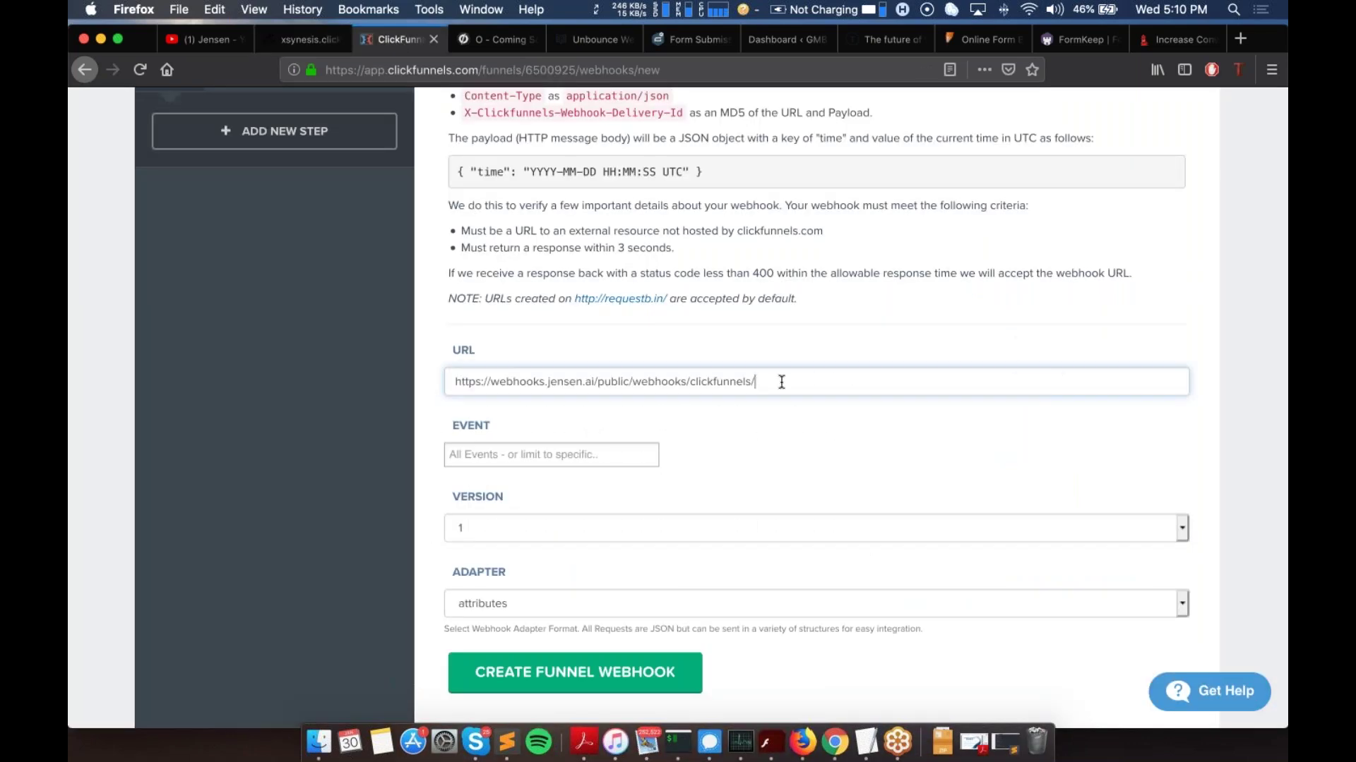
key(super+v)
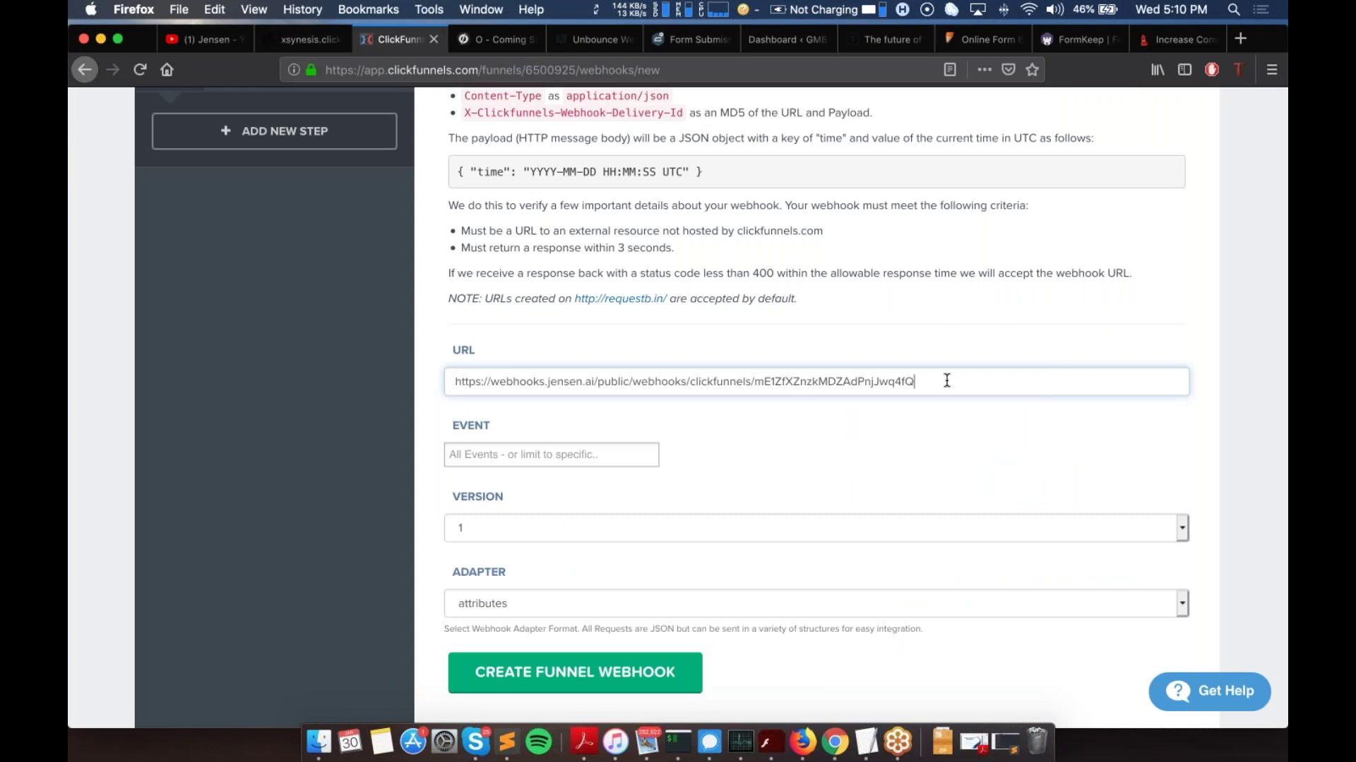
drag(916, 382, 466, 377)
click(515, 381)
drag(755, 385, 931, 392)
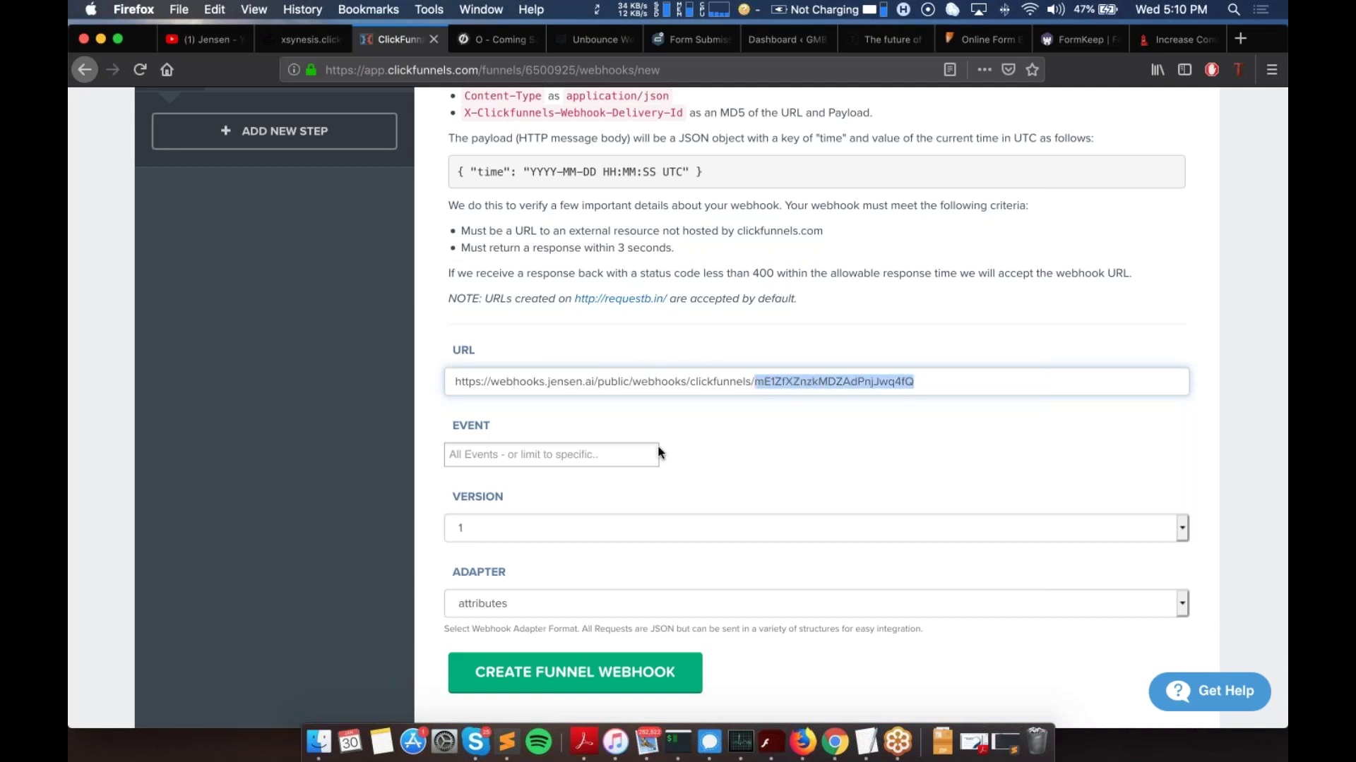
Step: Set the webhook event to contact_created and create the funnel webhook
click(584, 455)
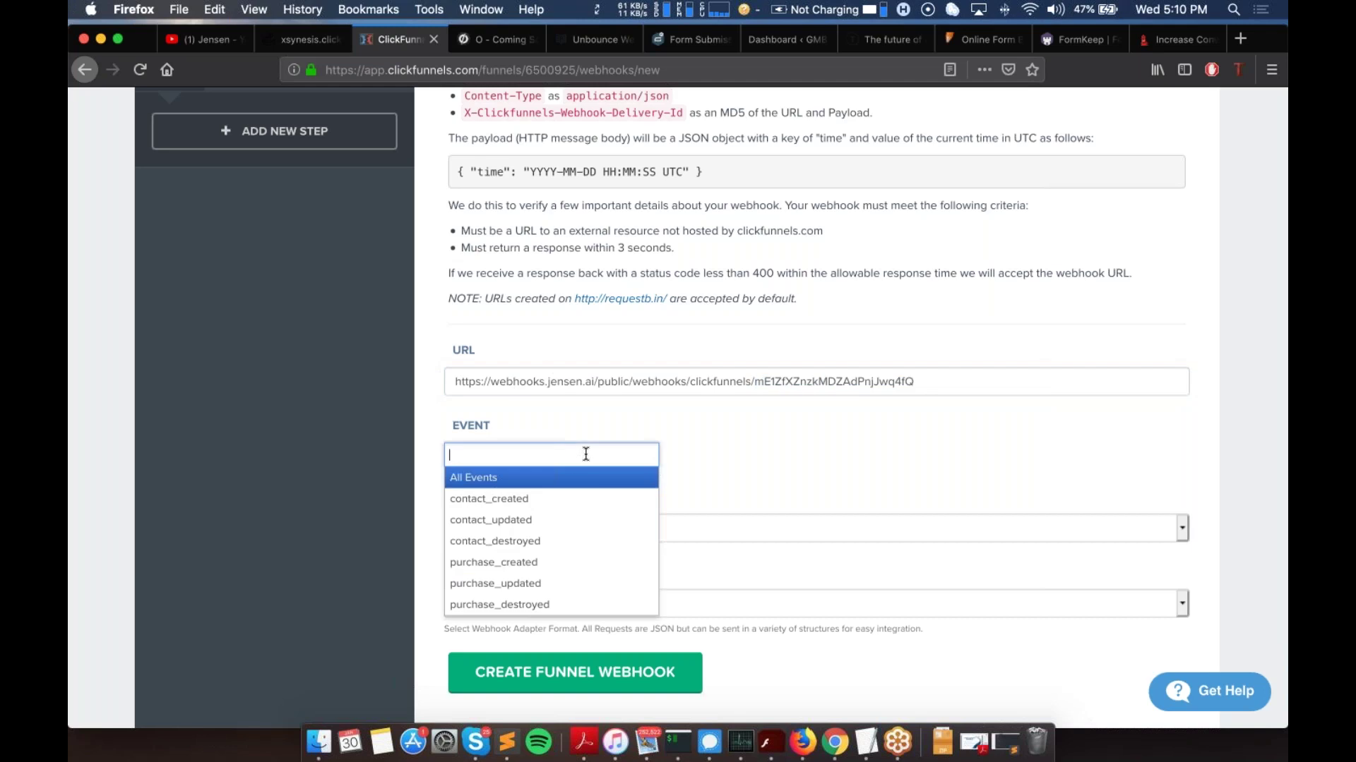
click(531, 500)
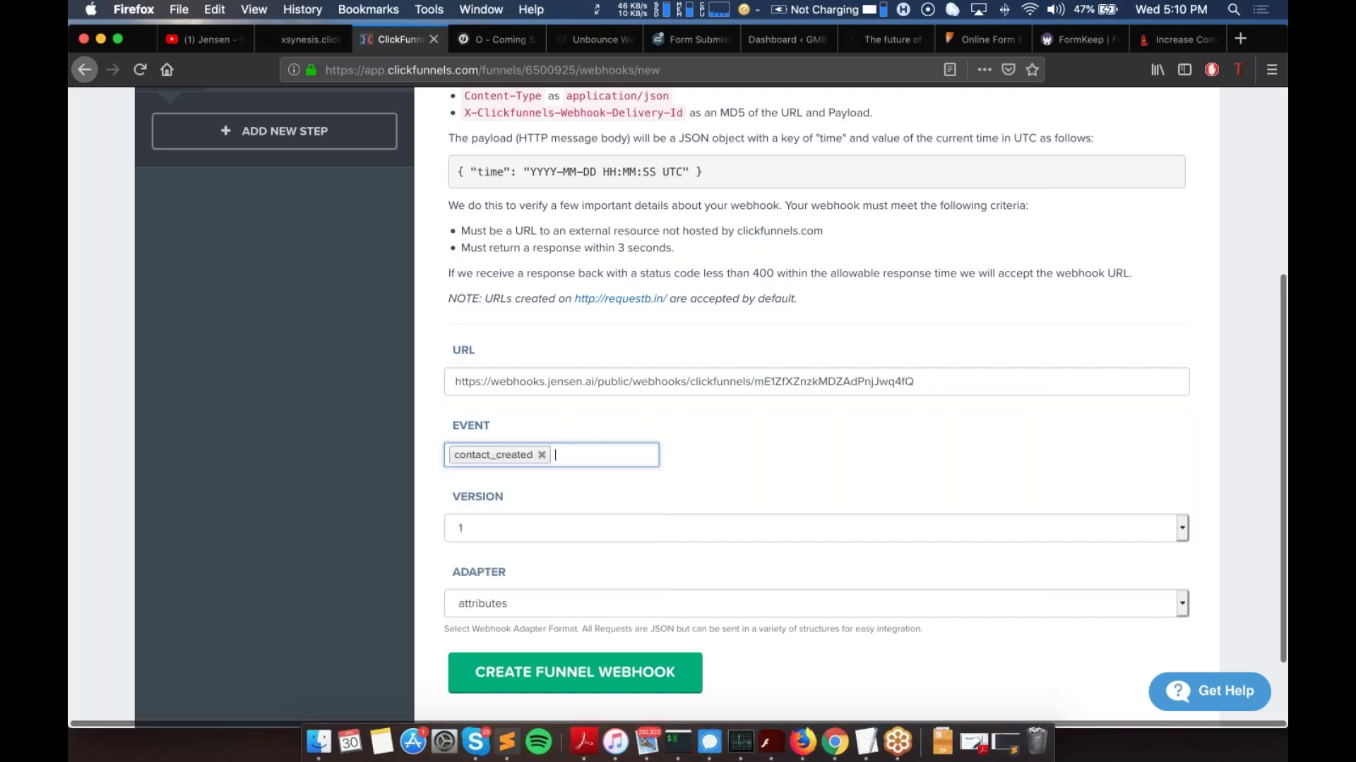
scroll(622, 485, down, 3)
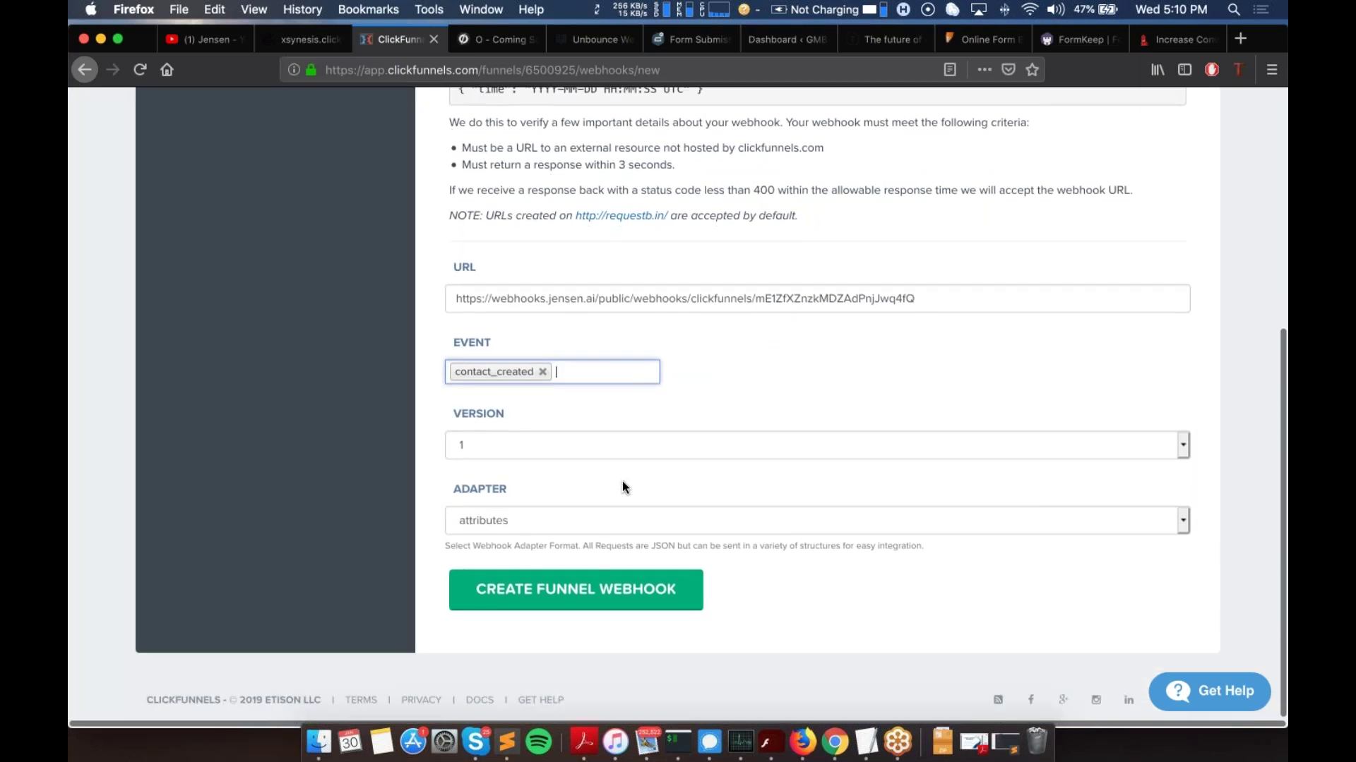
scroll(623, 486, down, 1)
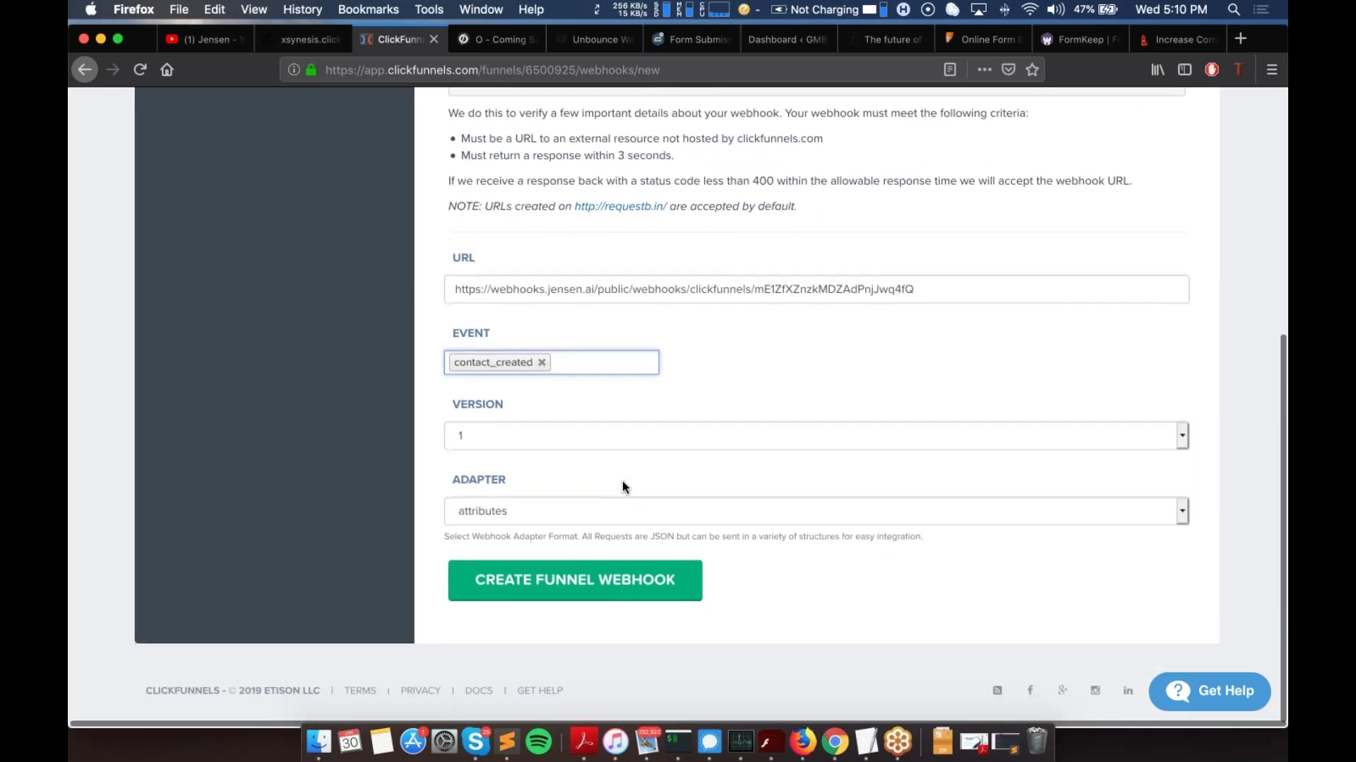
click(531, 577)
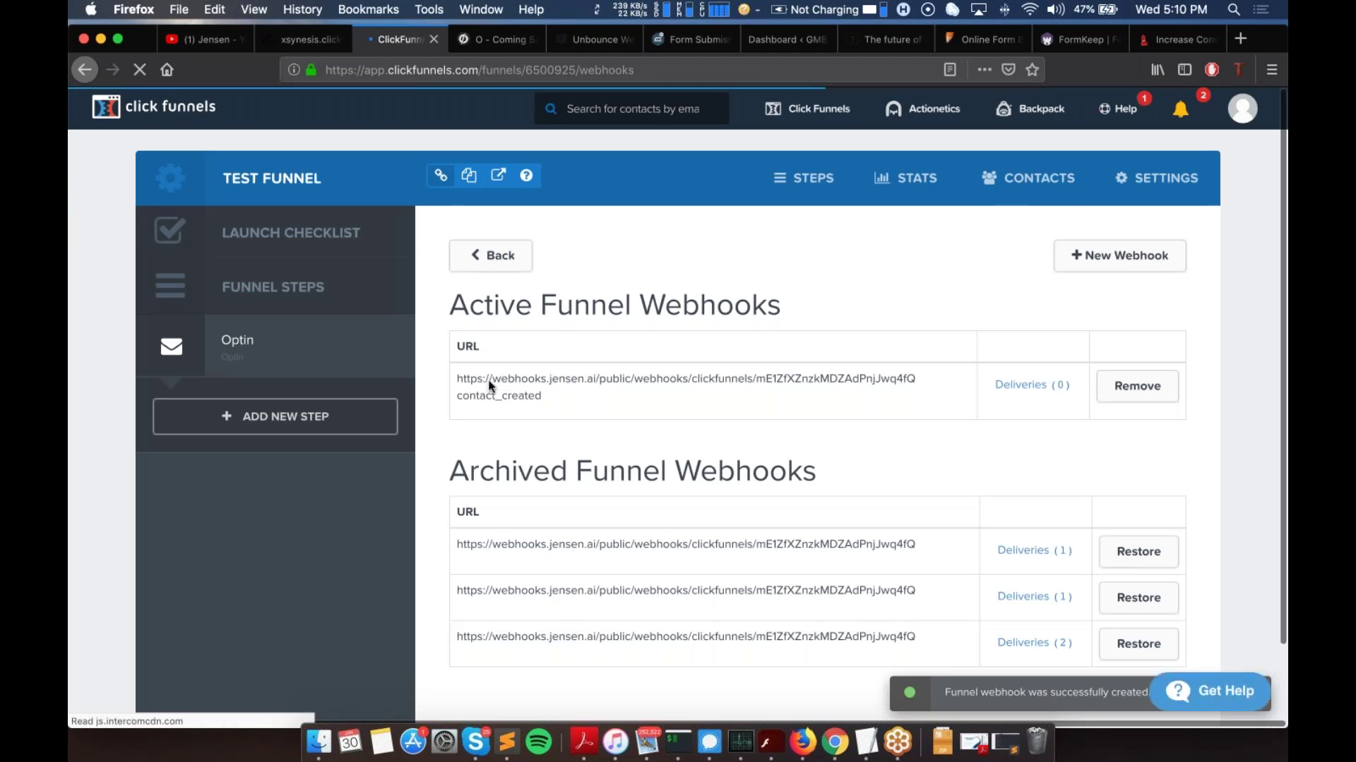
Step: Glance at the Jensen campaign, then open the Test Funnel's Optin step overview
click(297, 46)
scroll(370, 433, down, 3)
scroll(370, 433, up, 3)
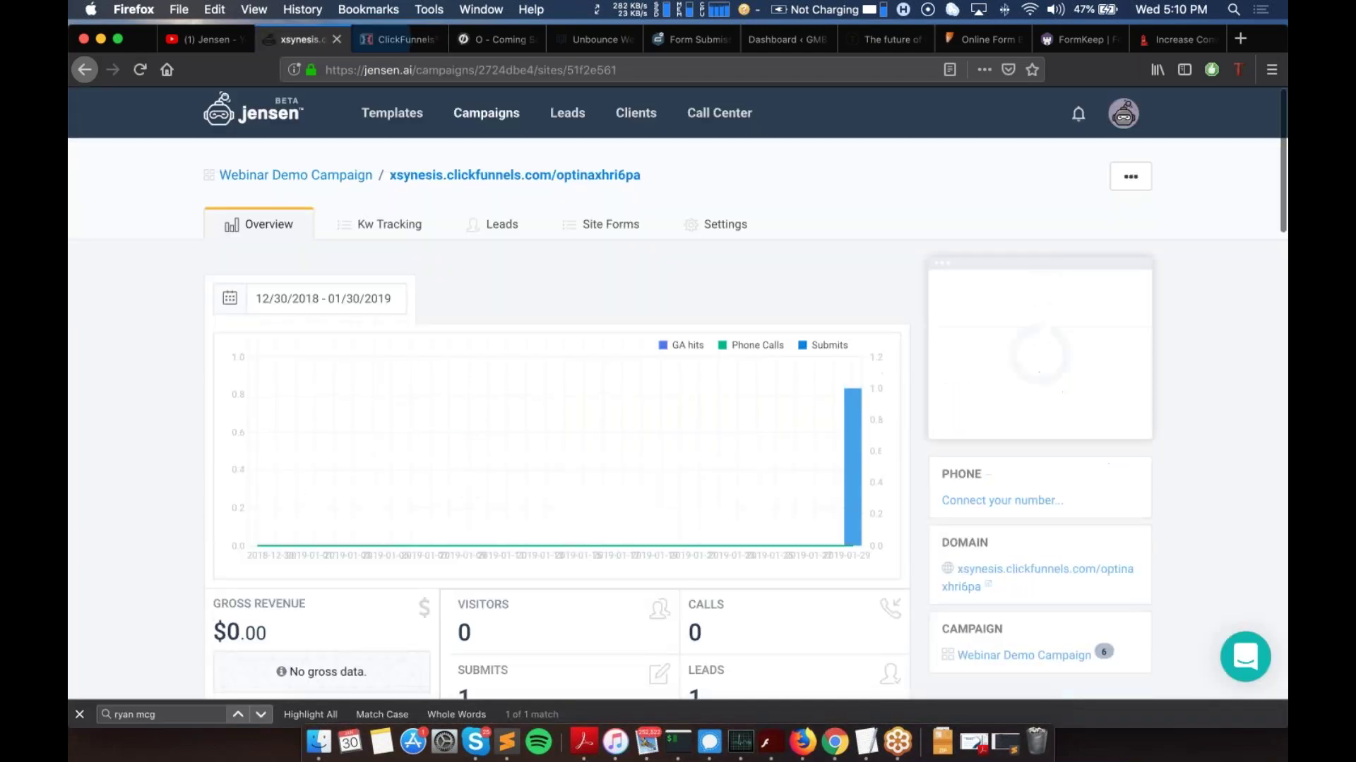
click(400, 40)
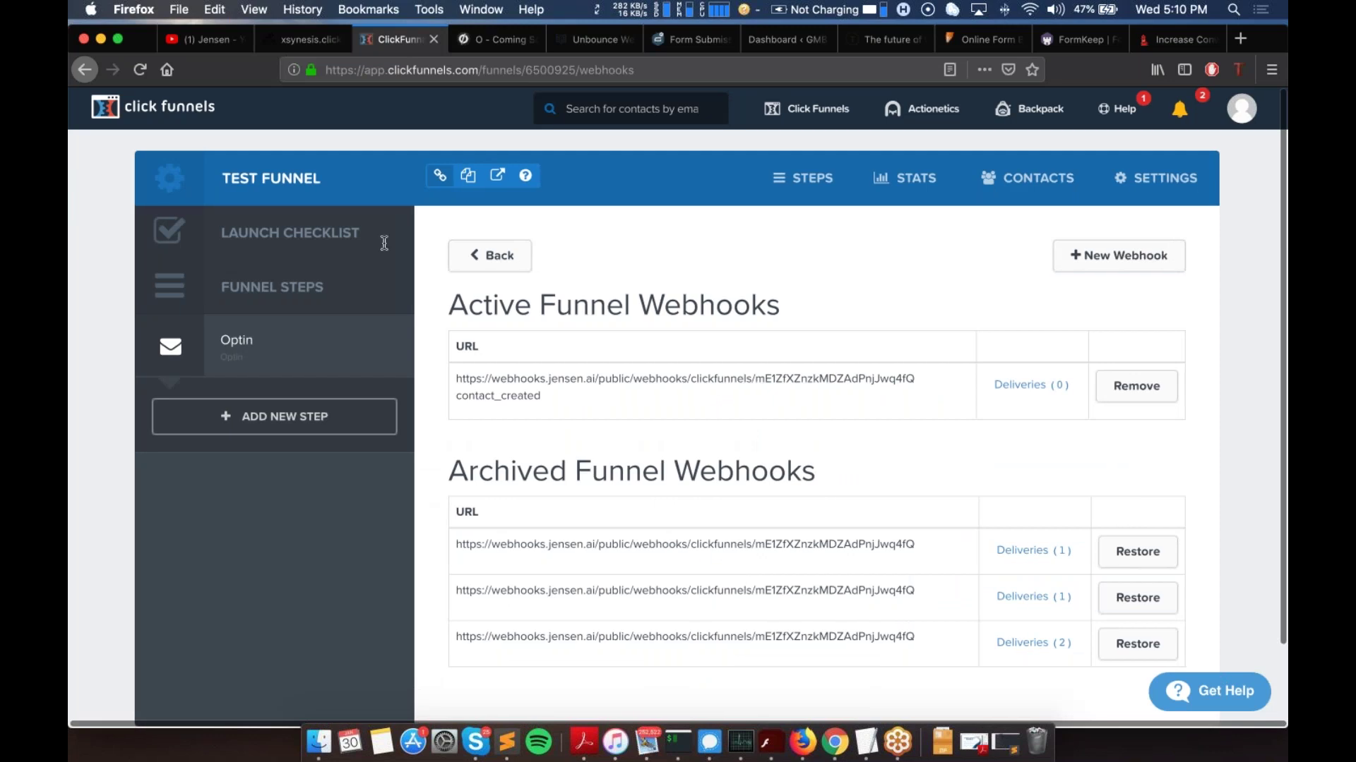
click(258, 343)
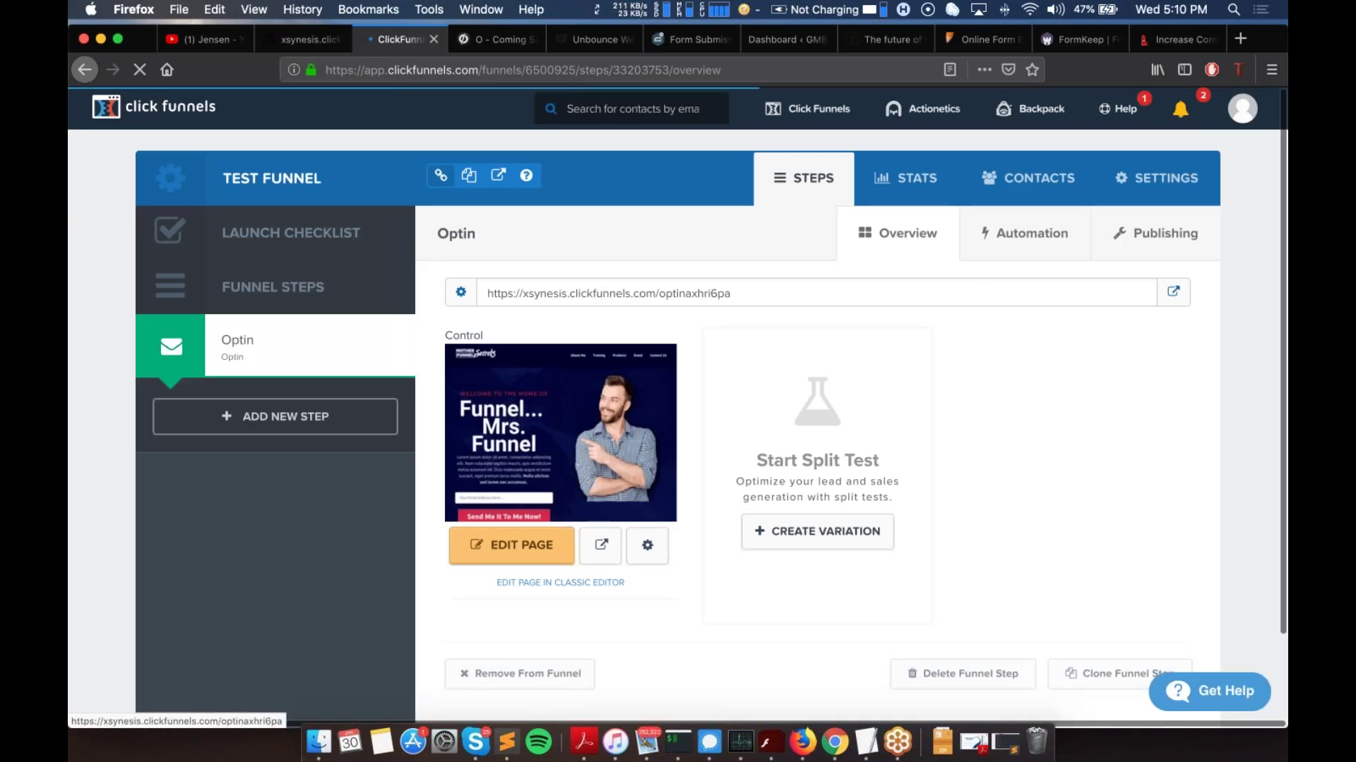
Step: Submit a test e-mail address through the live Optin page form, then return to ClickFunnels
click(1172, 292)
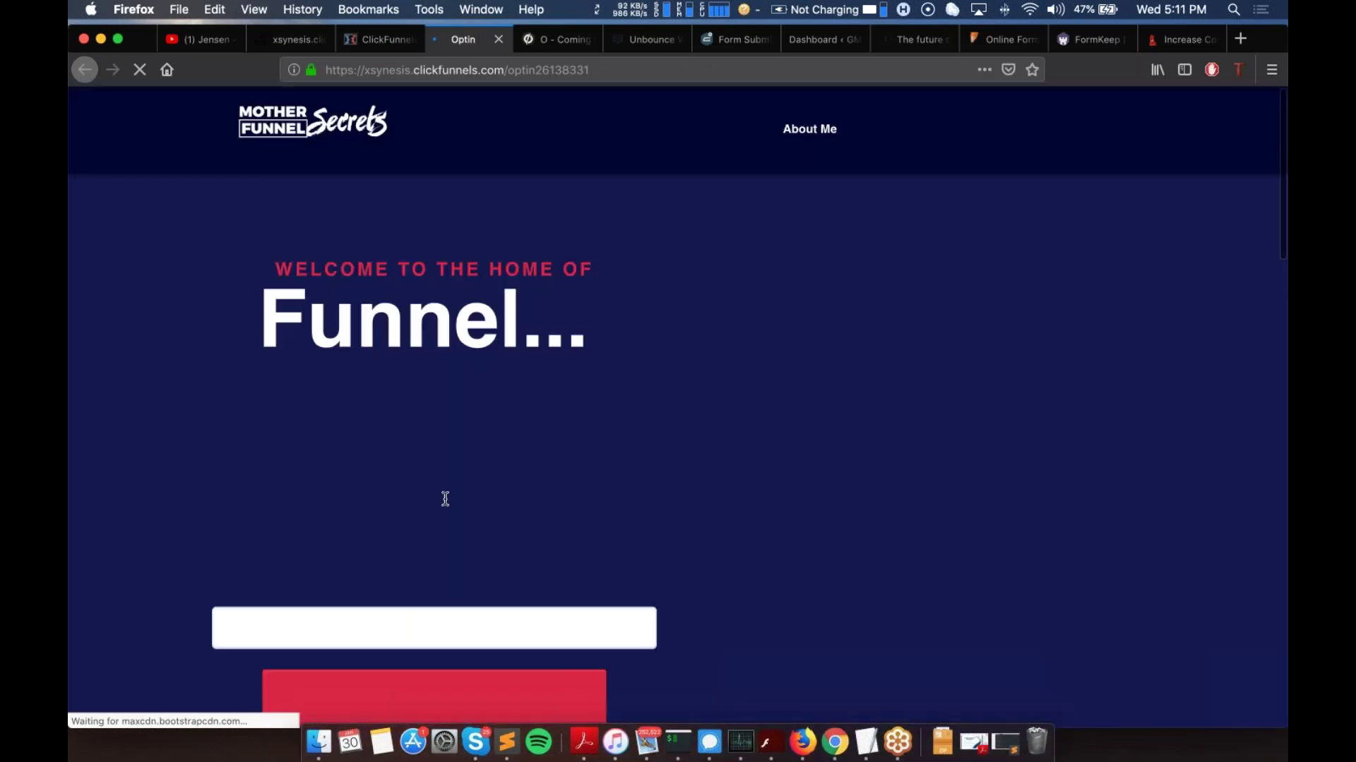
scroll(677, 409, down, 5)
scroll(417, 487, up, 4)
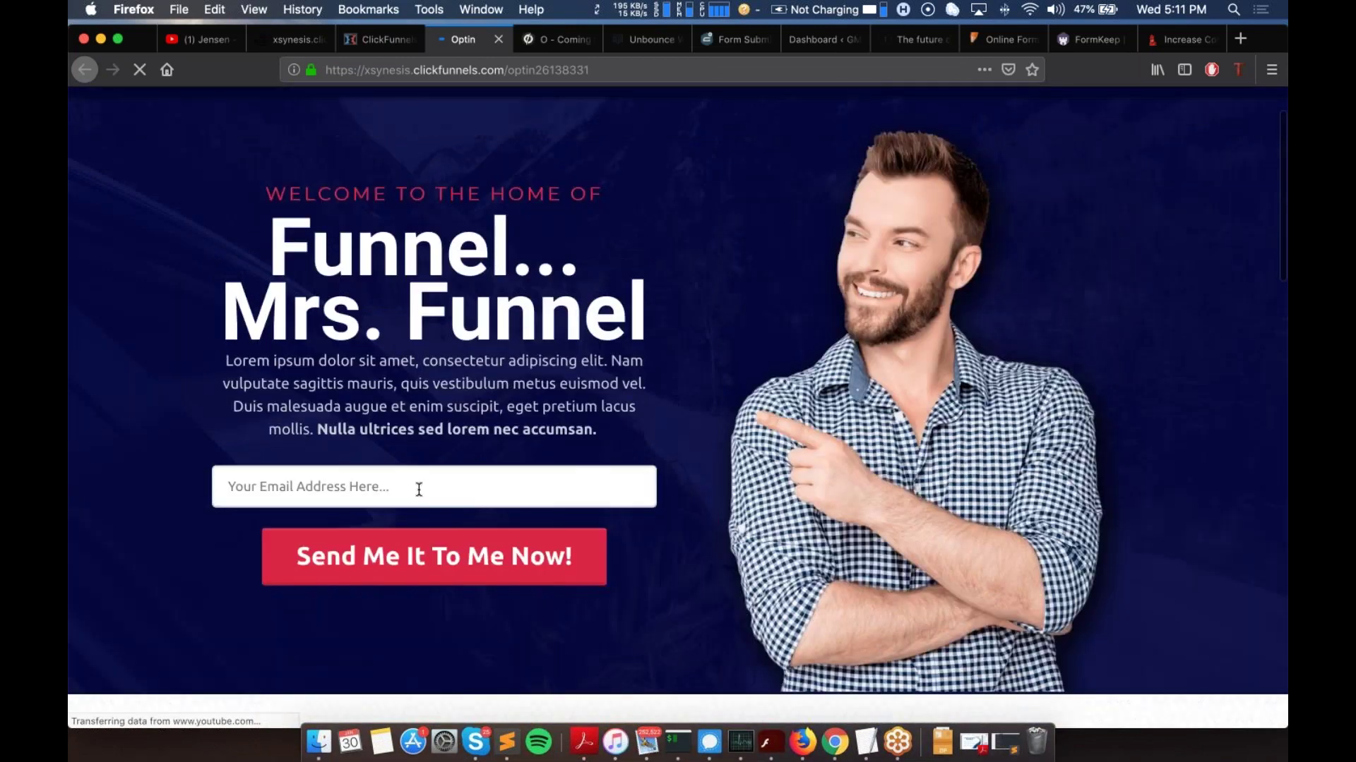
click(418, 488)
key(super+v)
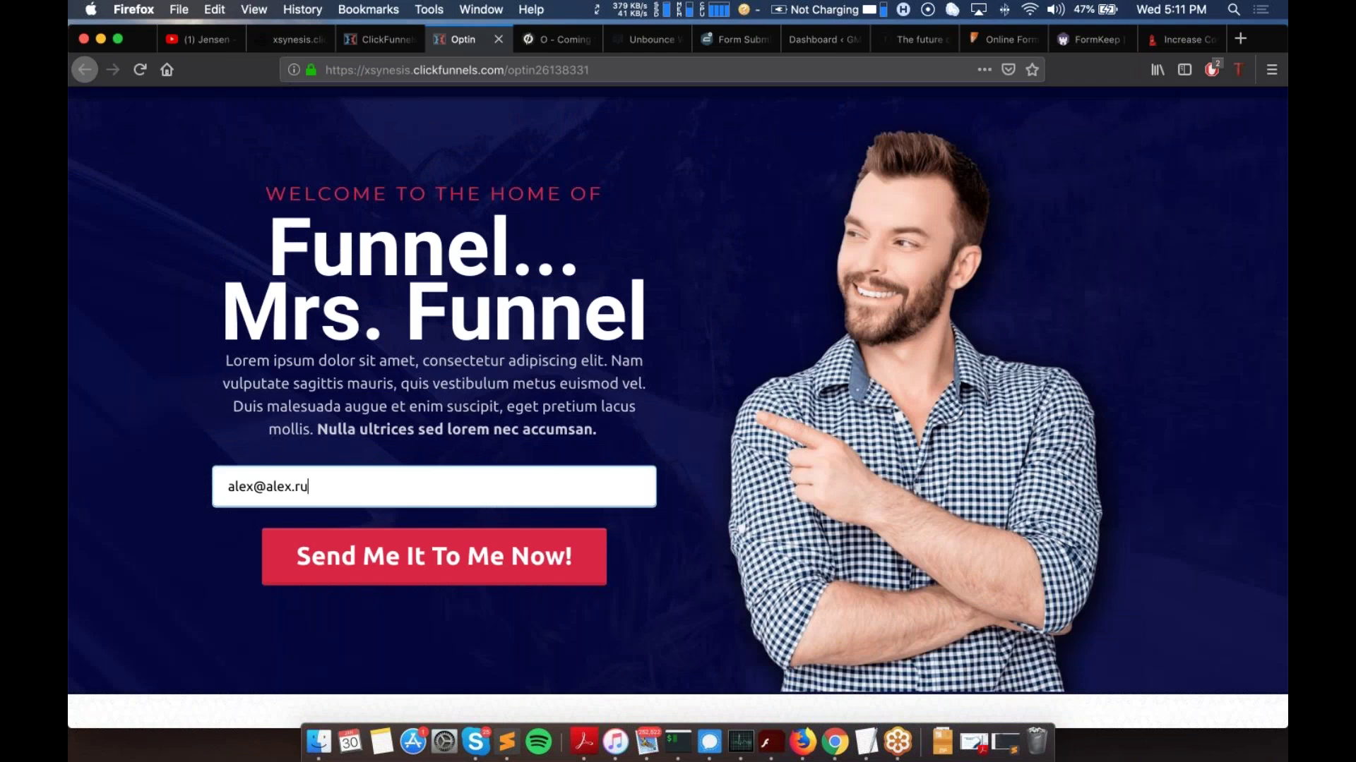
text(webinar)
key(super+a)
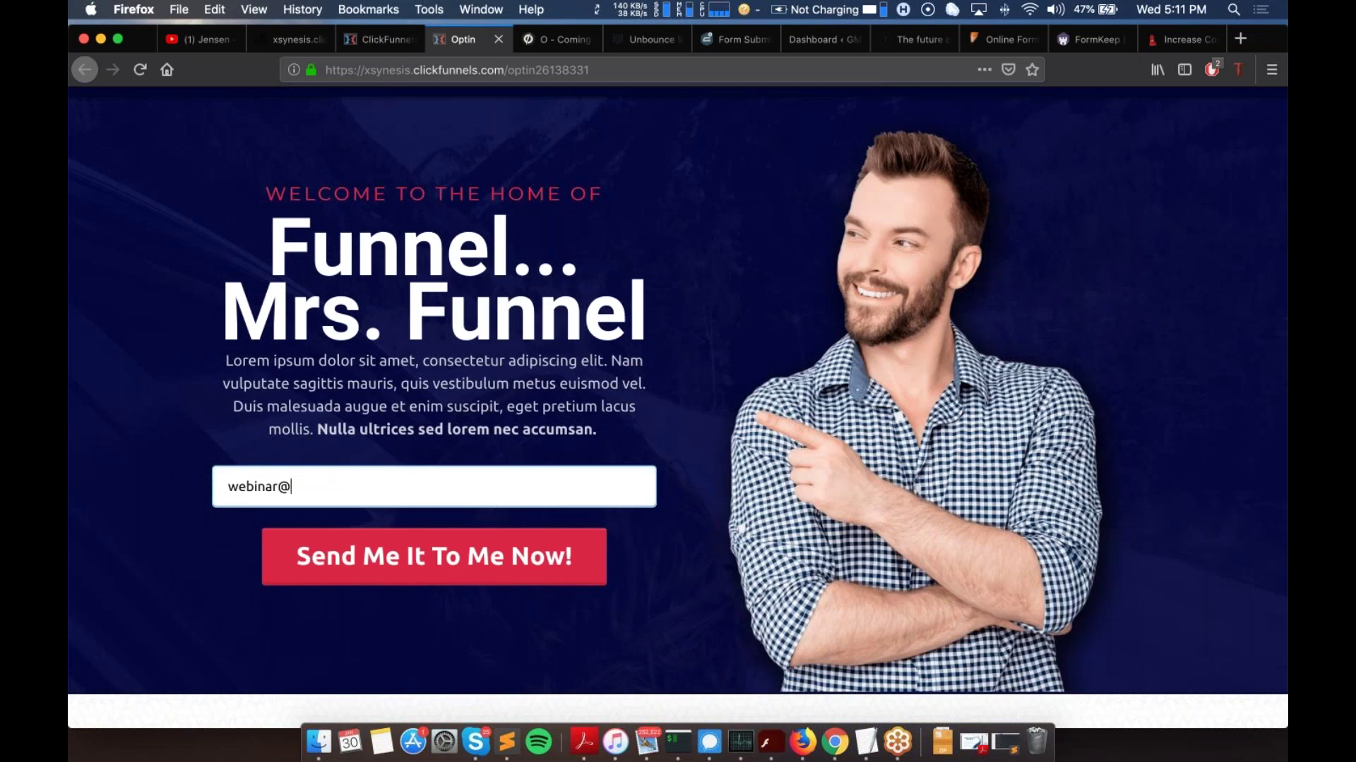
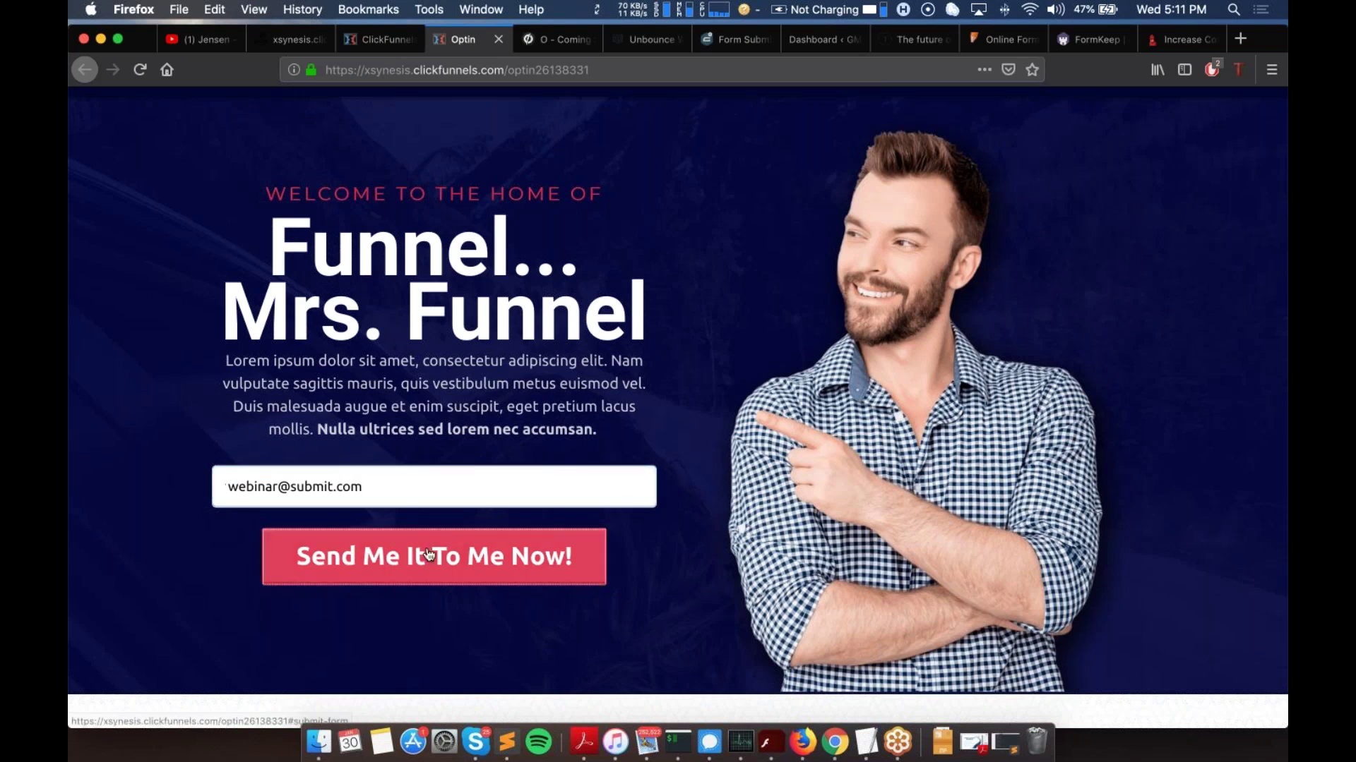
click(472, 544)
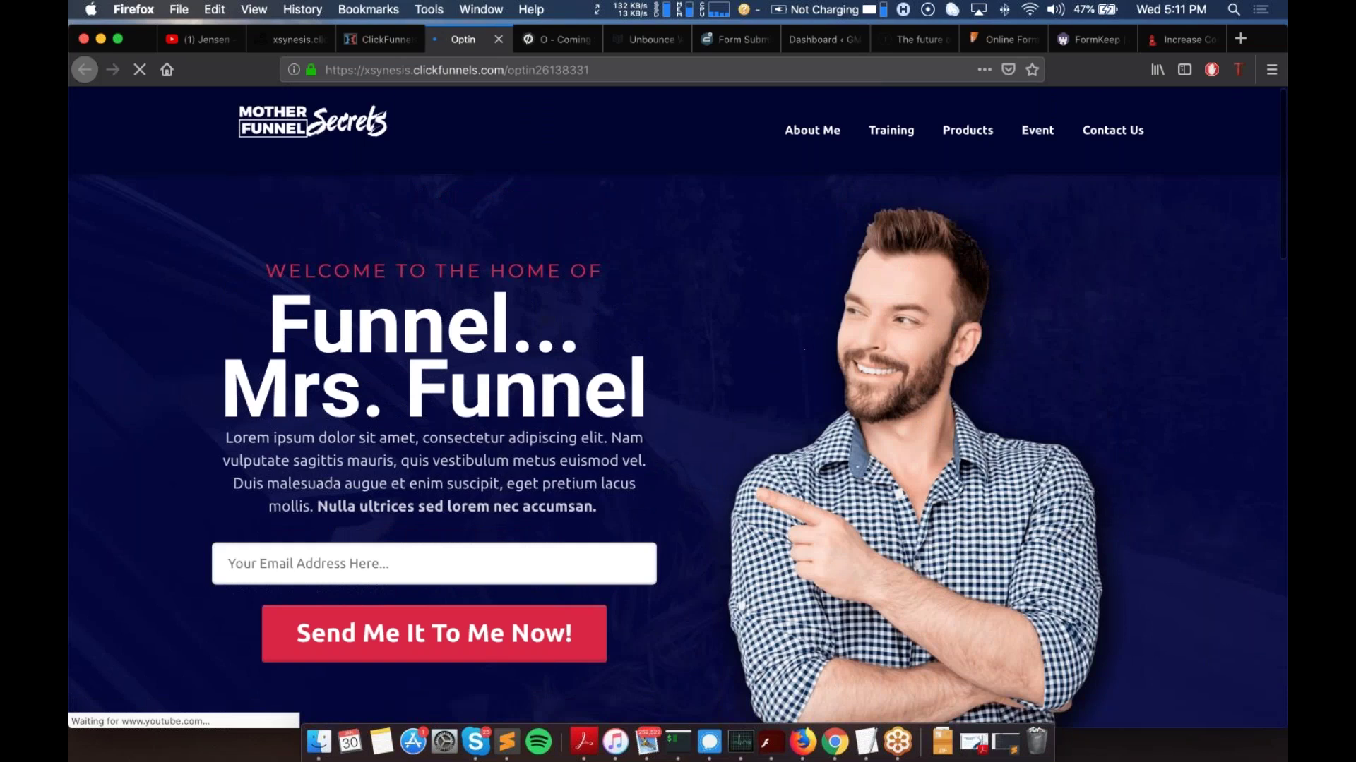
click(360, 45)
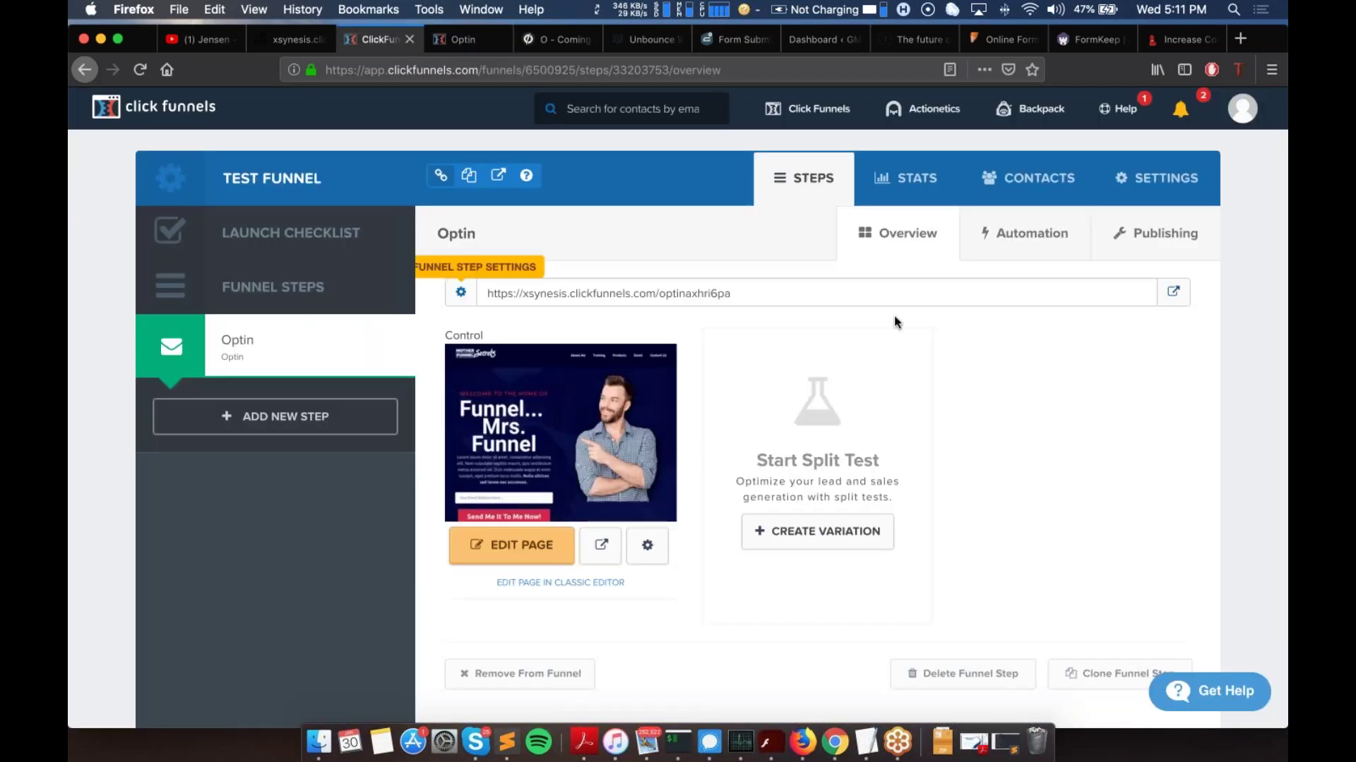
Step: Check the Test Funnel's contacts list
click(1011, 179)
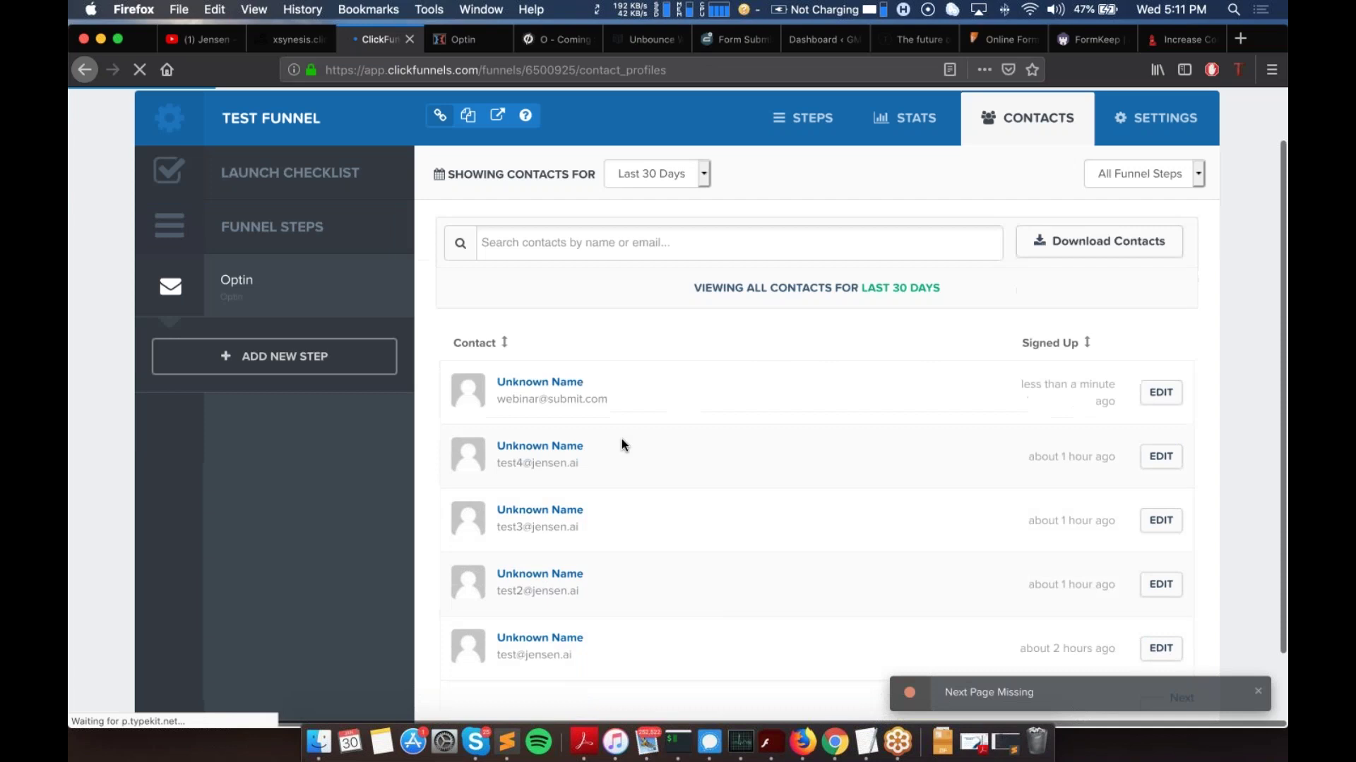
scroll(808, 381, down, 3)
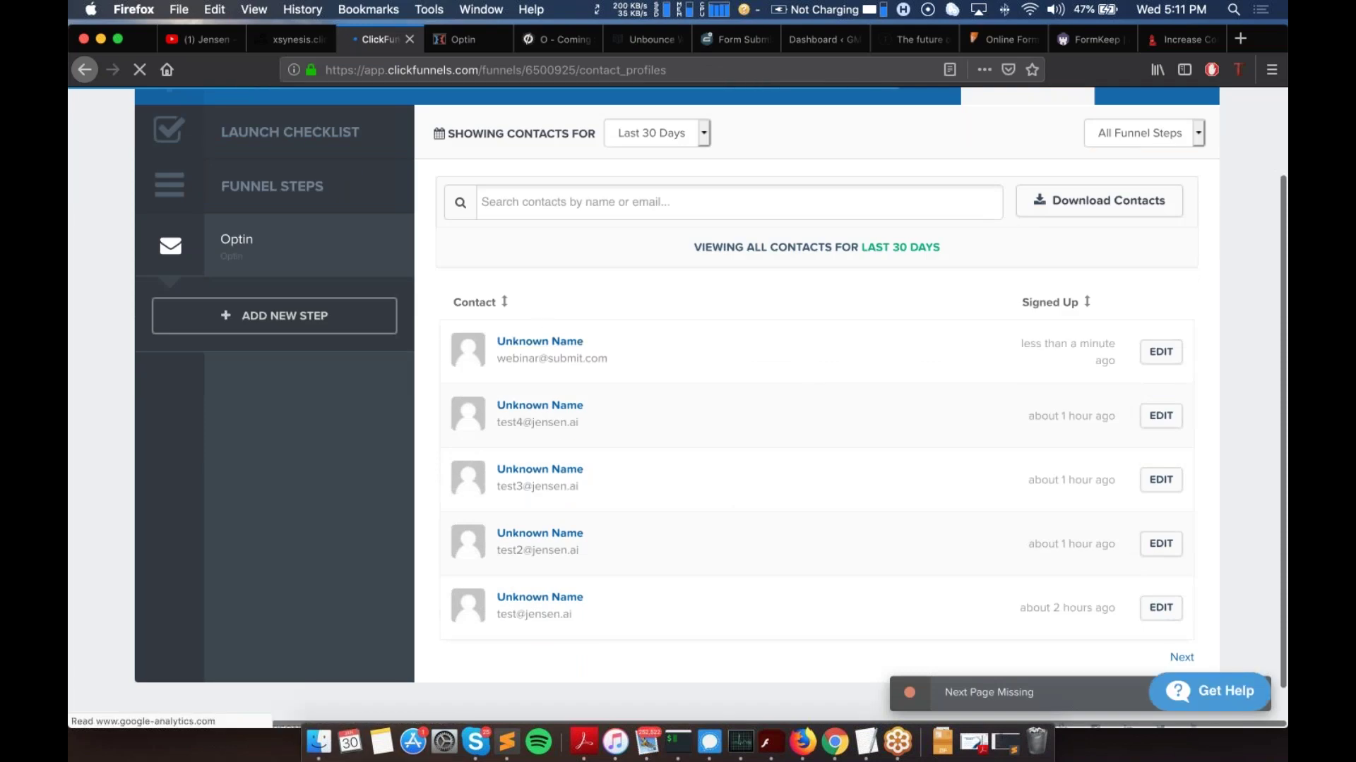
scroll(1198, 189, up, 3)
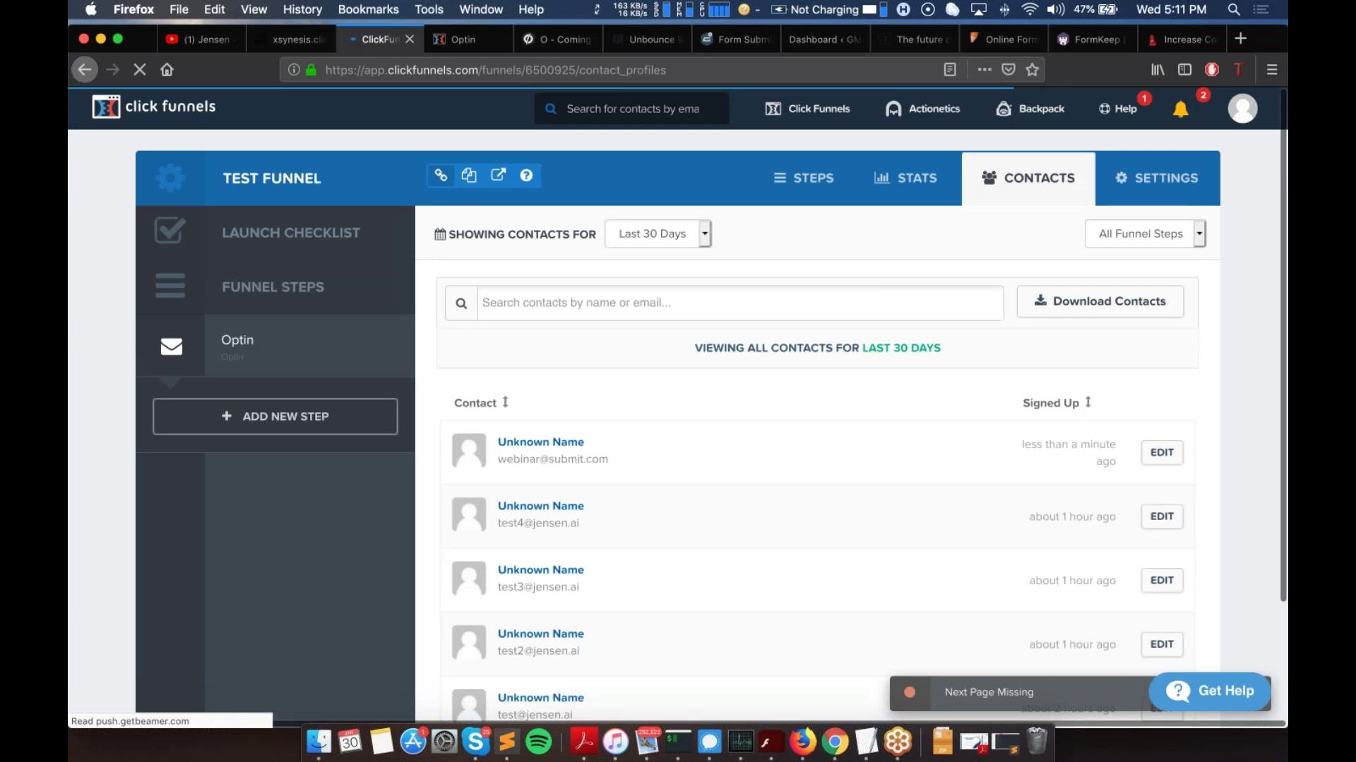
Step: View the active Jensen webhook's Deliveries (1) log, then go back to Jensen.ai
click(1153, 182)
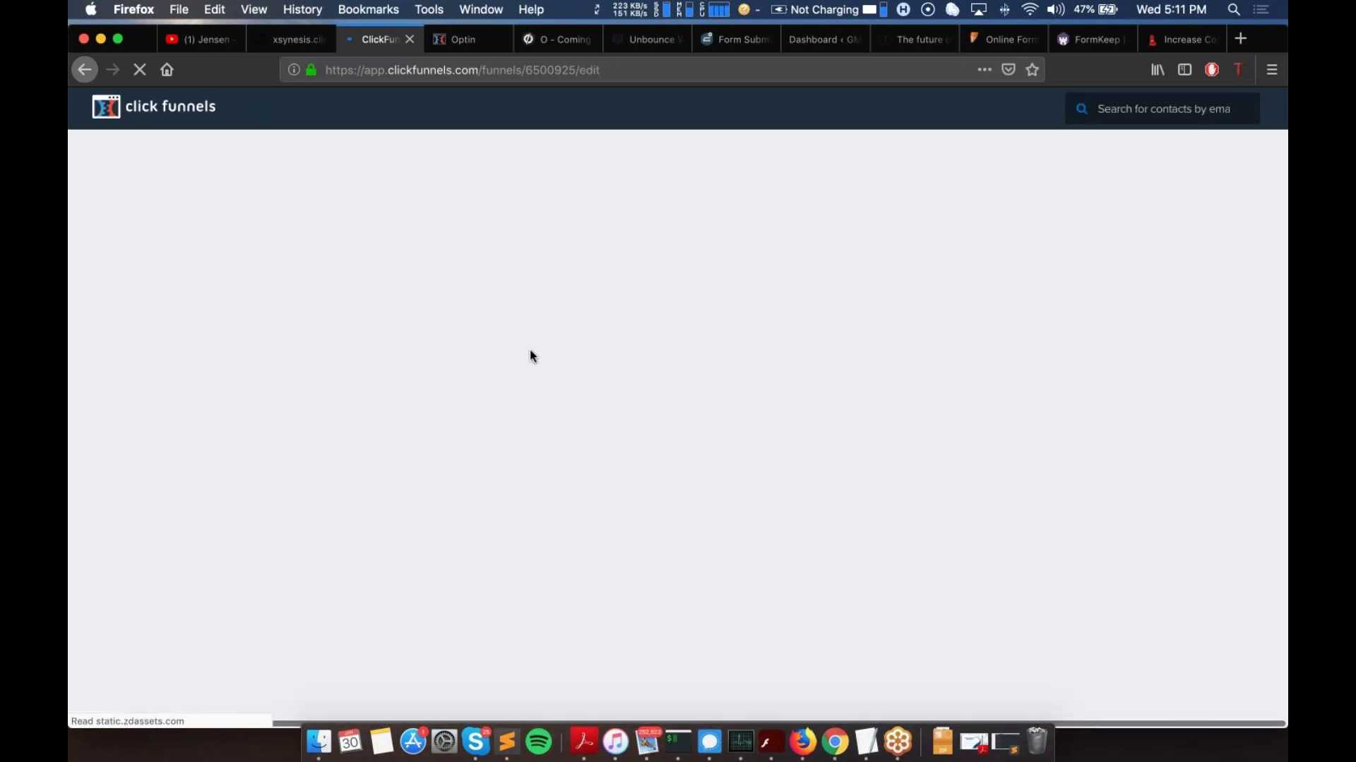
scroll(531, 349, down, 8)
scroll(531, 353, down, 15)
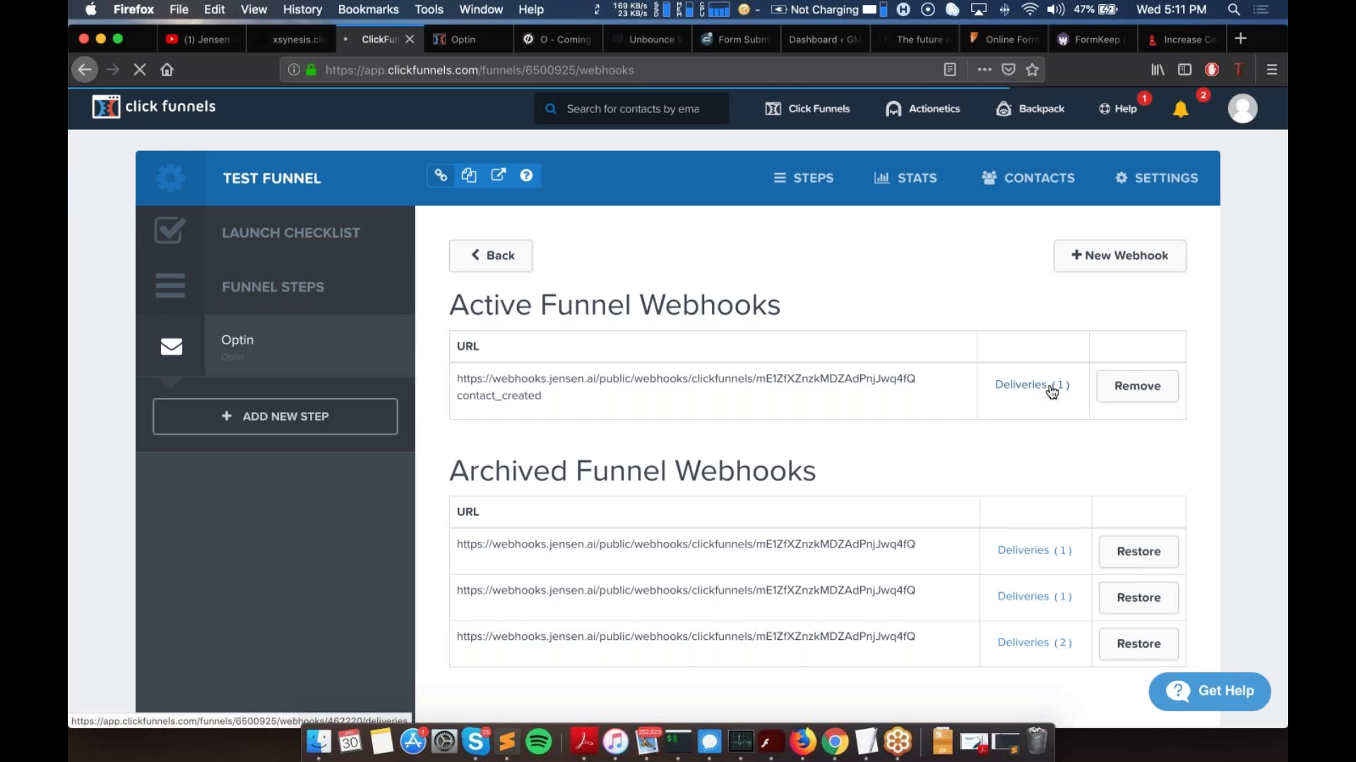
click(1052, 388)
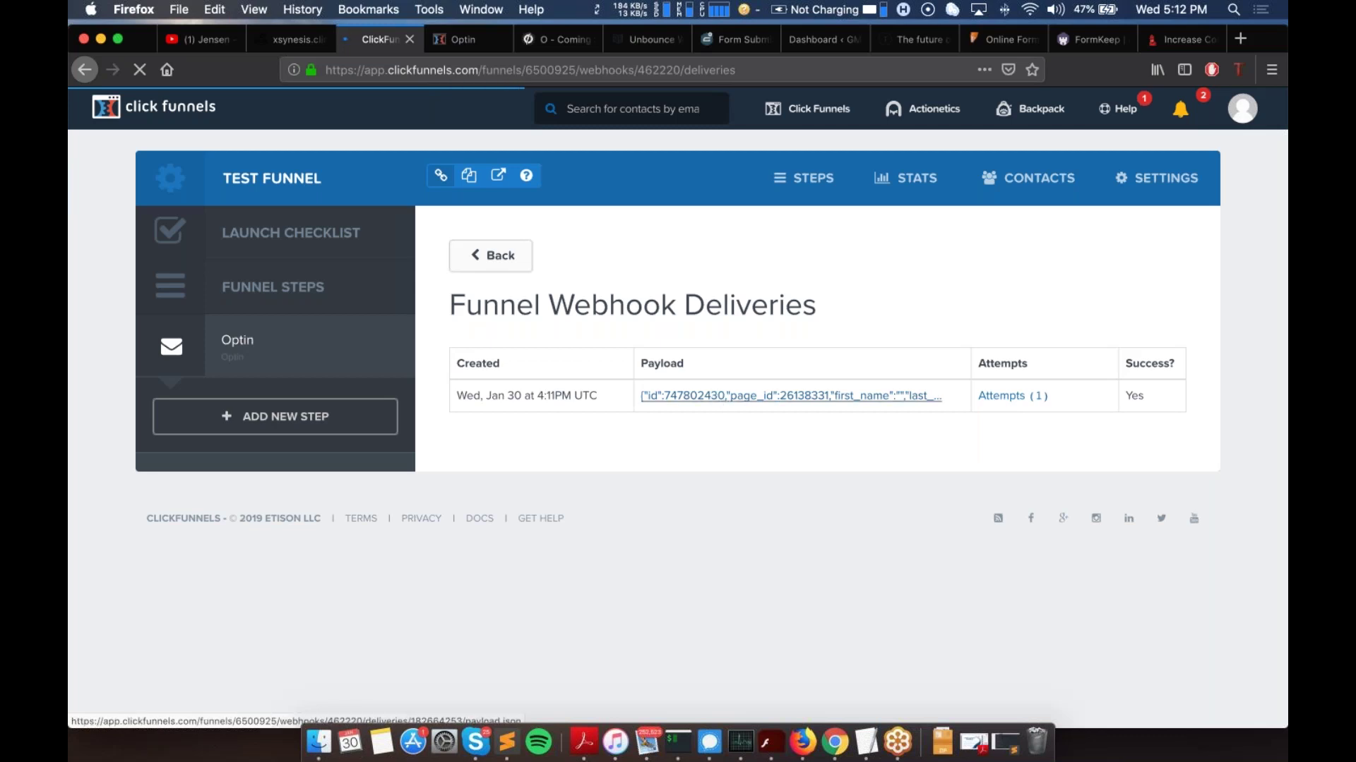
click(289, 40)
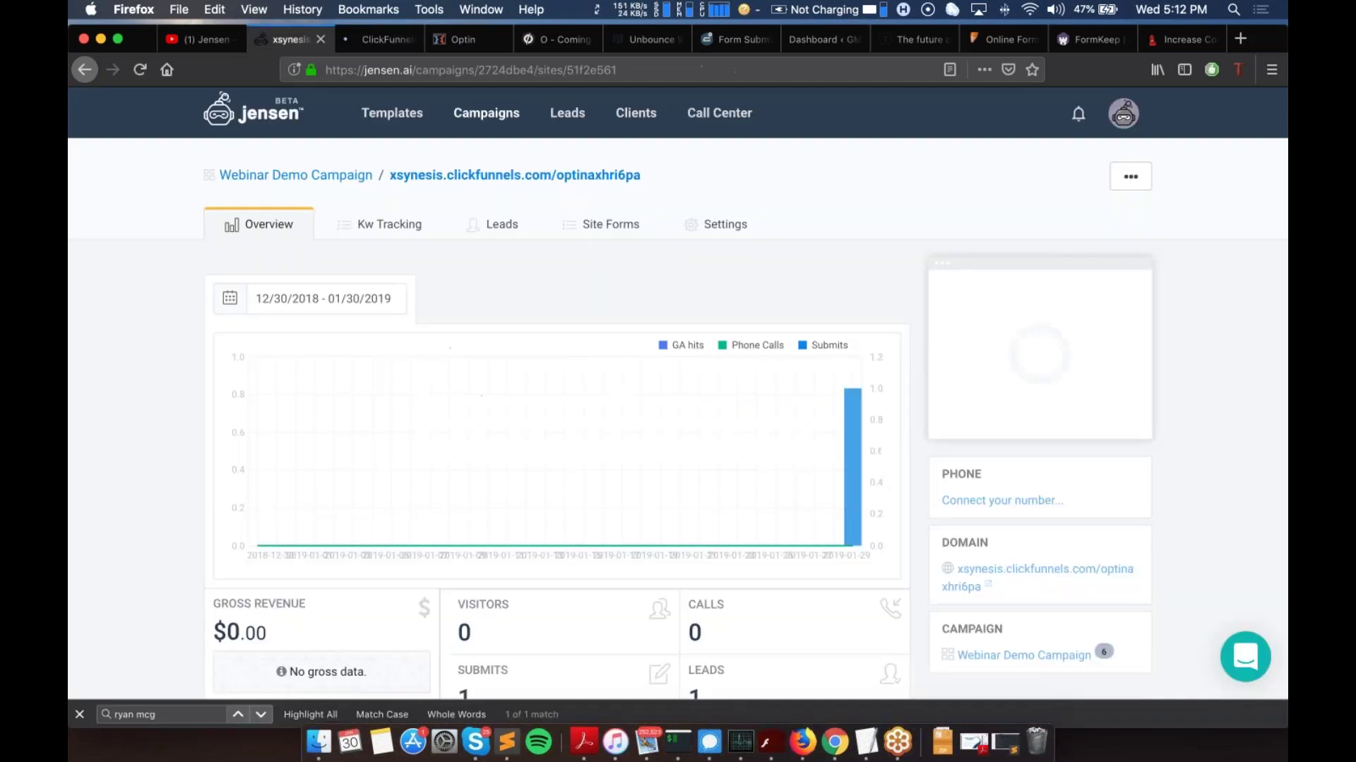
Step: Refresh the campaign overview and open the site's Leads tab
scroll(551, 509, down, 5)
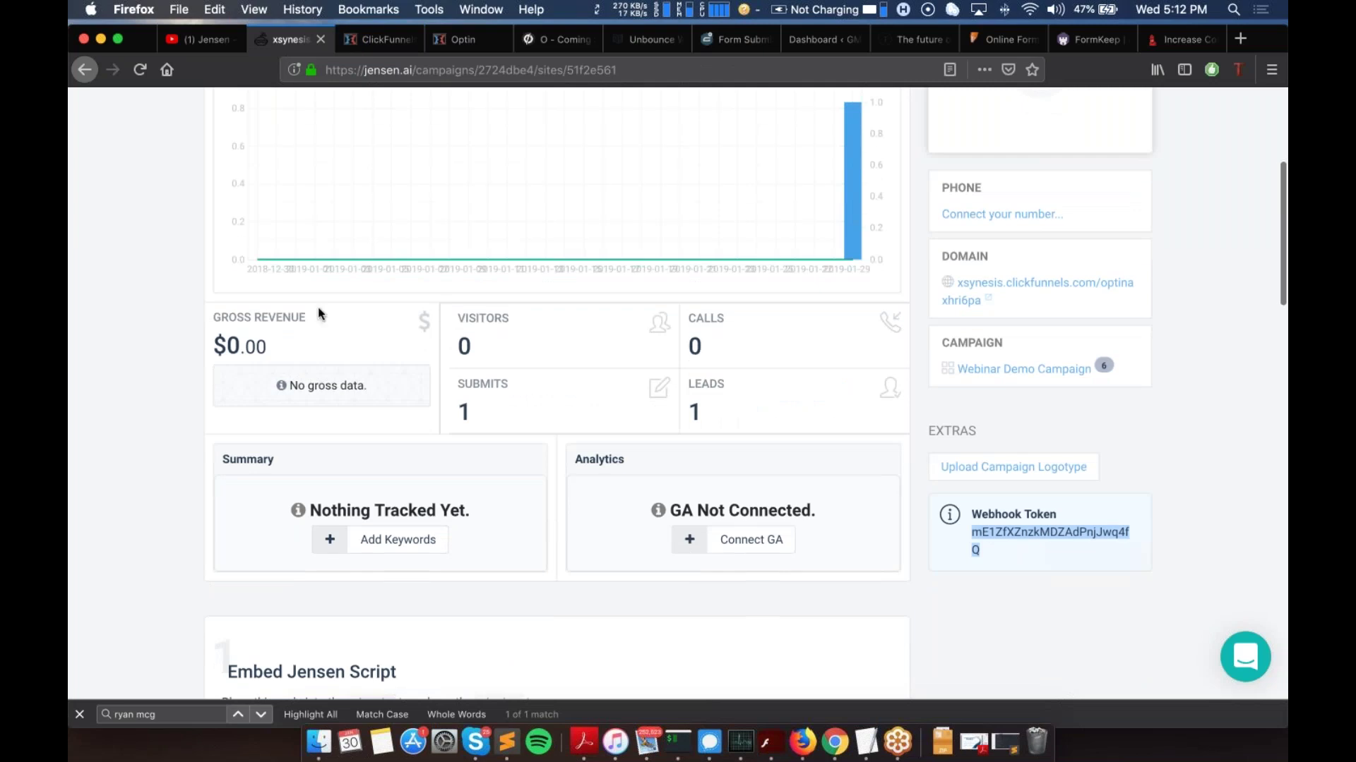
click(139, 71)
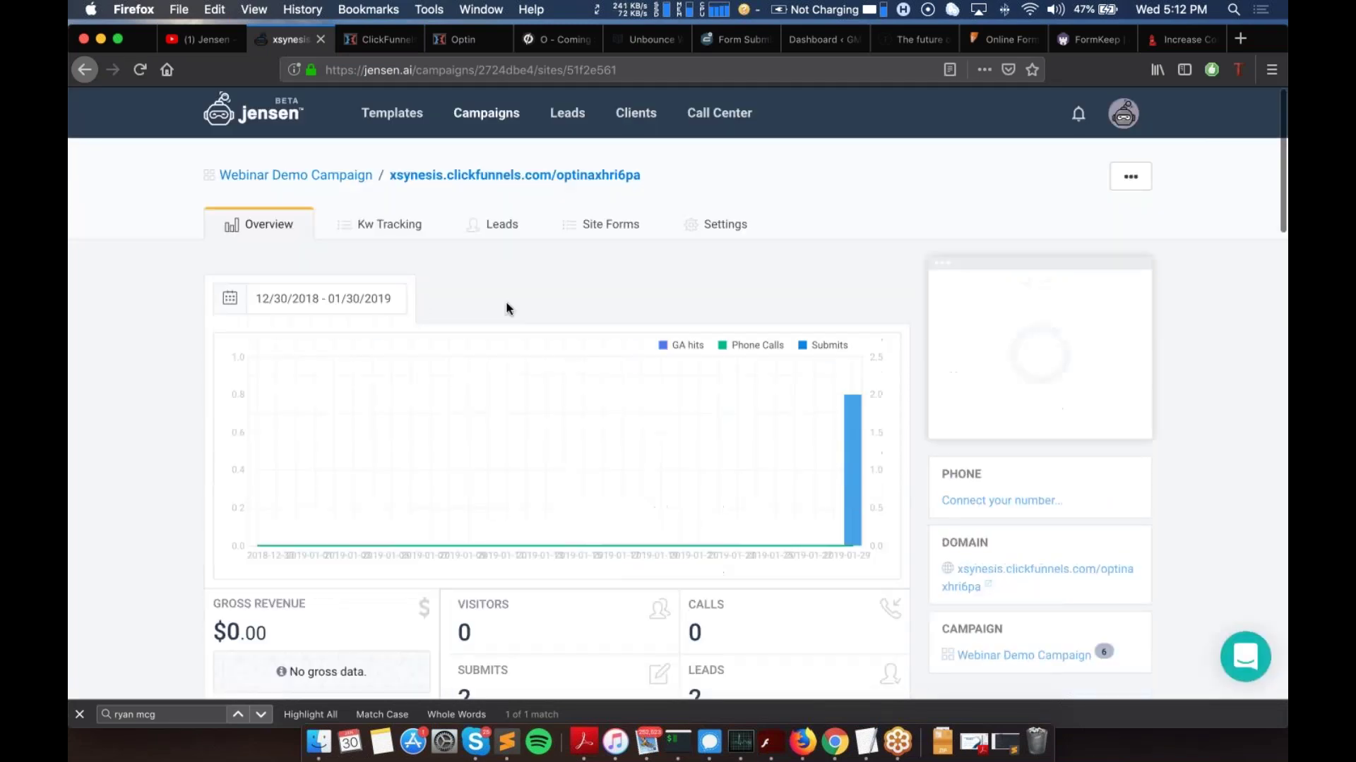
click(506, 226)
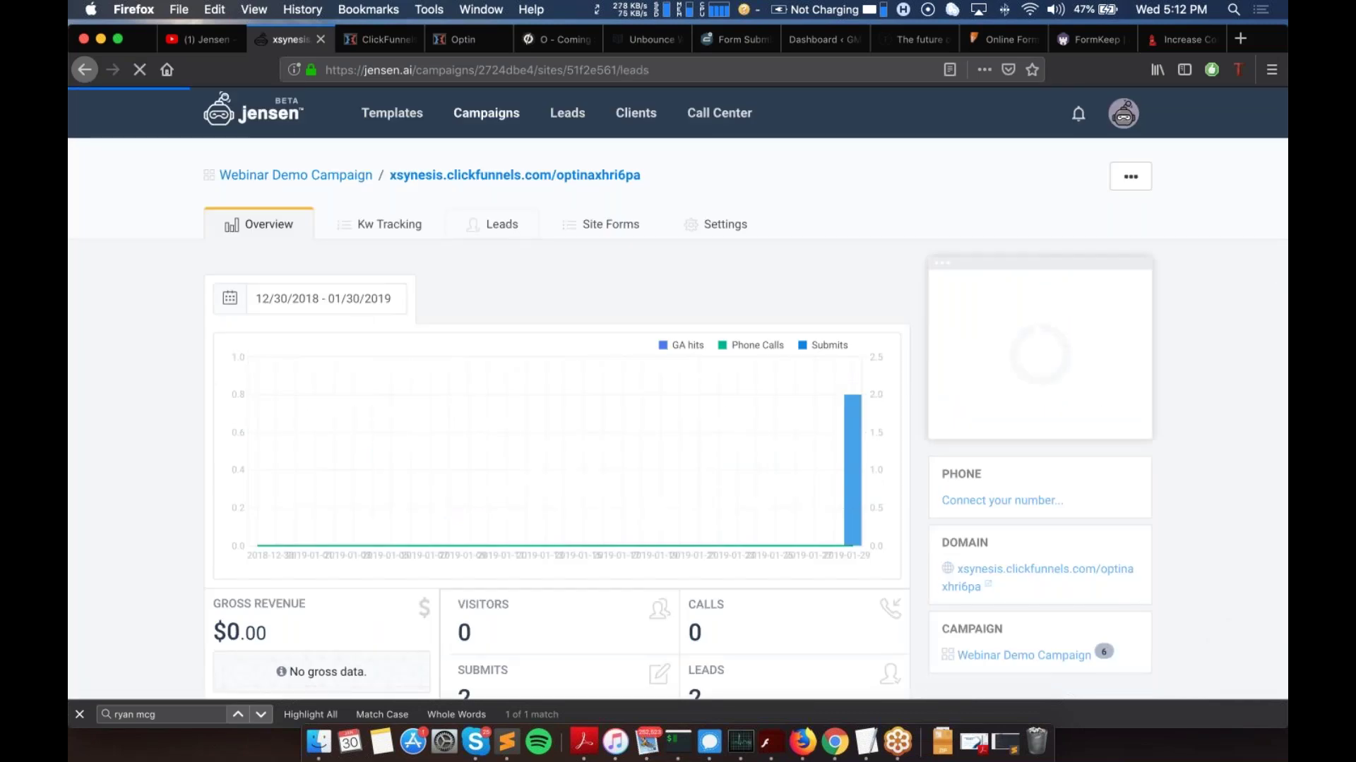
scroll(540, 401, down, 3)
scroll(542, 400, down, 3)
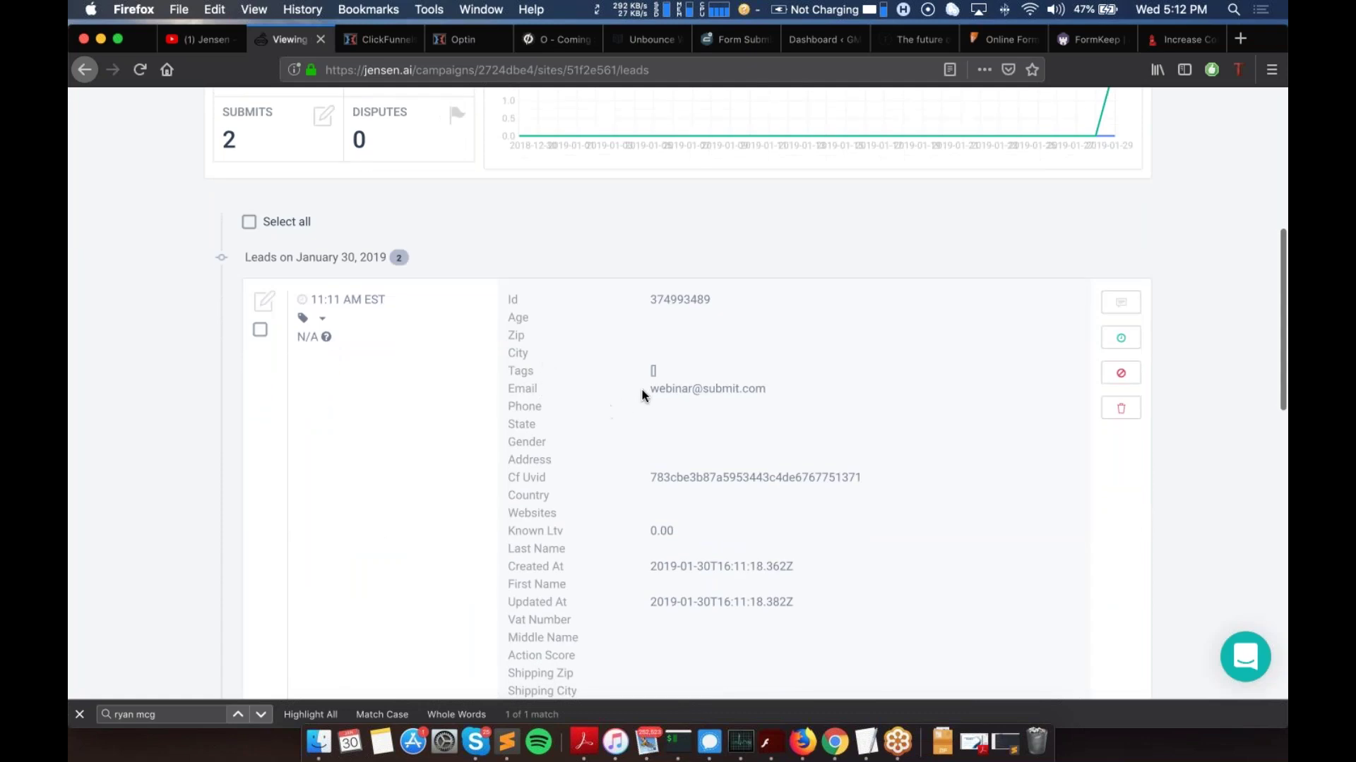
Step: Highlight the new webinar lead's e-mail and scroll through the two leads
drag(650, 388, 761, 388)
scroll(780, 392, down, 2)
scroll(678, 388, down, 10)
scroll(697, 394, down, 10)
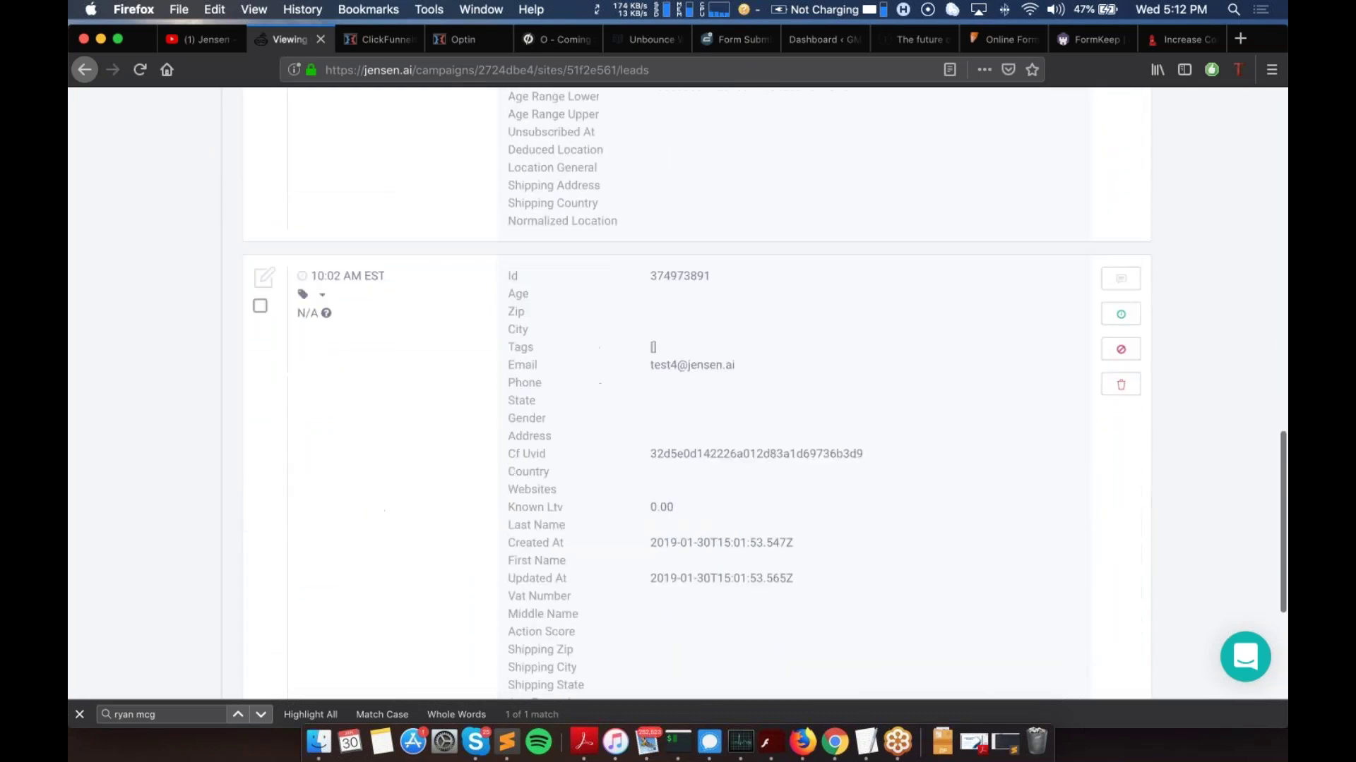
scroll(697, 394, up, 20)
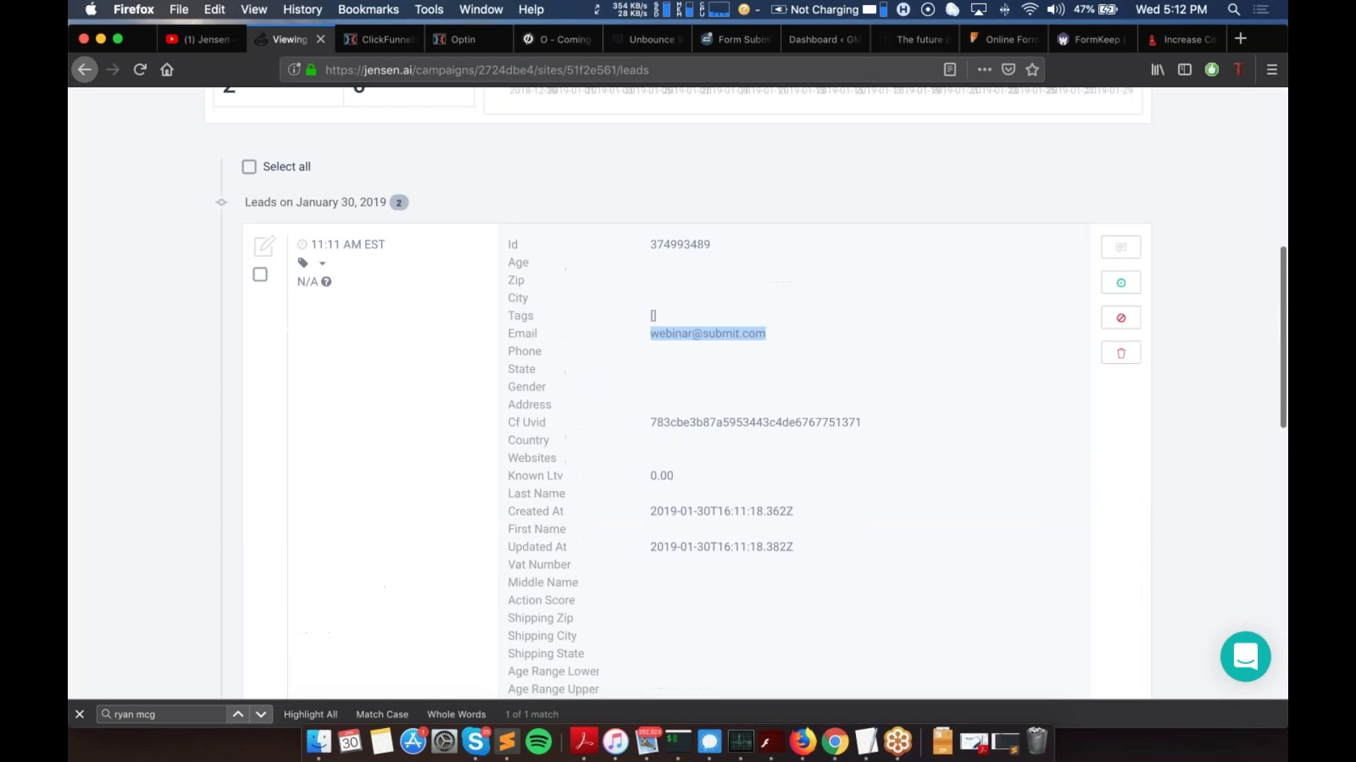
scroll(696, 394, down, 4)
scroll(697, 394, up, 15)
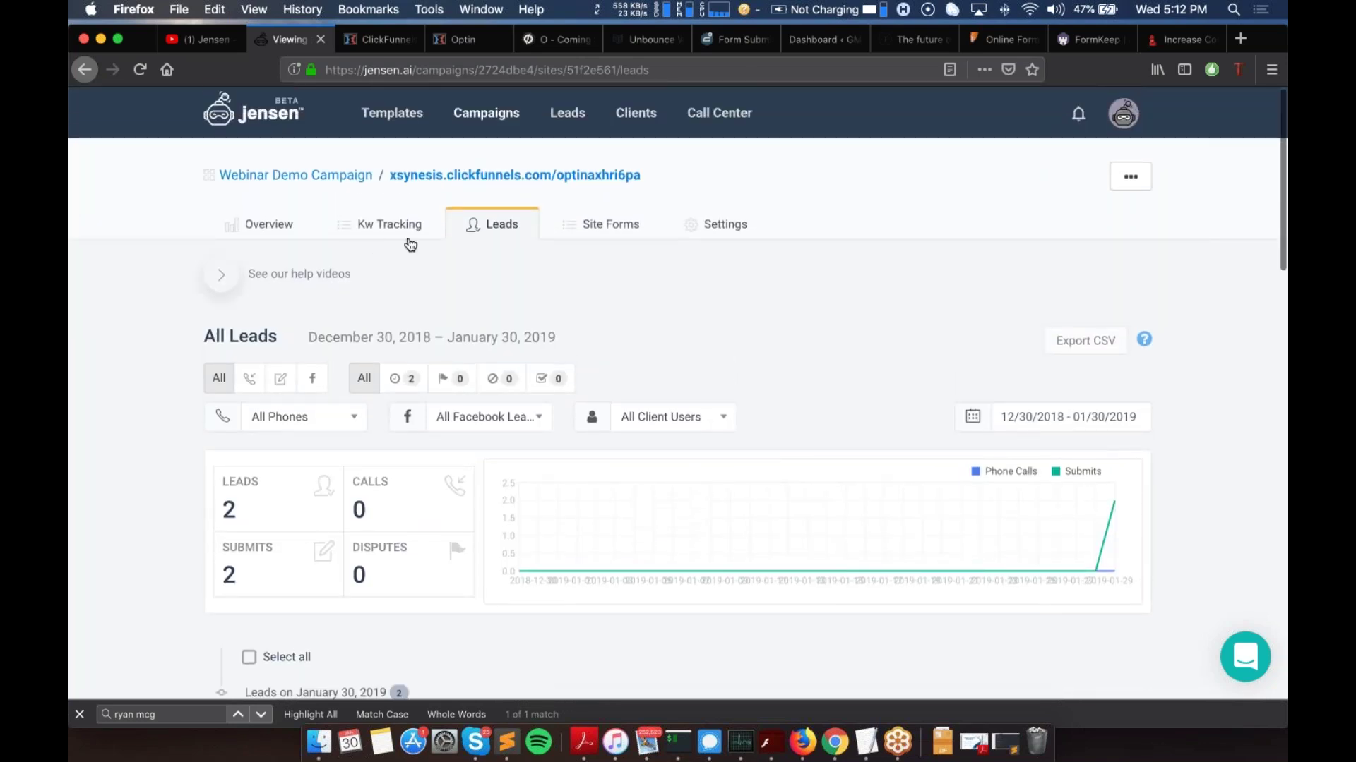
click(250, 240)
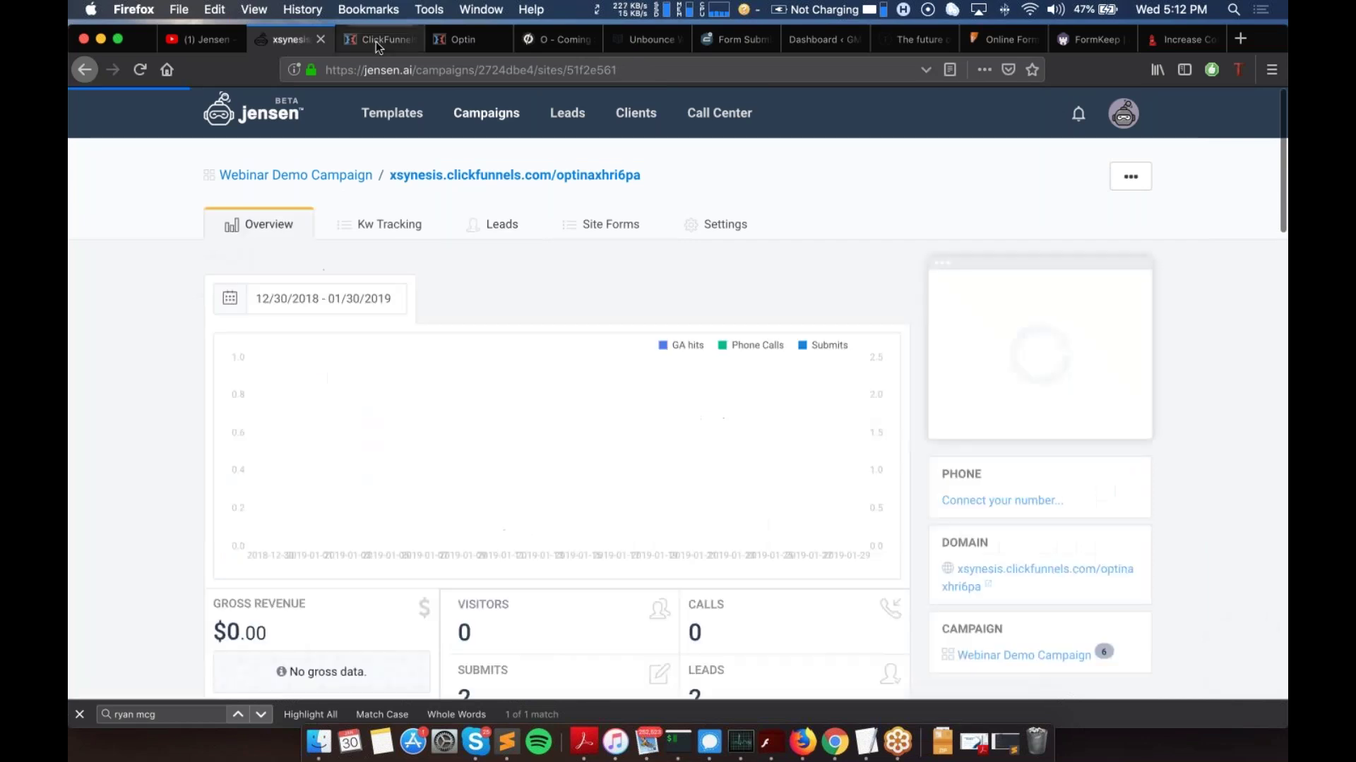
click(376, 42)
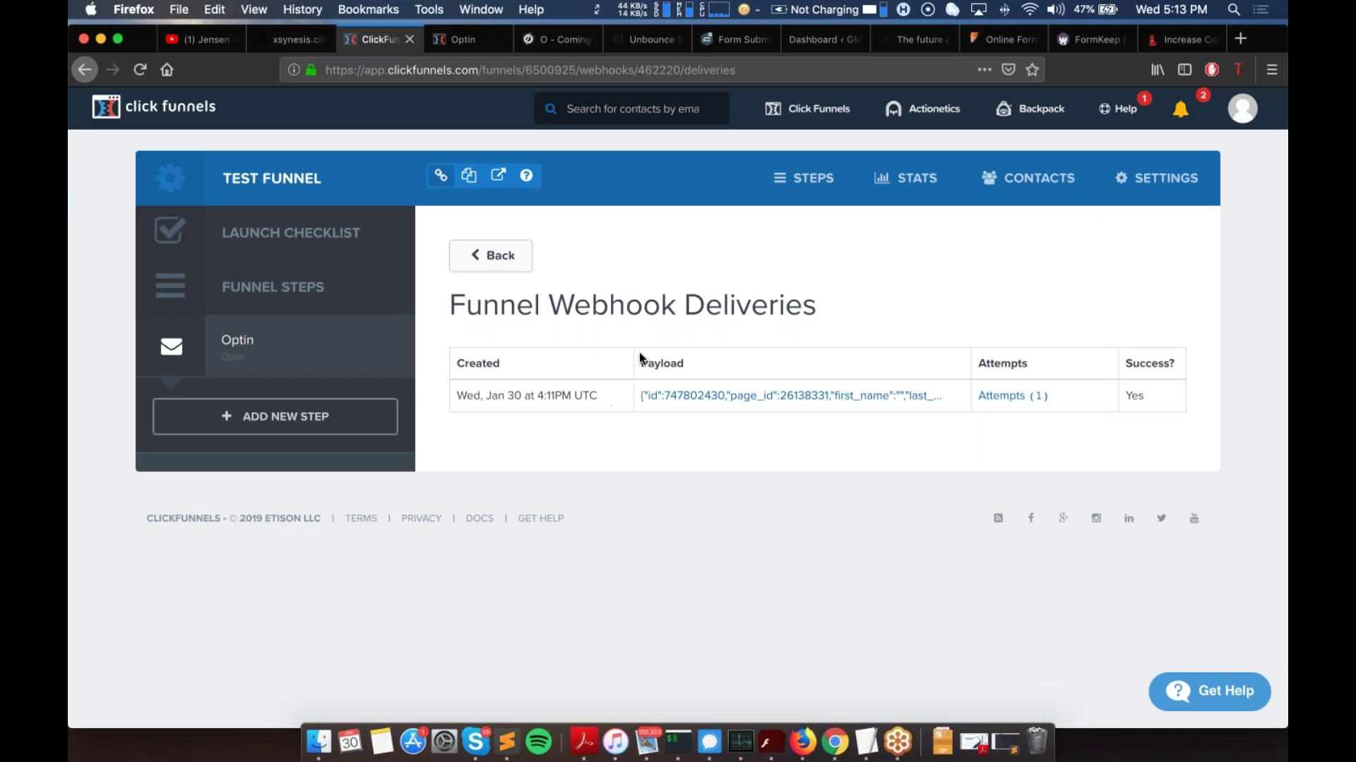
click(282, 42)
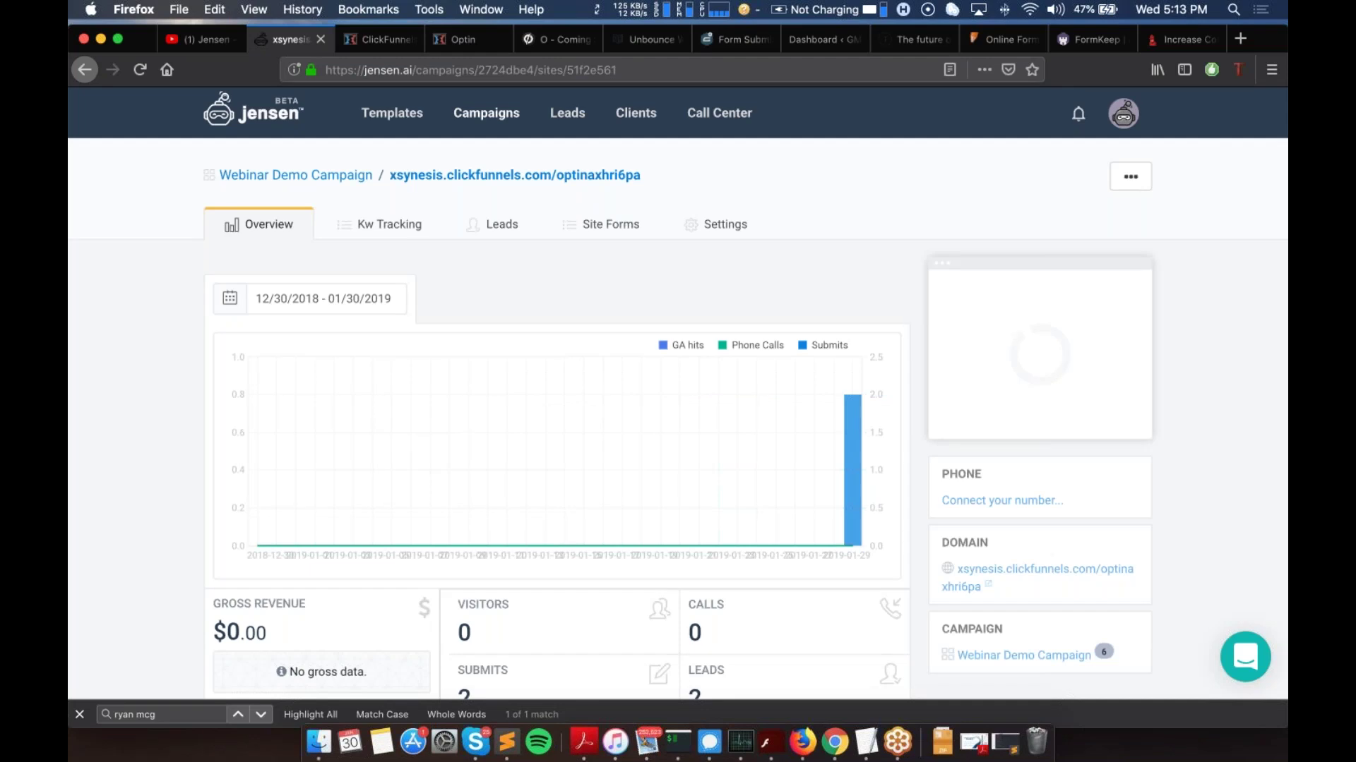
scroll(538, 222, down, 1)
scroll(502, 185, down, 4)
scroll(502, 185, up, 5)
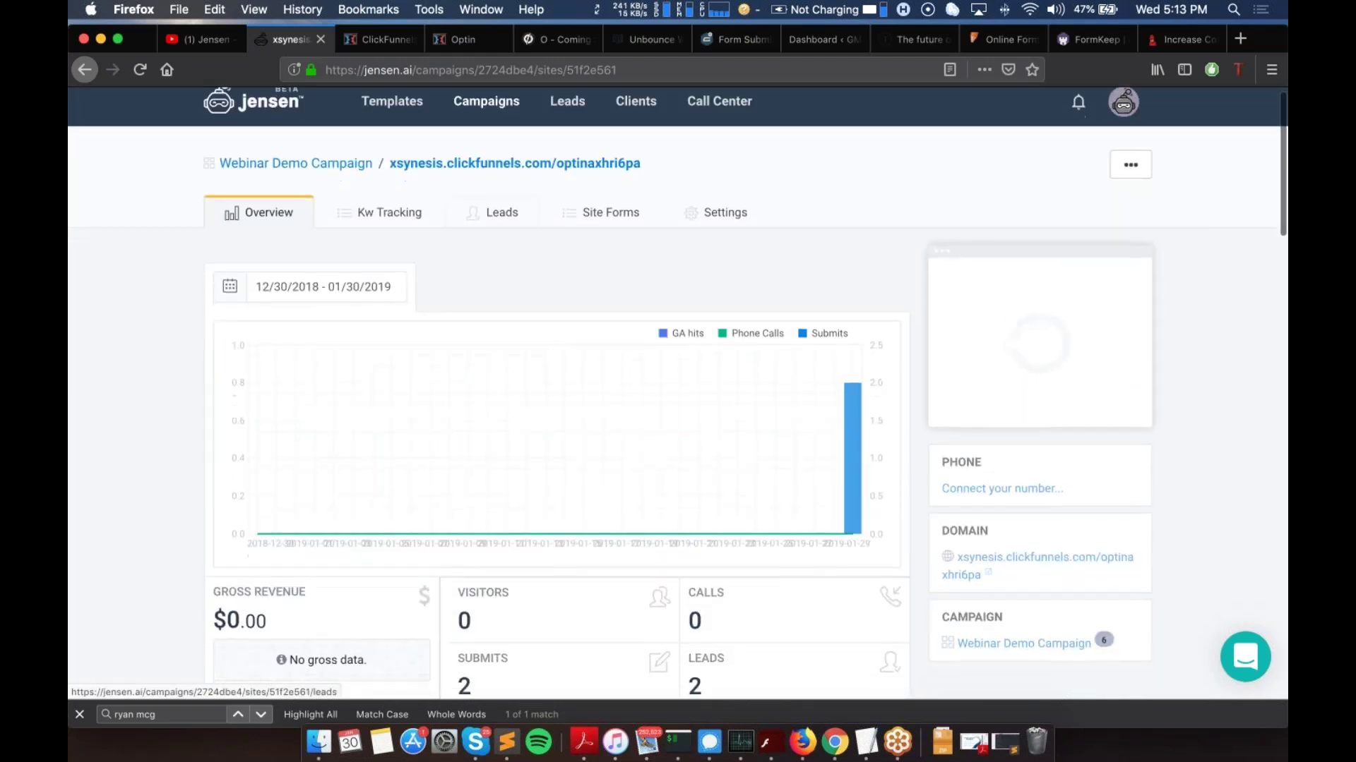
scroll(395, 182, down, 3)
scroll(396, 182, up, 4)
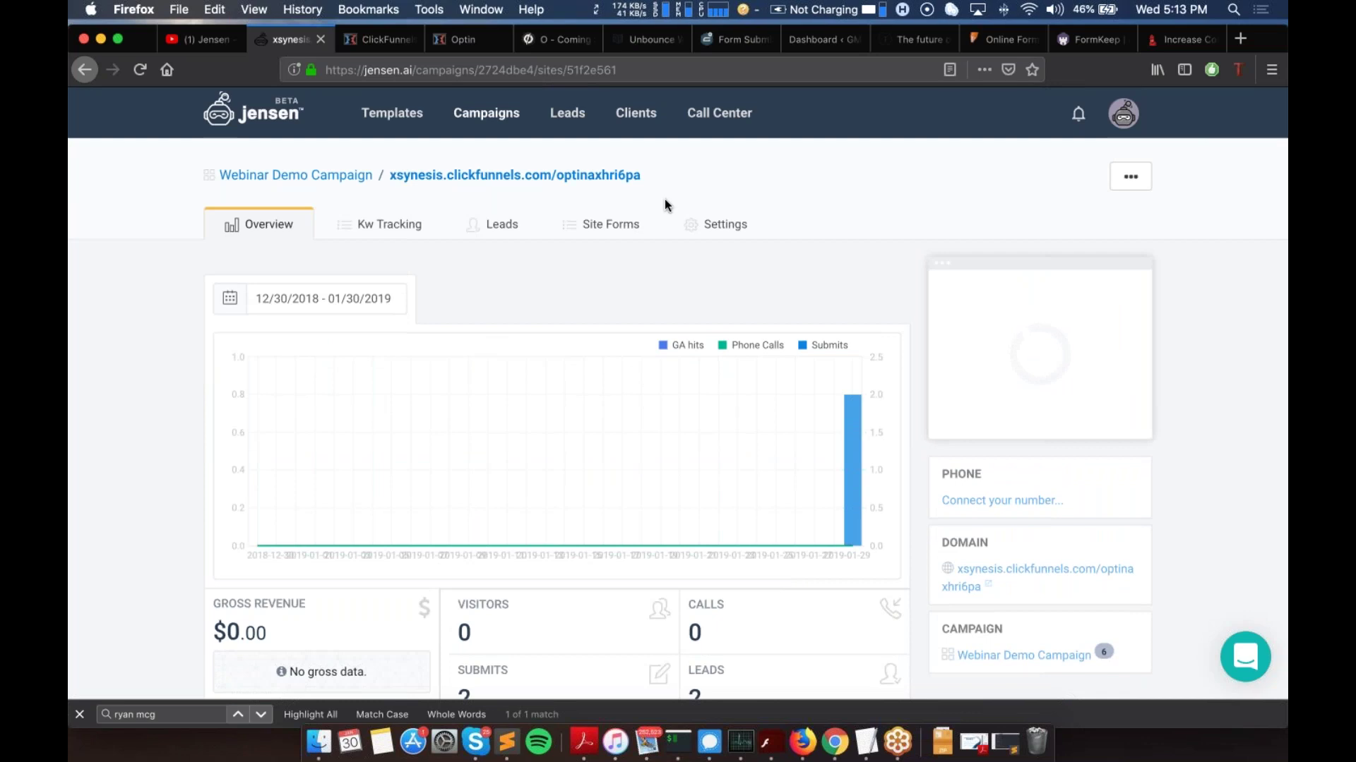
scroll(665, 204, down, 5)
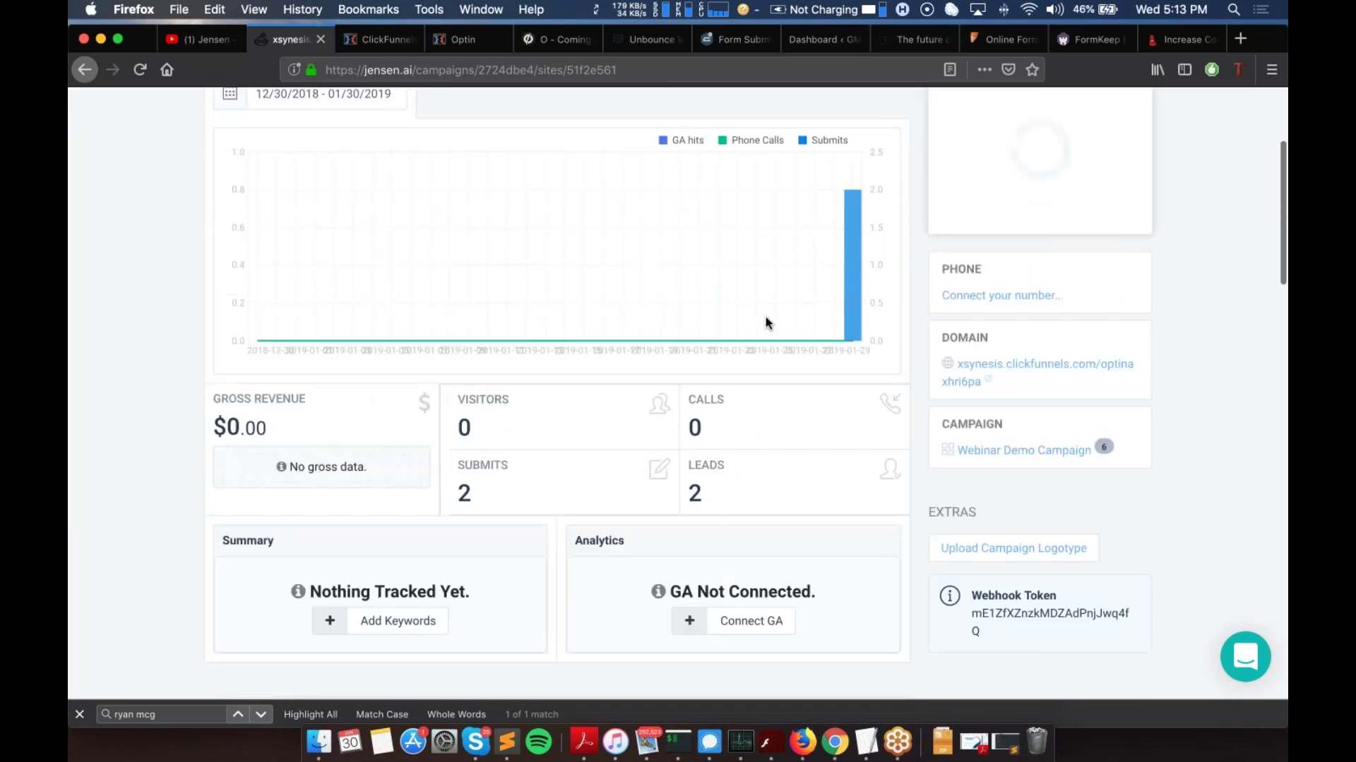
drag(973, 504, 1057, 508)
triple_click(1050, 523)
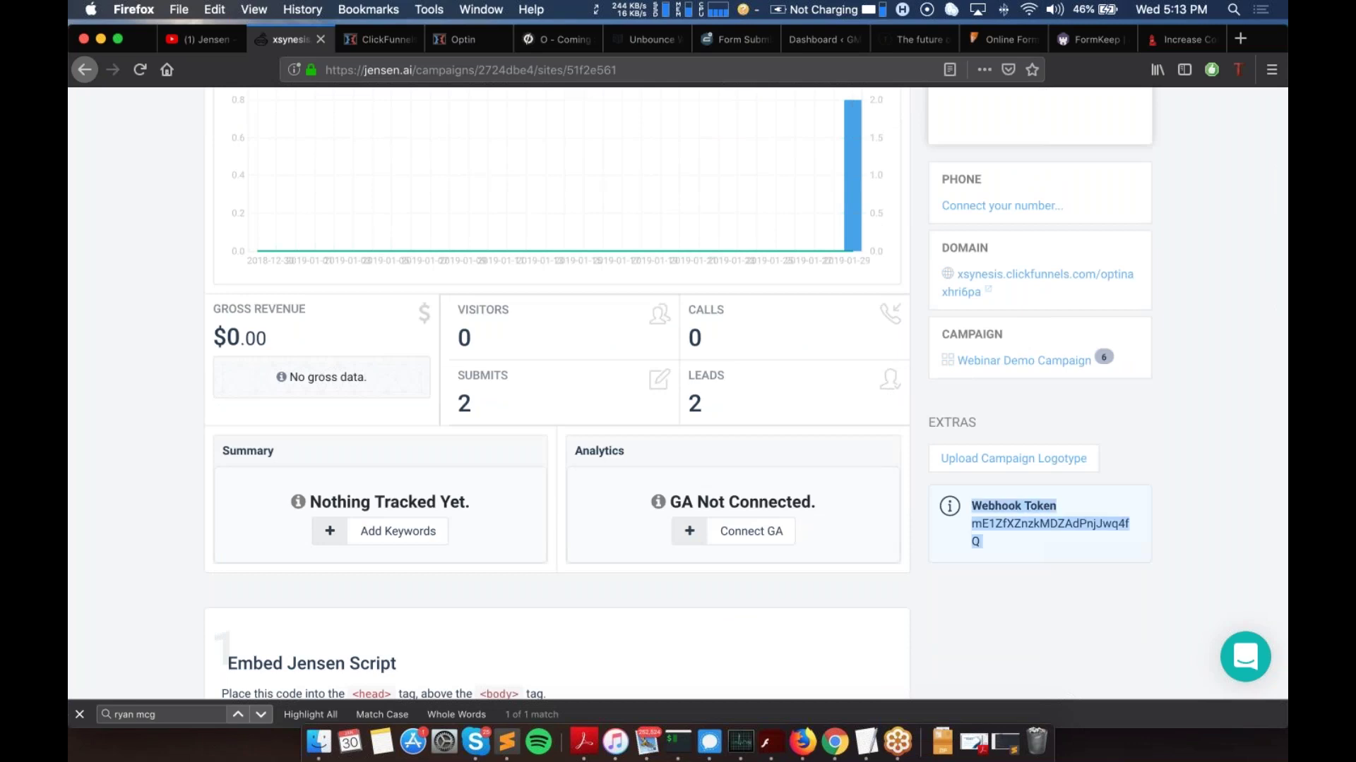
key(super+r)
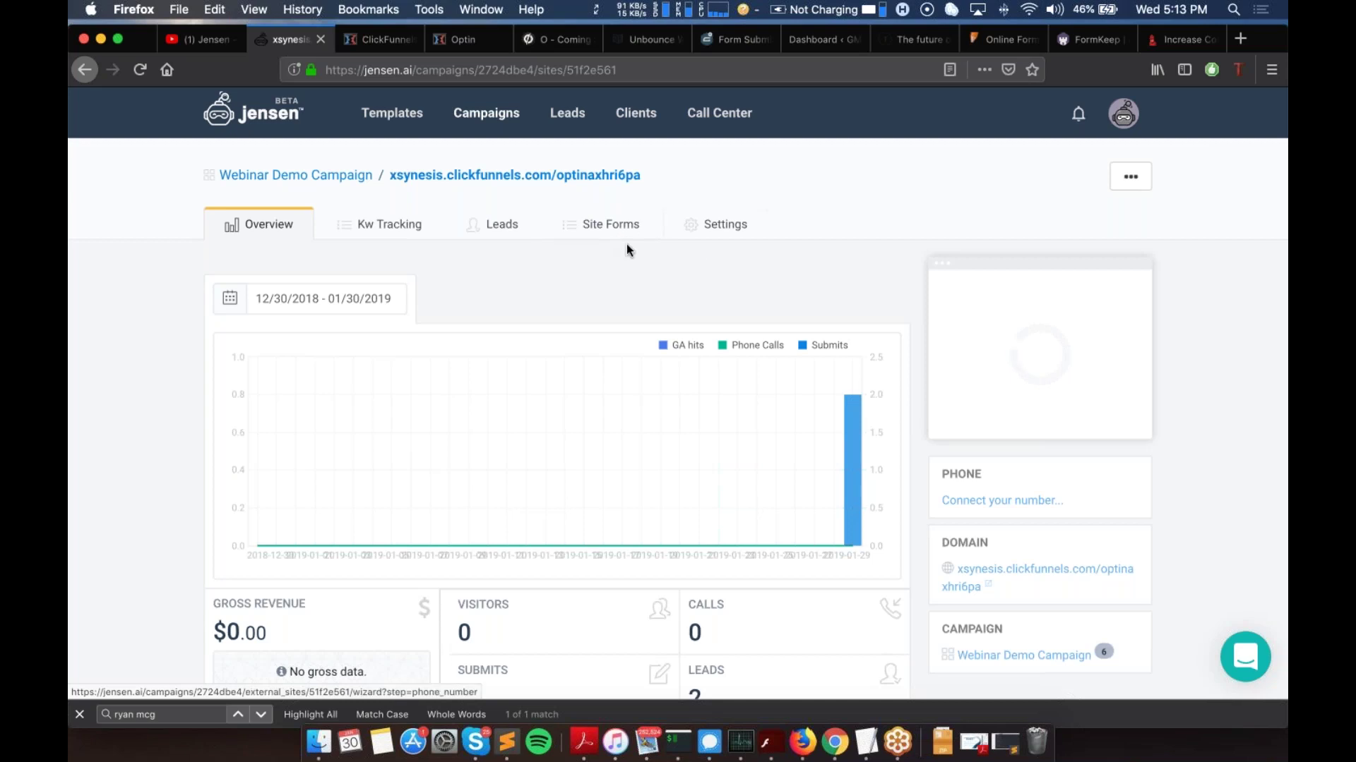
scroll(978, 488, down, 5)
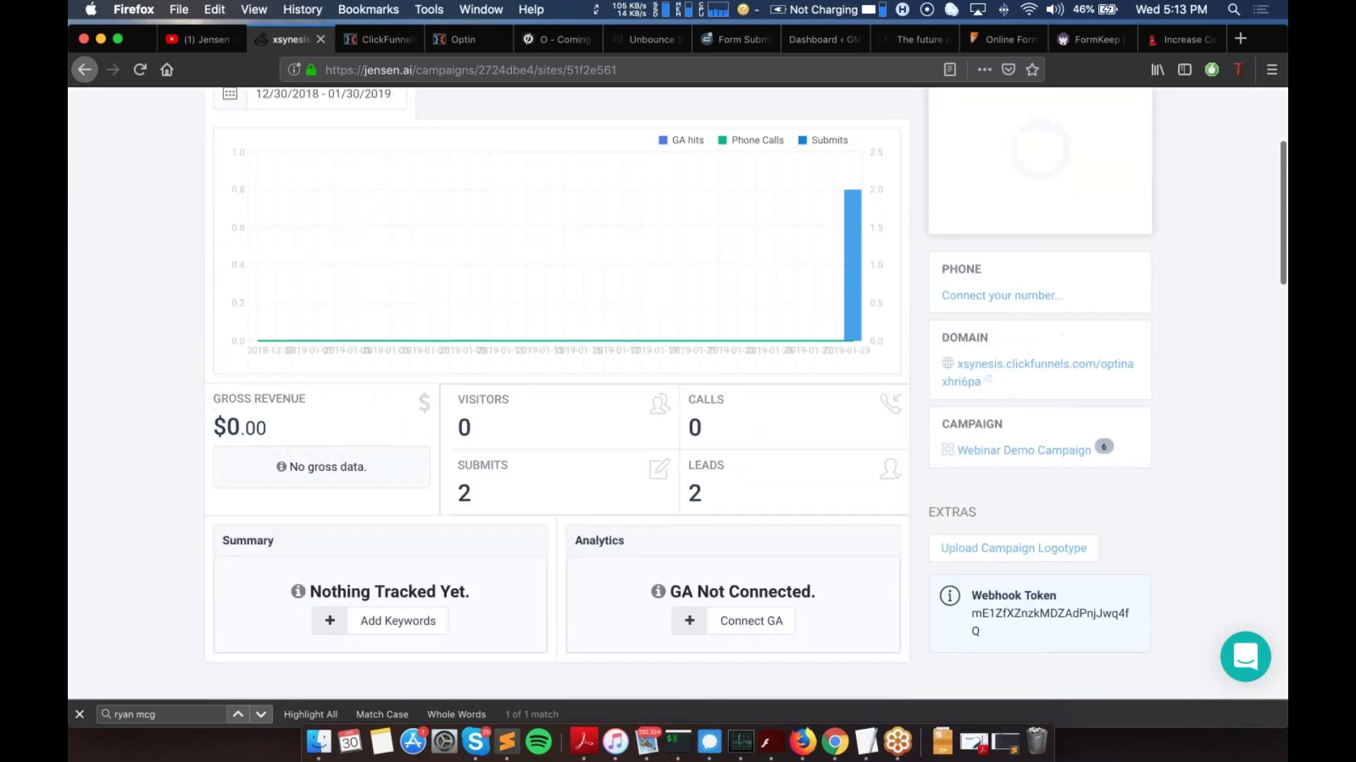
drag(969, 594, 998, 628)
scroll(697, 320, up, 5)
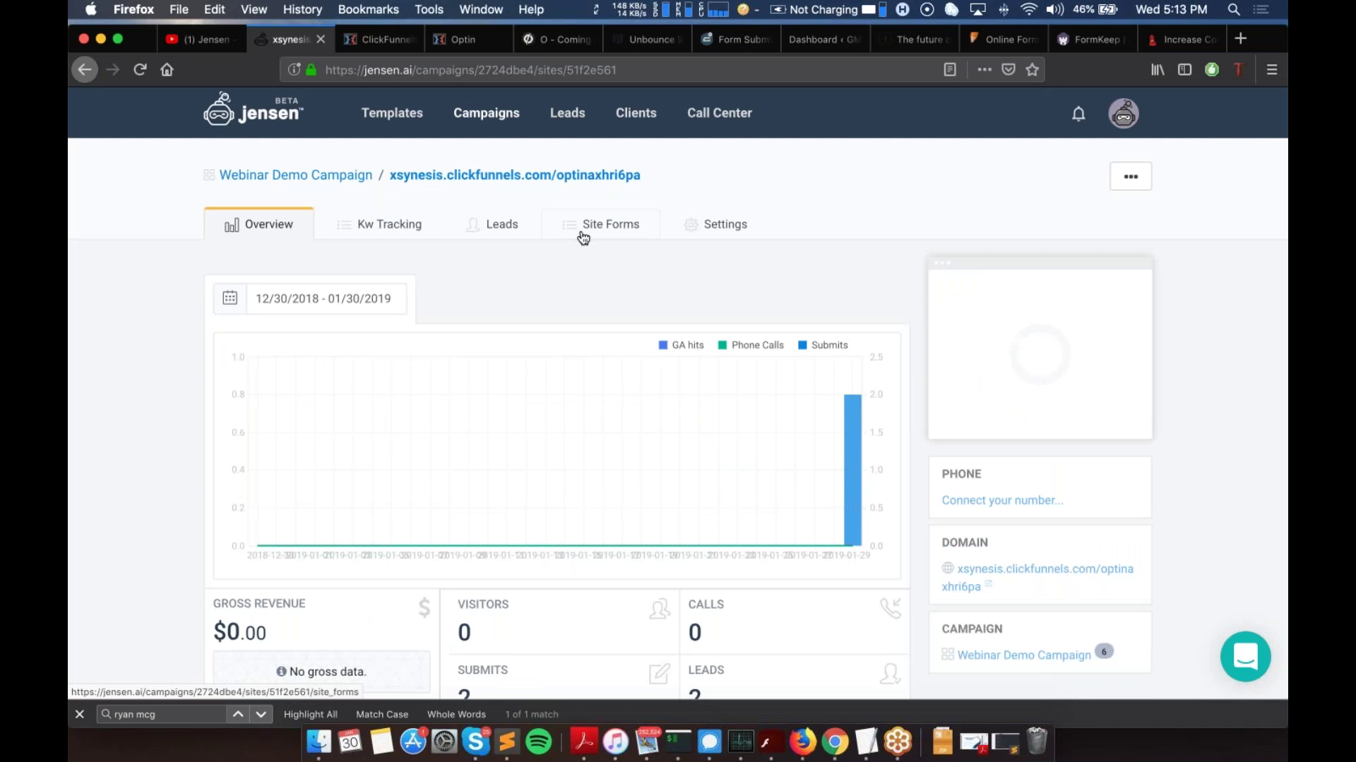
scroll(583, 238, down, 4)
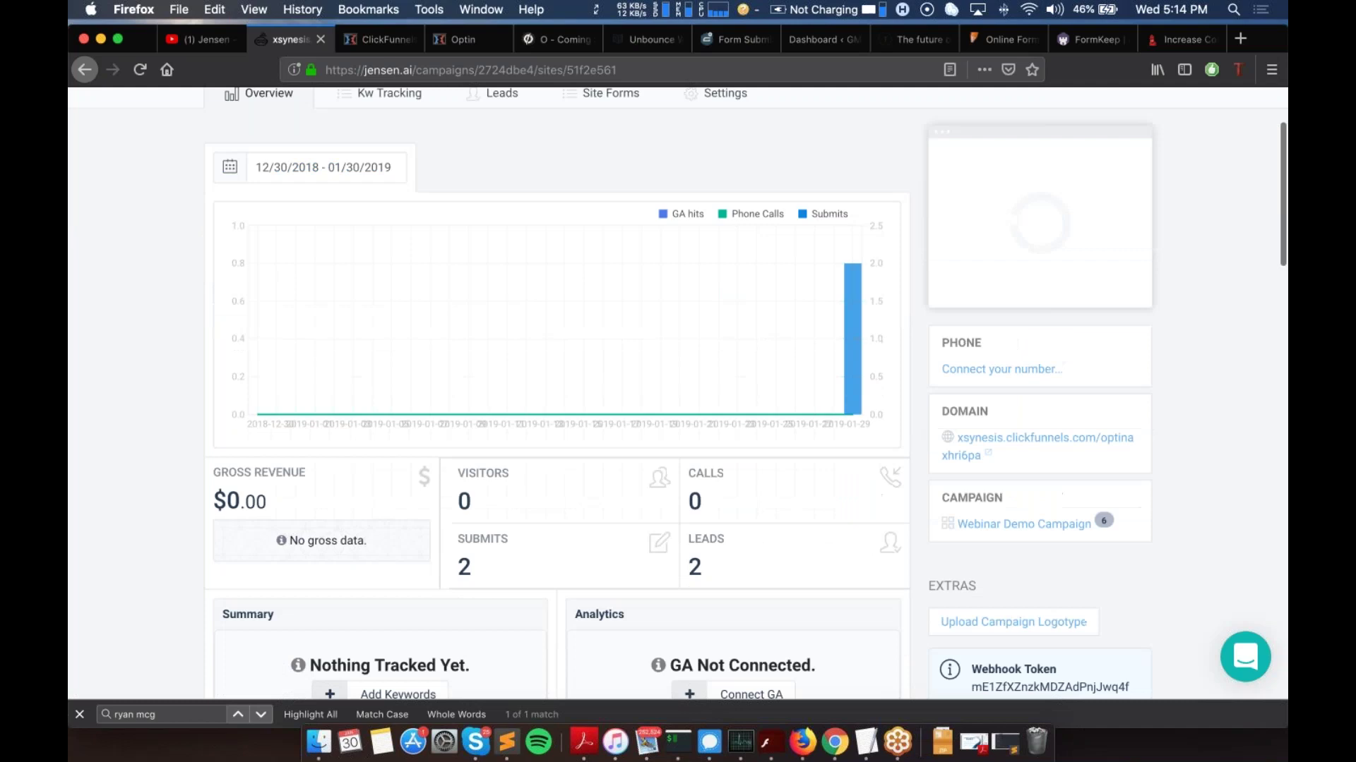
scroll(1040, 541, down, 5)
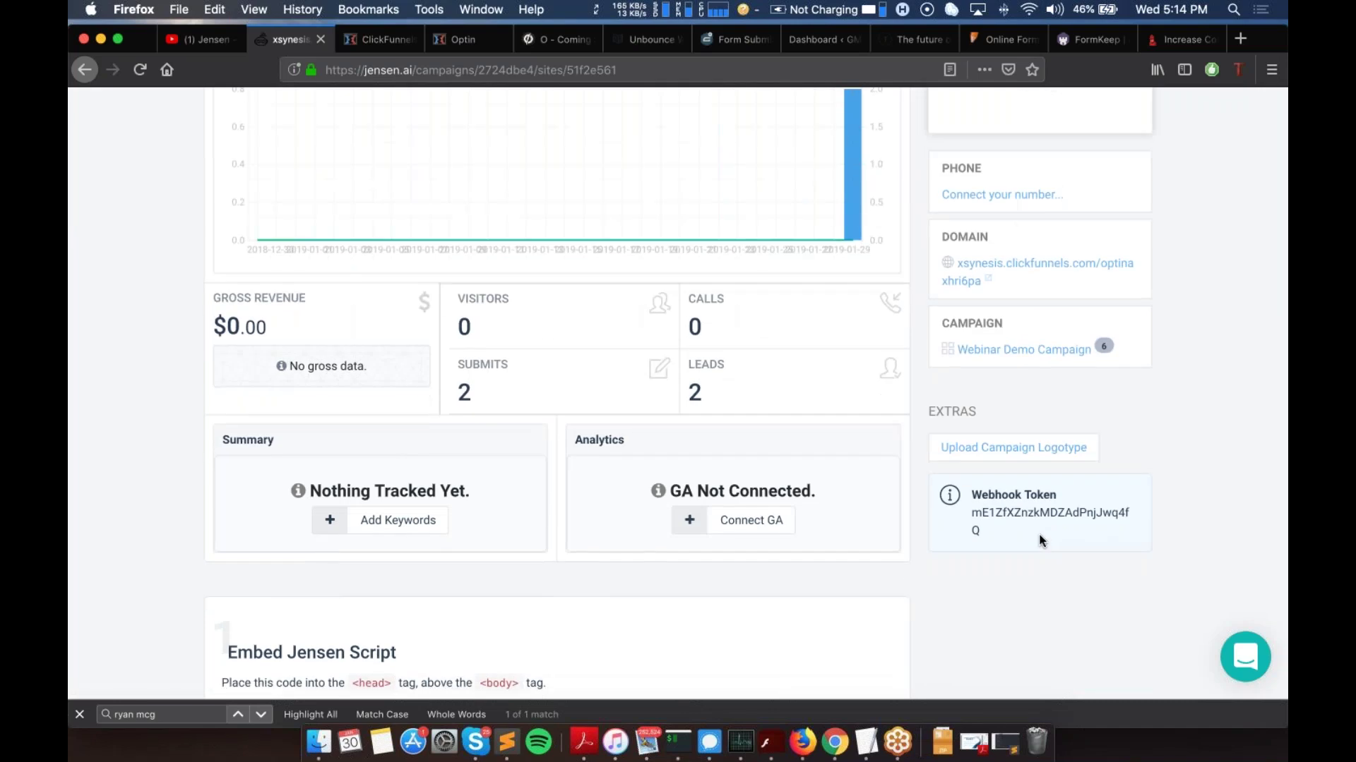
scroll(1040, 541, up, 9)
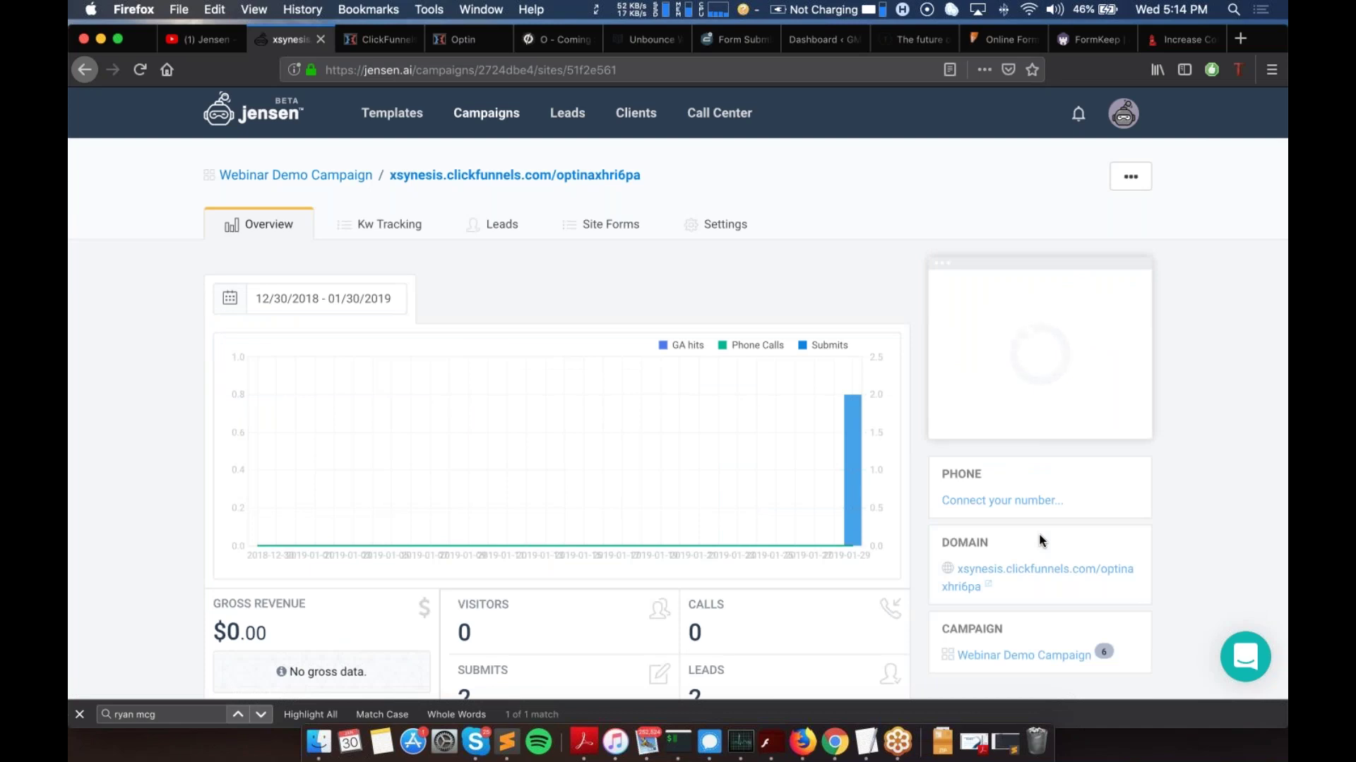
Step: Switch from the ClickFunnels webhook deliveries page to the Optin page tab
click(375, 41)
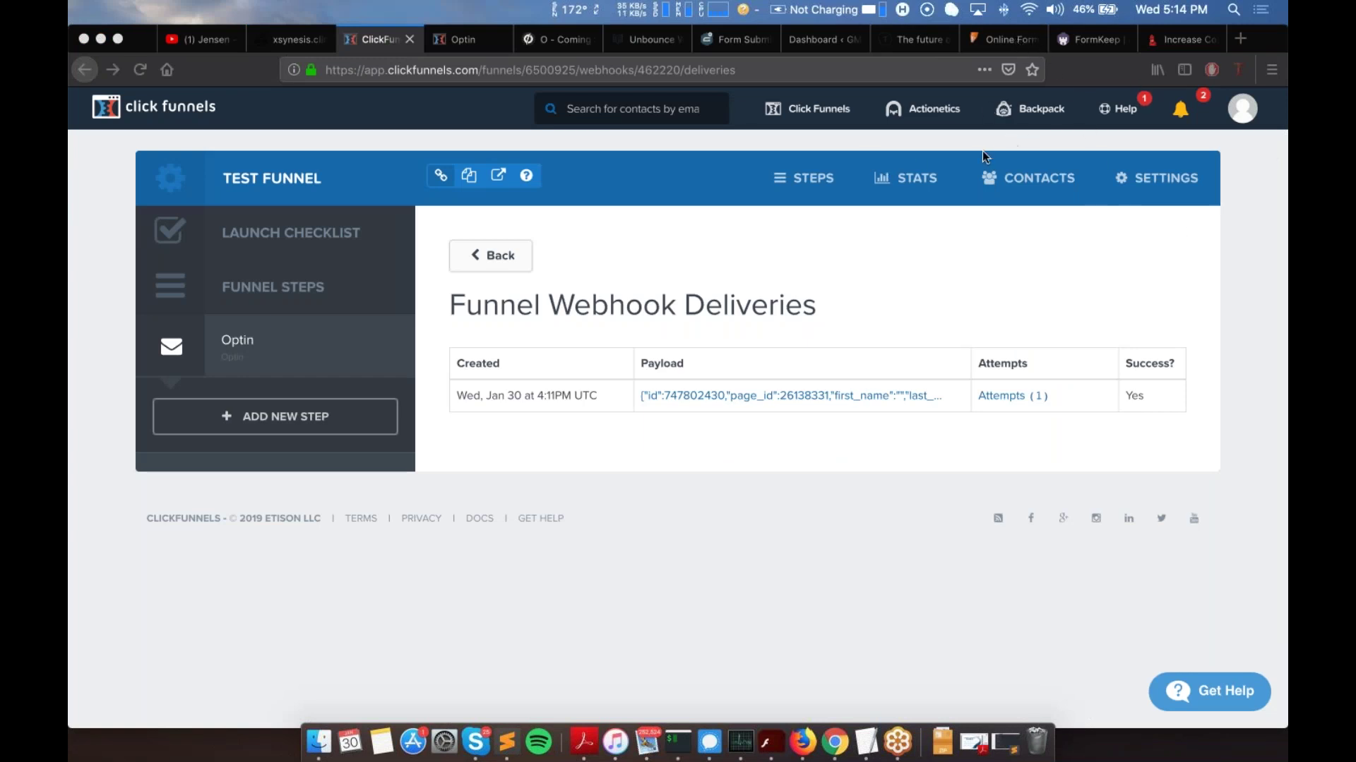
click(429, 33)
Step: Close the Optin and ClickFunnels funnel tabs, leaving the Unbounce page overview
click(500, 42)
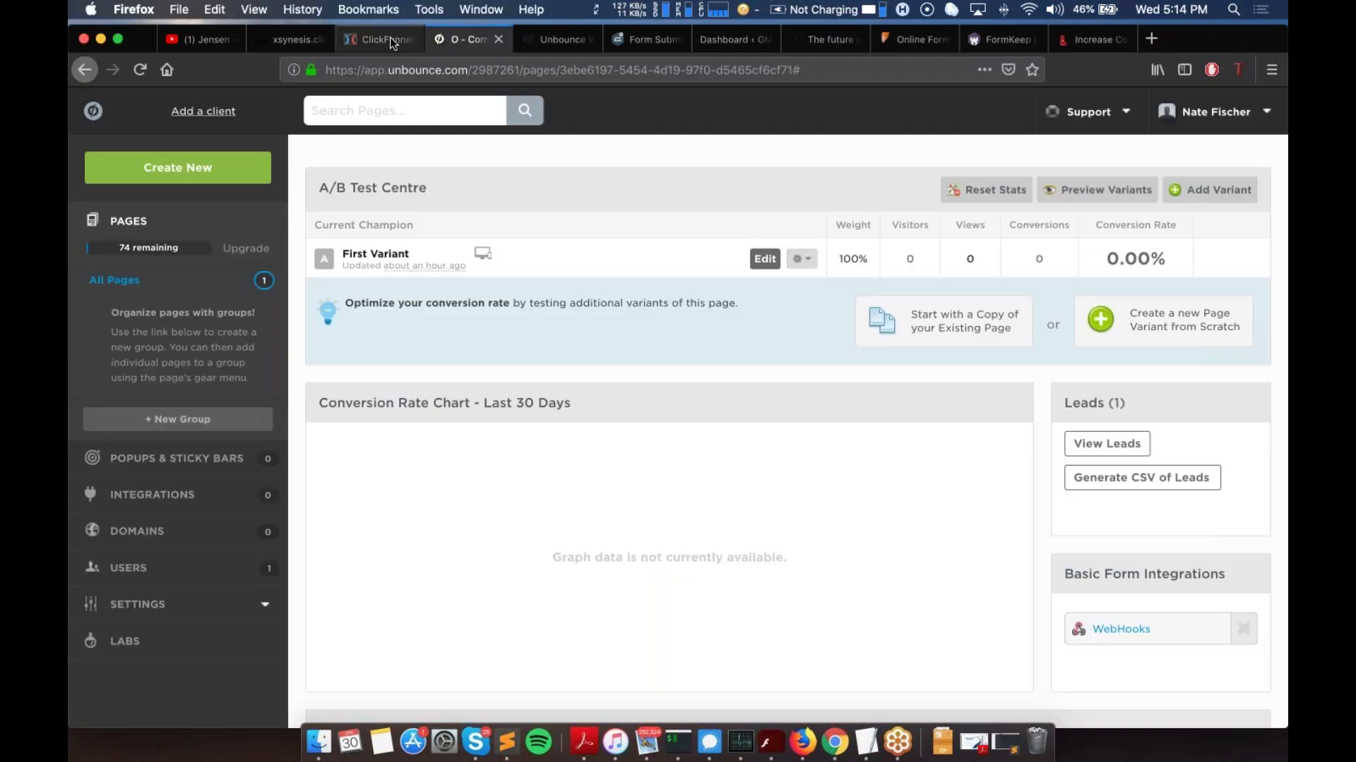
click(391, 37)
click(409, 40)
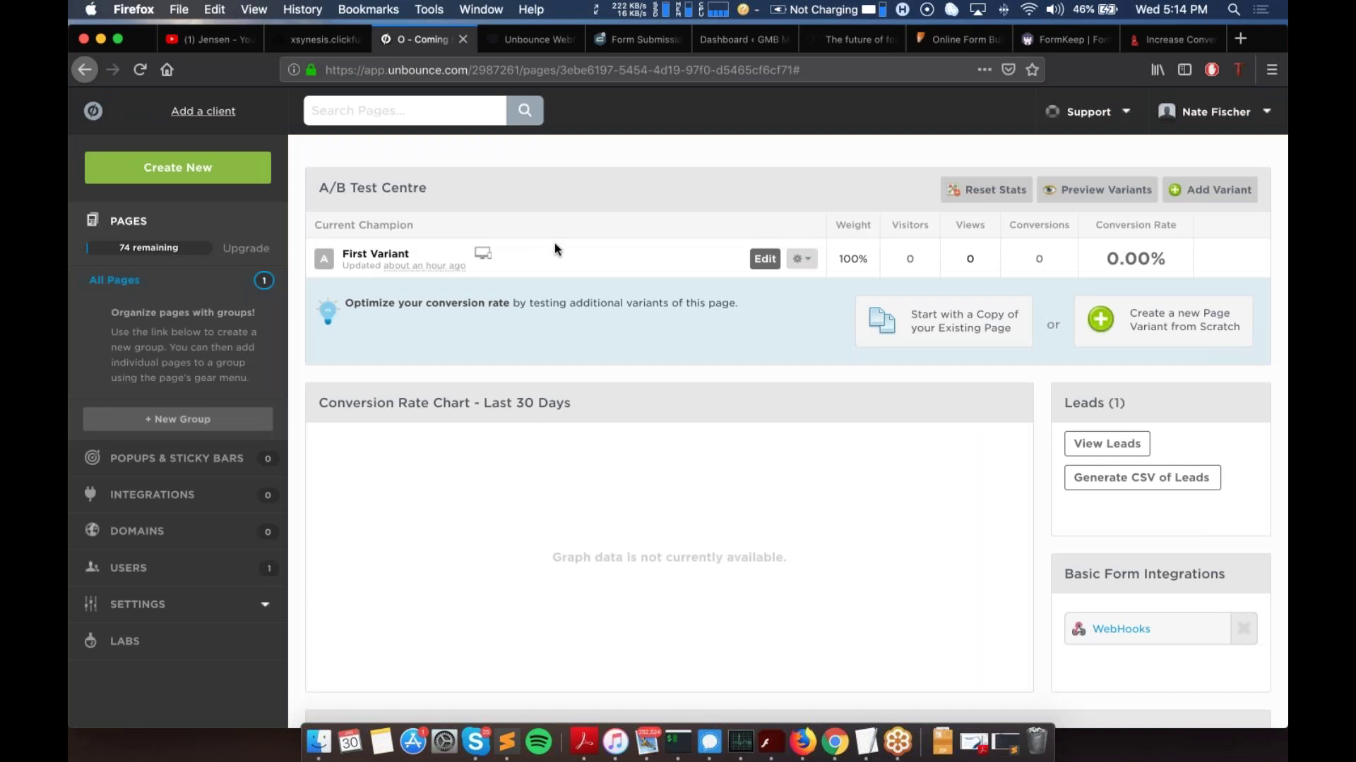
scroll(554, 243, up, 5)
scroll(617, 278, up, 2)
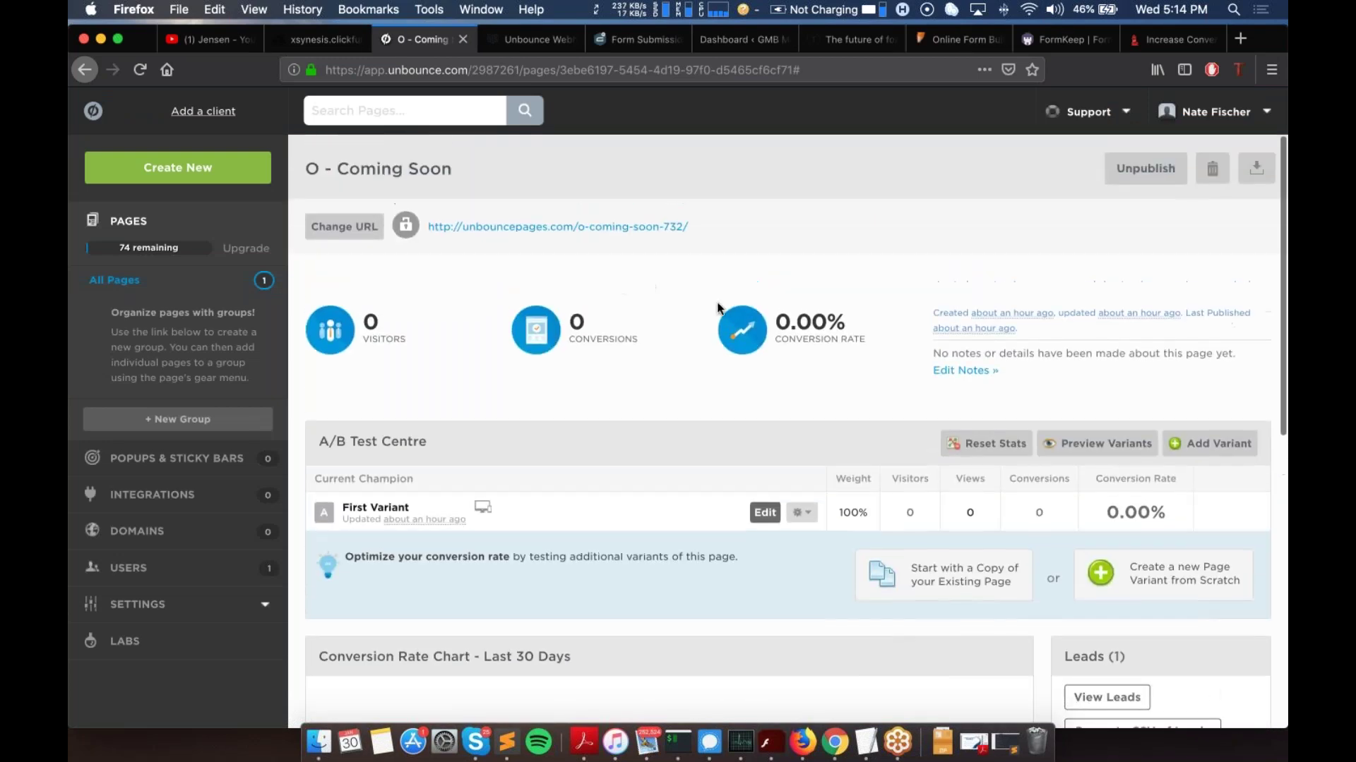
Step: Preview the published landing page, then return to the Jensen xsynesis.clickfunnels.com site overview
click(595, 234)
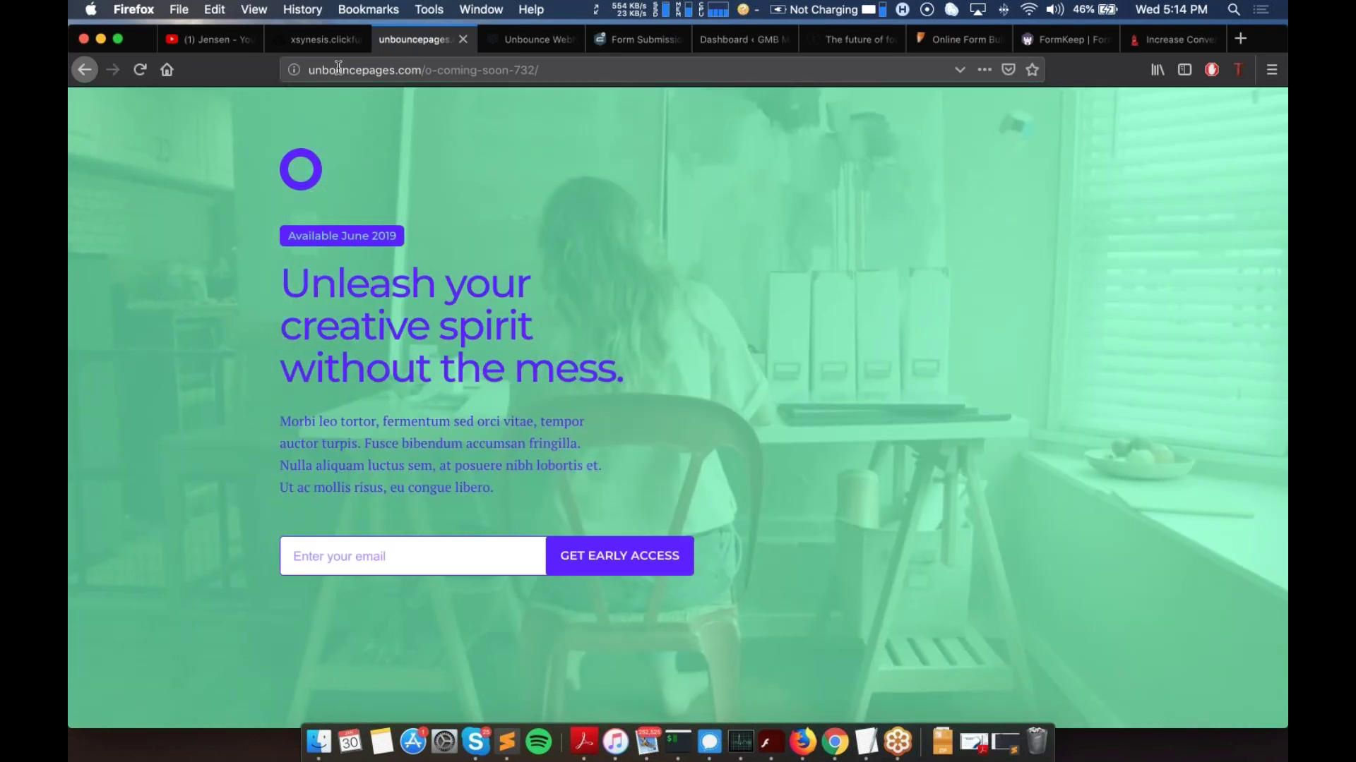
click(84, 69)
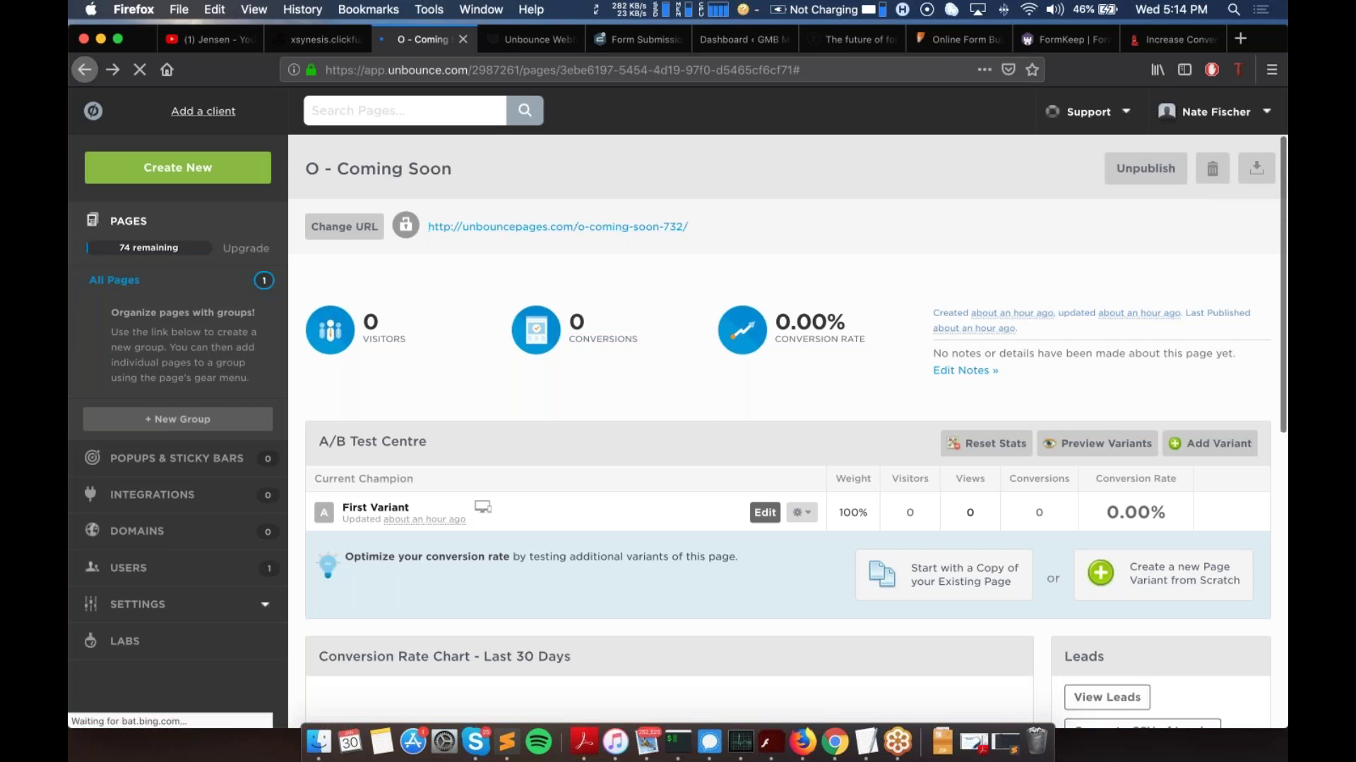
scroll(788, 430, down, 3)
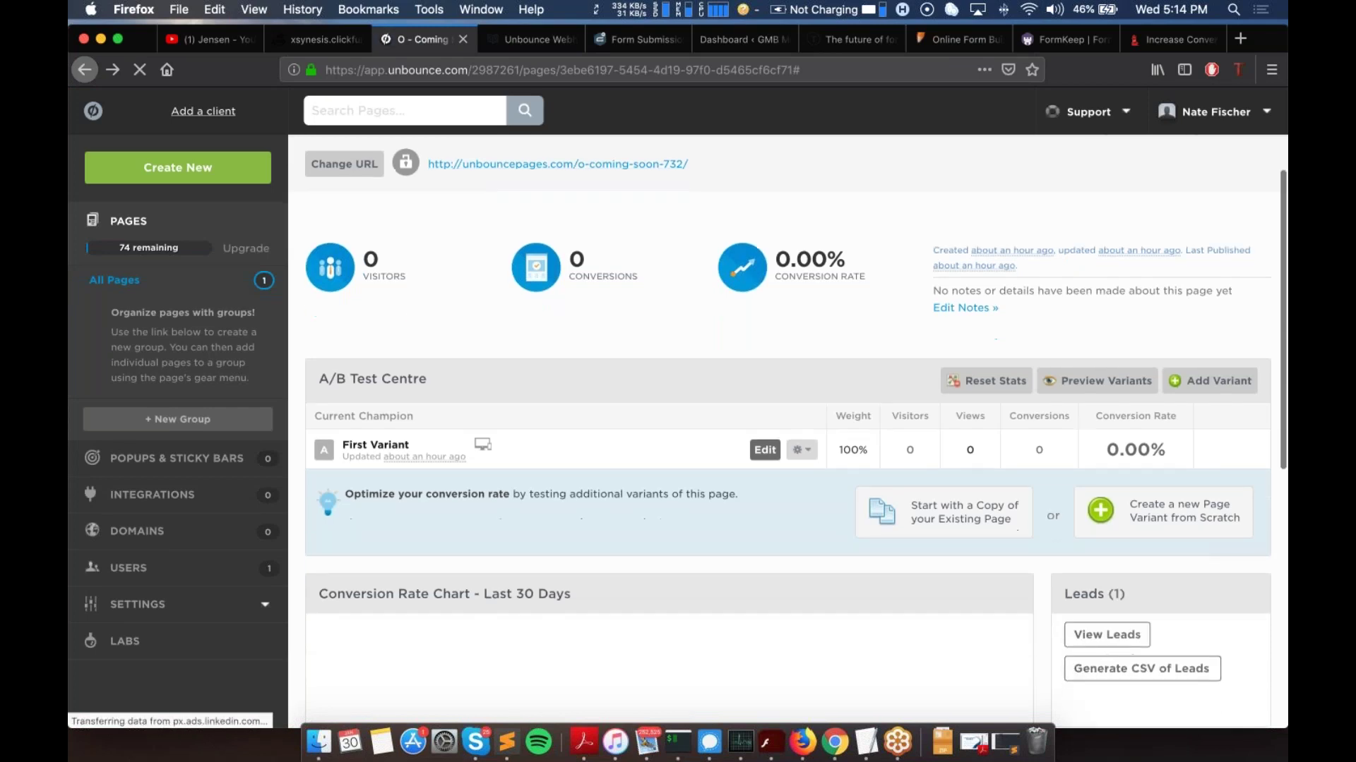
scroll(1067, 529, down, 3)
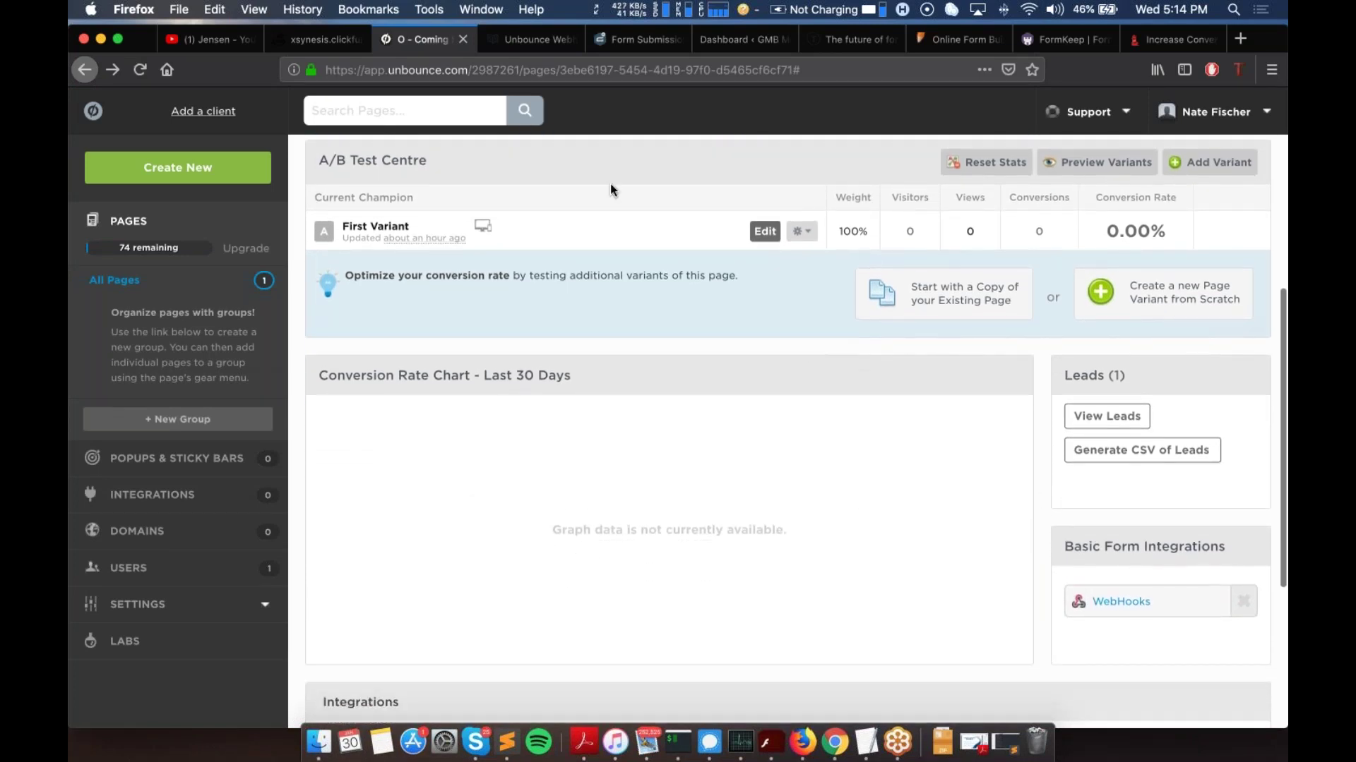
click(321, 39)
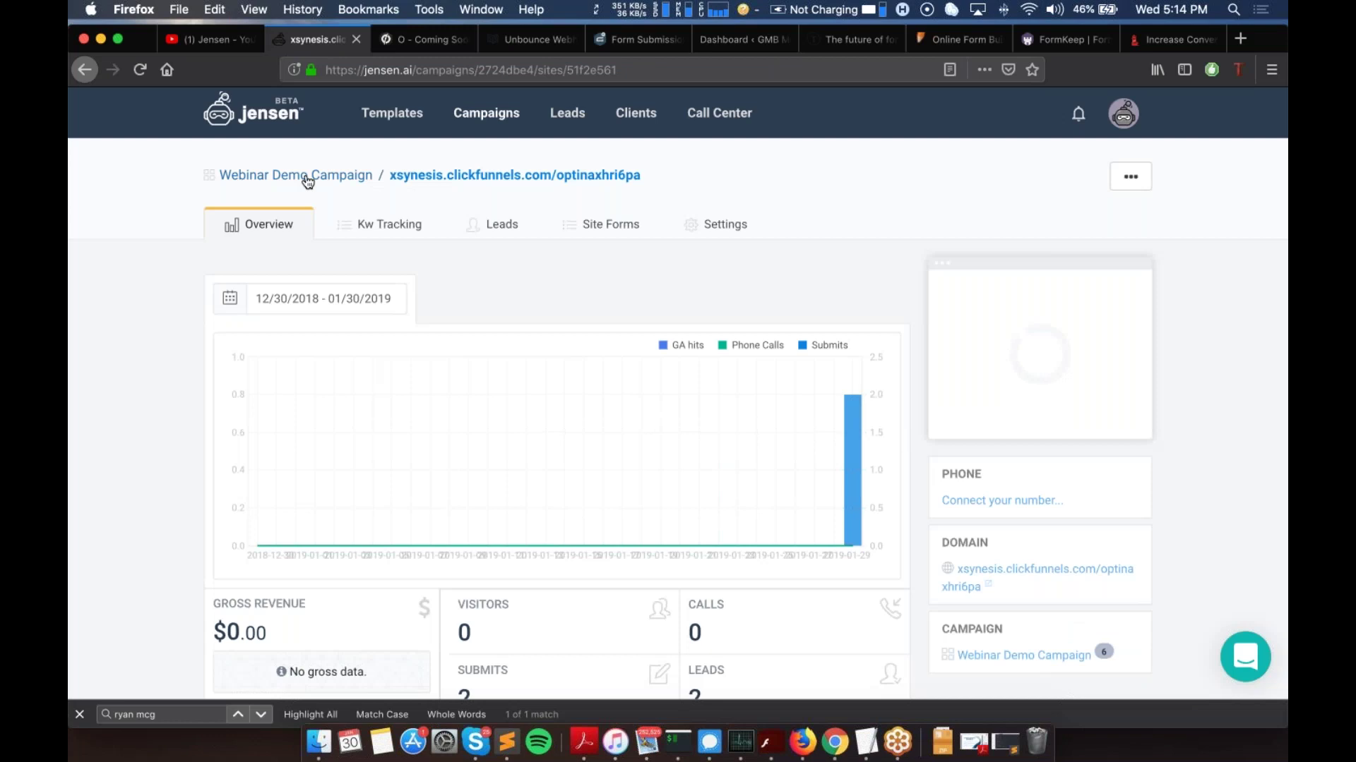
Step: Go up to the Webinar Demo Campaign and open the unbouncepages.com/o-coming-soon-732/ site overview
click(305, 178)
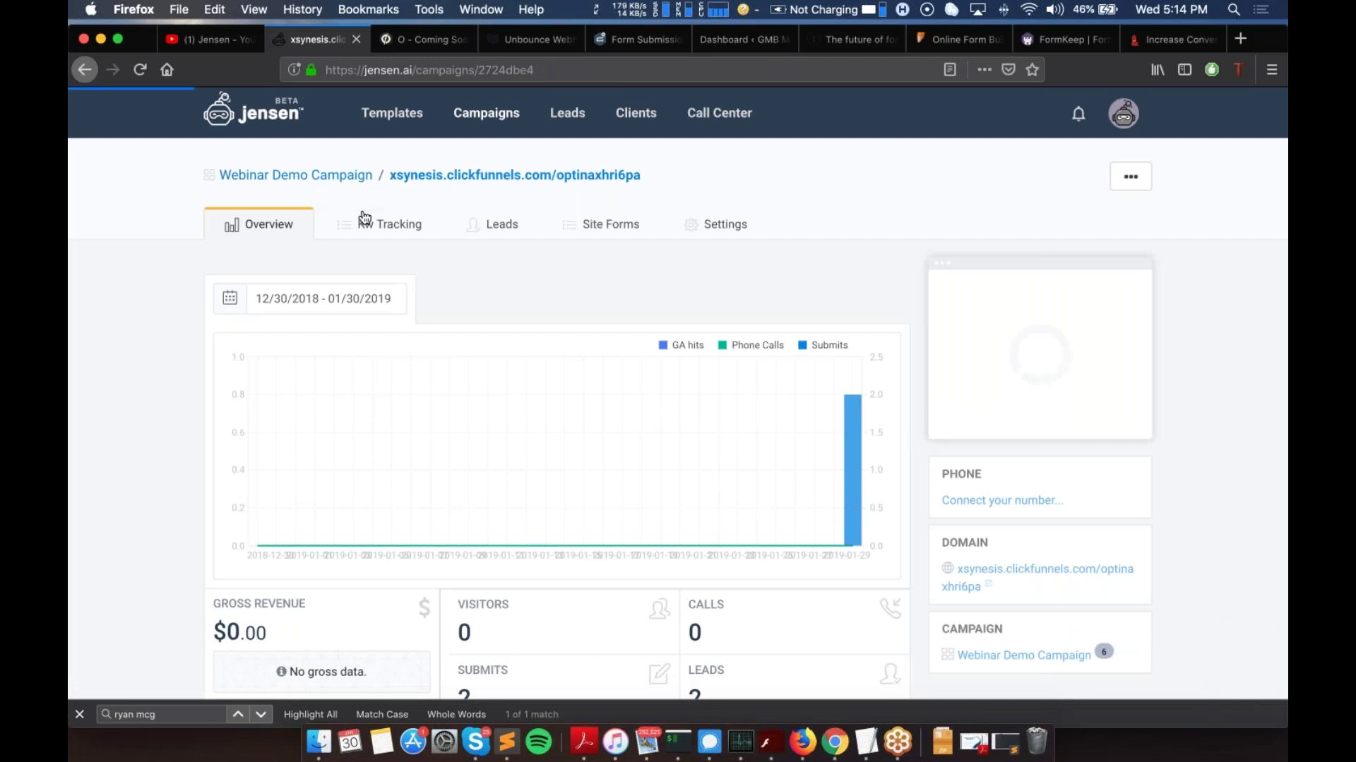
scroll(738, 332, down, 5)
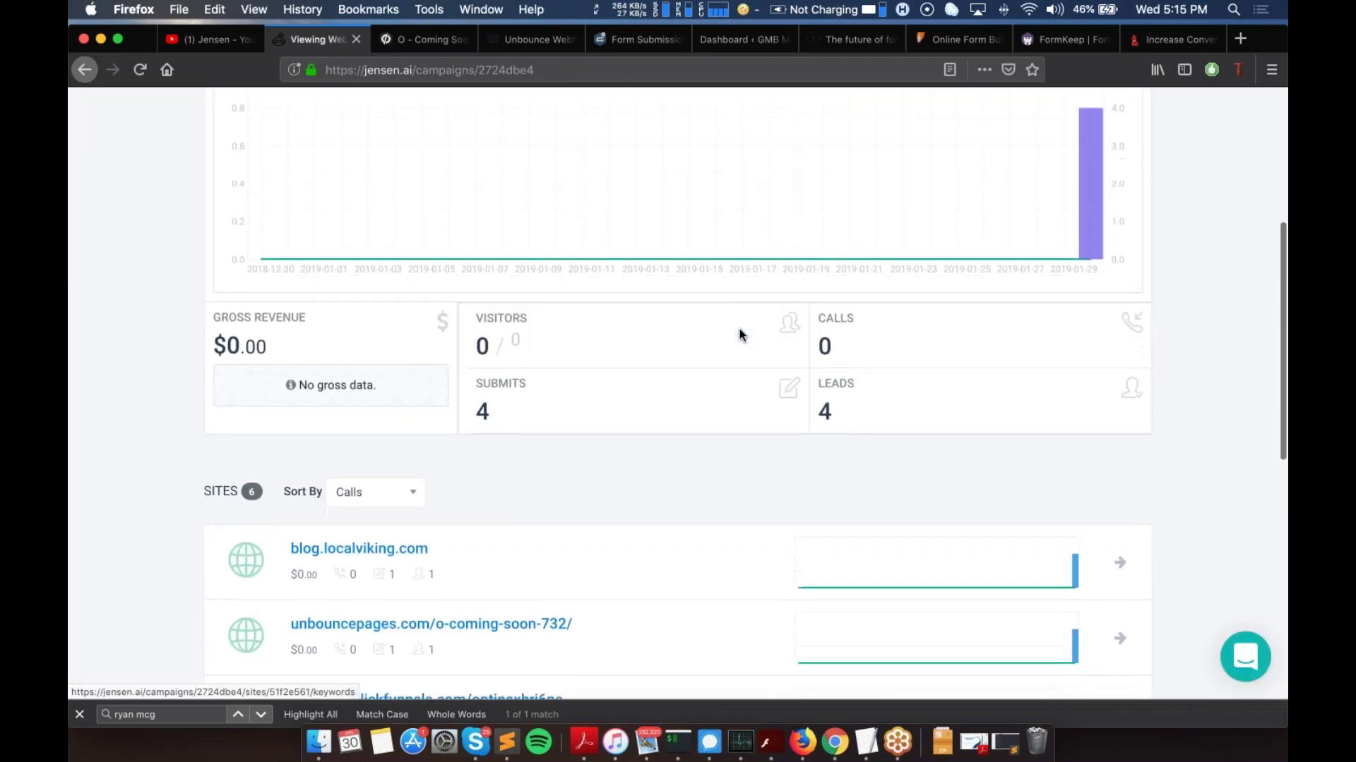
scroll(880, 282, up, 6)
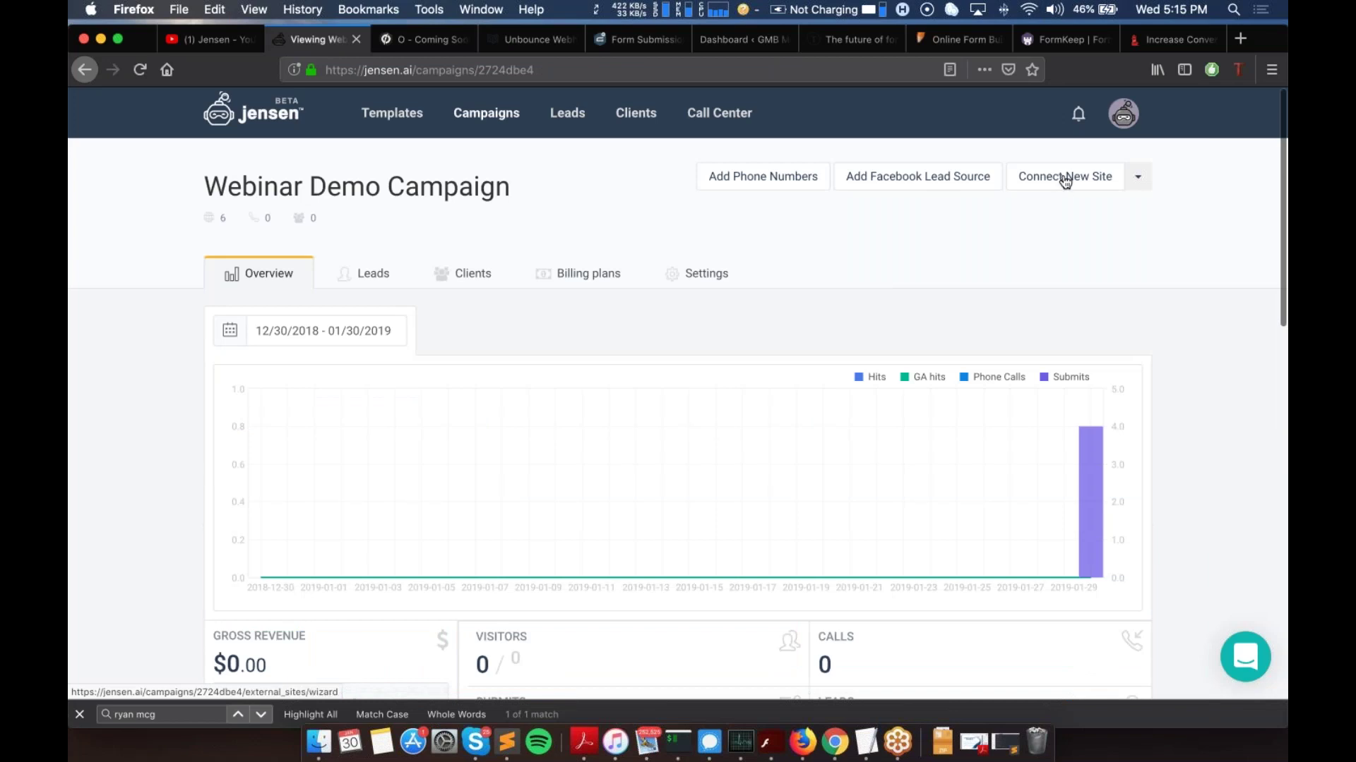
scroll(1063, 182, down, 8)
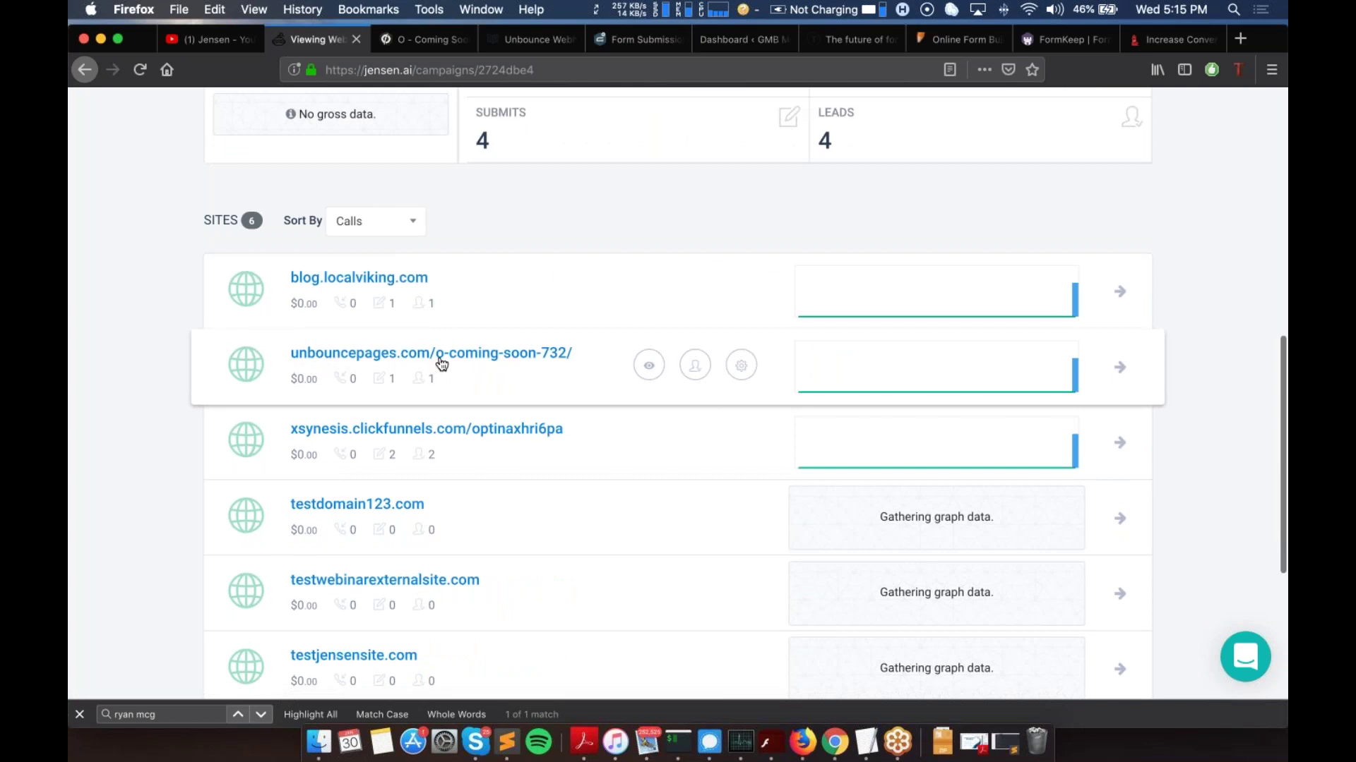
click(443, 360)
Step: Copy the site's Webhook Token and return to the Unbounce page dashboard
scroll(783, 449, down, 5)
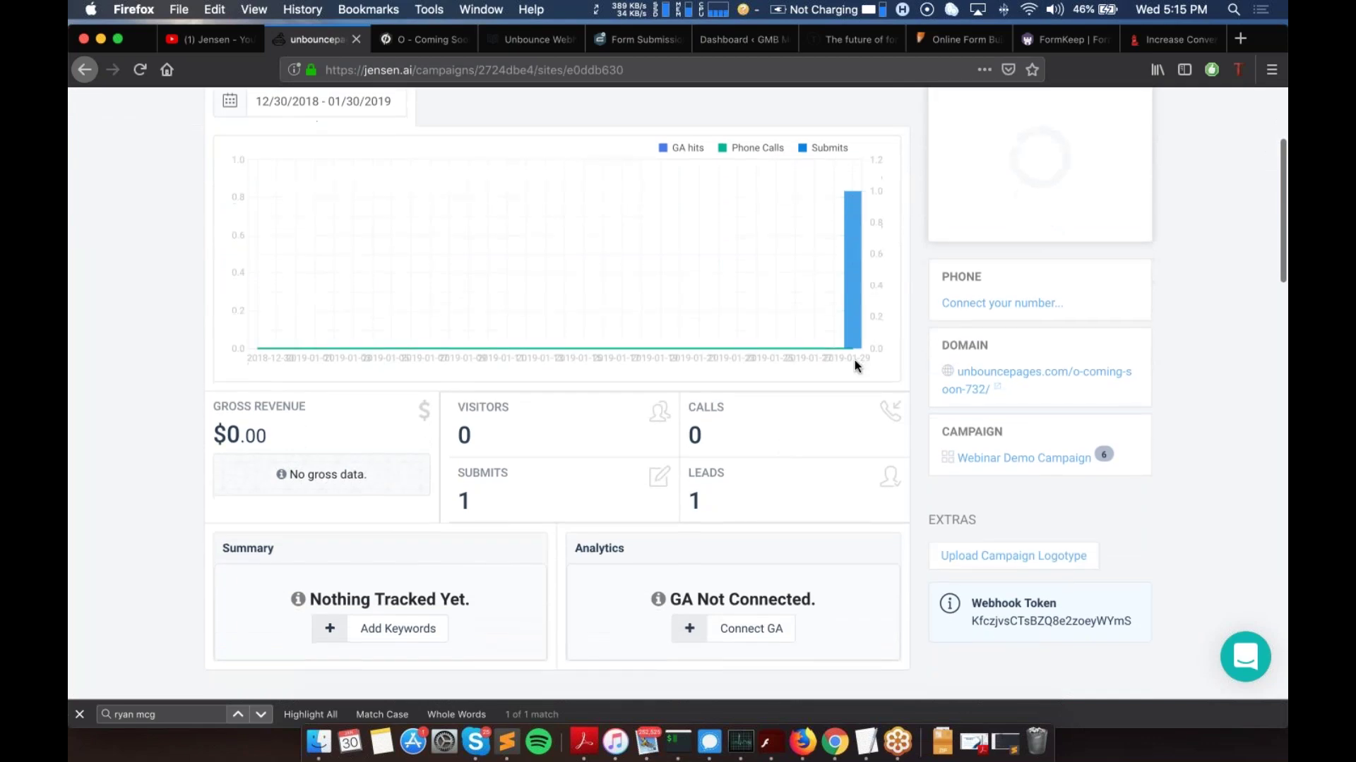
scroll(780, 419, up, 4)
scroll(780, 419, up, 2)
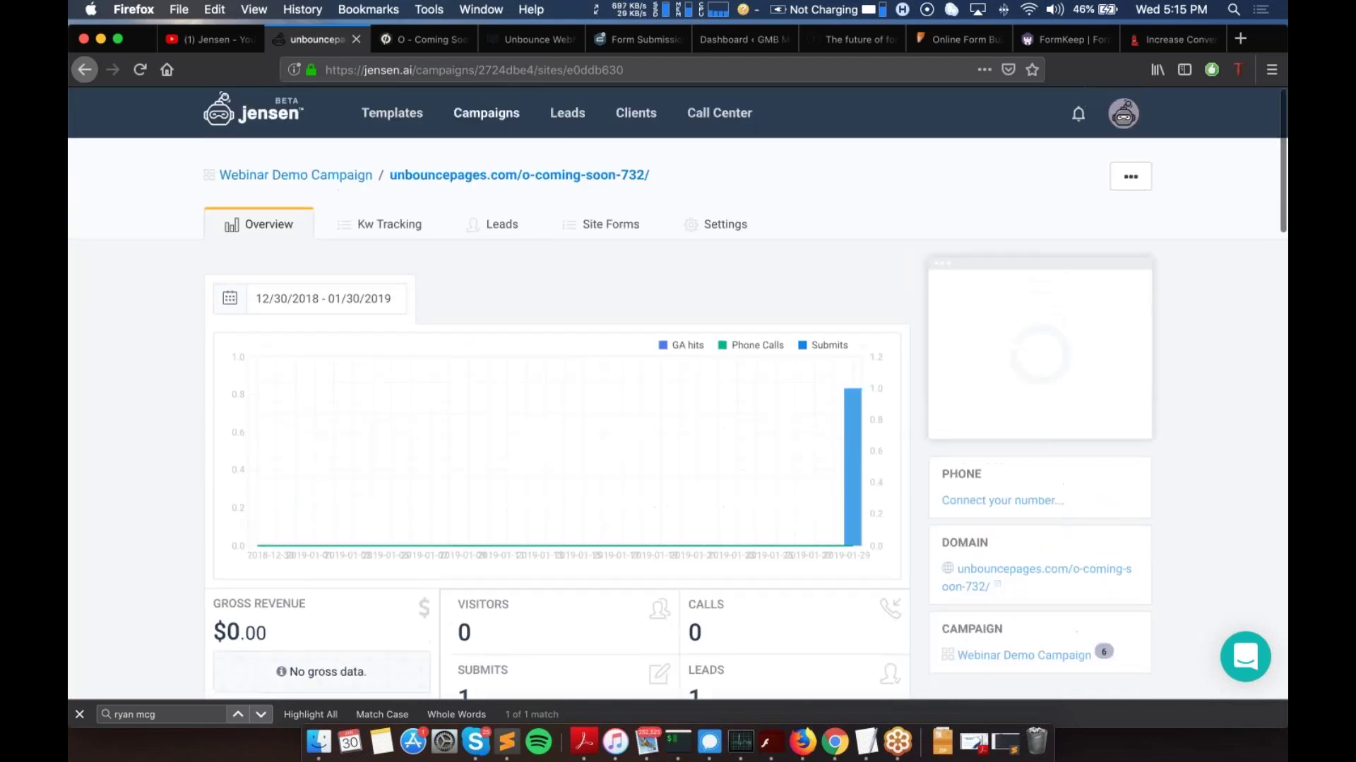
scroll(1008, 375, down, 14)
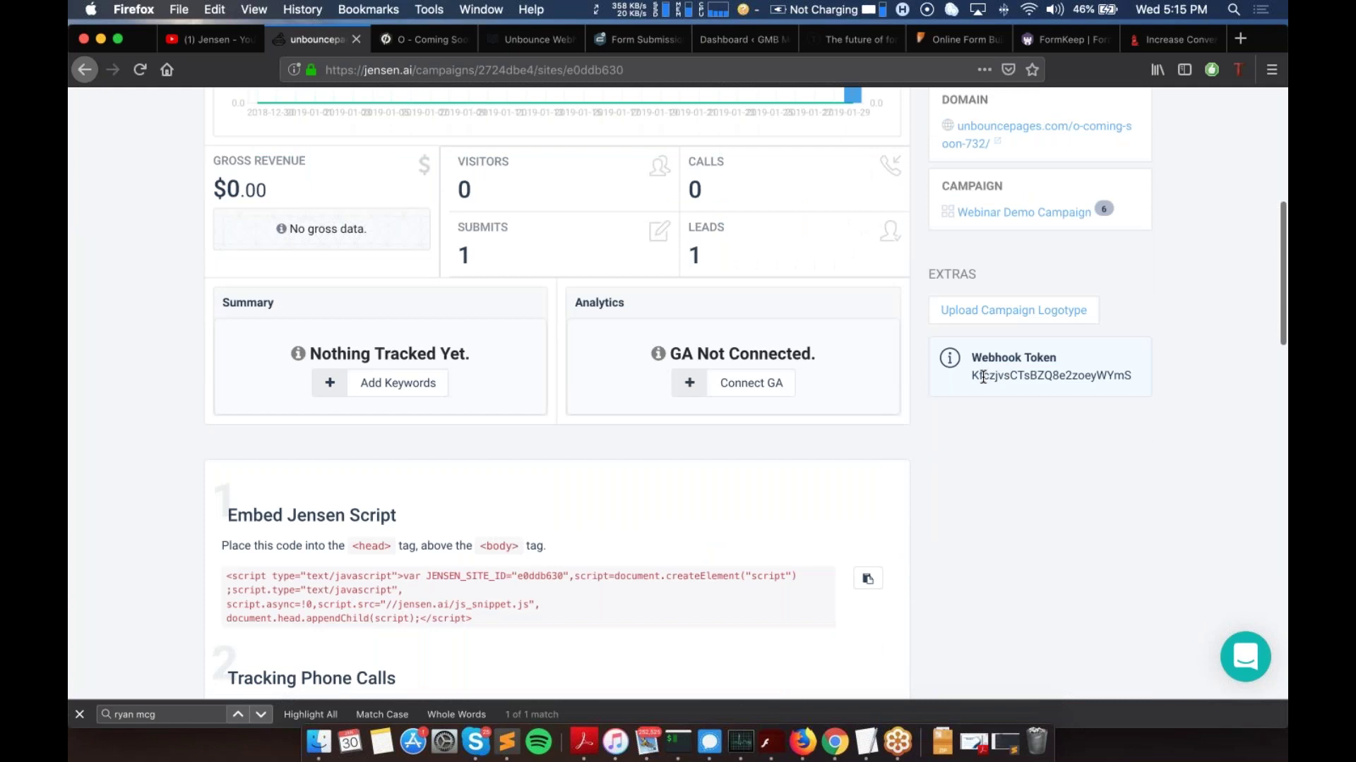
double_click(982, 376)
right_click(1032, 379)
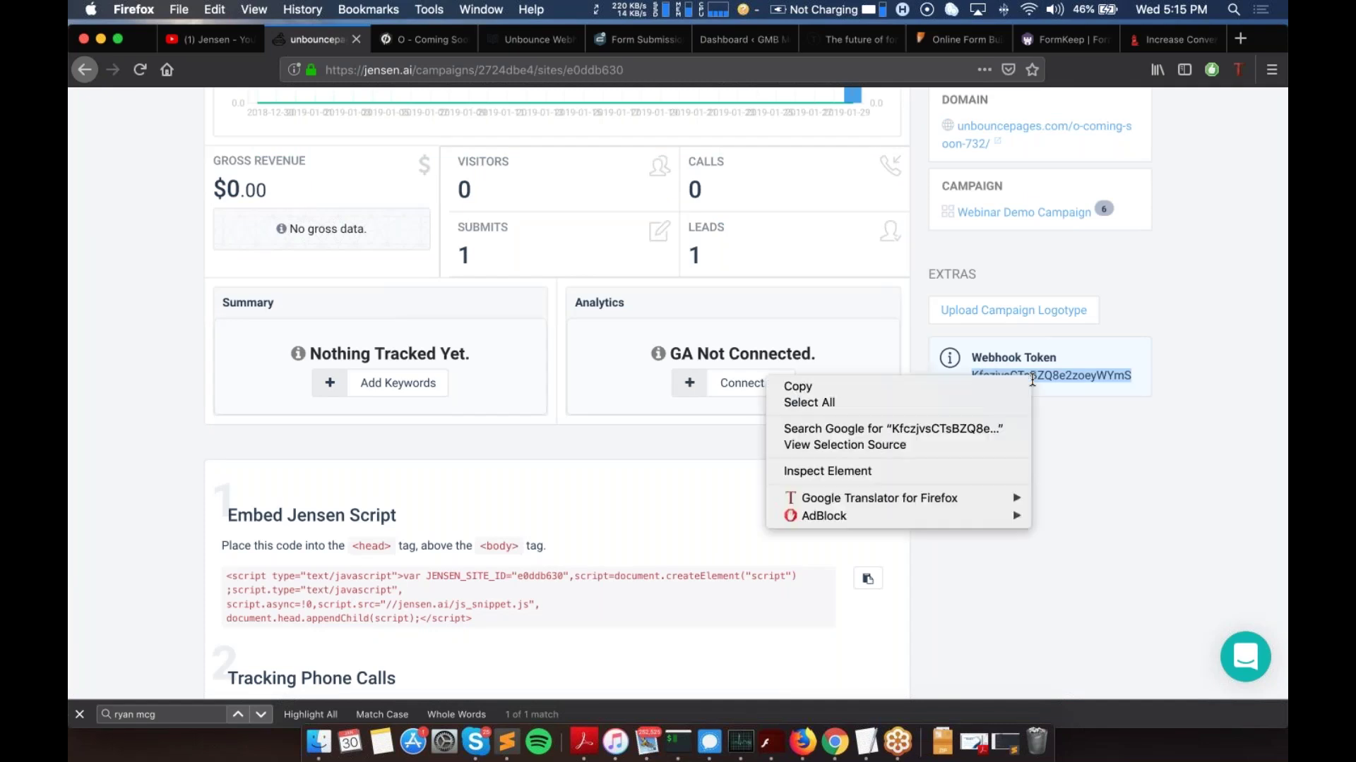
click(998, 387)
click(421, 41)
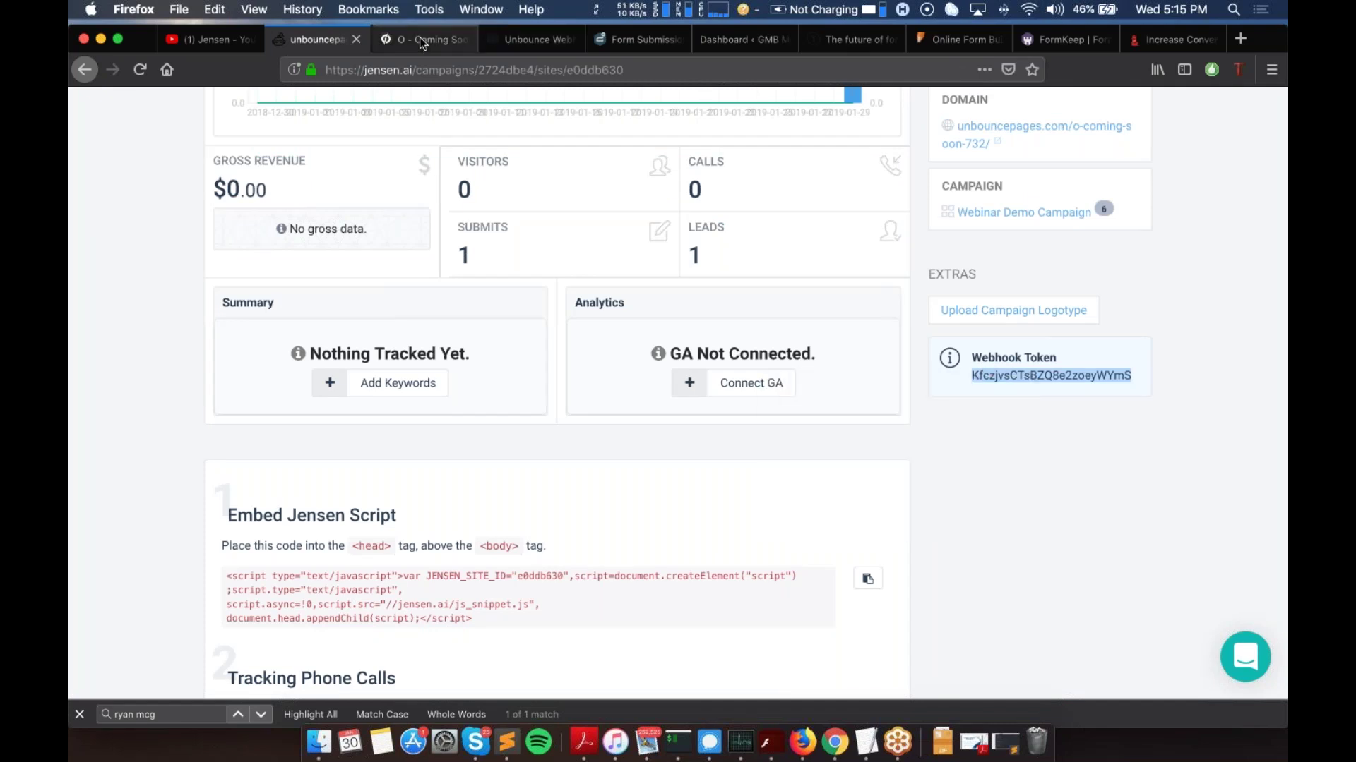
Step: Open the WebHooks form integration settings on the Unbounce page dashboard
scroll(759, 372, up, 4)
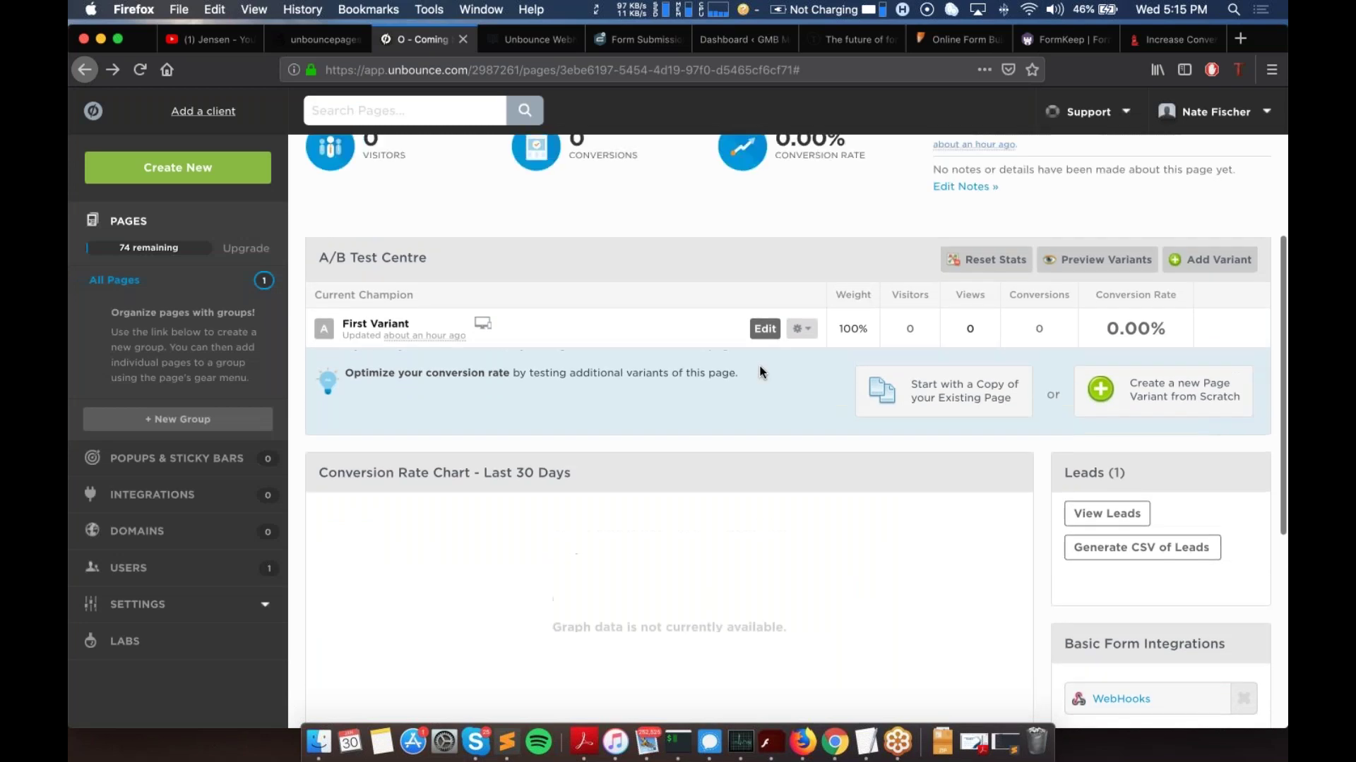
scroll(760, 372, down, 2)
scroll(760, 372, down, 5)
scroll(759, 372, up, 10)
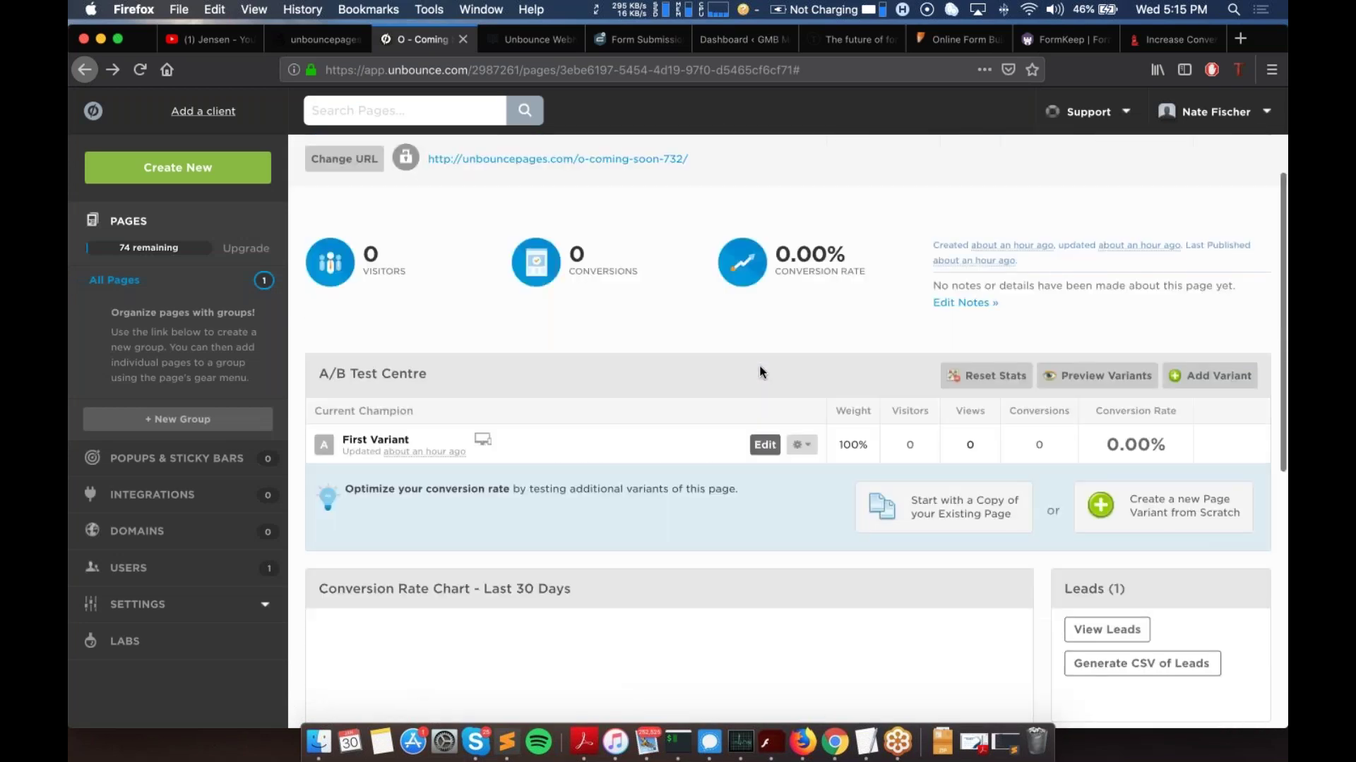
scroll(759, 372, down, 6)
scroll(760, 372, down, 2)
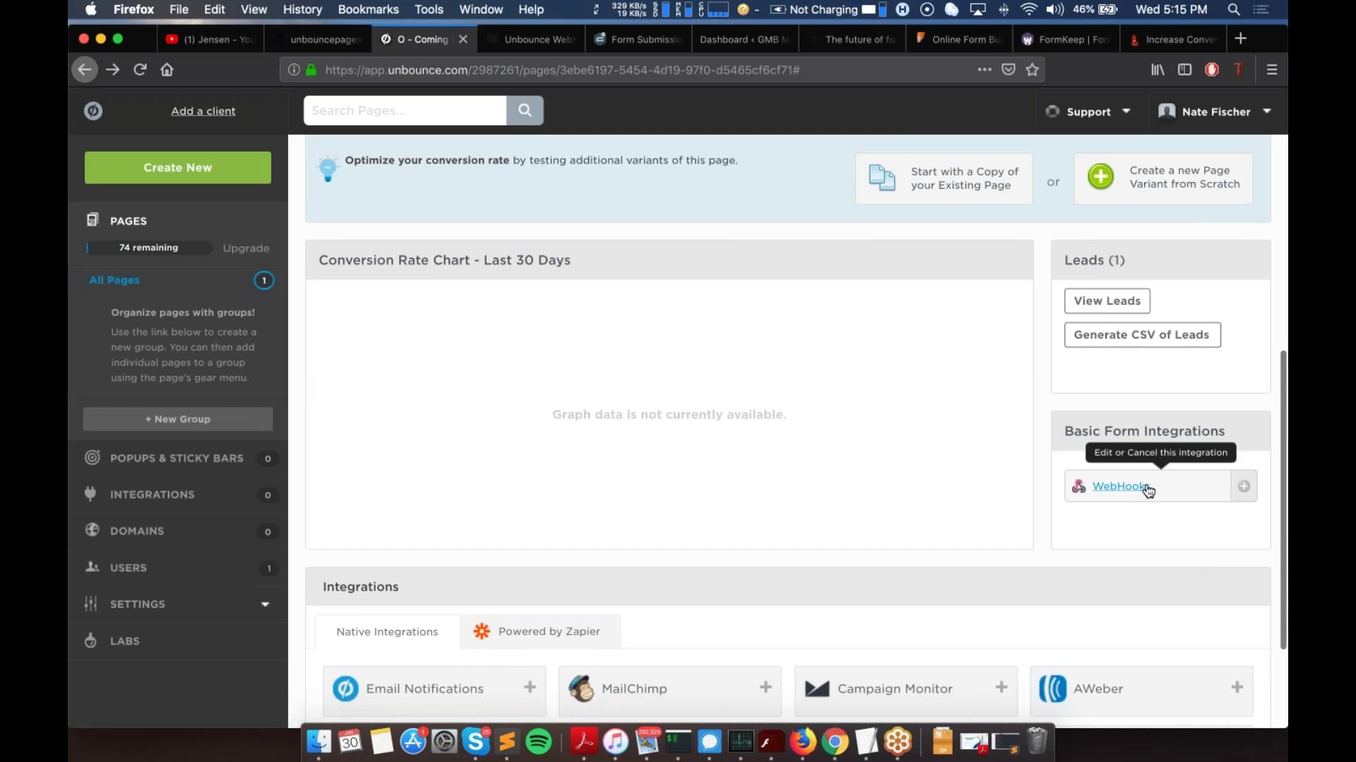
click(1147, 488)
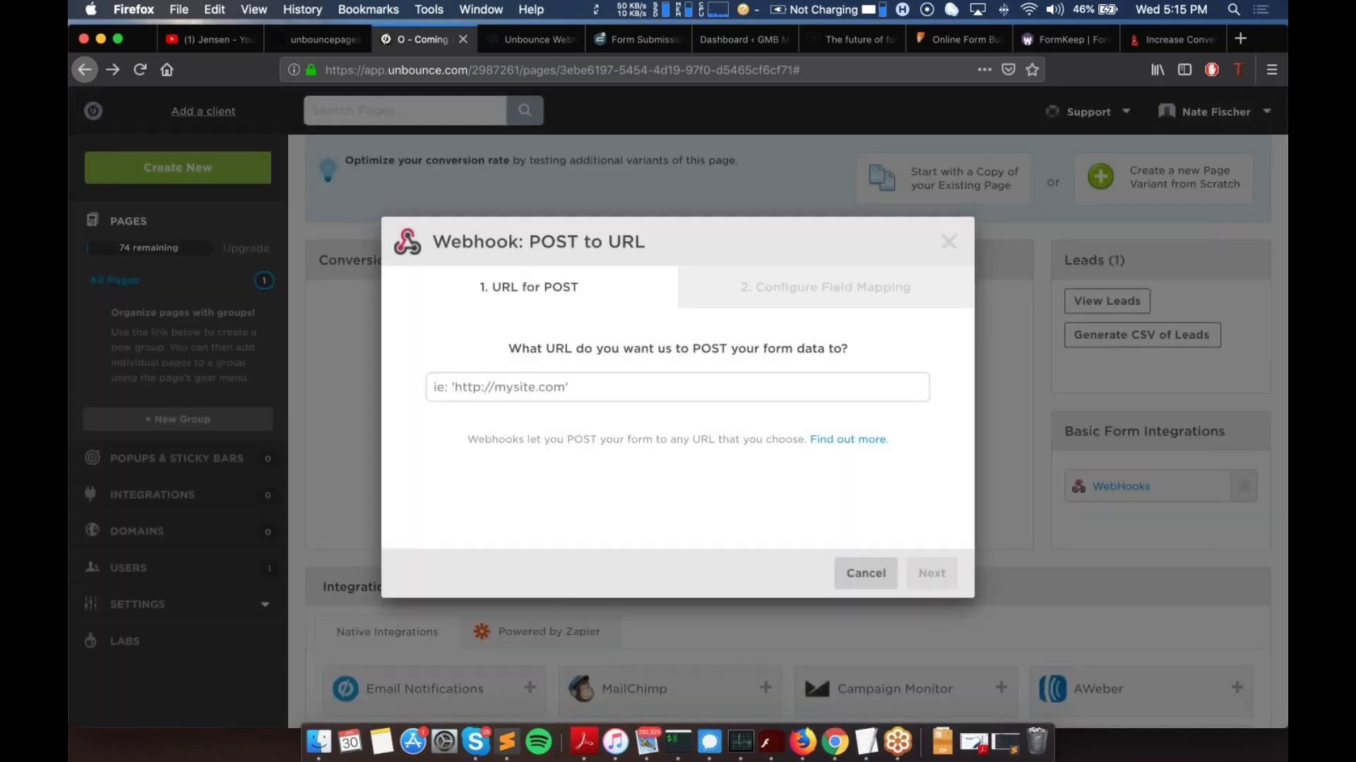
click(640, 380)
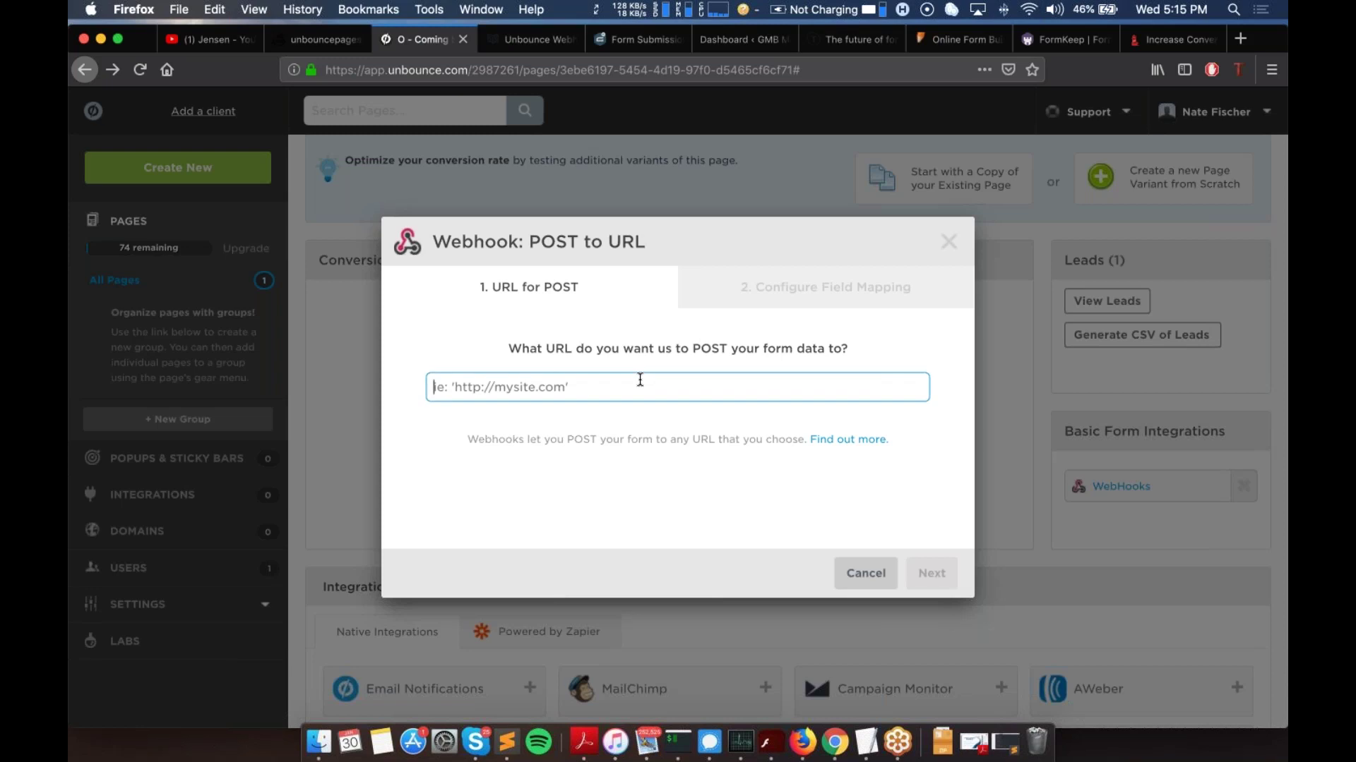
text(https://)
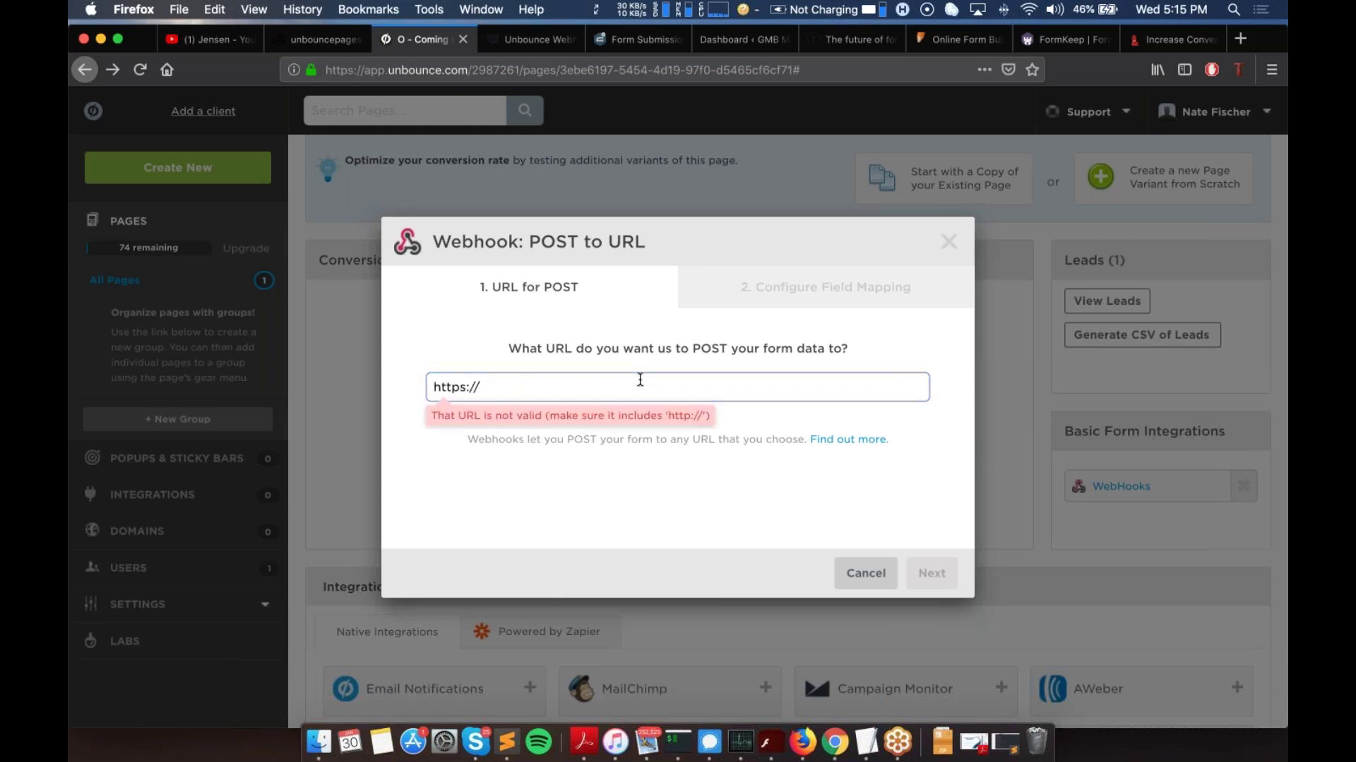
text(webhooks.jensen.ai/)
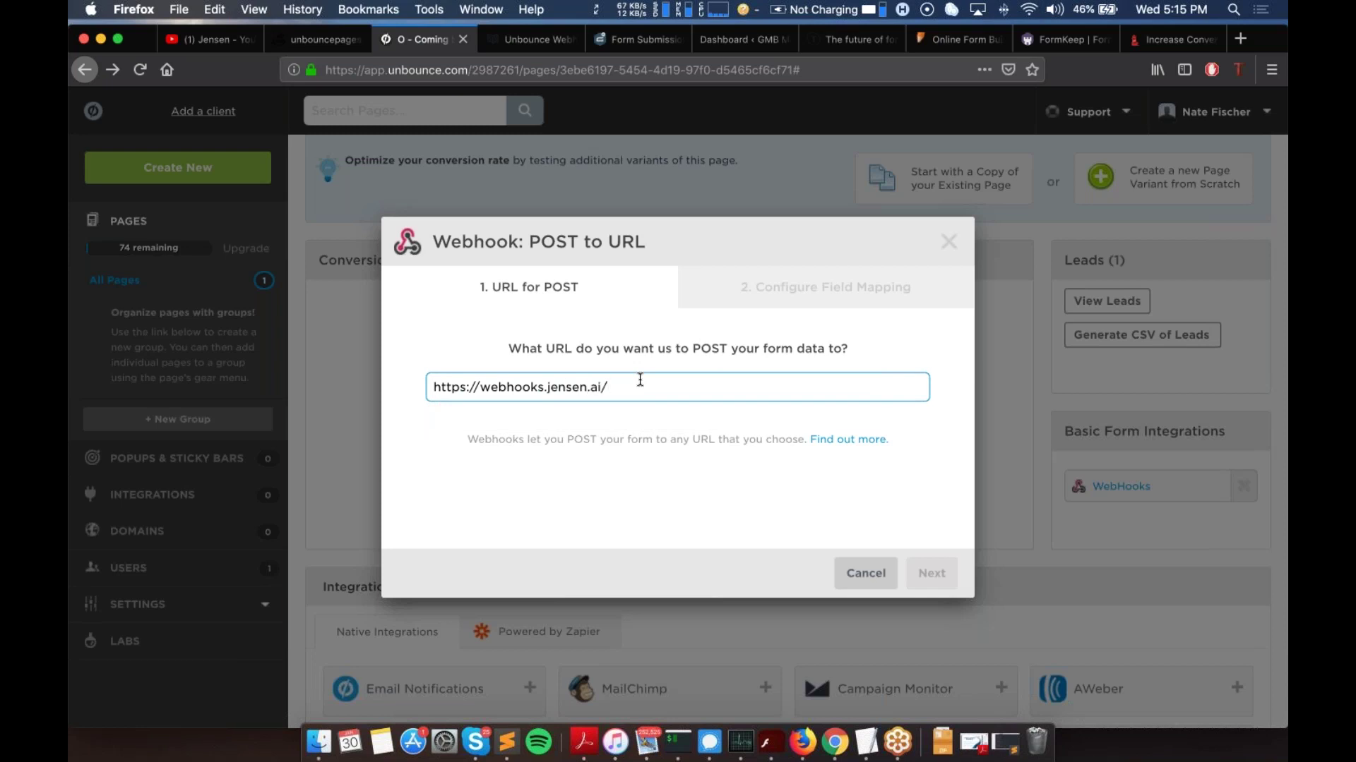
text(public/)
key(BackSpace)
key(BackSpace)
key(BackSpace)
key(BackSpace)
key(BackSpace)
key(BackSpace)
text(web)
key(BackSpace)
key(BackSpace)
text(pu)
text(bhooks/unbounc)
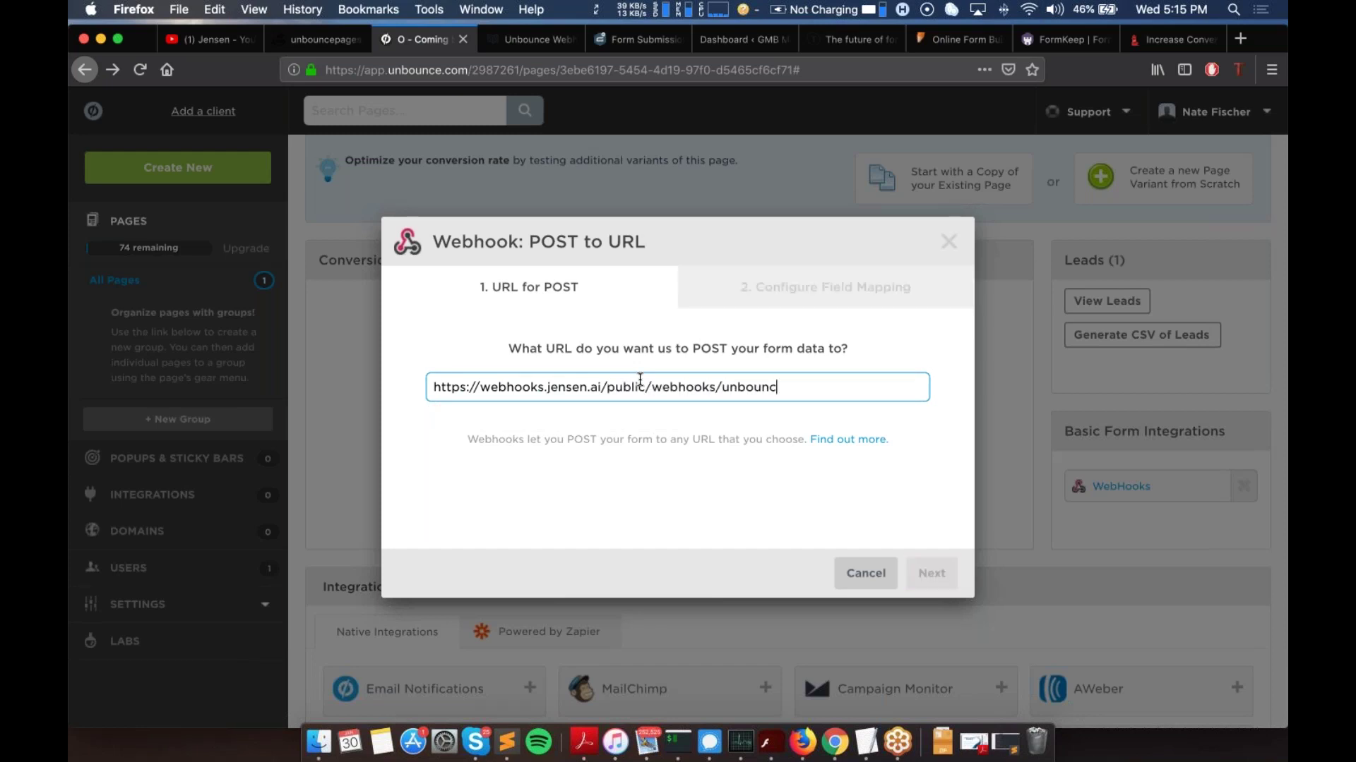
text(e/)
key(super+v)
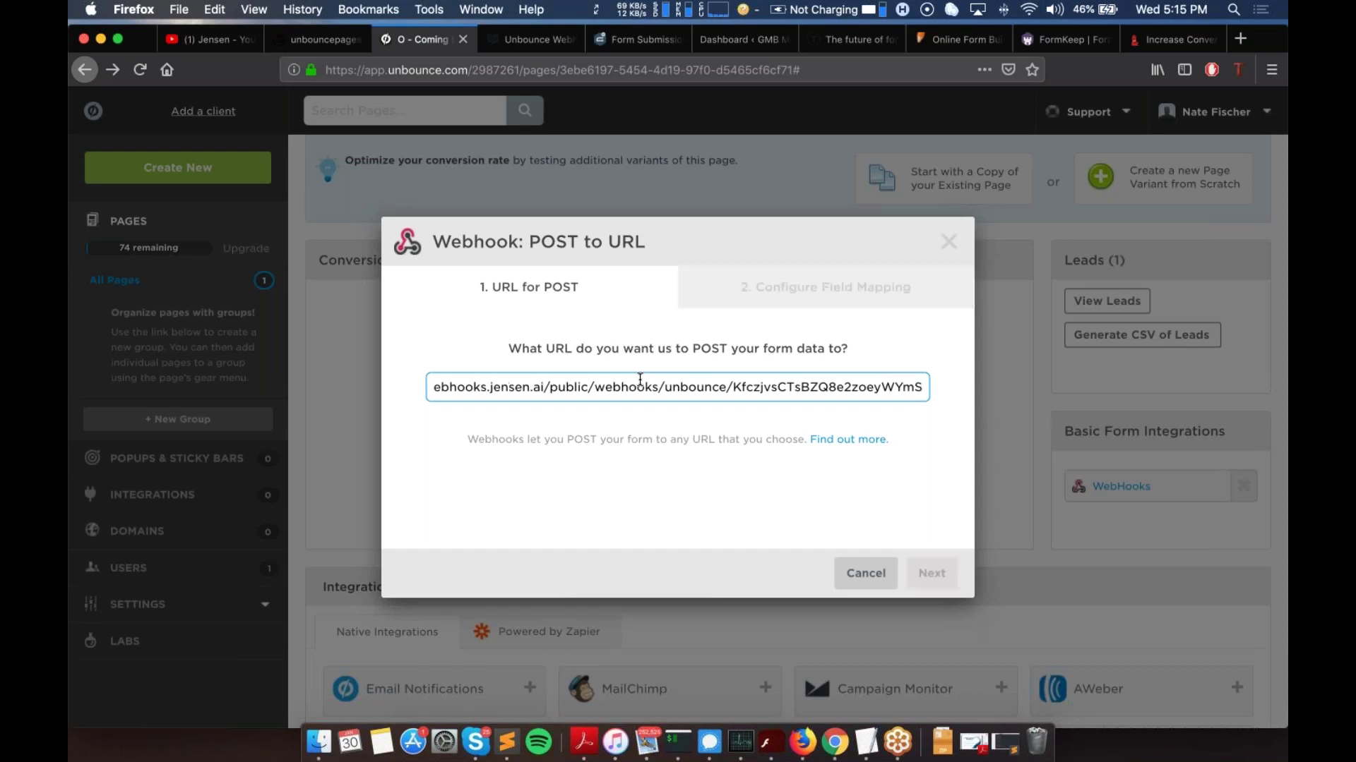
click(939, 580)
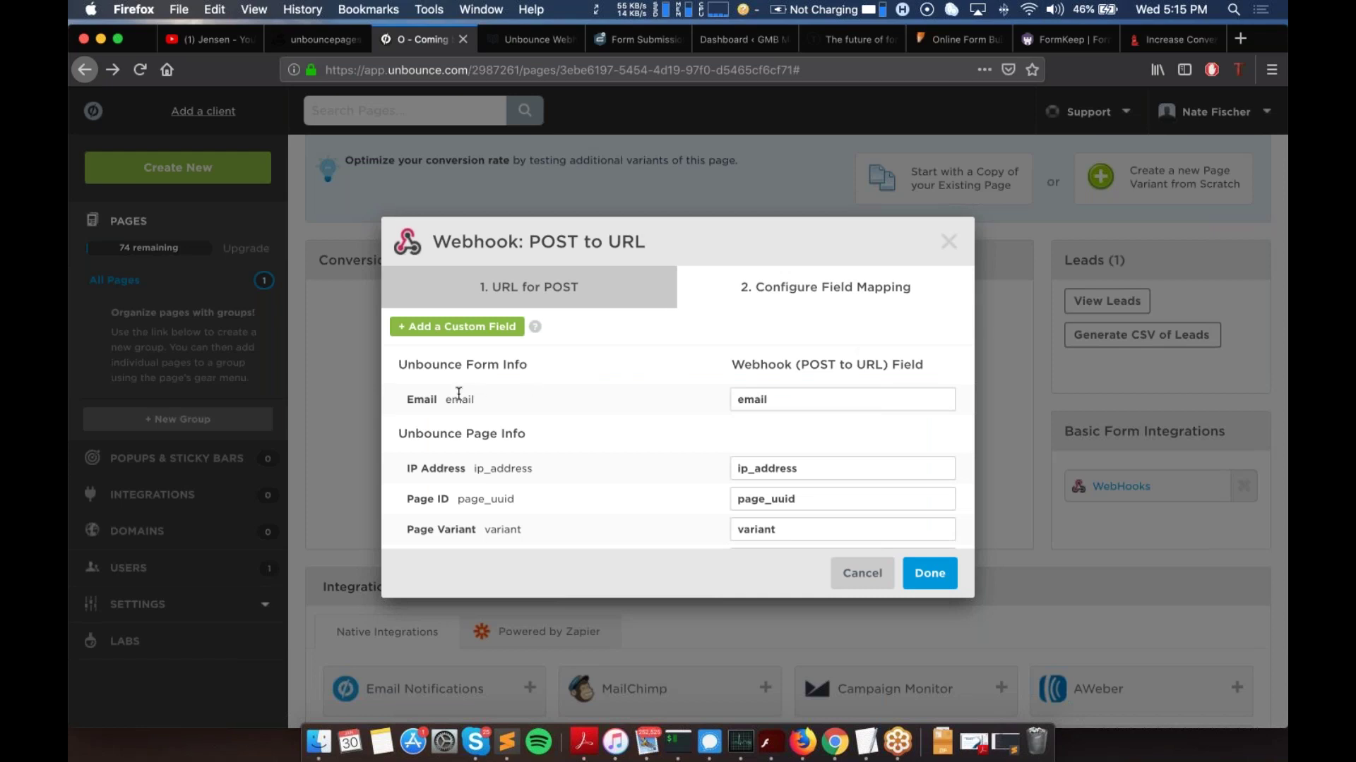
Step: Keep the default field mapping, save the Jensen webhook, and close the webhook window
scroll(791, 398, down, 3)
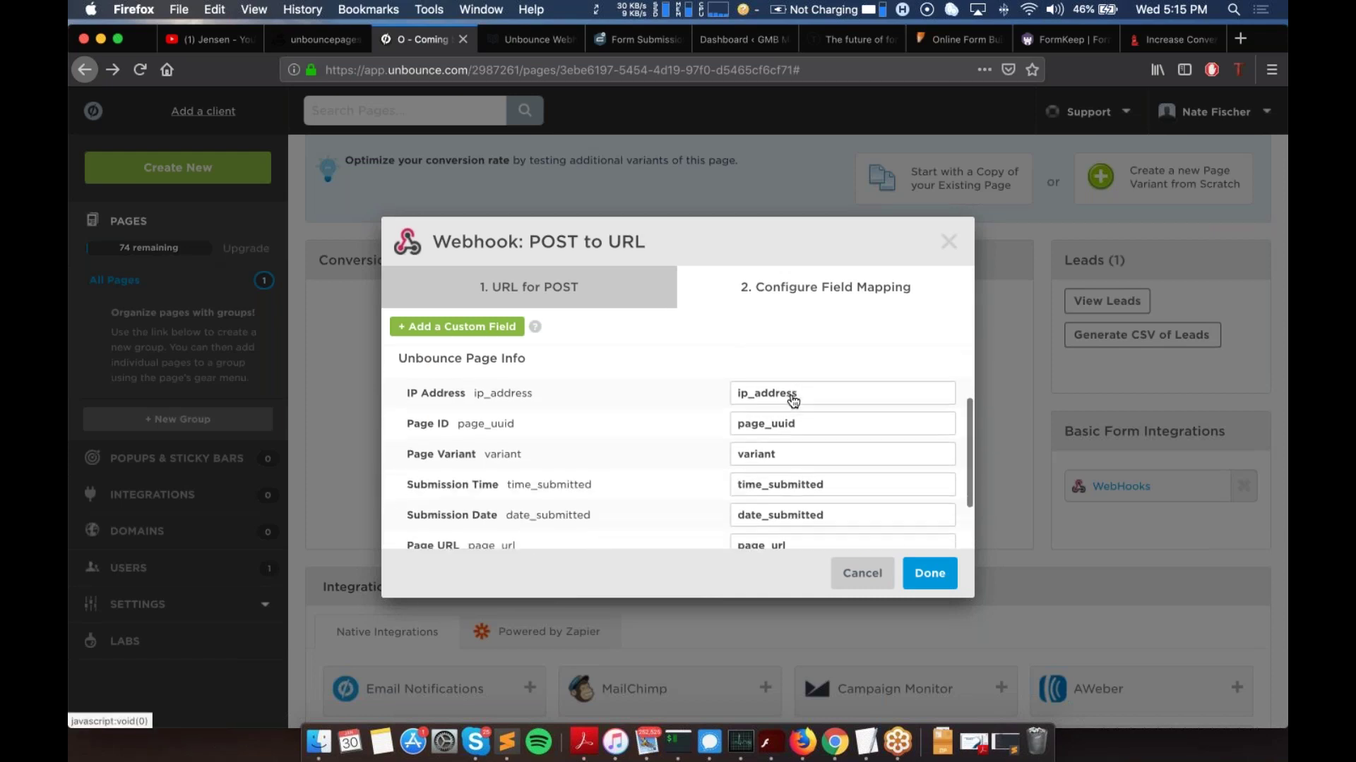
scroll(792, 400, up, 3)
scroll(695, 424, down, 5)
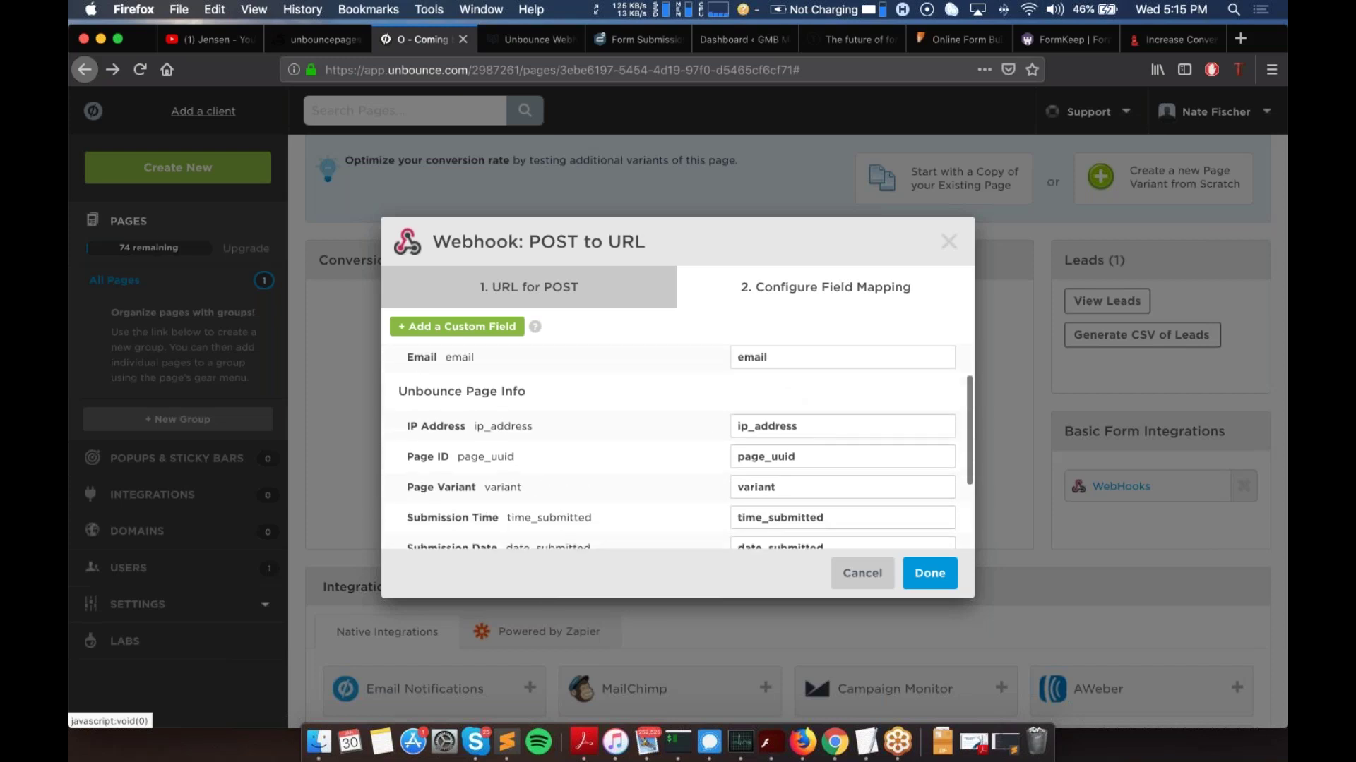
scroll(772, 481, up, 5)
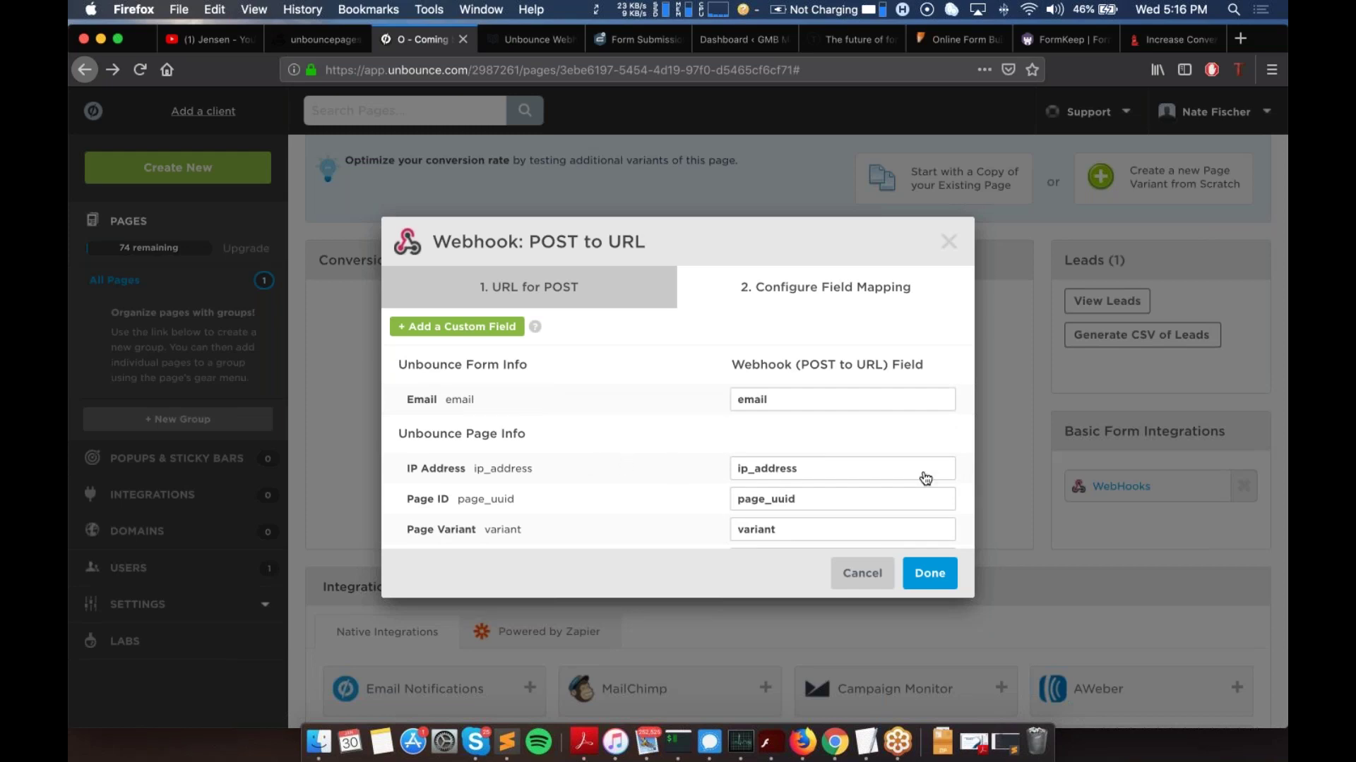
click(938, 576)
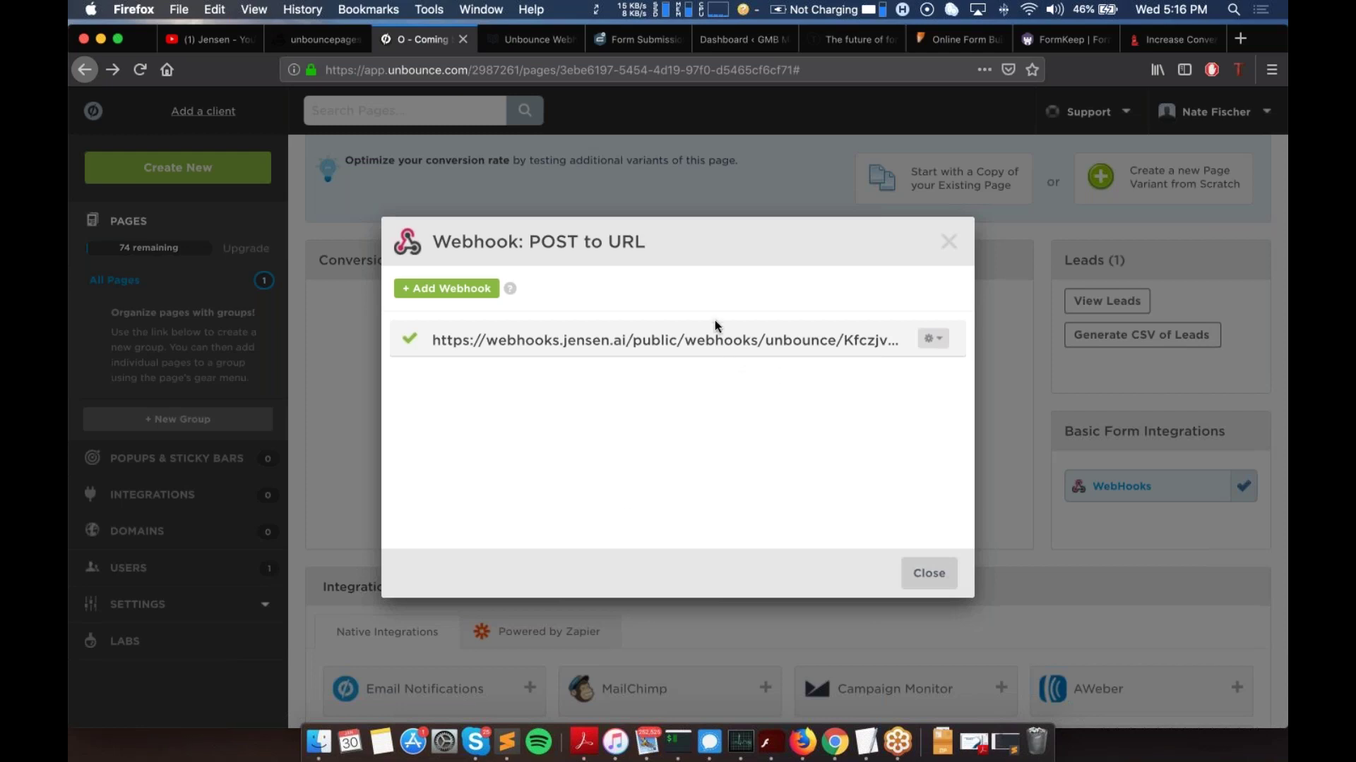
click(929, 572)
Step: Reload the Jensen site overview, then return to the Unbounce page dashboard
scroll(424, 204, up, 1)
scroll(423, 210, up, 3)
key(ctrl+shift+Tab)
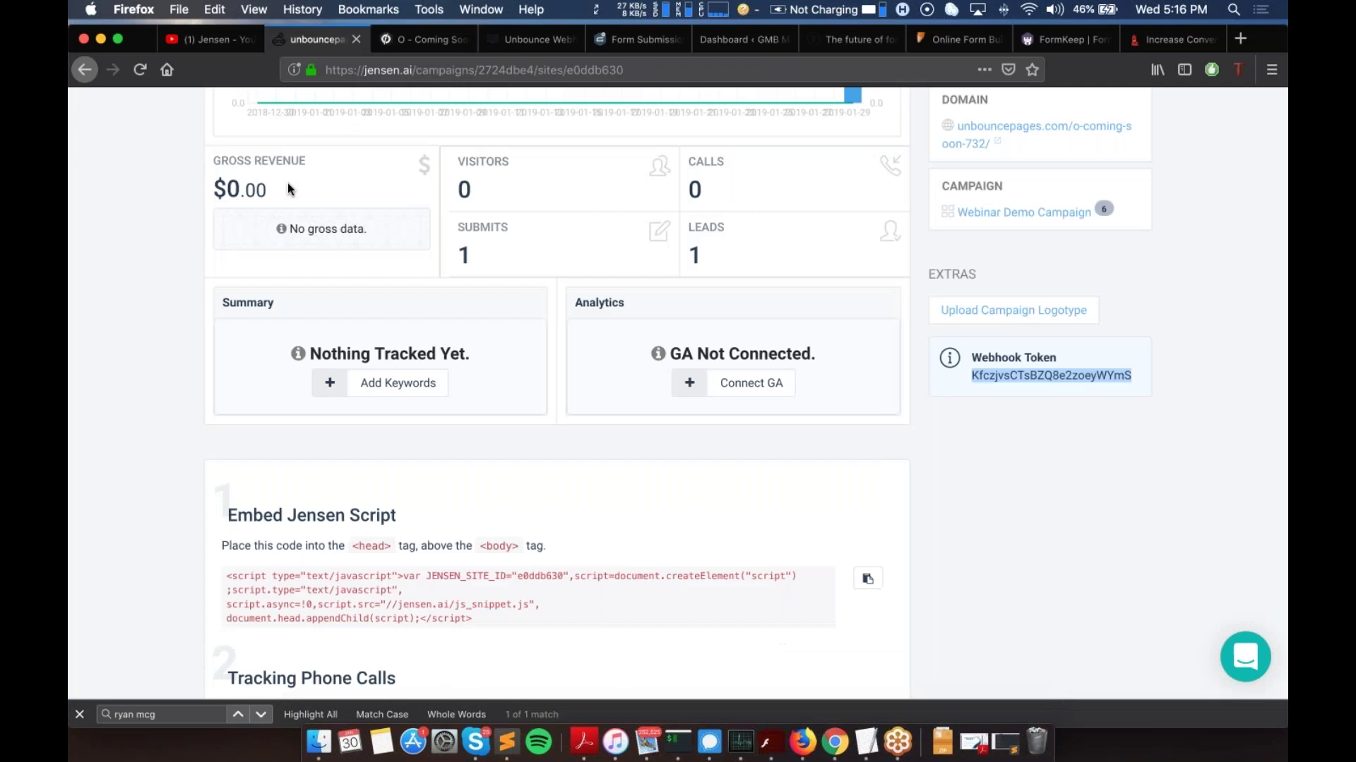
click(145, 67)
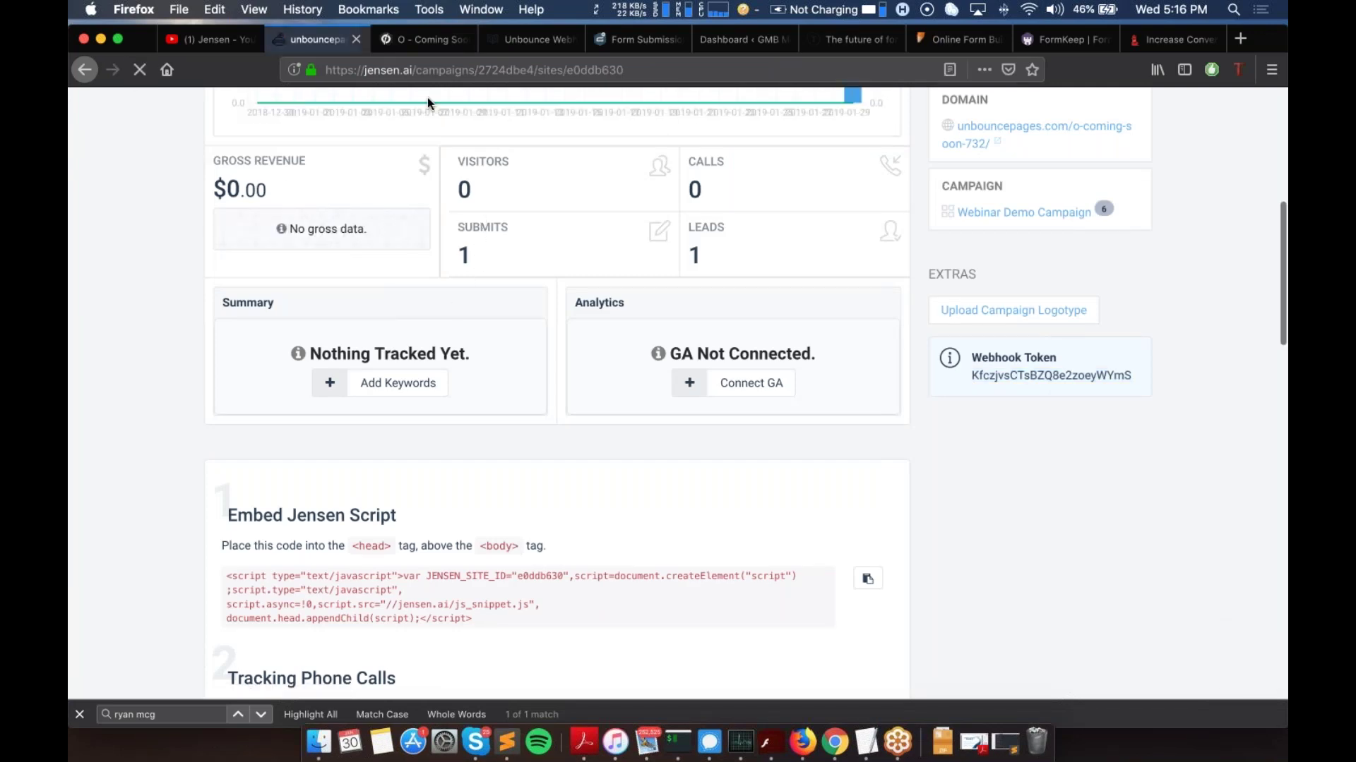
click(420, 41)
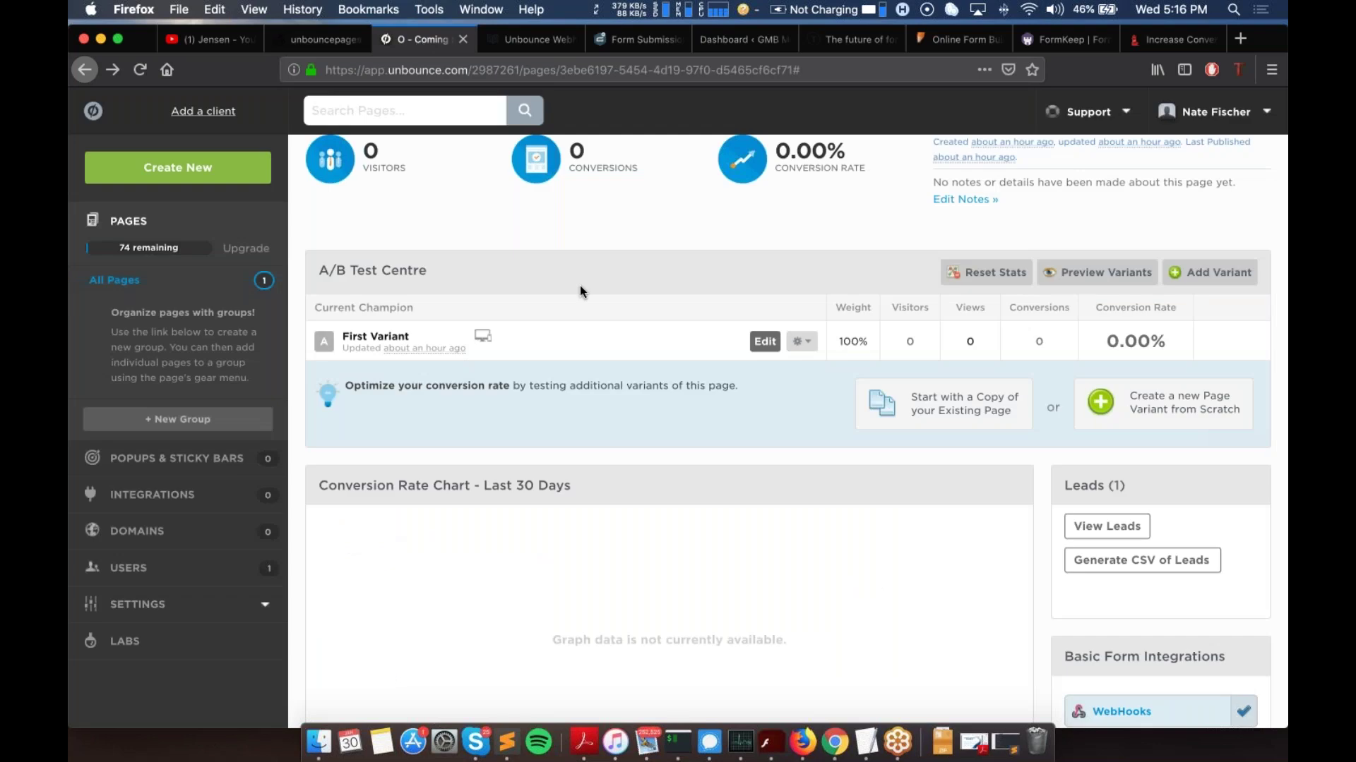
Step: Submit a test e-mail address on the live coming-soon page, dismiss the thank-you, and go back
scroll(579, 286, up, 3)
click(537, 228)
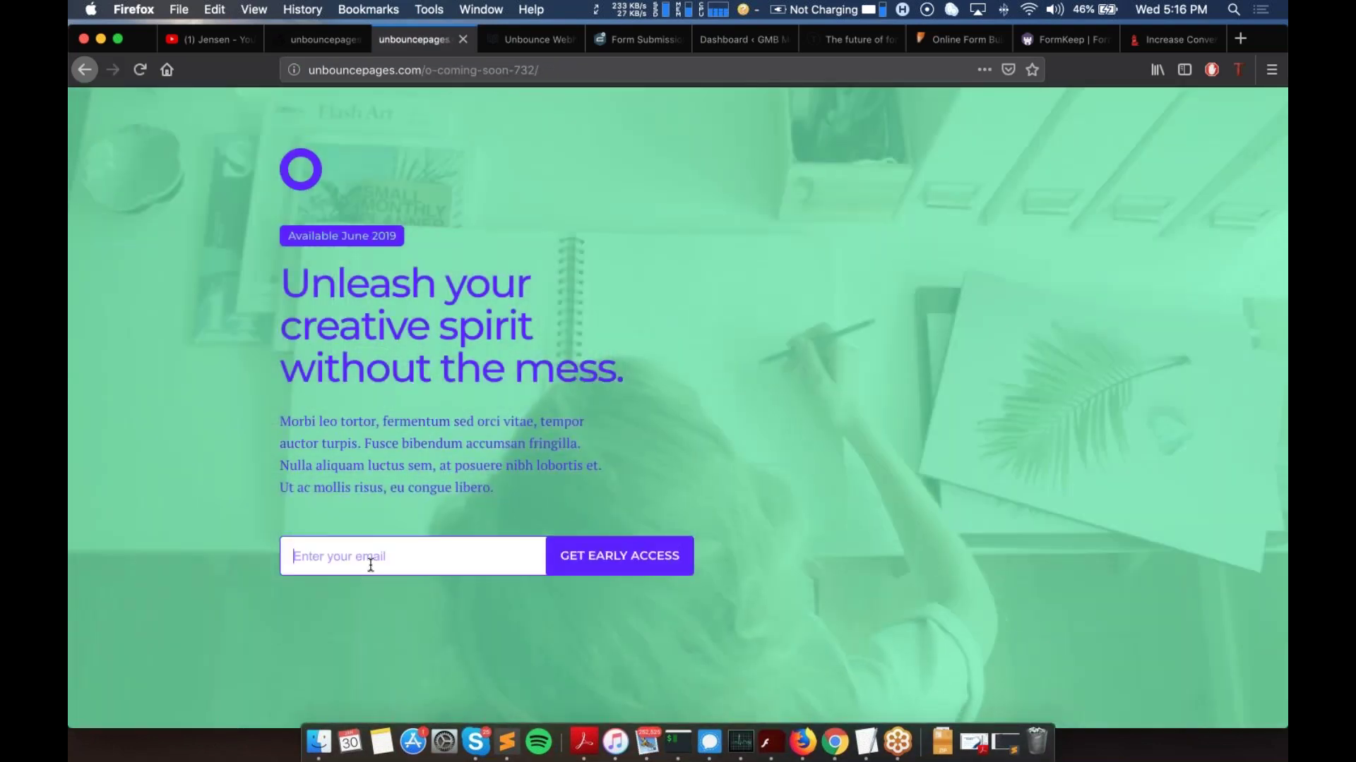
click(371, 566)
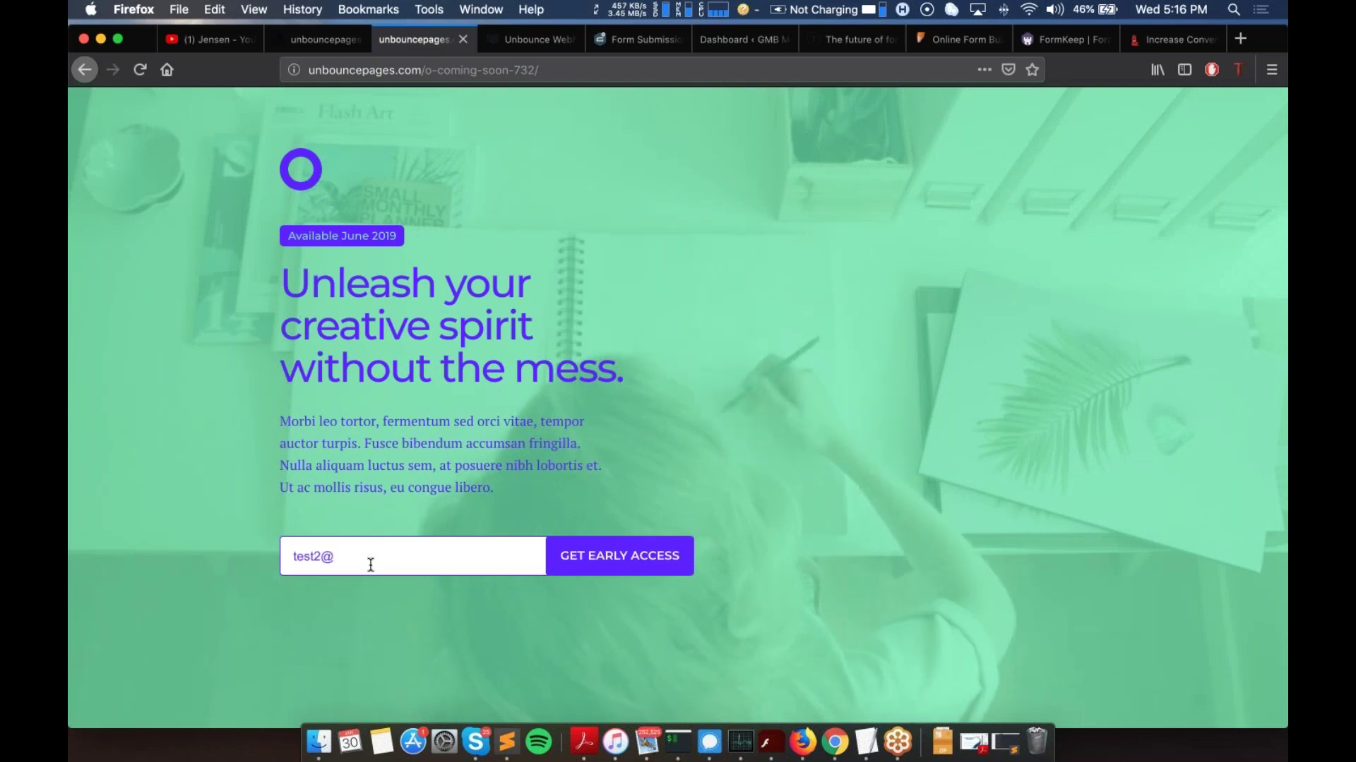
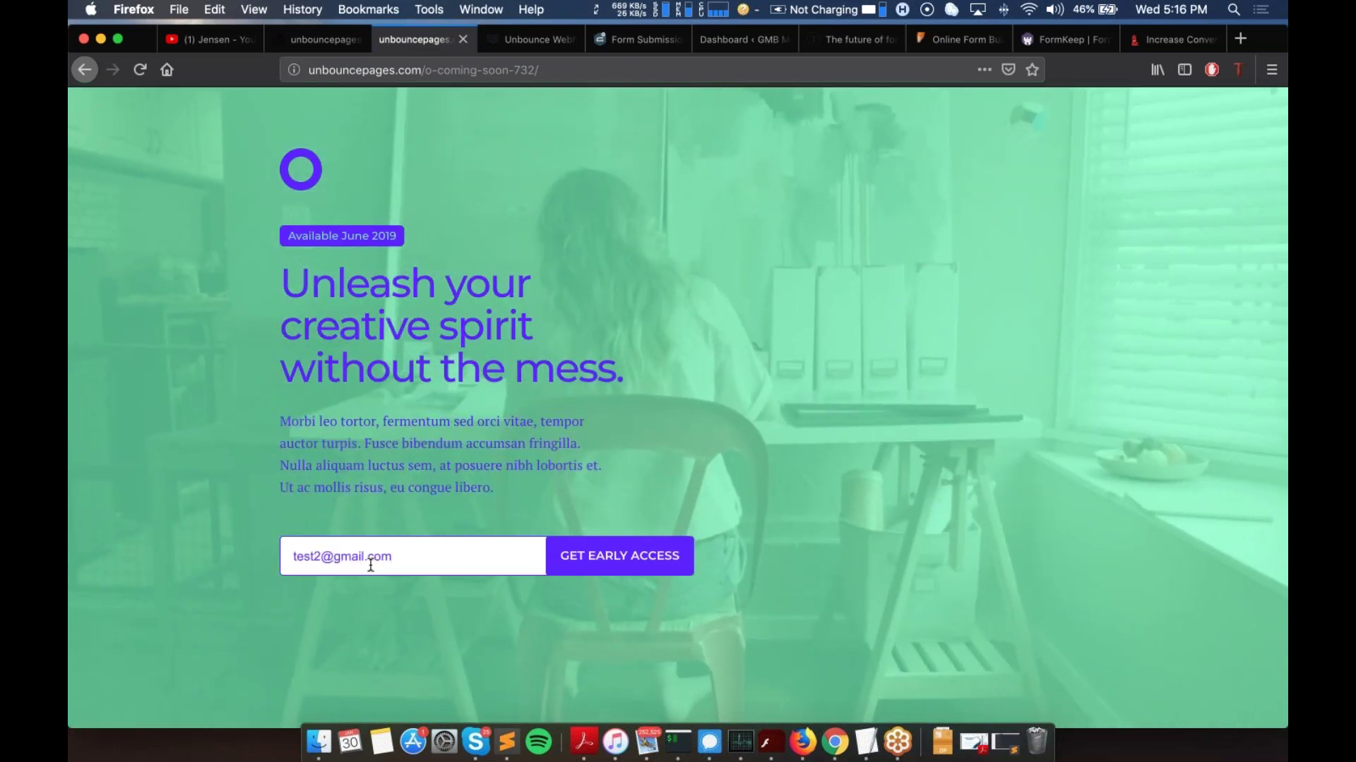
click(569, 557)
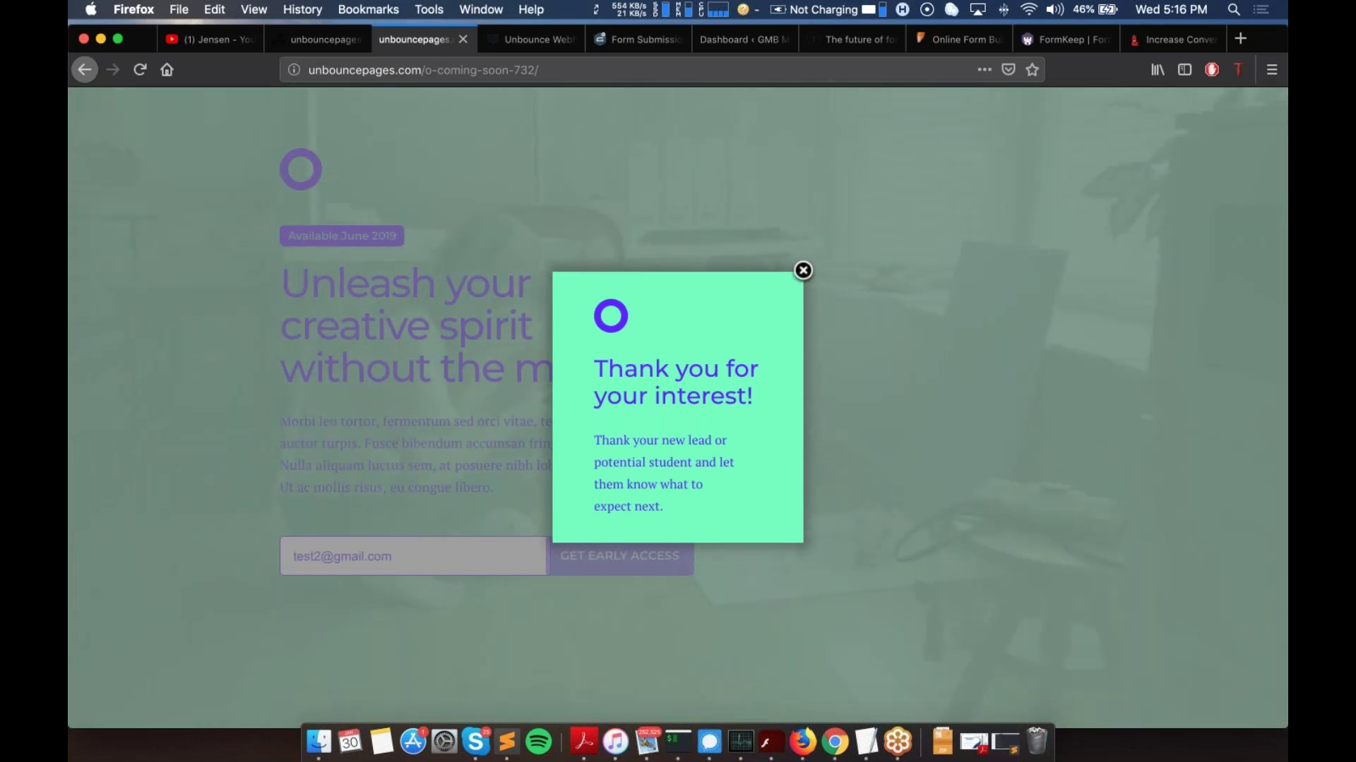
click(802, 270)
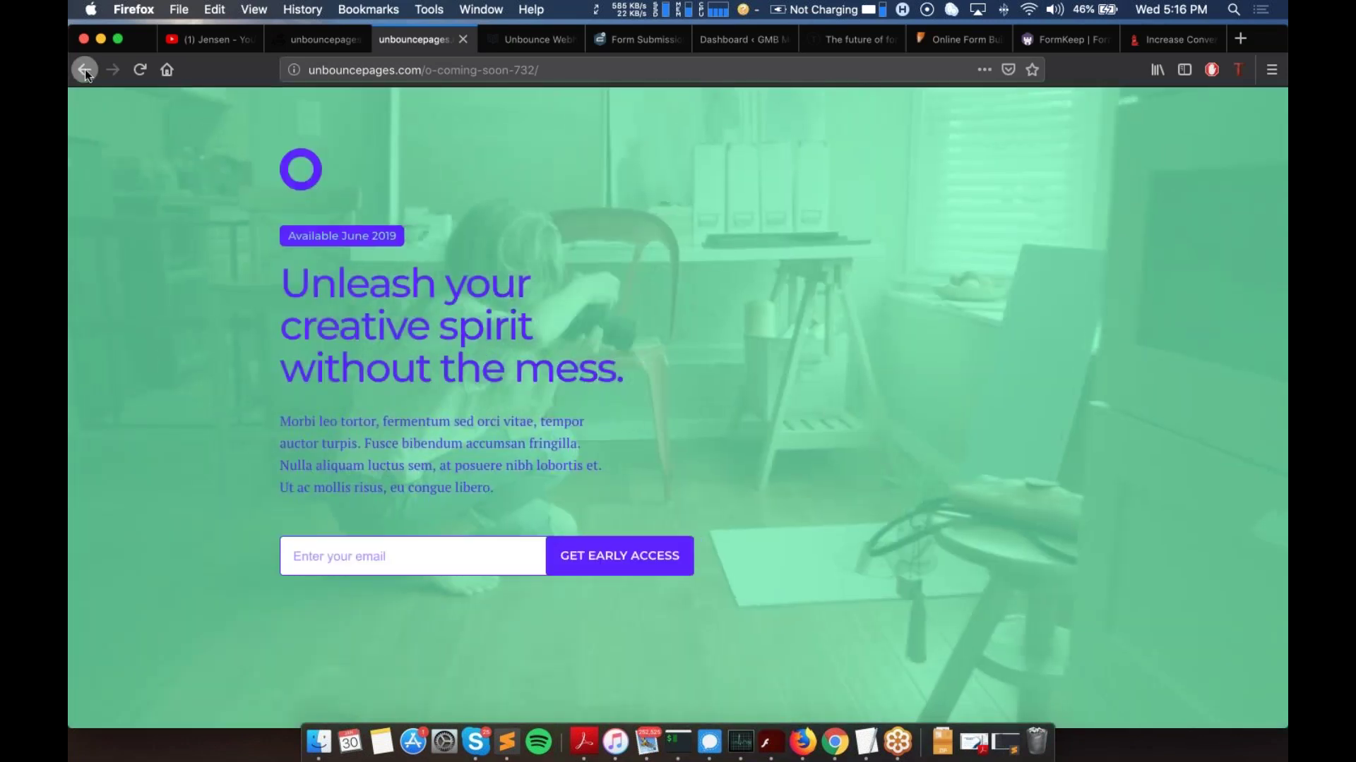
click(84, 70)
Step: Reload the Jensen stats for the Unbounce site, confirming 2 submits
key(ctrl+shift+Tab)
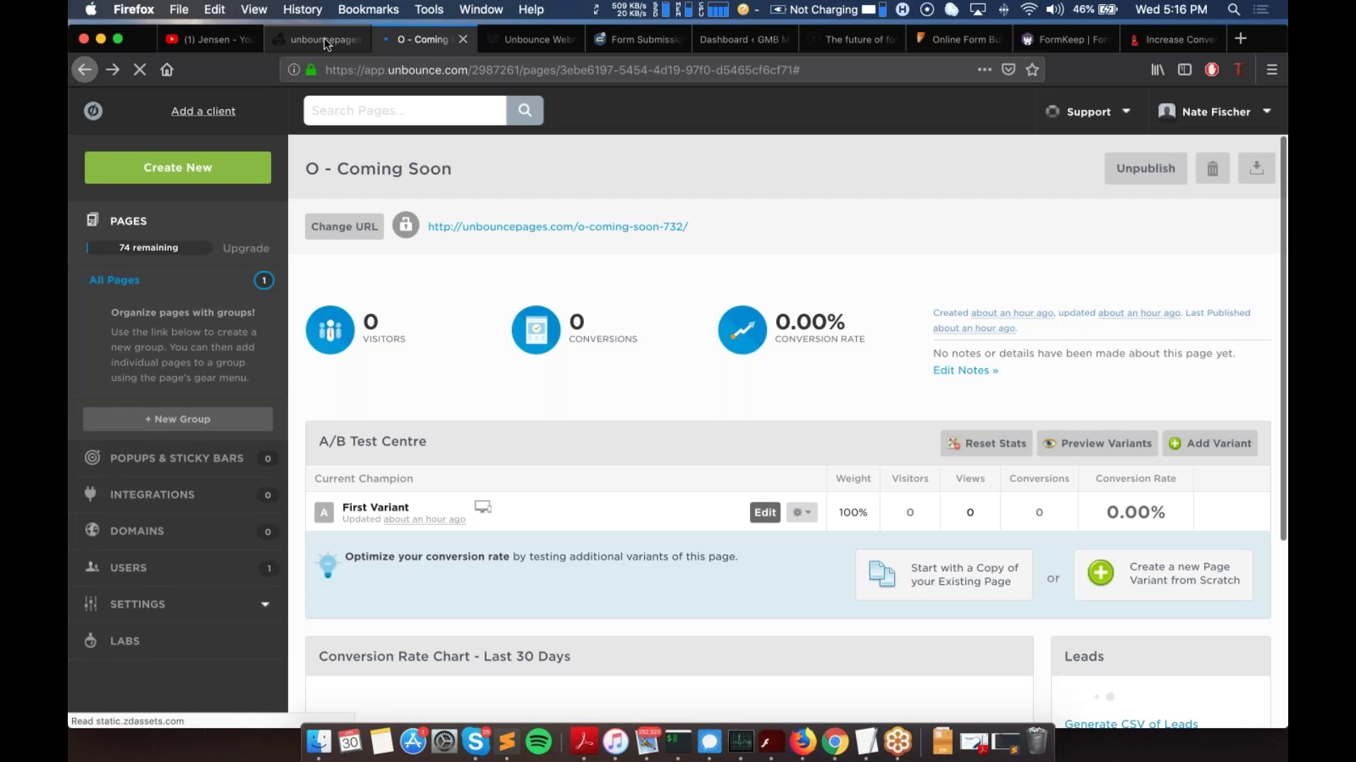
click(139, 70)
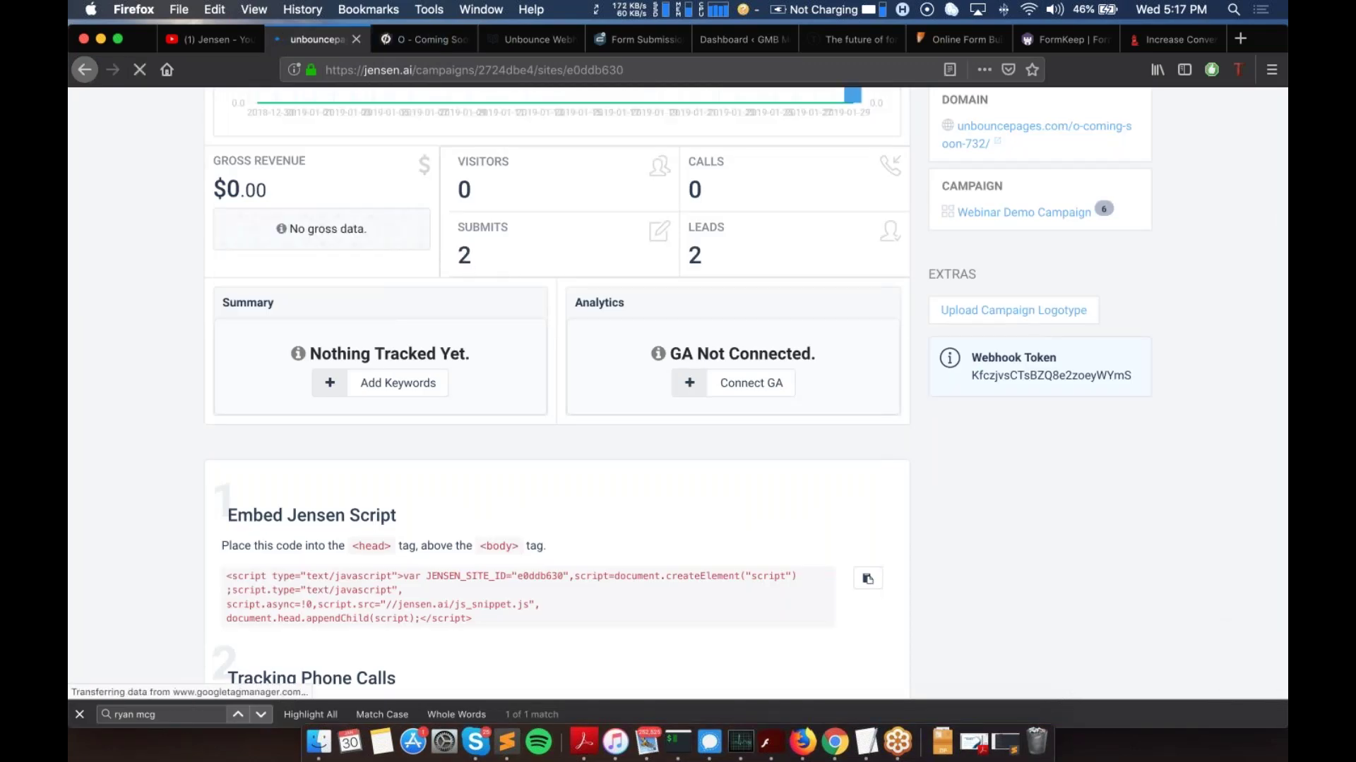
double_click(464, 255)
scroll(440, 257, up, 5)
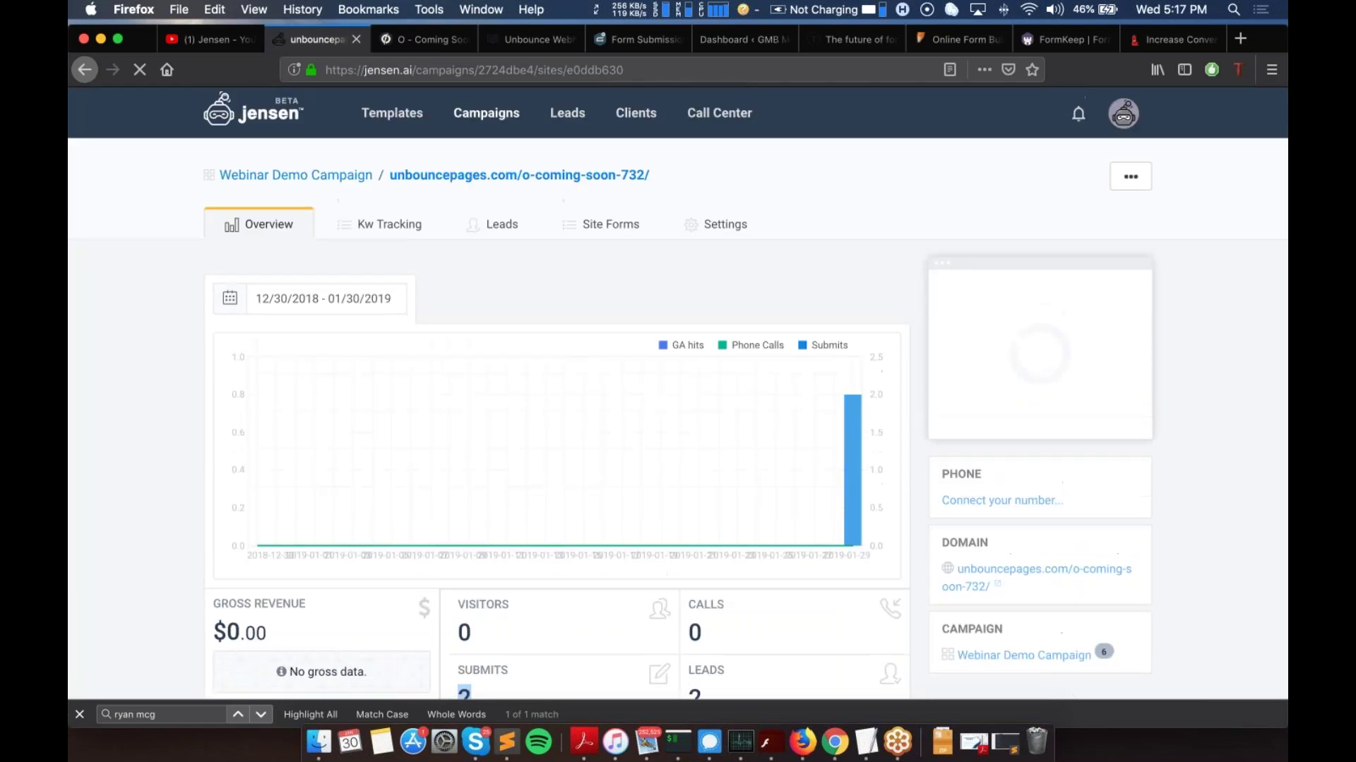
Step: Open the site's leads list and review the newest lead's email, Variant and Page Url
click(492, 233)
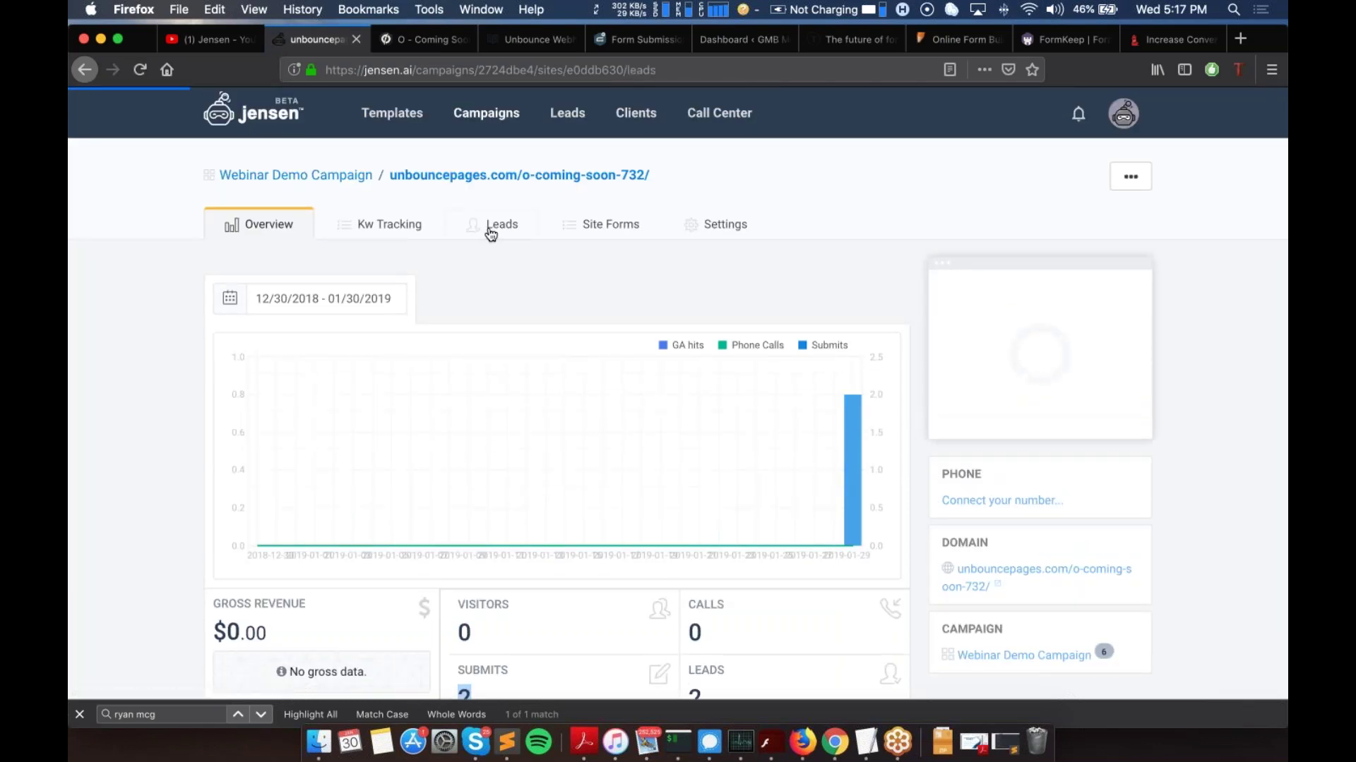
scroll(493, 234, down, 3)
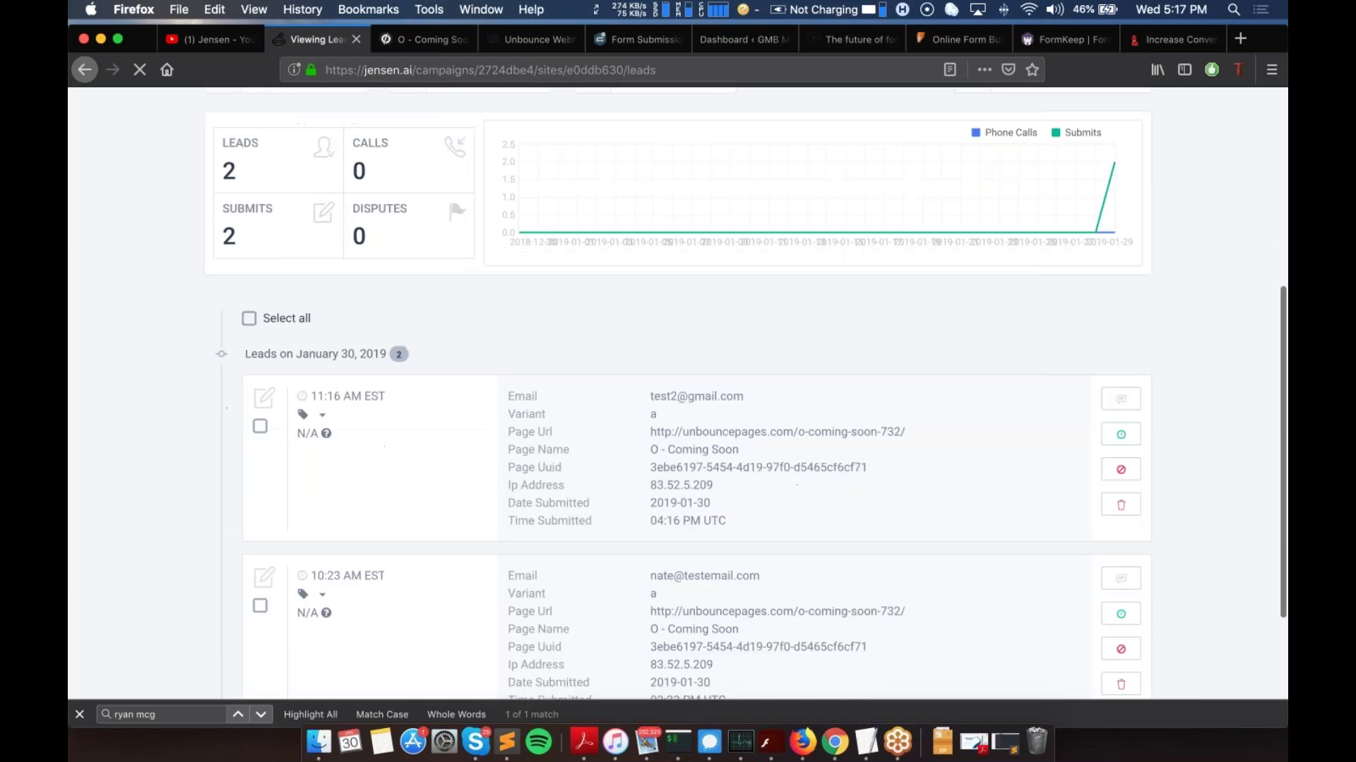
drag(653, 393, 741, 402)
click(724, 396)
click(744, 404)
double_click(653, 412)
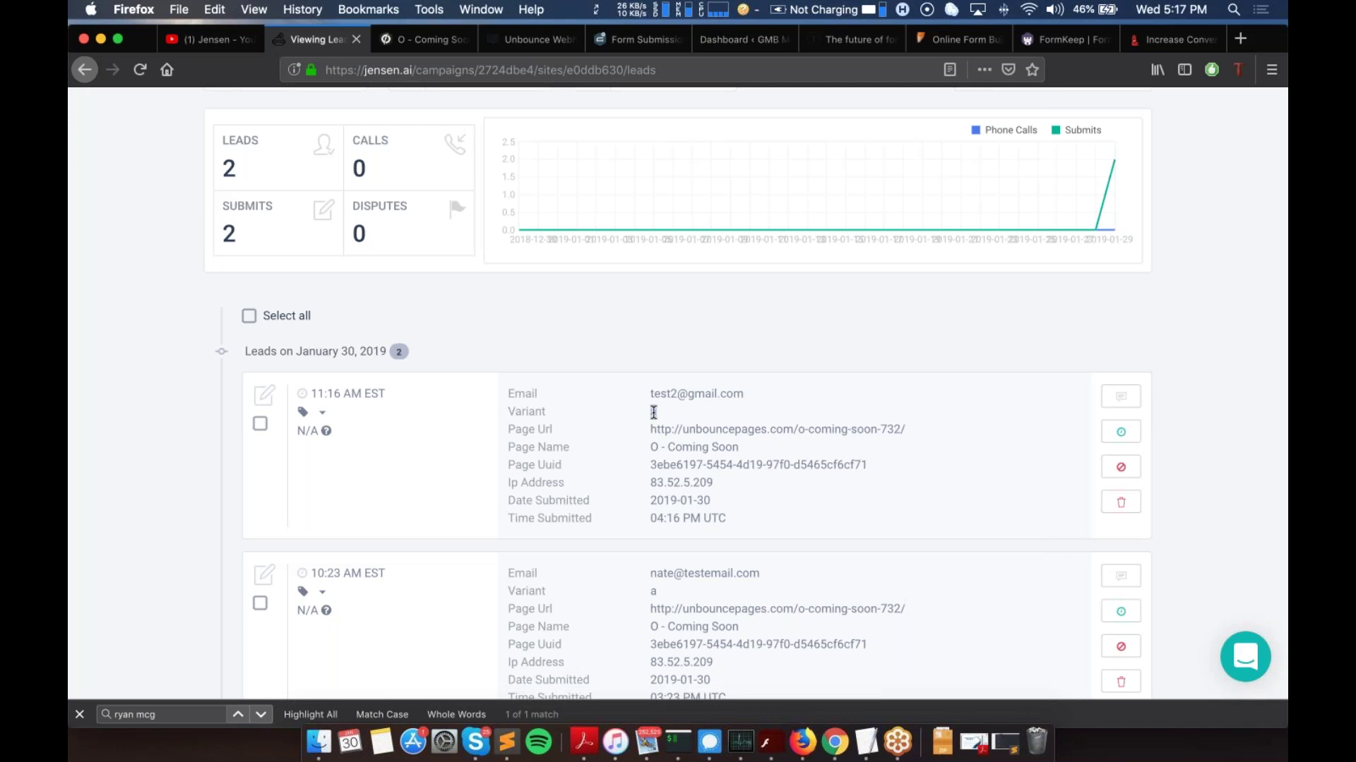
triple_click(714, 430)
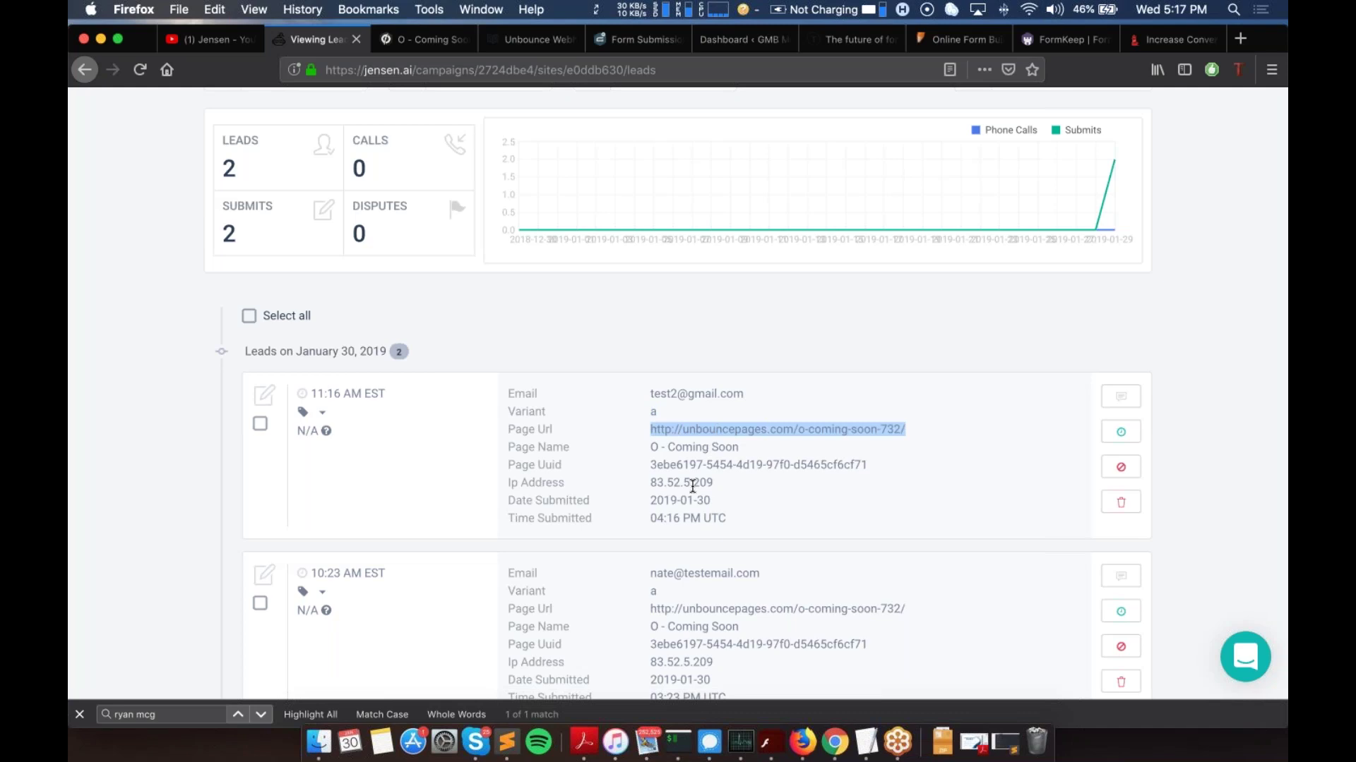
triple_click(684, 392)
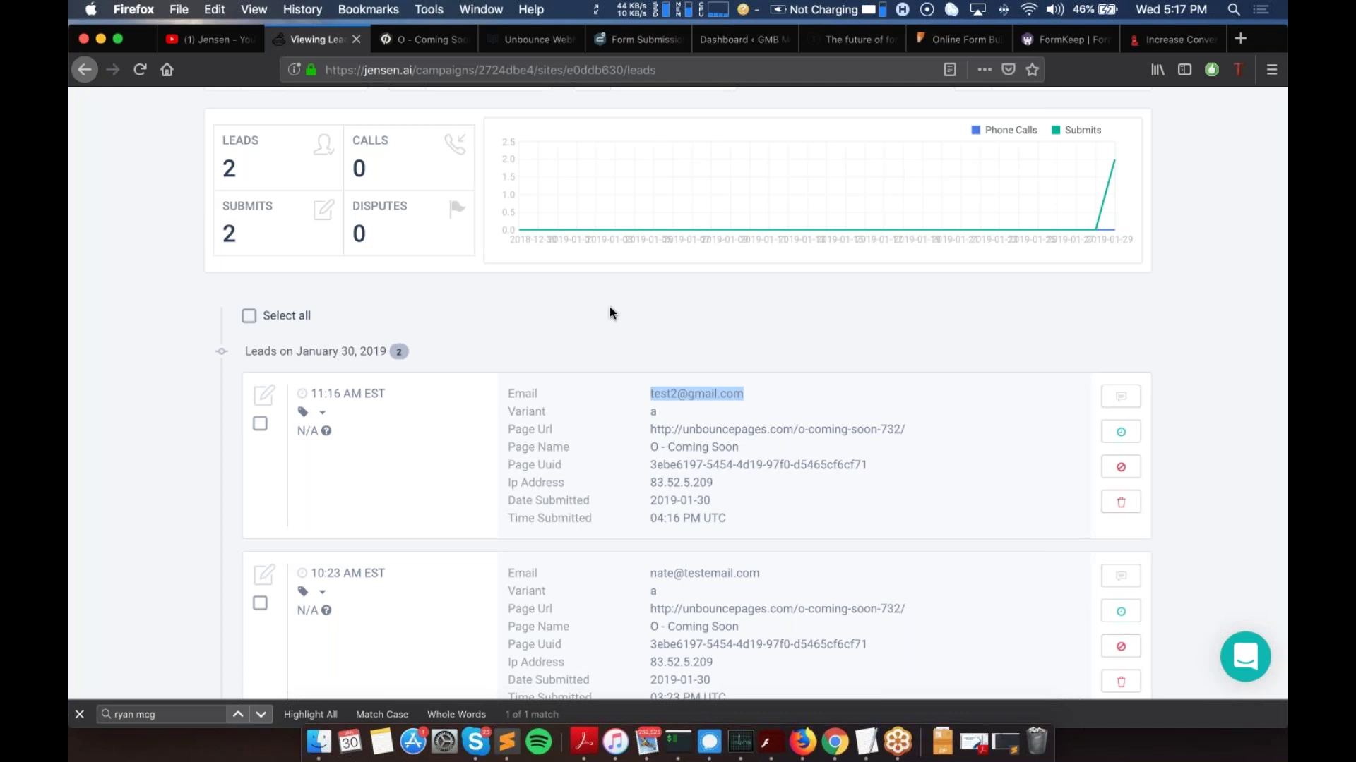
click(431, 45)
click(513, 40)
Step: Close the Unbounce dashboard tab and read through the Unbounce Webhook Integration article
click(447, 40)
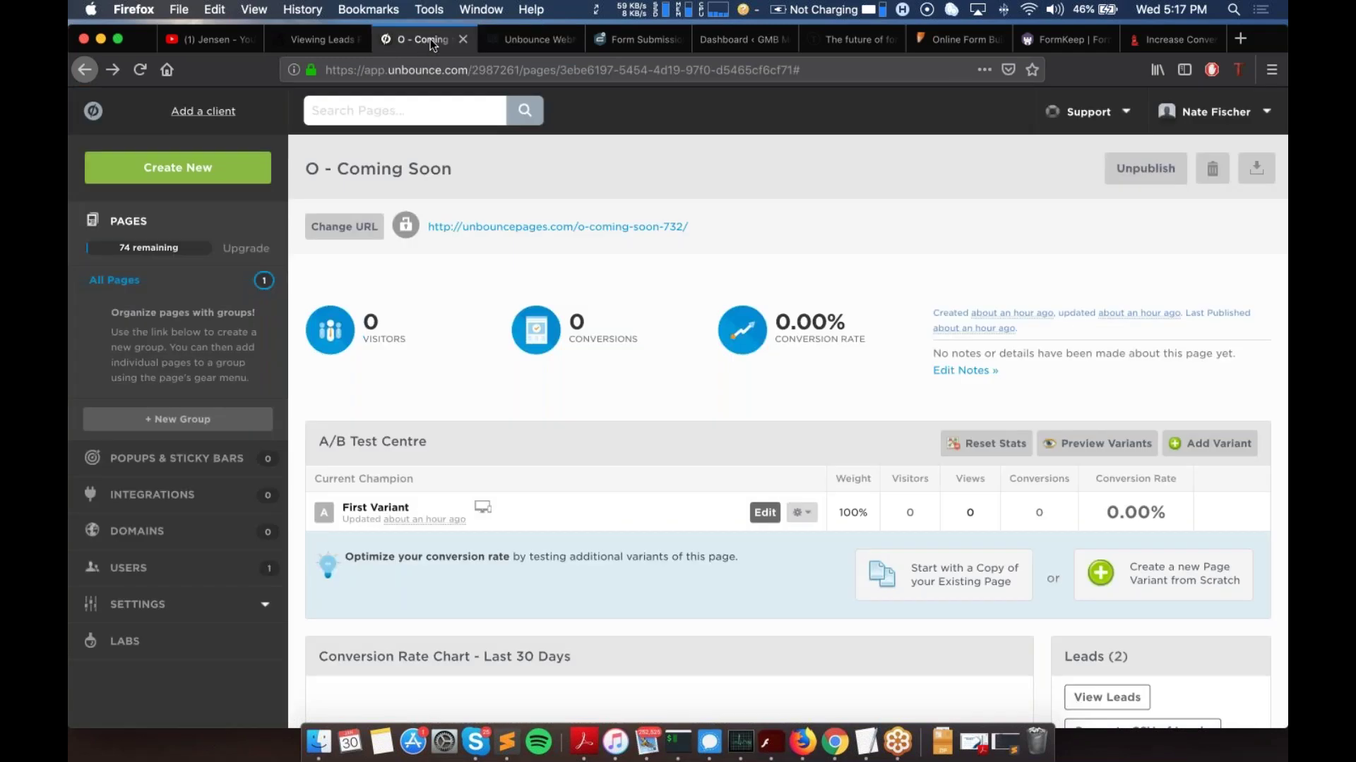
click(462, 39)
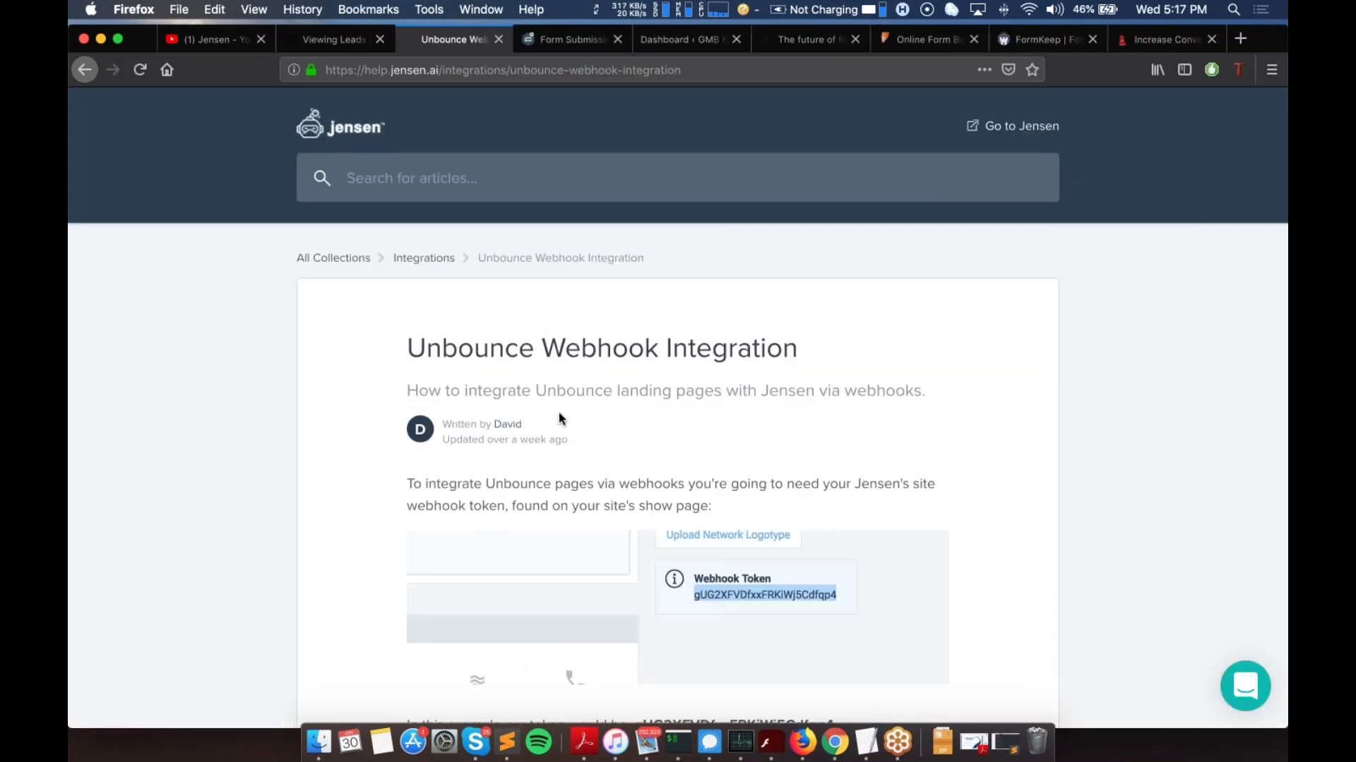
scroll(533, 339, down, 1)
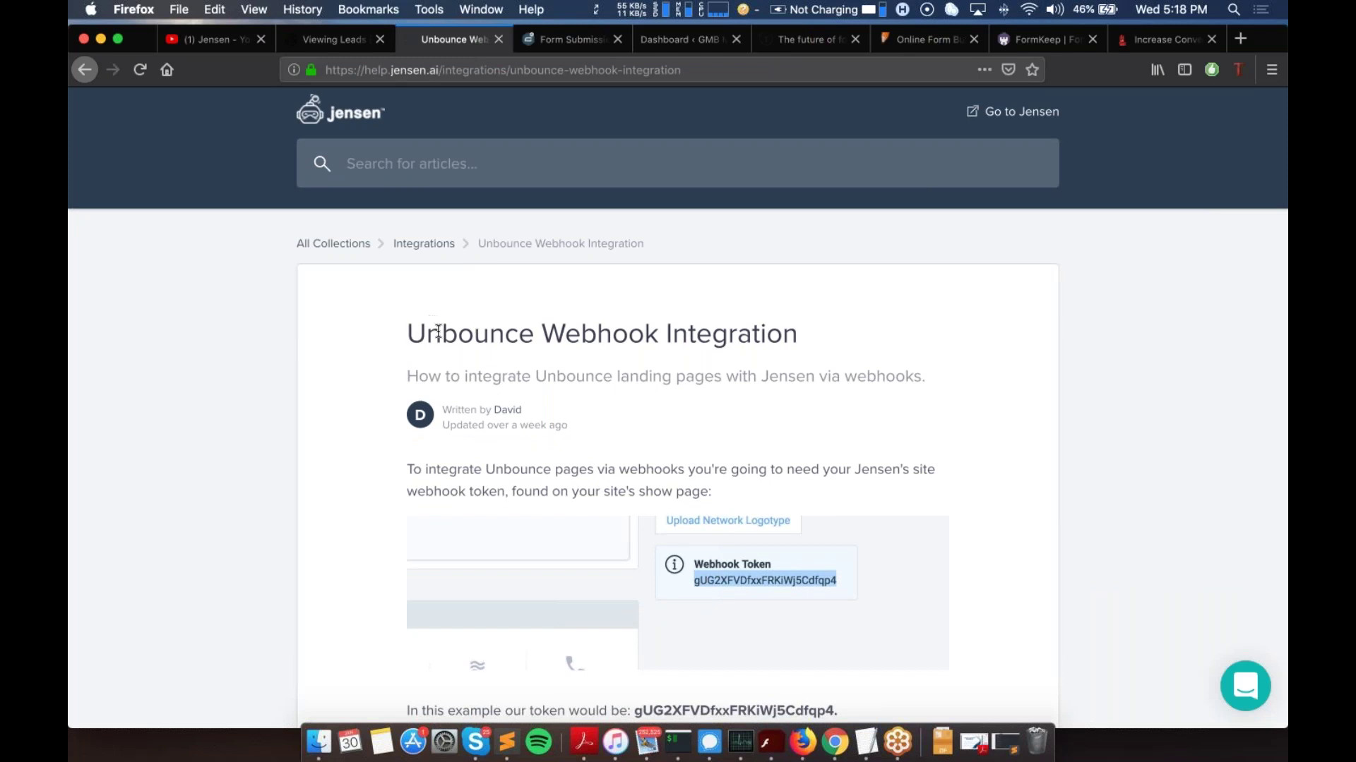
scroll(437, 332, down, 20)
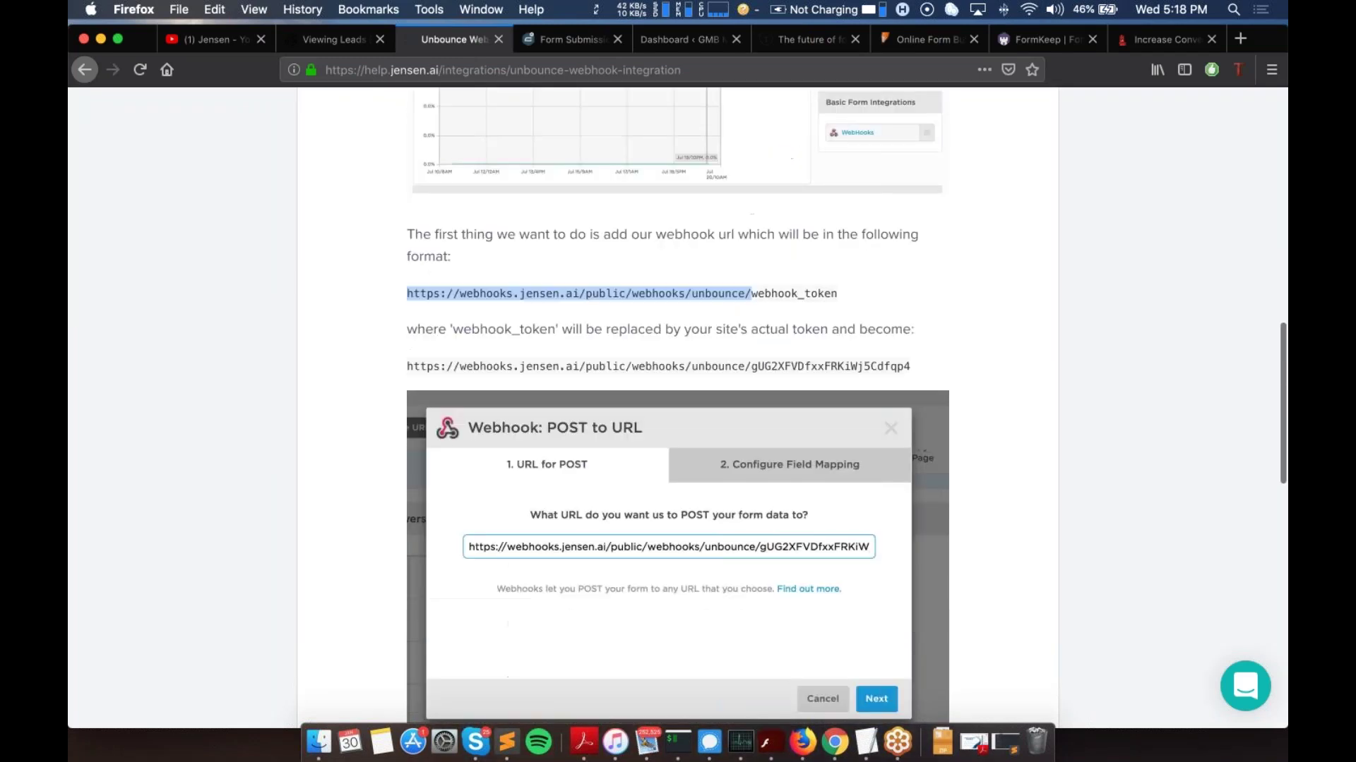
scroll(678, 407, down, 9)
scroll(677, 408, up, 5)
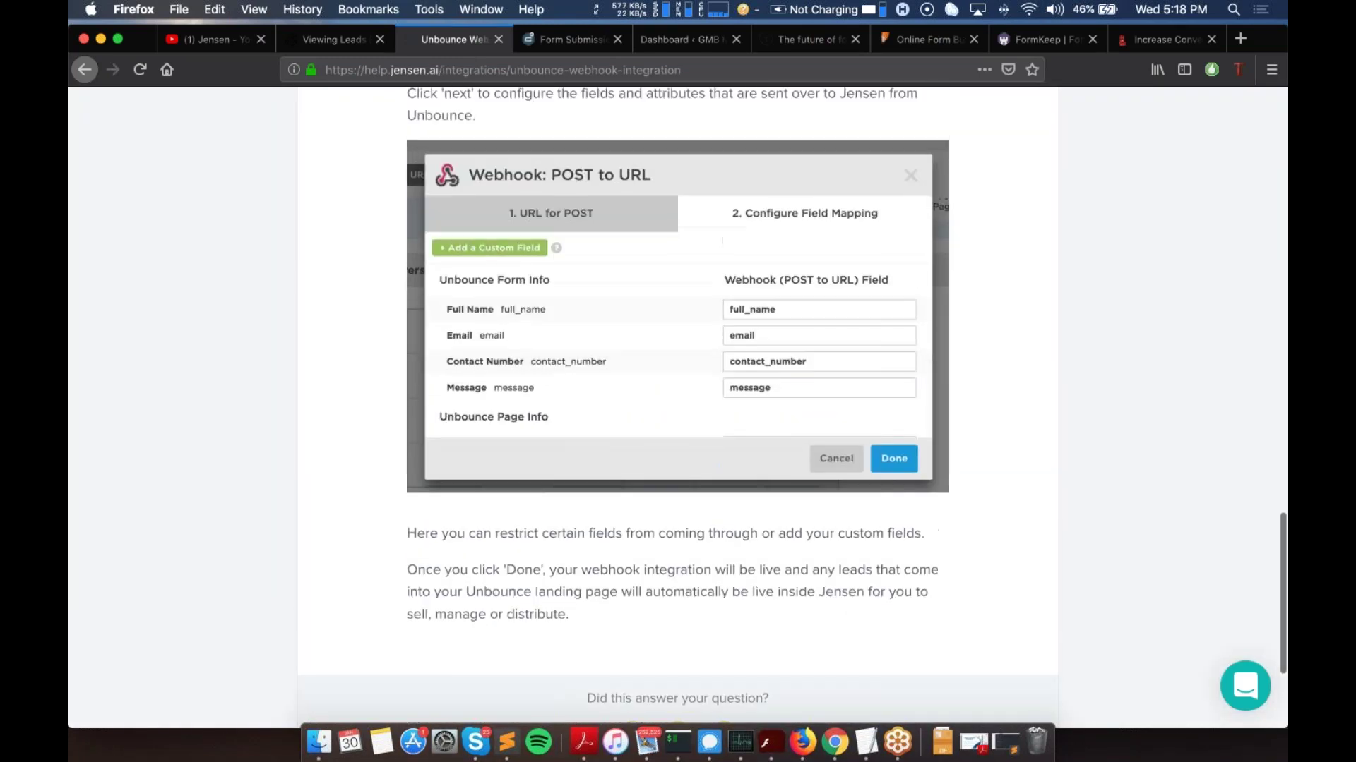
scroll(678, 408, up, 15)
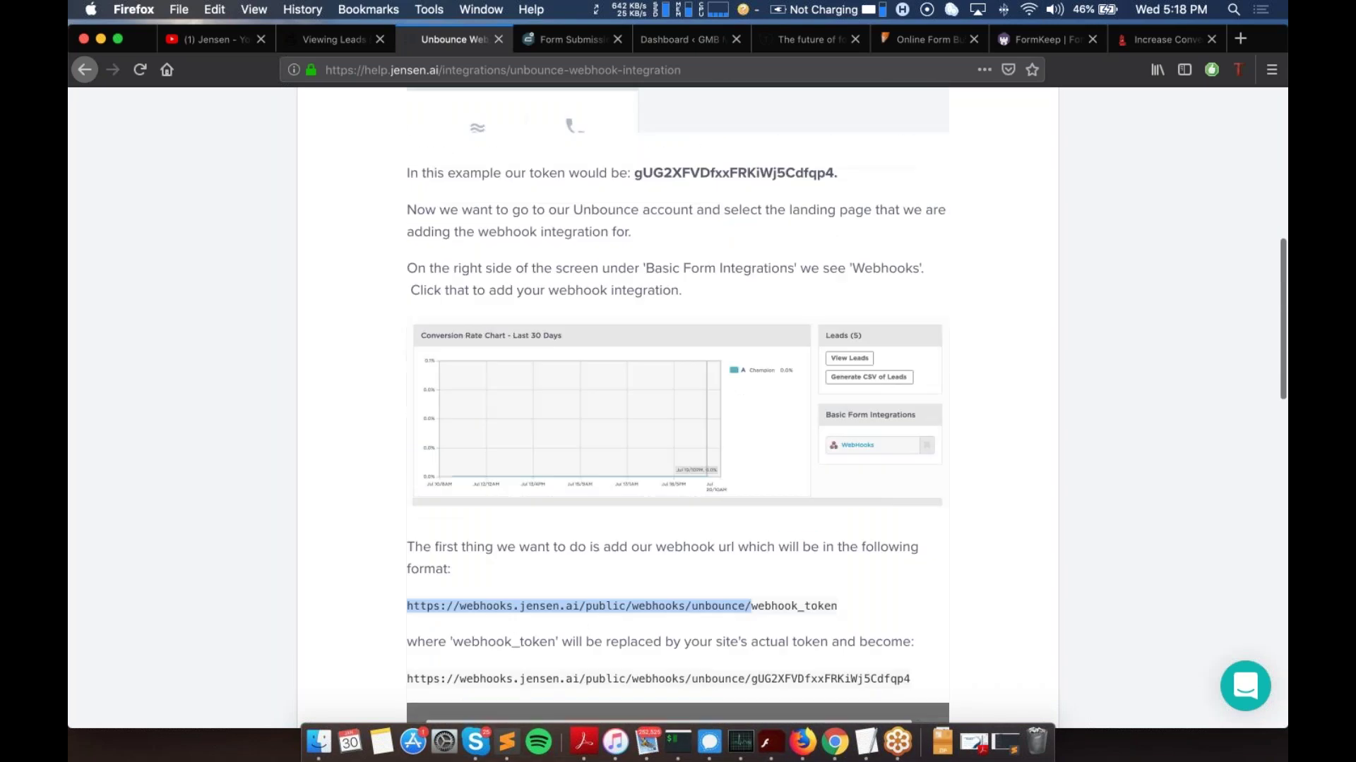
scroll(678, 407, up, 3)
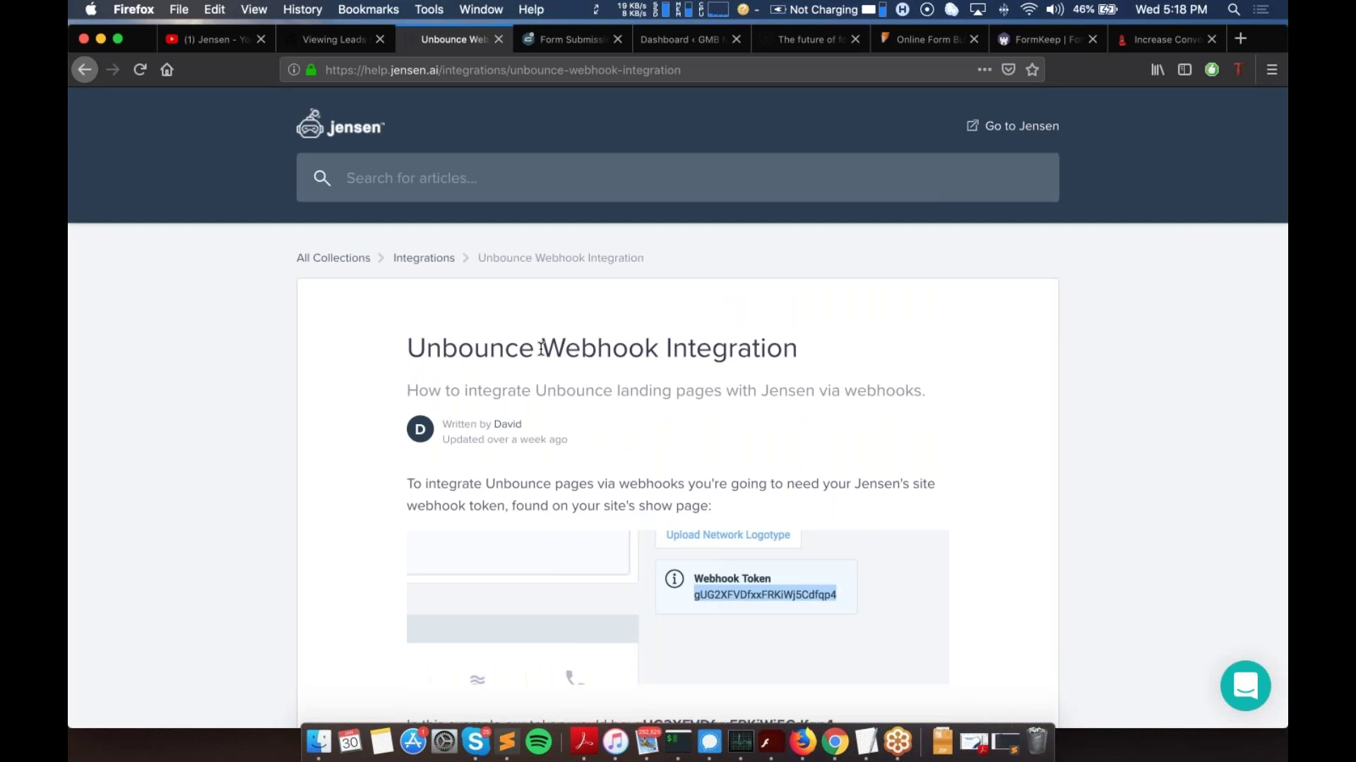
scroll(541, 348, down, 15)
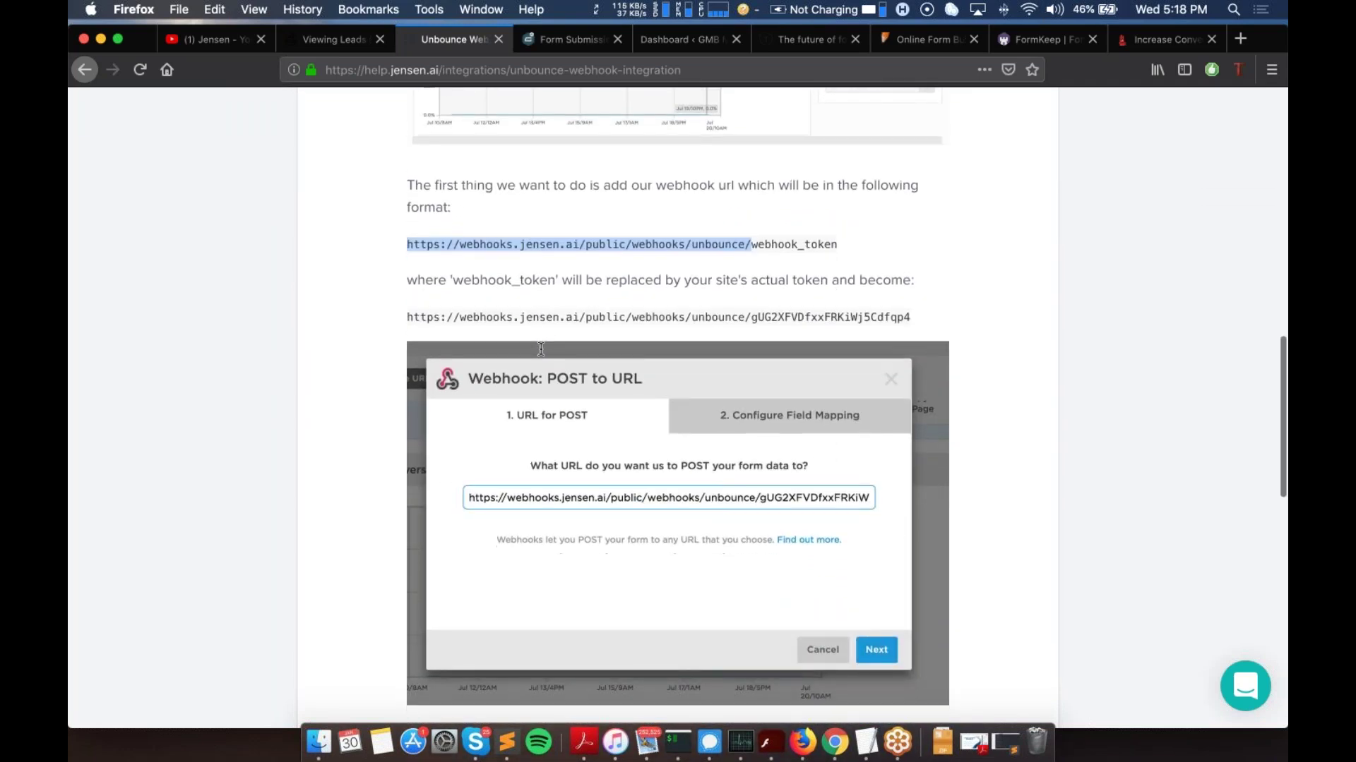
scroll(541, 348, down, 2)
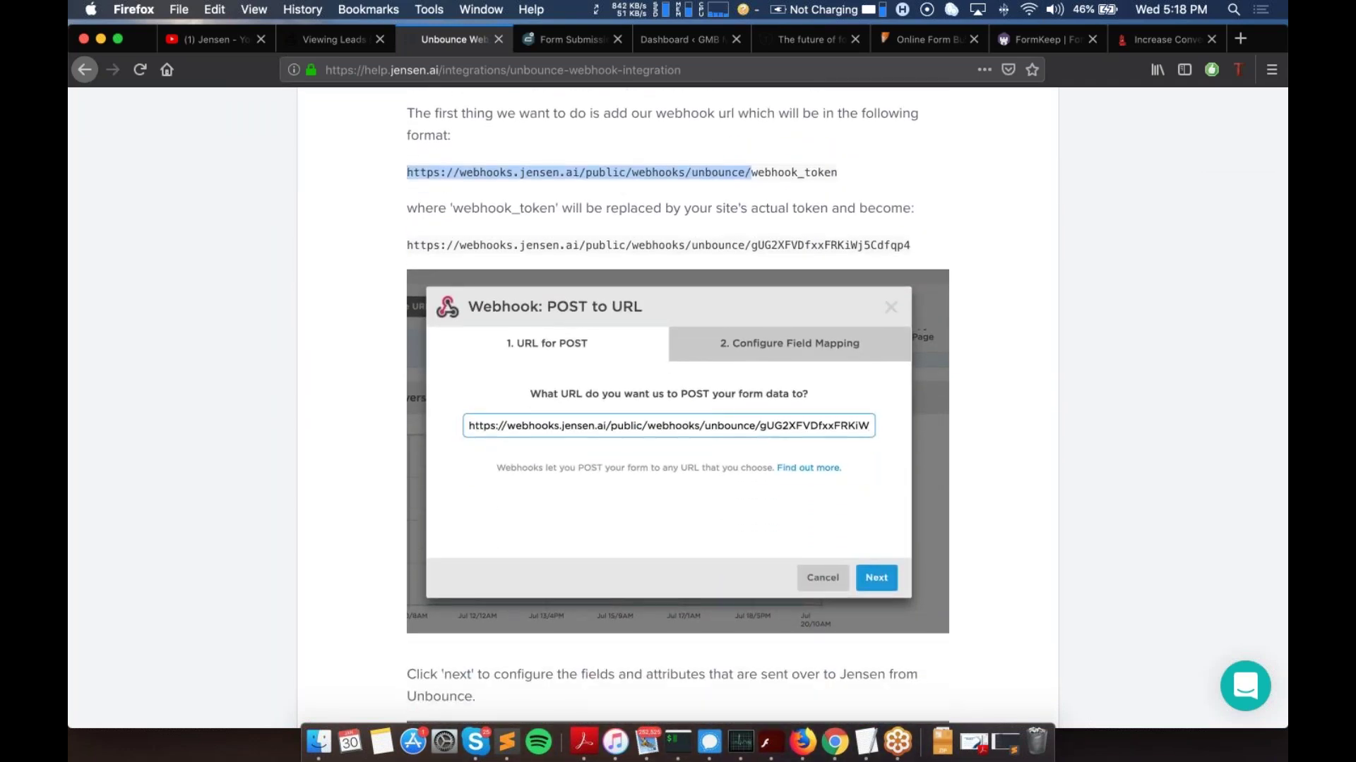
scroll(433, 345, up, 5)
Step: Select the article's webhook URL format, including unbounce and the webhook_token placeholder, then close it
click(433, 346)
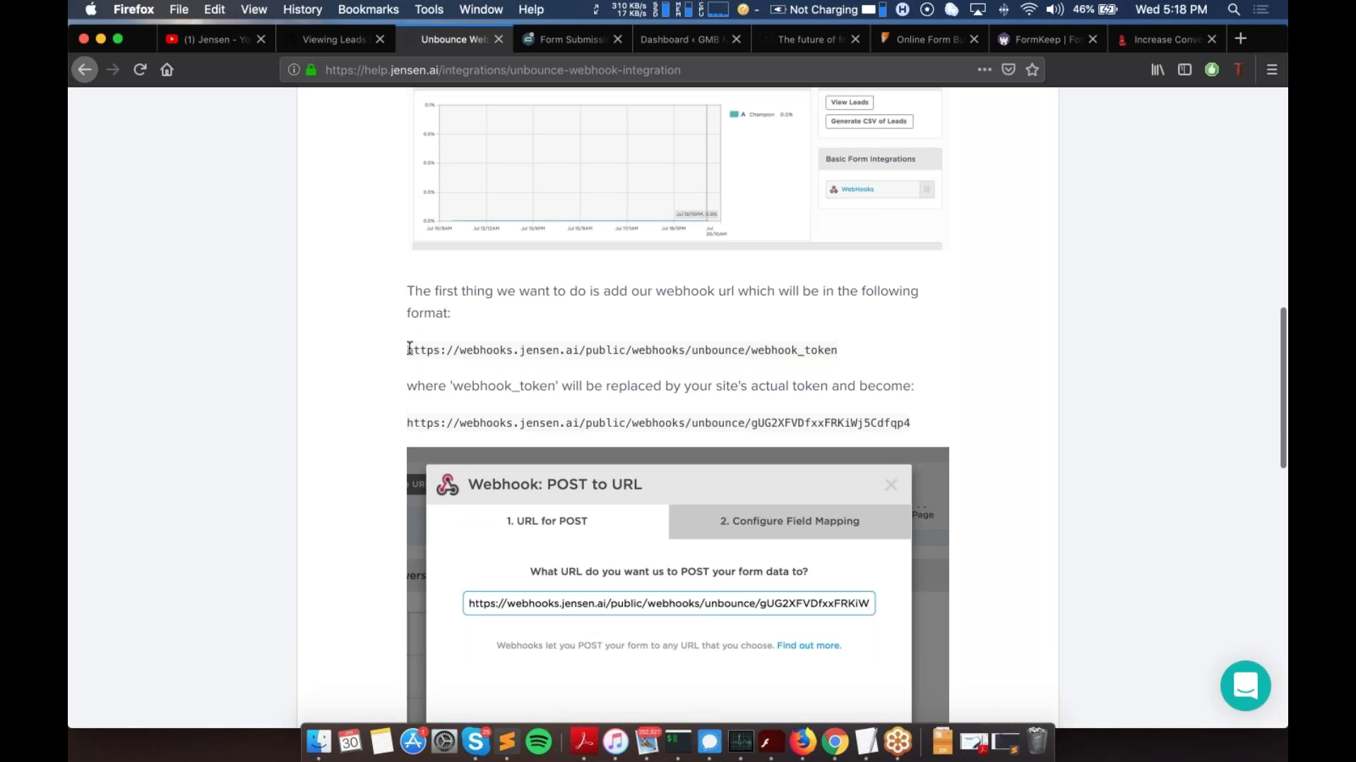
drag(408, 350, 692, 350)
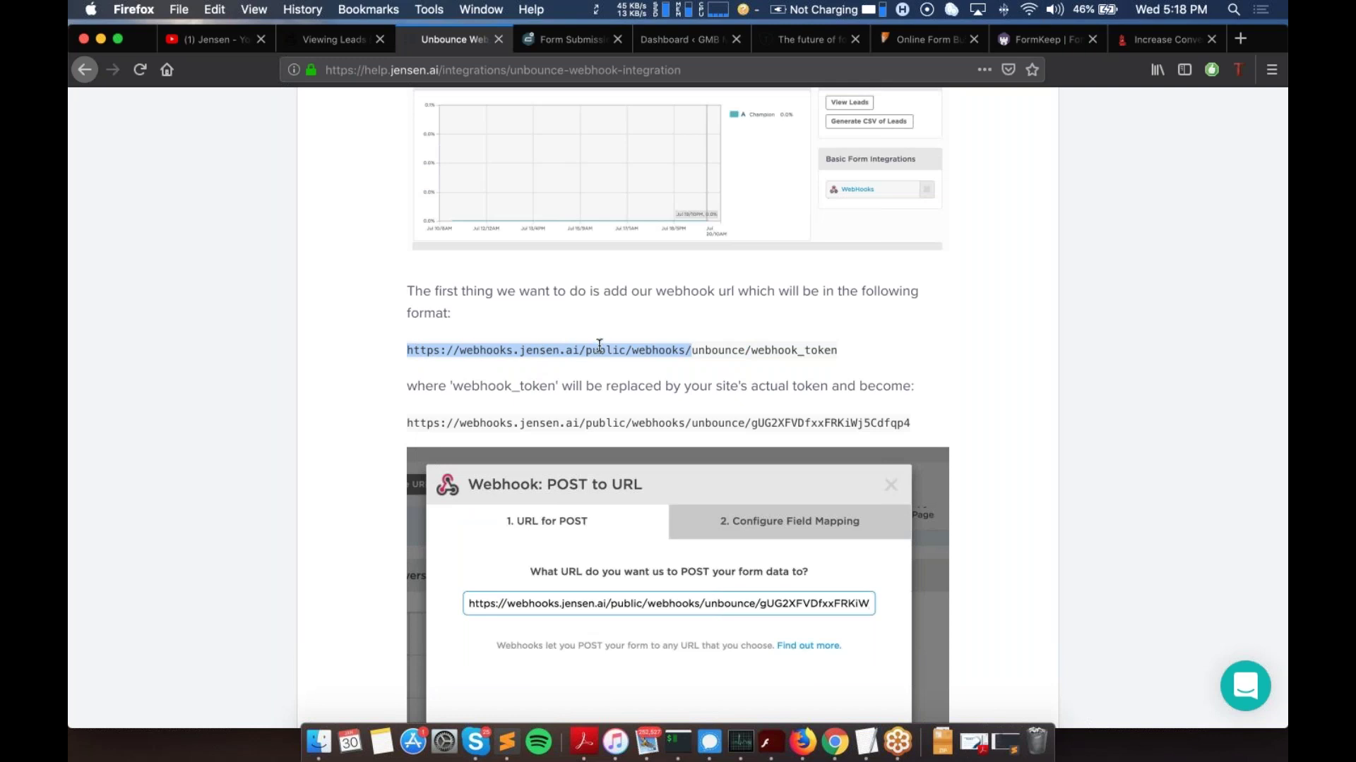
double_click(718, 349)
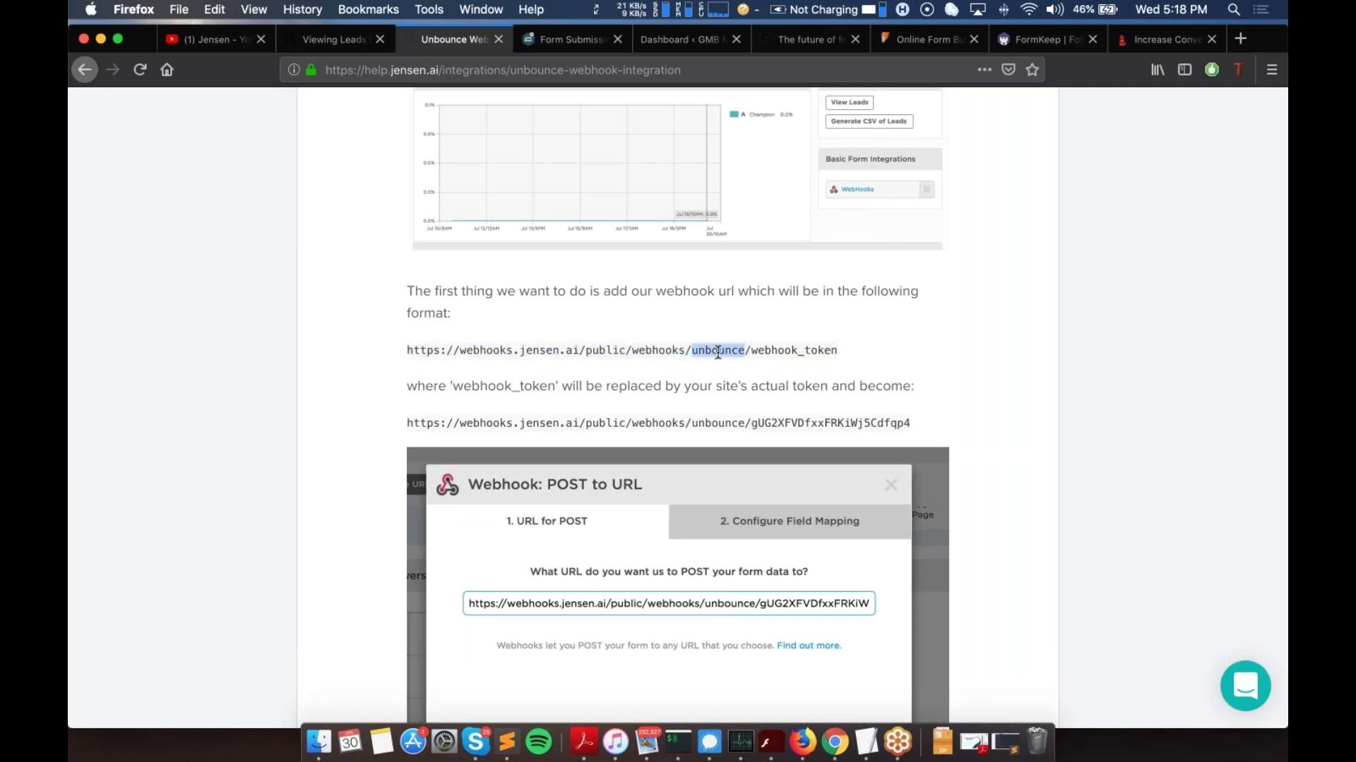
double_click(779, 351)
triple_click(796, 348)
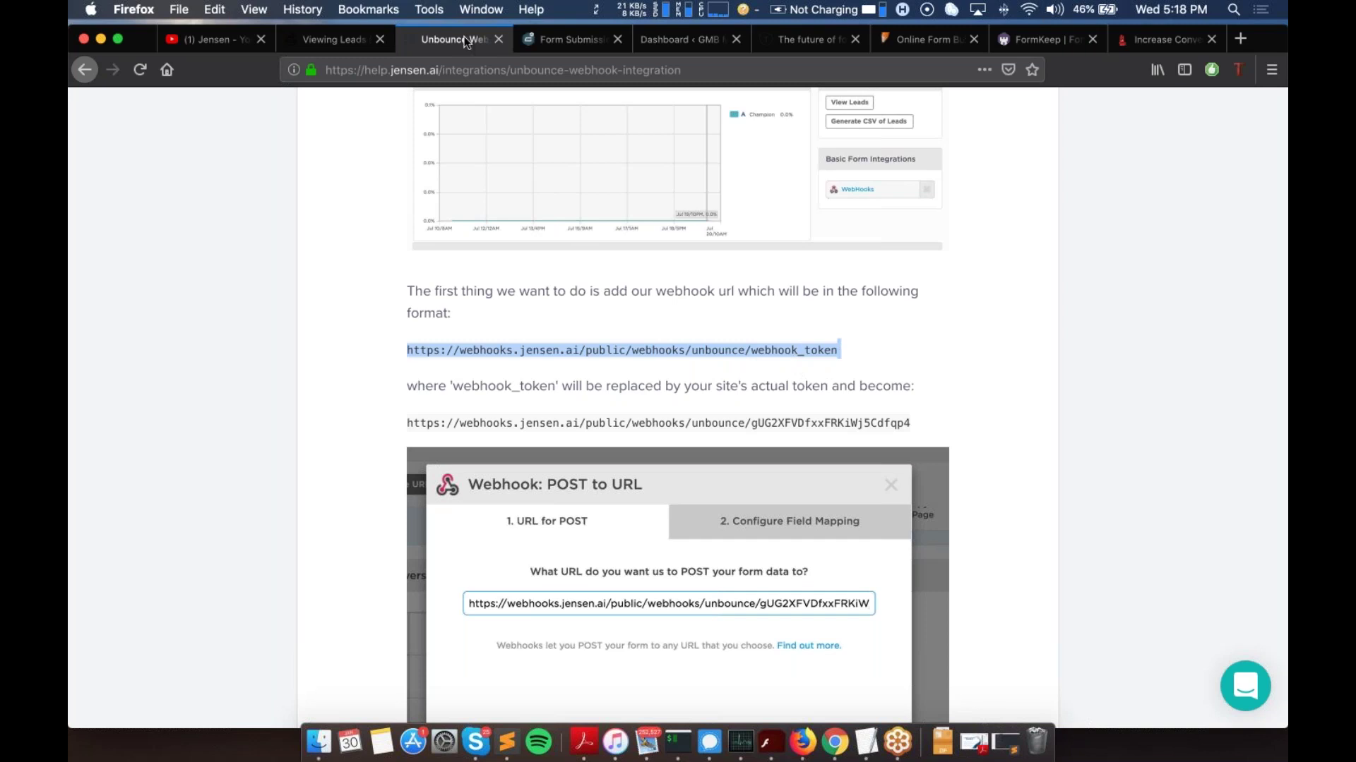
click(502, 40)
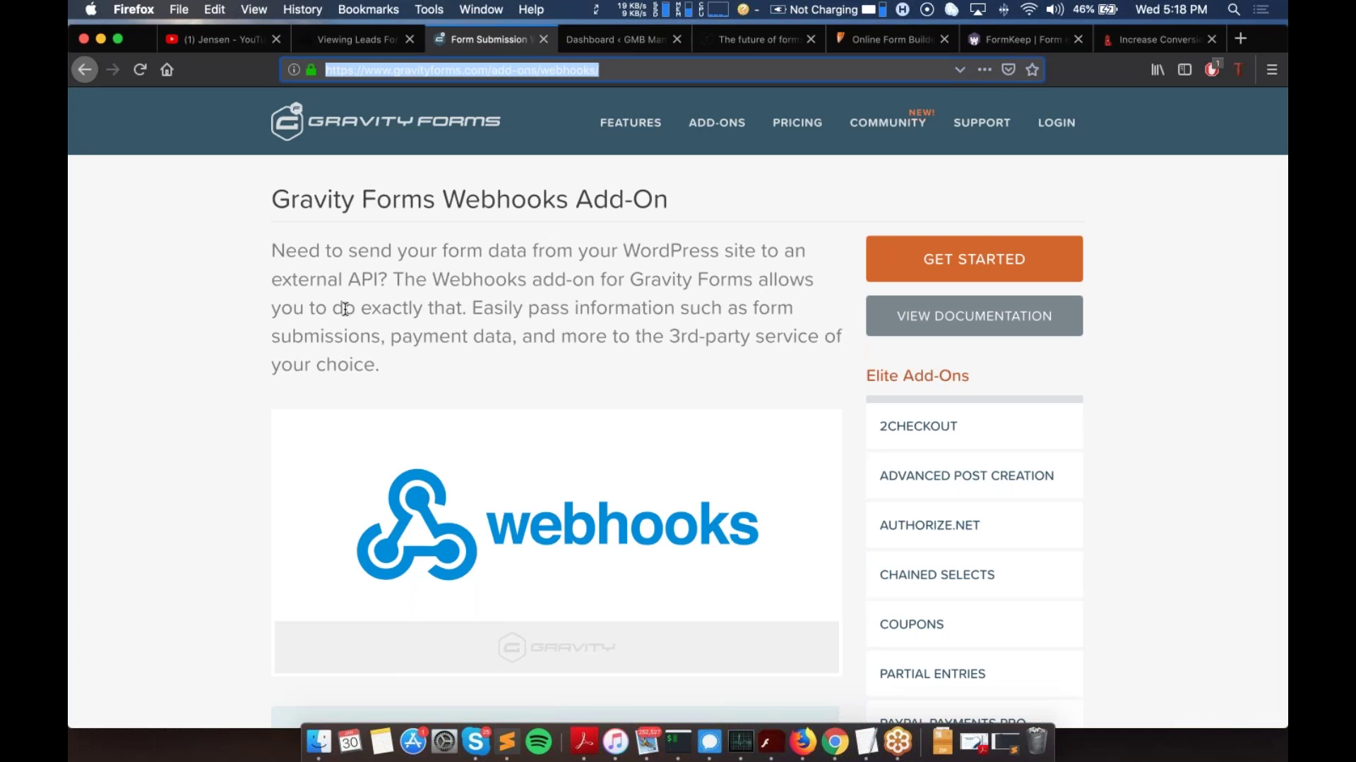
Step: Return to the Jensen leads page and bring up the Webinar Demo Campaign's Sites list
click(326, 42)
scroll(1002, 340, up, 5)
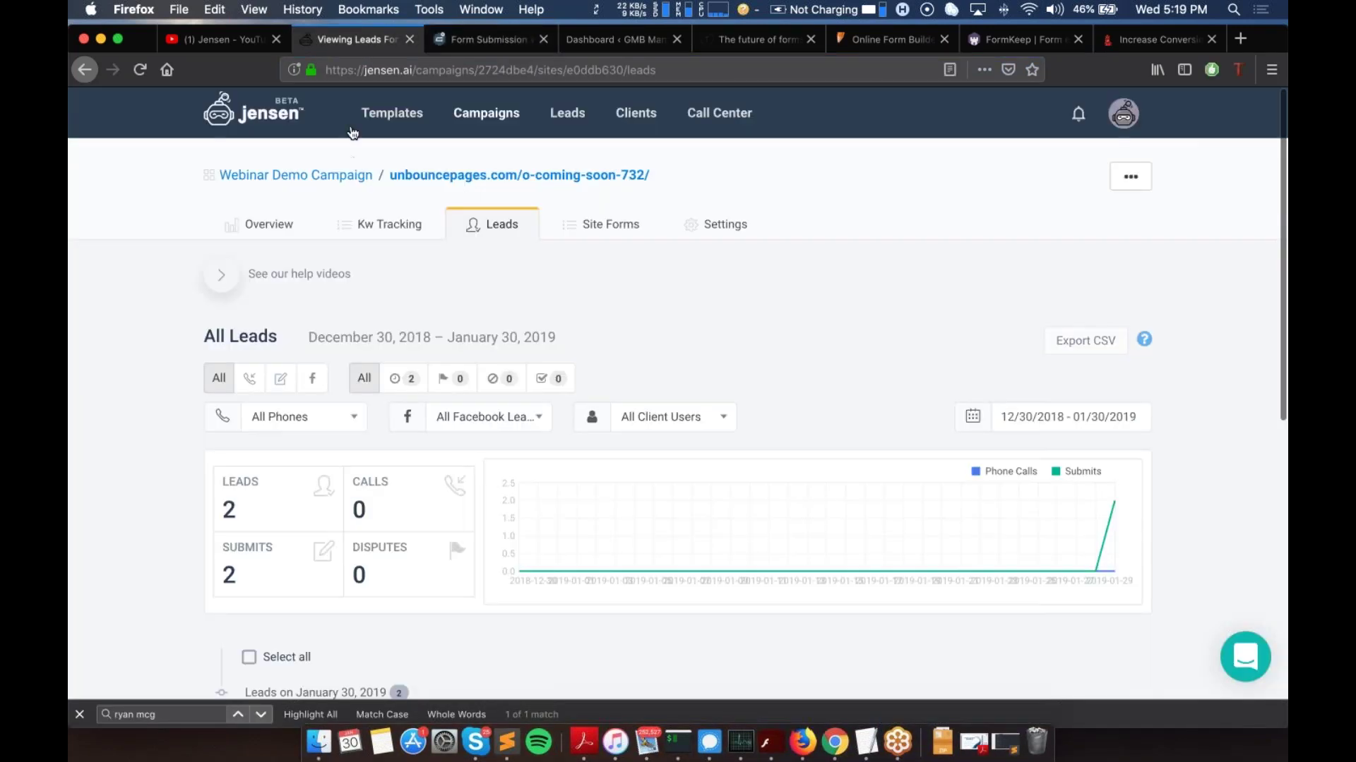
click(305, 184)
scroll(678, 395, down, 6)
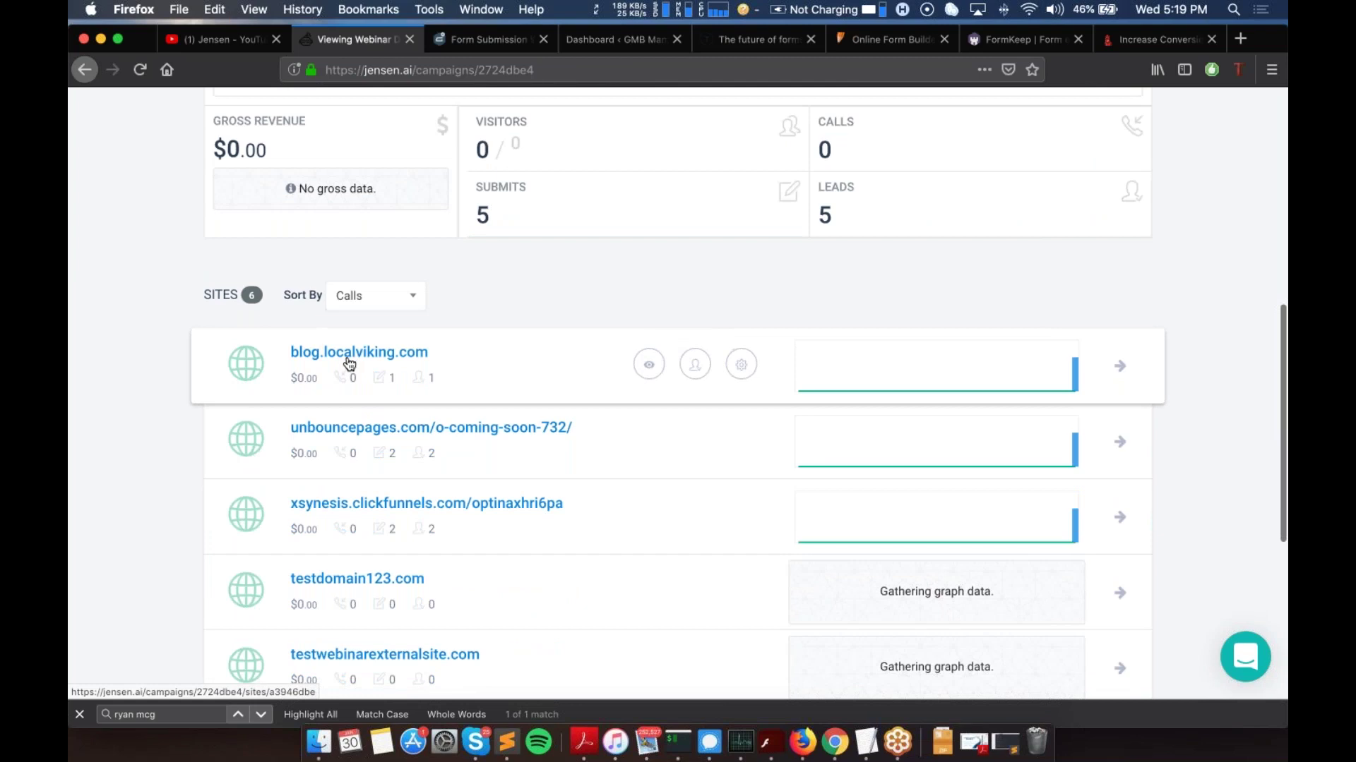
Step: Open the blog.localviking.com site setup page and select its embed script code
click(349, 356)
scroll(493, 404, down, 20)
scroll(486, 404, down, 5)
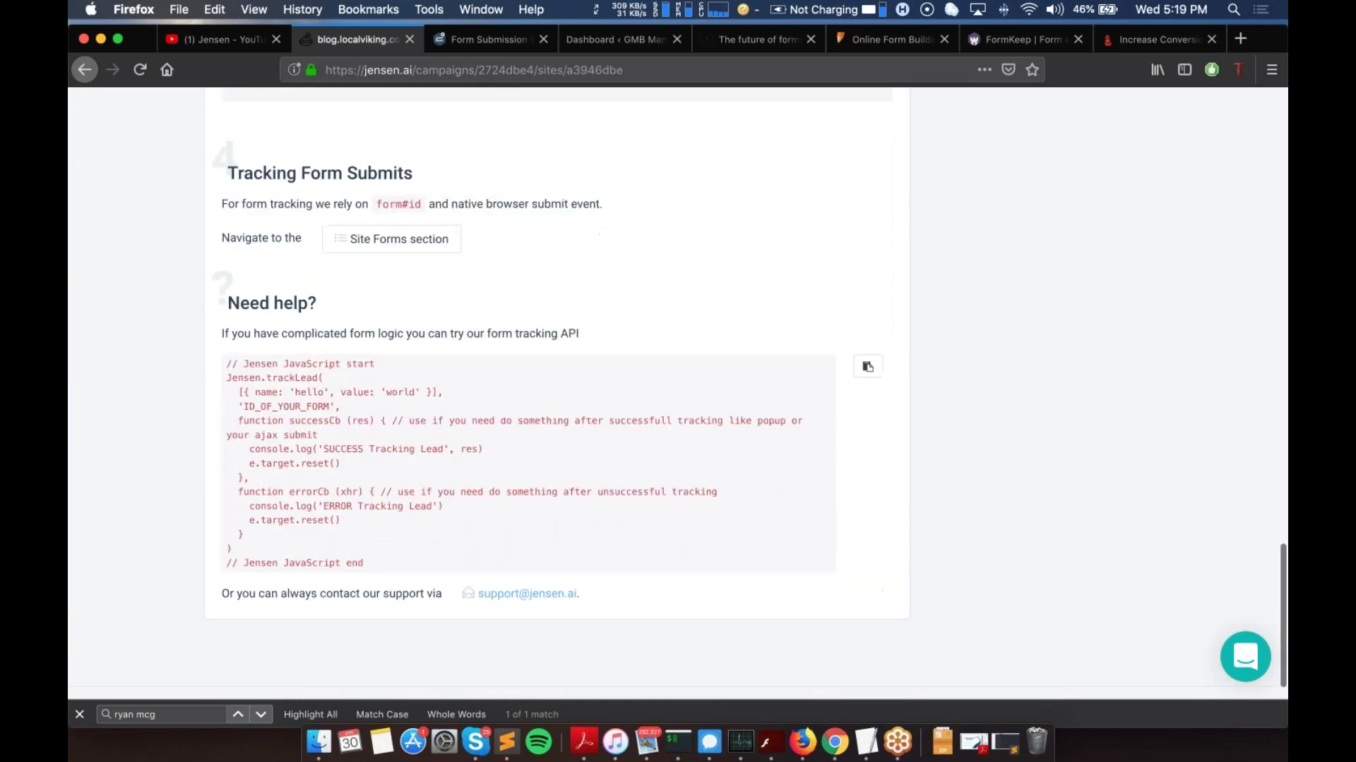
scroll(486, 404, up, 10)
scroll(485, 404, up, 6)
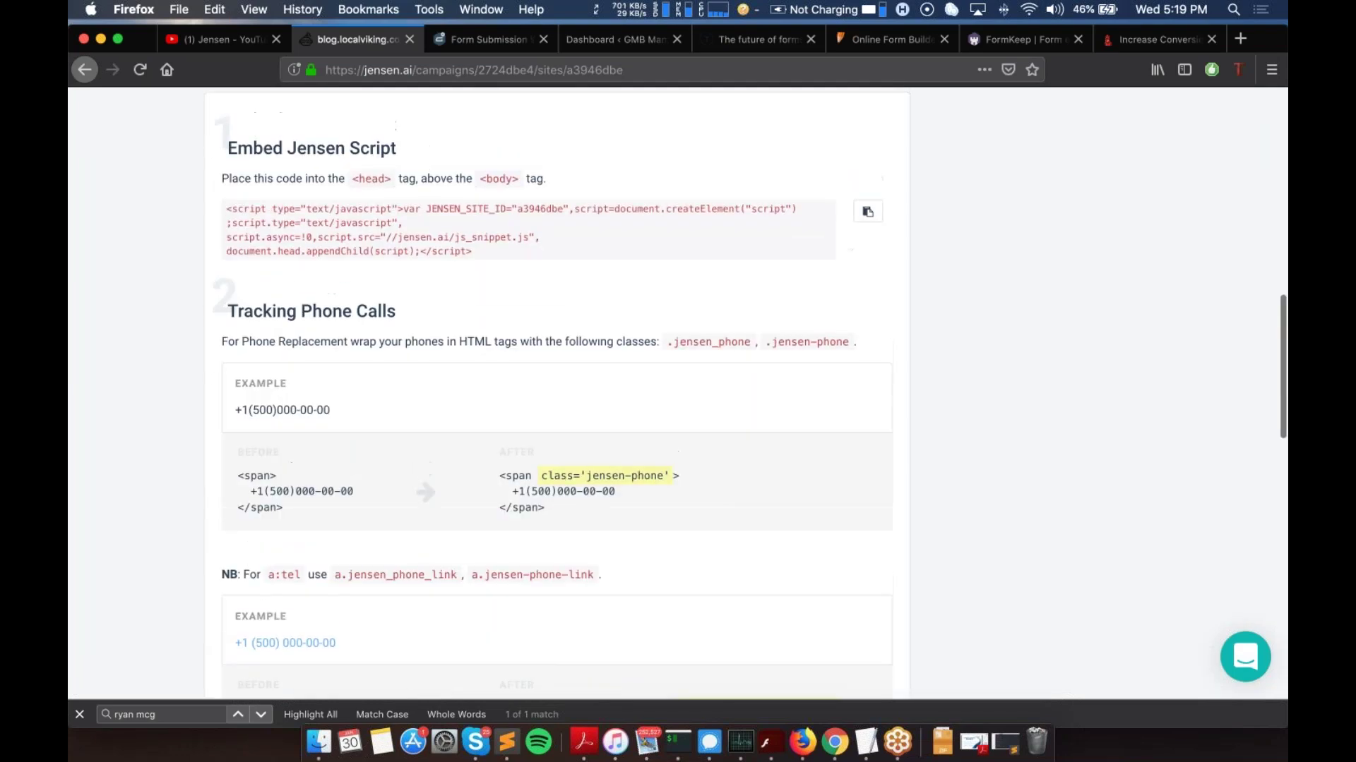
drag(227, 311, 484, 354)
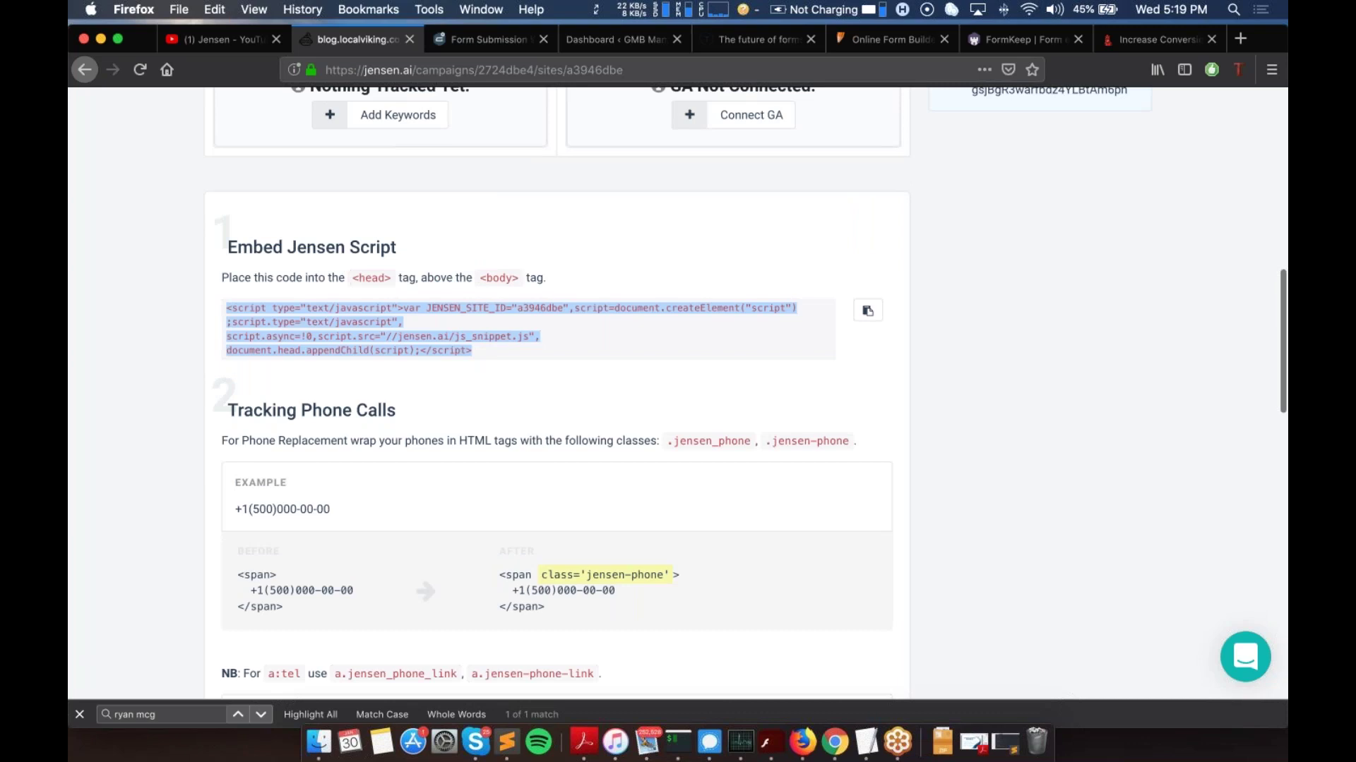
Step: Scroll through the remaining form tracking code sections, then bring up the Gravity Forms Webhooks Add-On page
scroll(341, 373, down, 1)
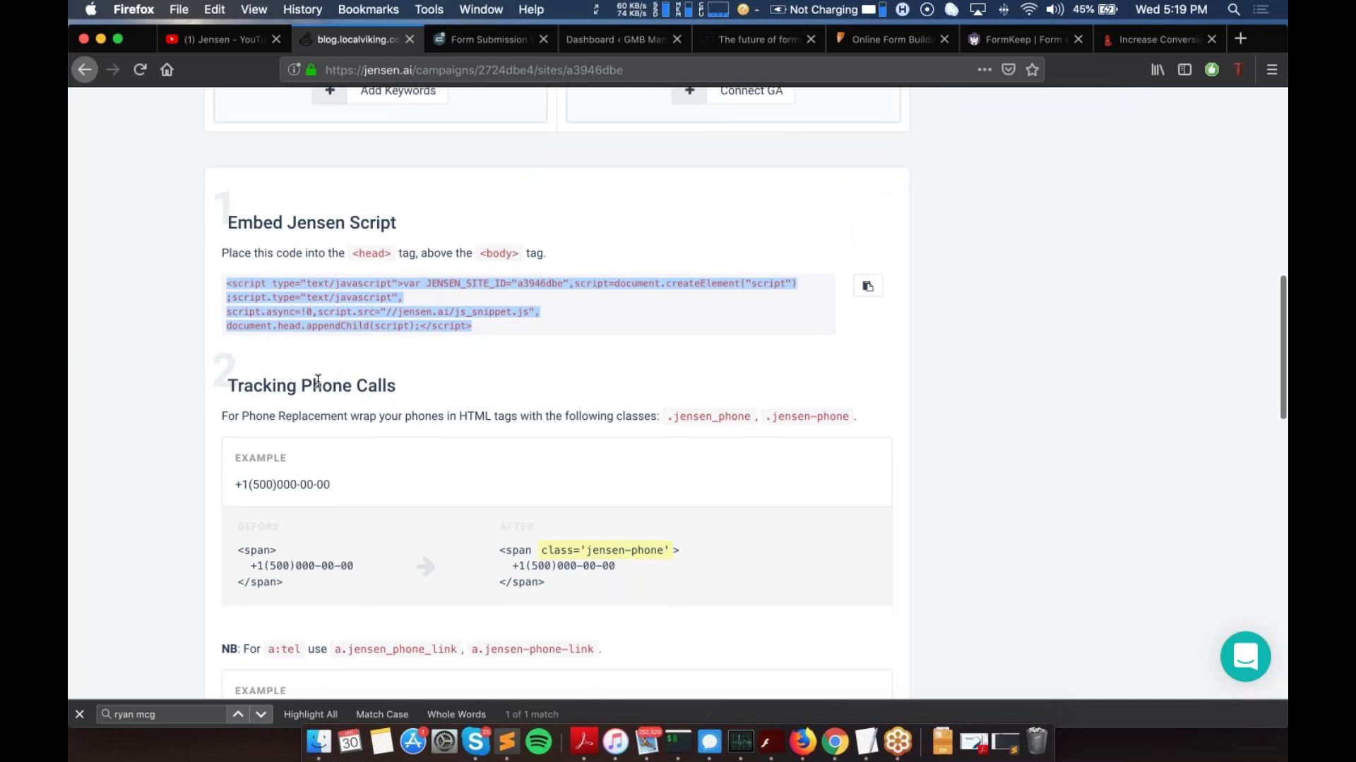
scroll(317, 382, down, 10)
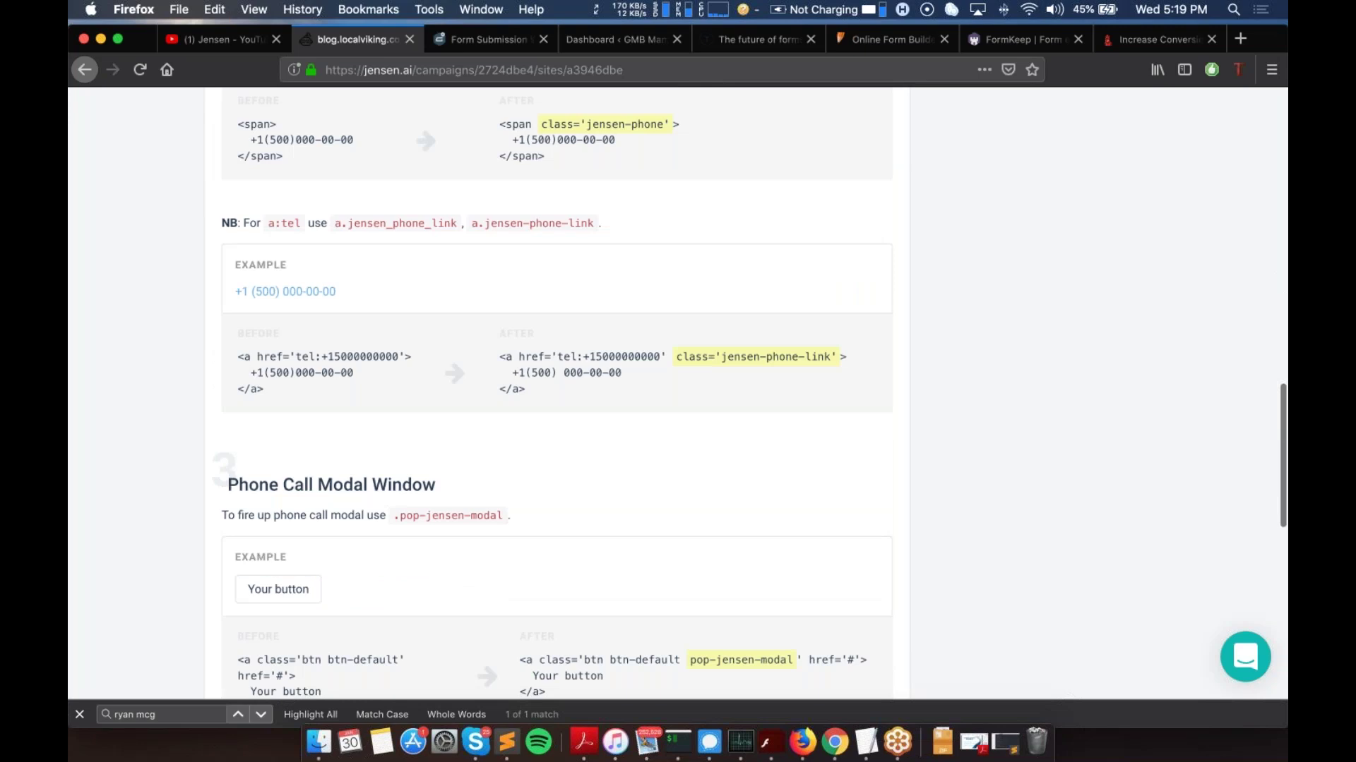
scroll(550, 393, down, 2)
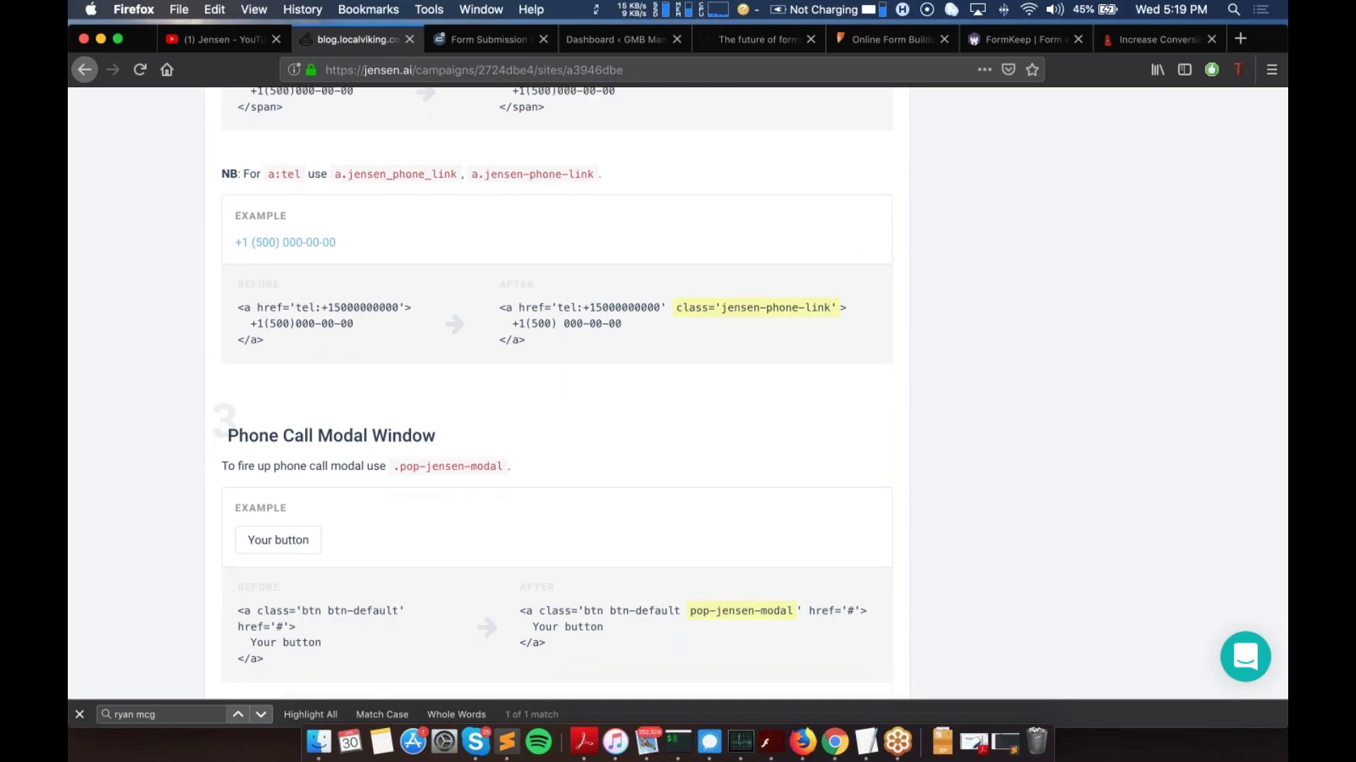
scroll(551, 392, down, 13)
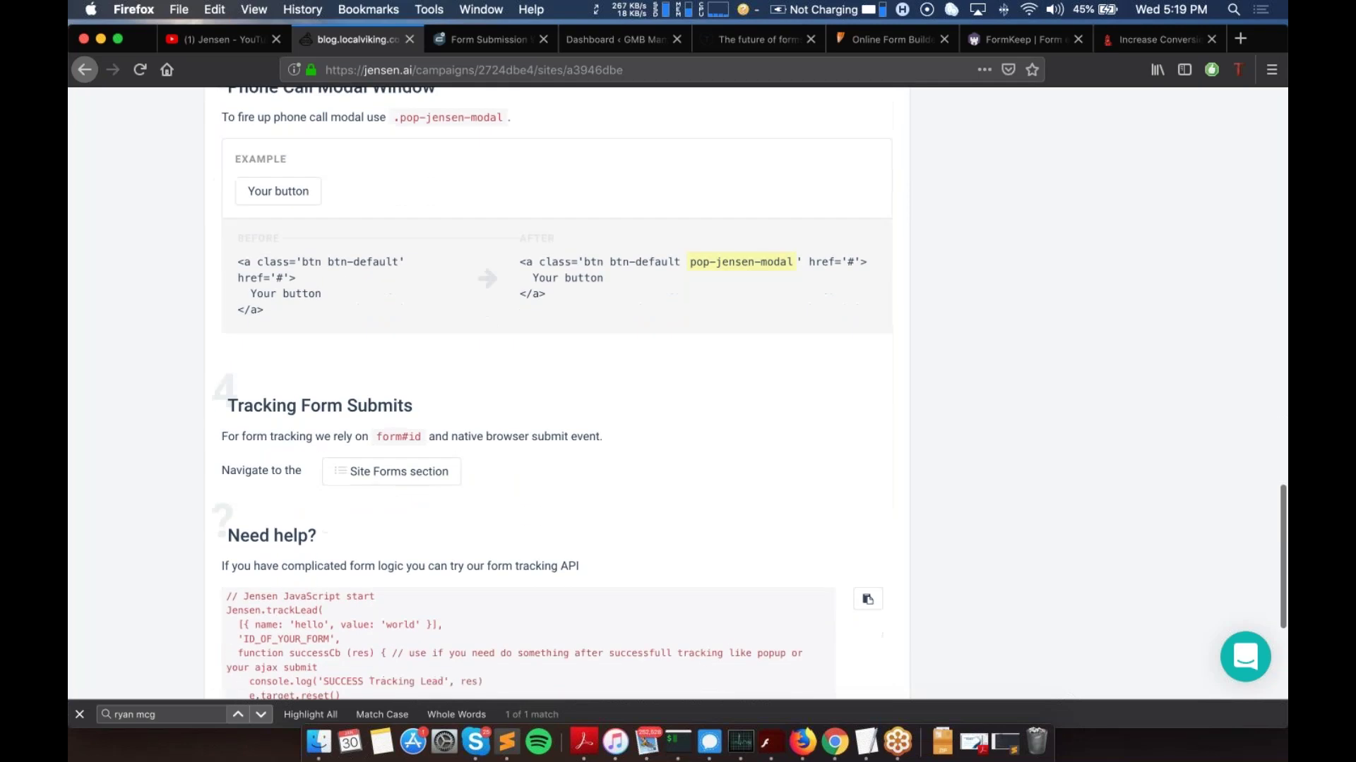
scroll(316, 380, down, 1)
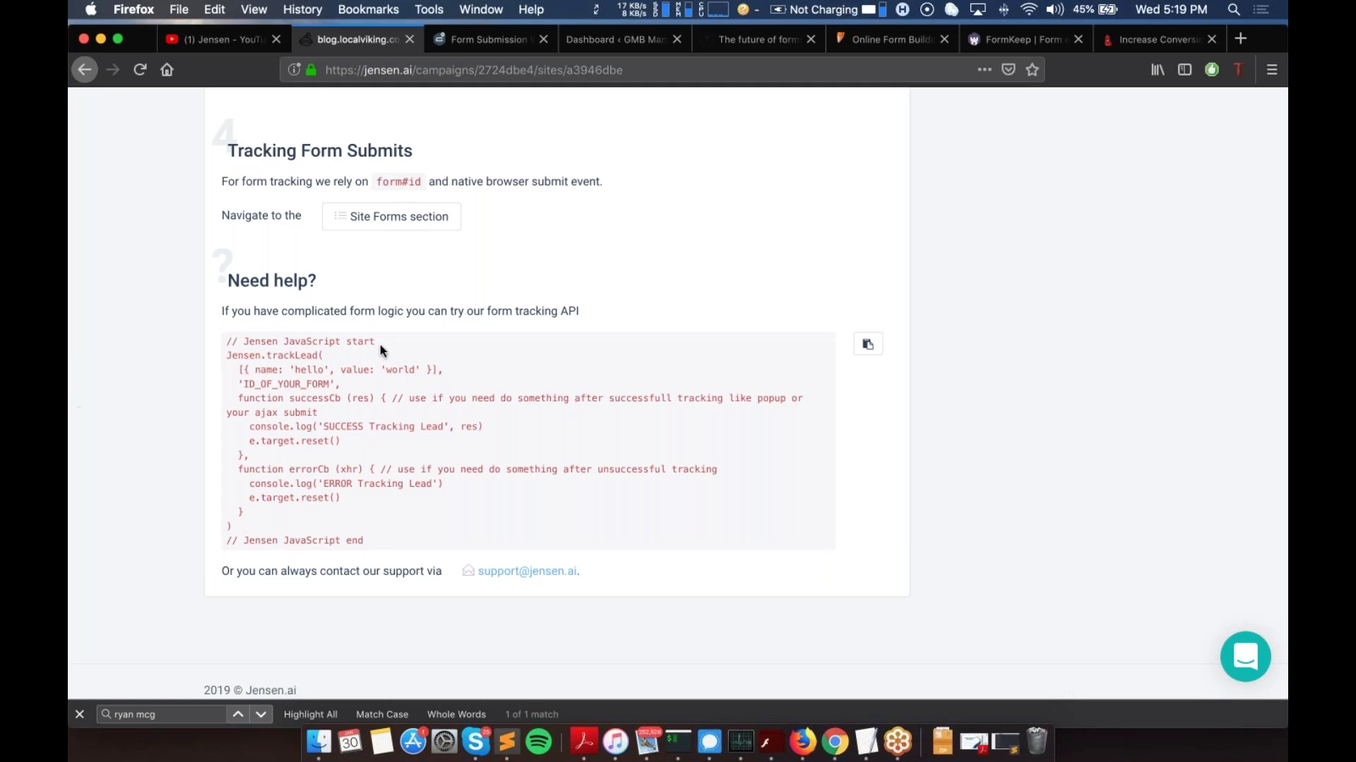
drag(224, 345, 260, 342)
click(260, 342)
scroll(339, 344, up, 3)
scroll(339, 344, up, 15)
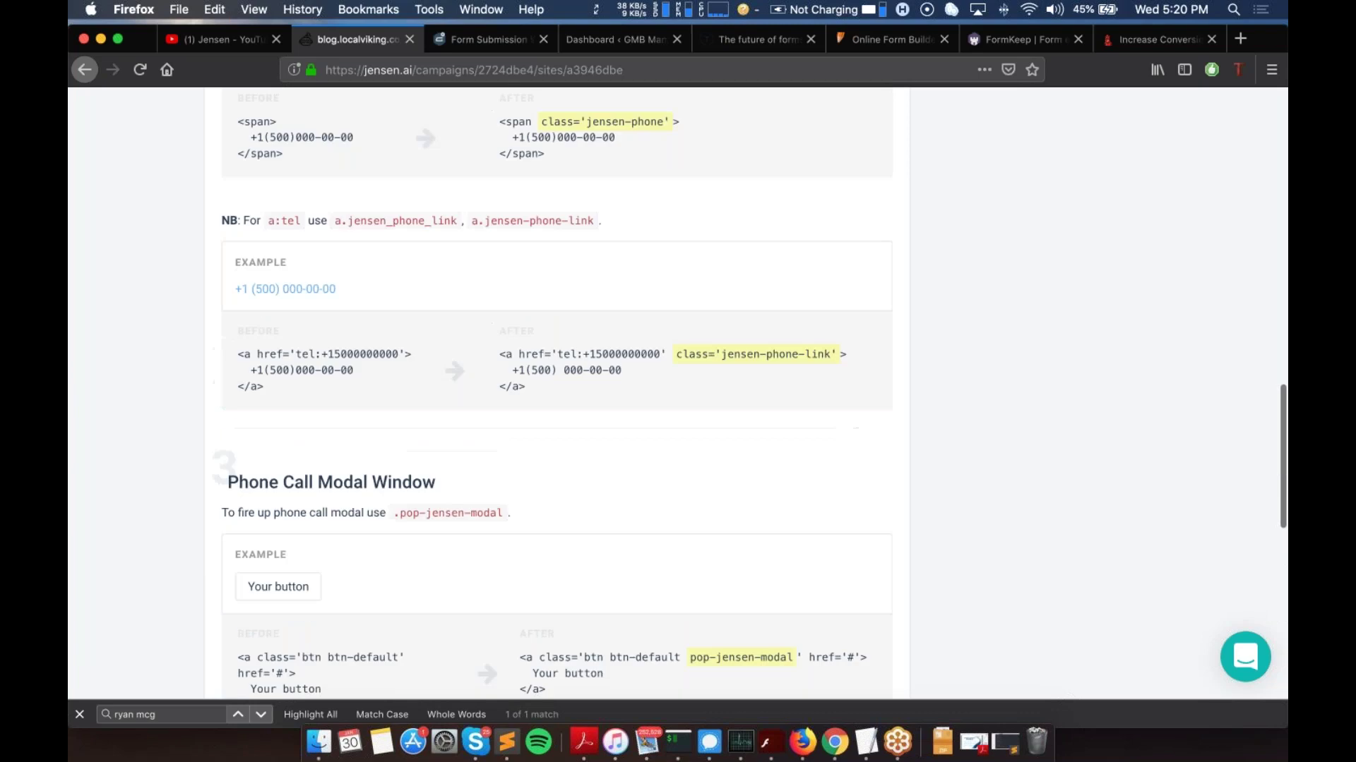
scroll(558, 388, up, 20)
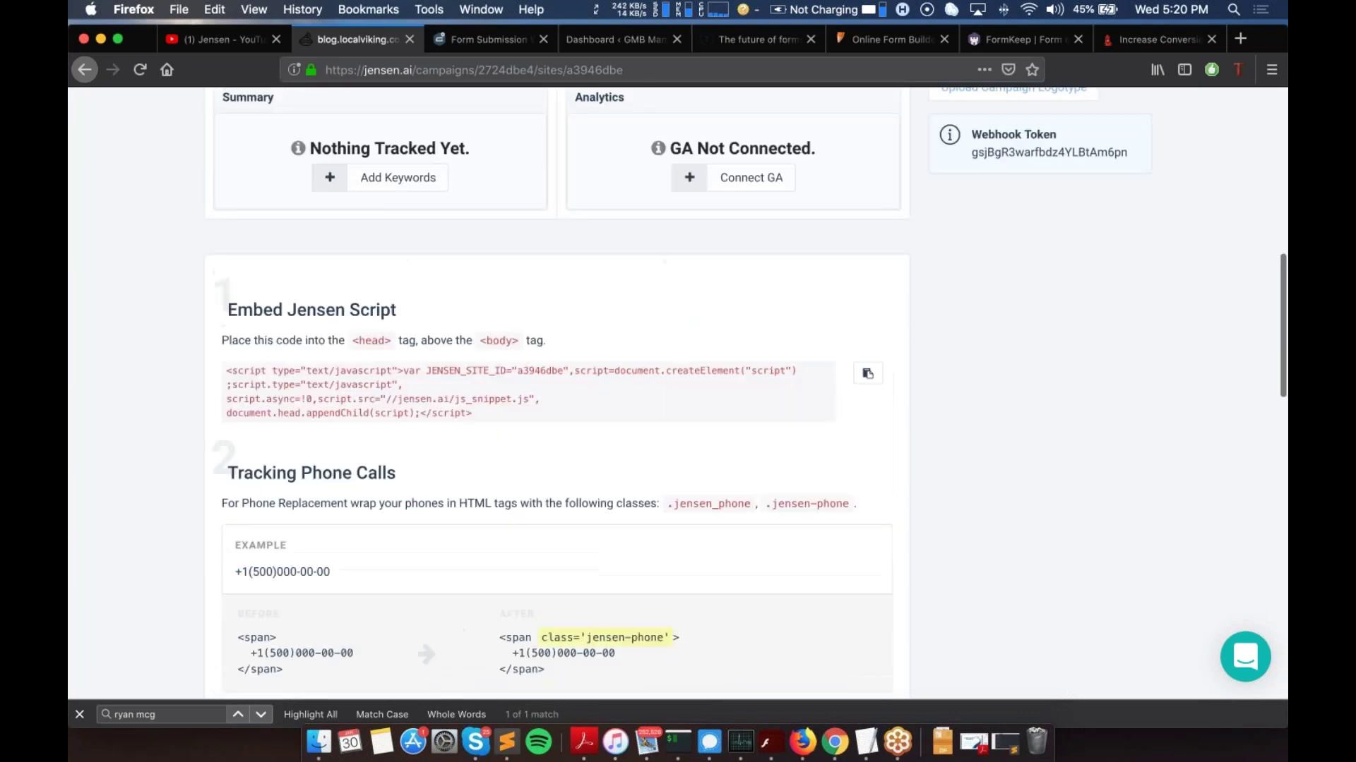
click(477, 41)
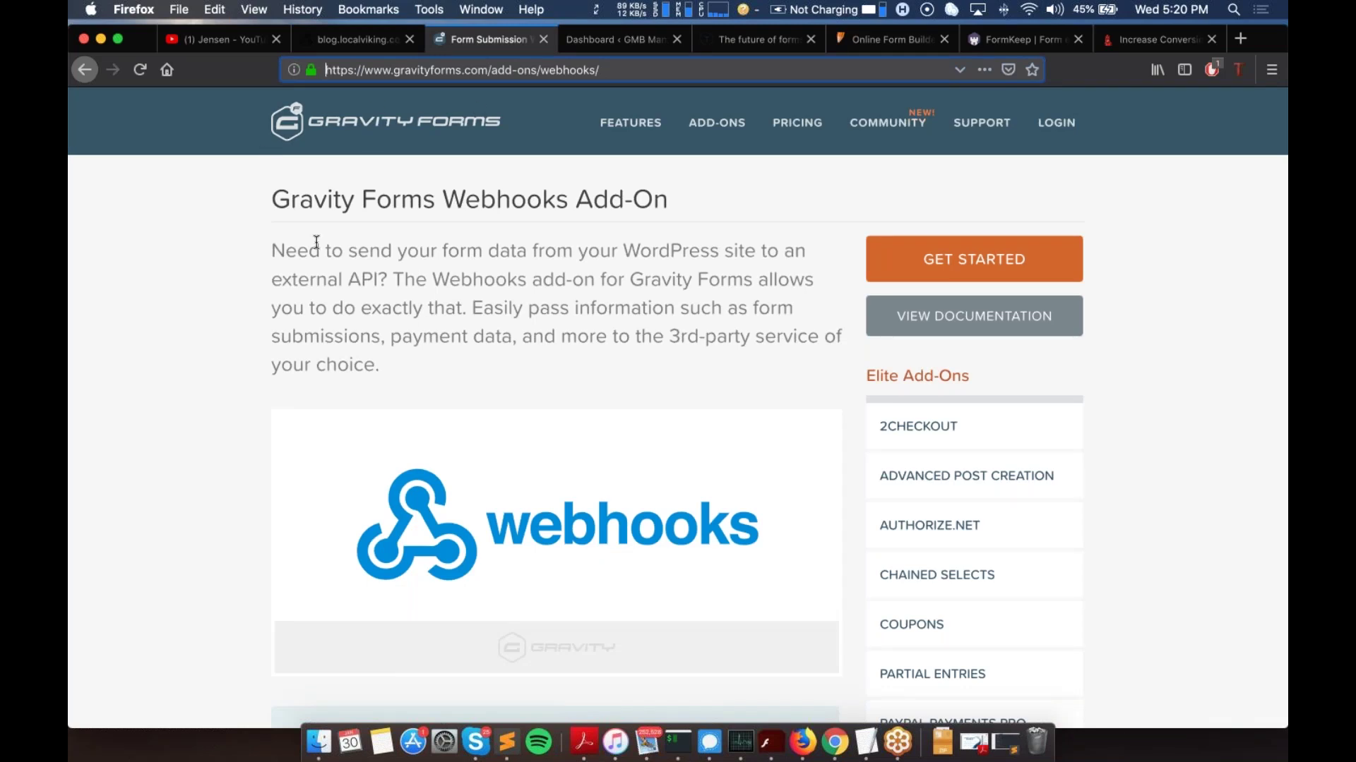
Step: Highlight Gravity Forms in the title and scroll through the Webhooks Add-On description
drag(268, 198, 429, 199)
click(463, 198)
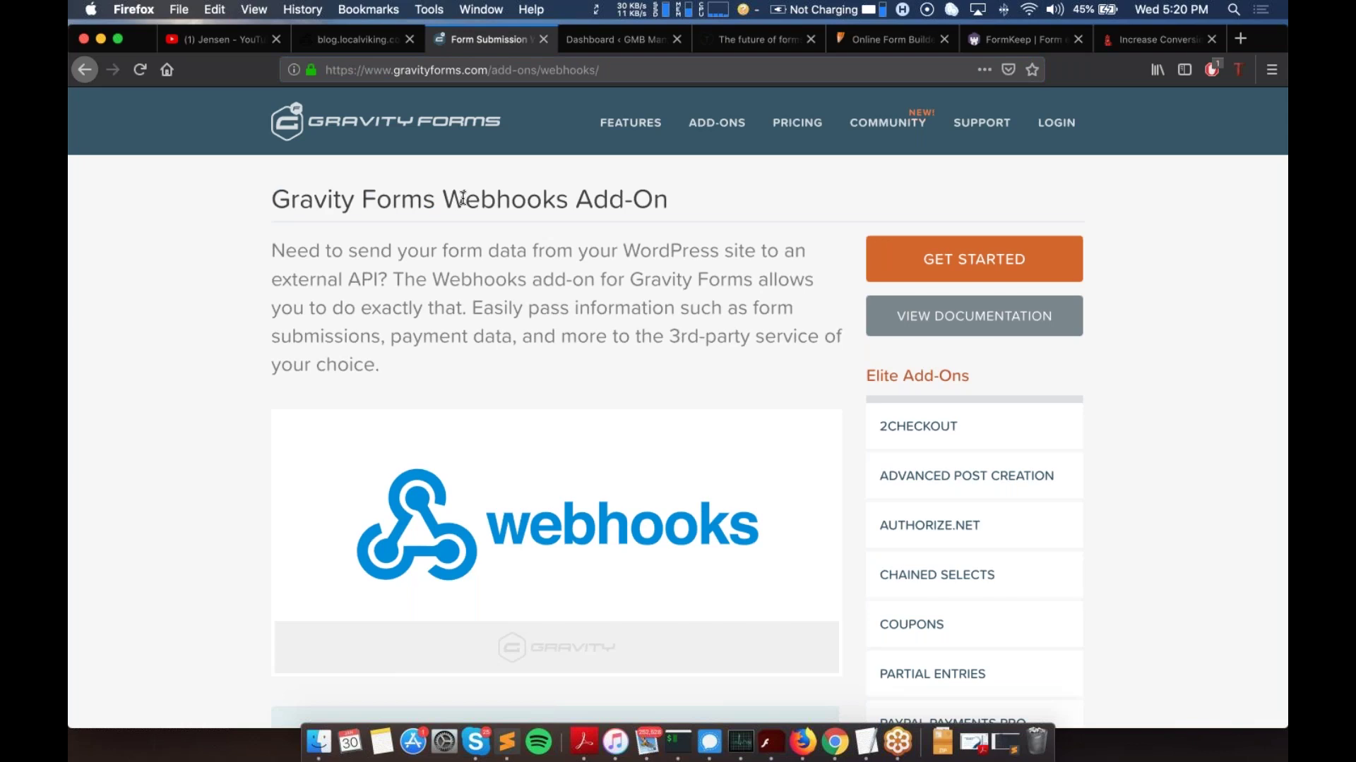
scroll(619, 254, down, 5)
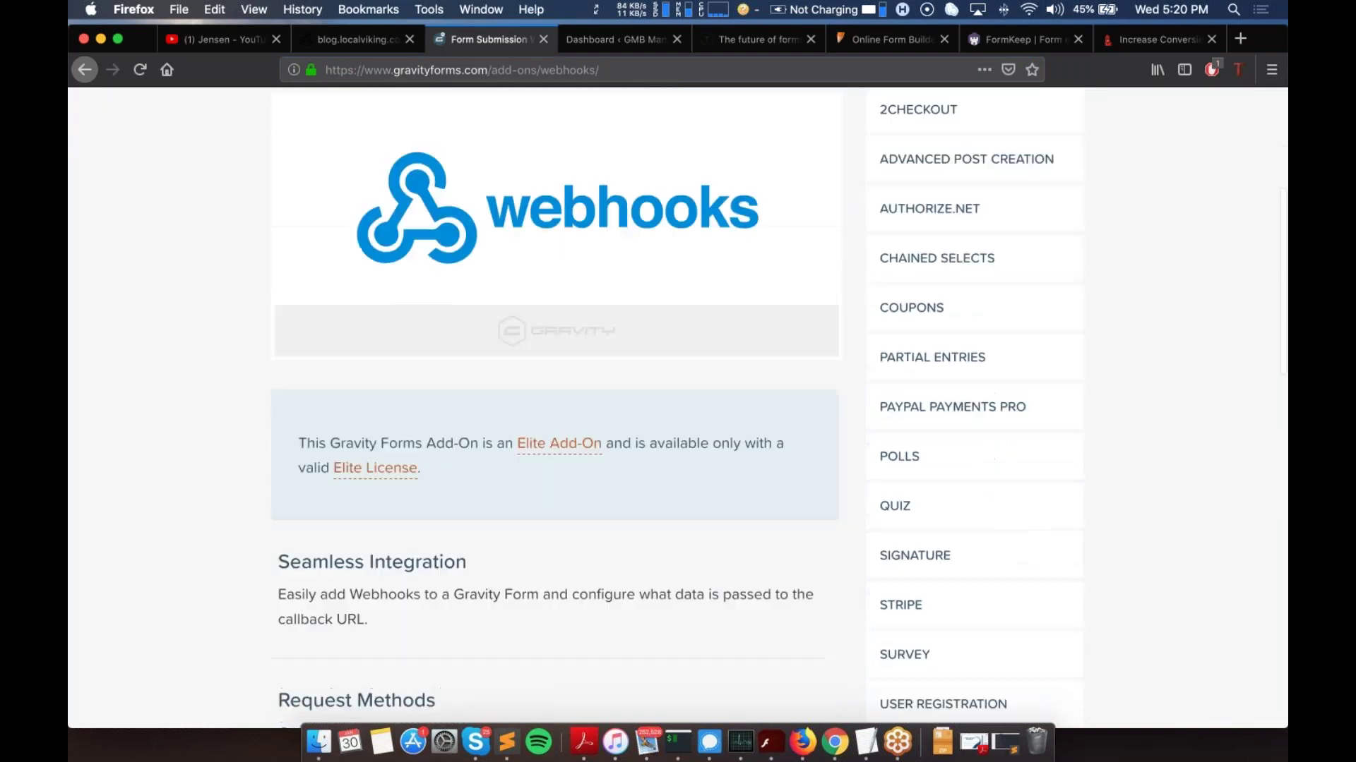
scroll(619, 254, up, 5)
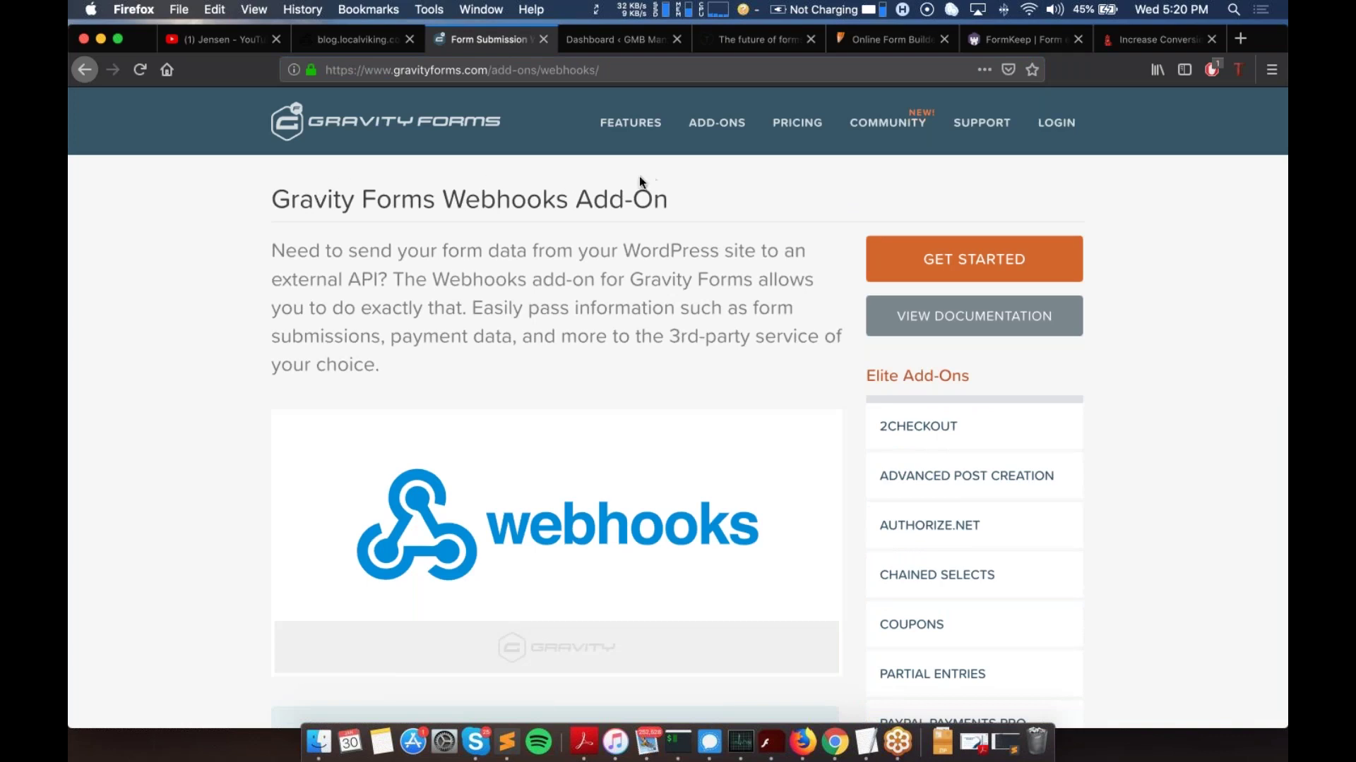
Step: Return to the Jensen blog.localviking.com overview and scroll through it
click(360, 40)
scroll(367, 486, up, 3)
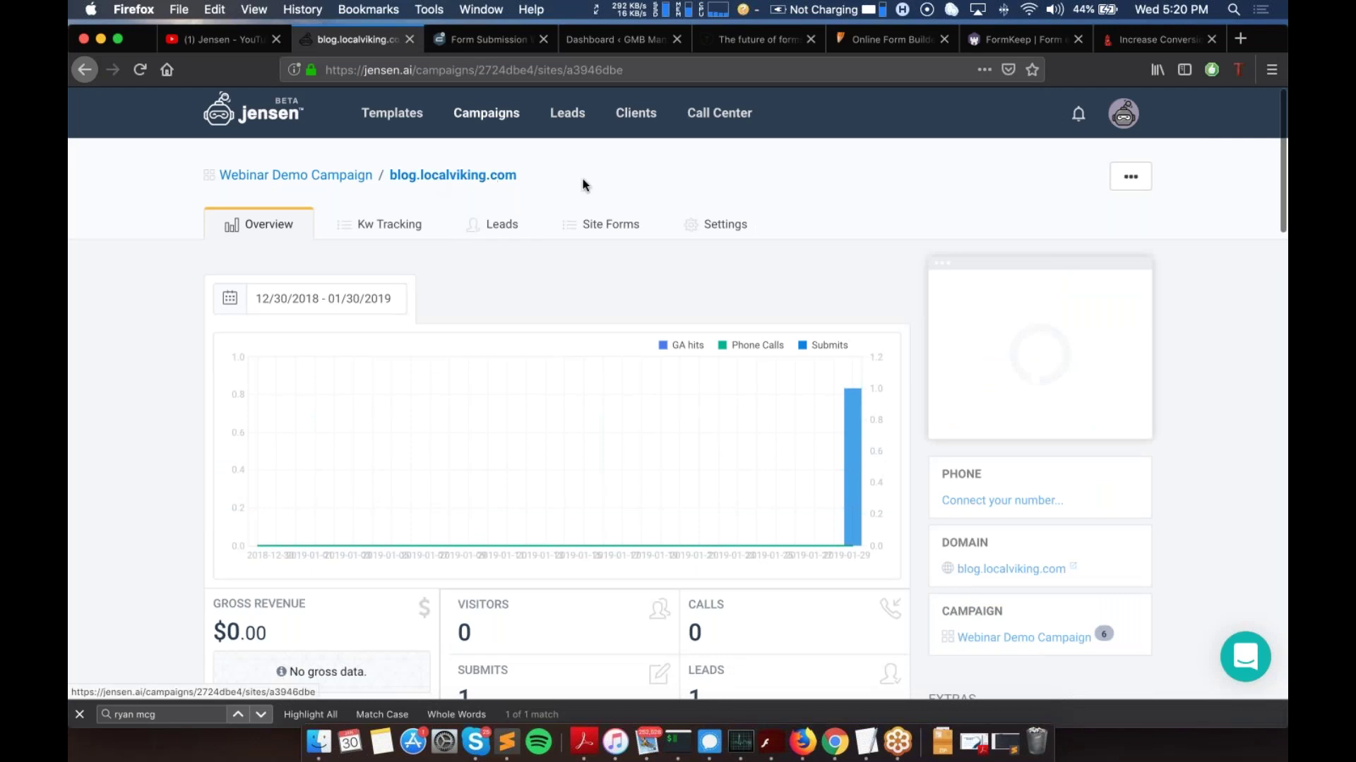
scroll(442, 182, down, 1)
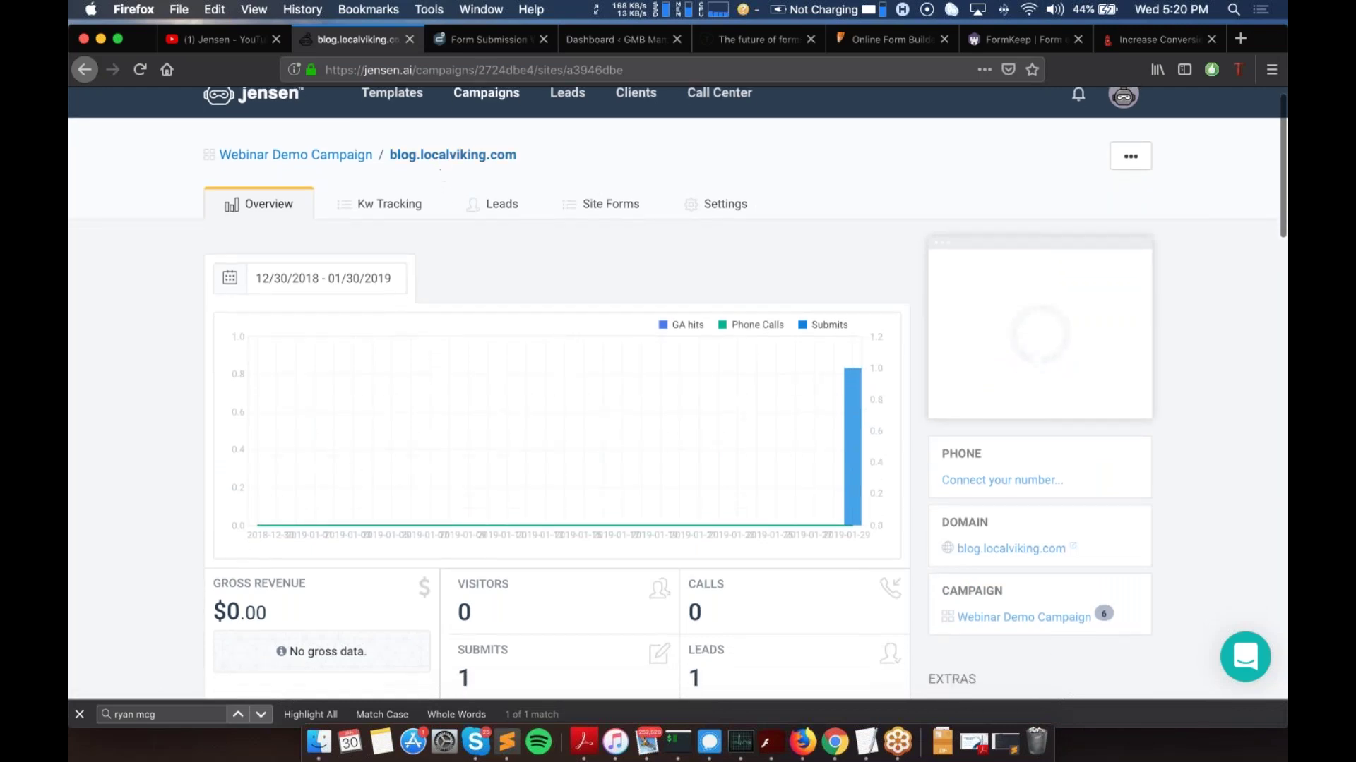
Step: Go from the Typeform tab to the WordPress dashboard and open the Gravity Forms forms list
click(744, 36)
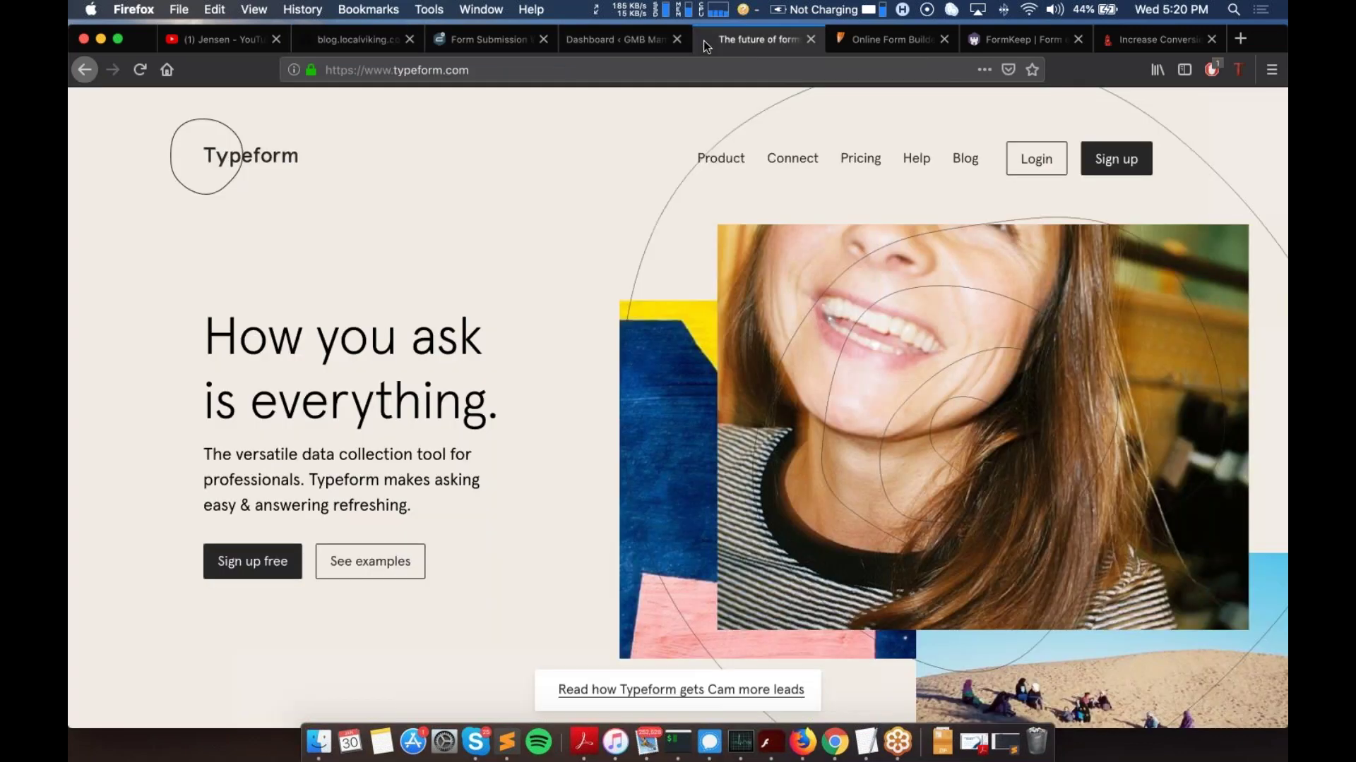
click(619, 35)
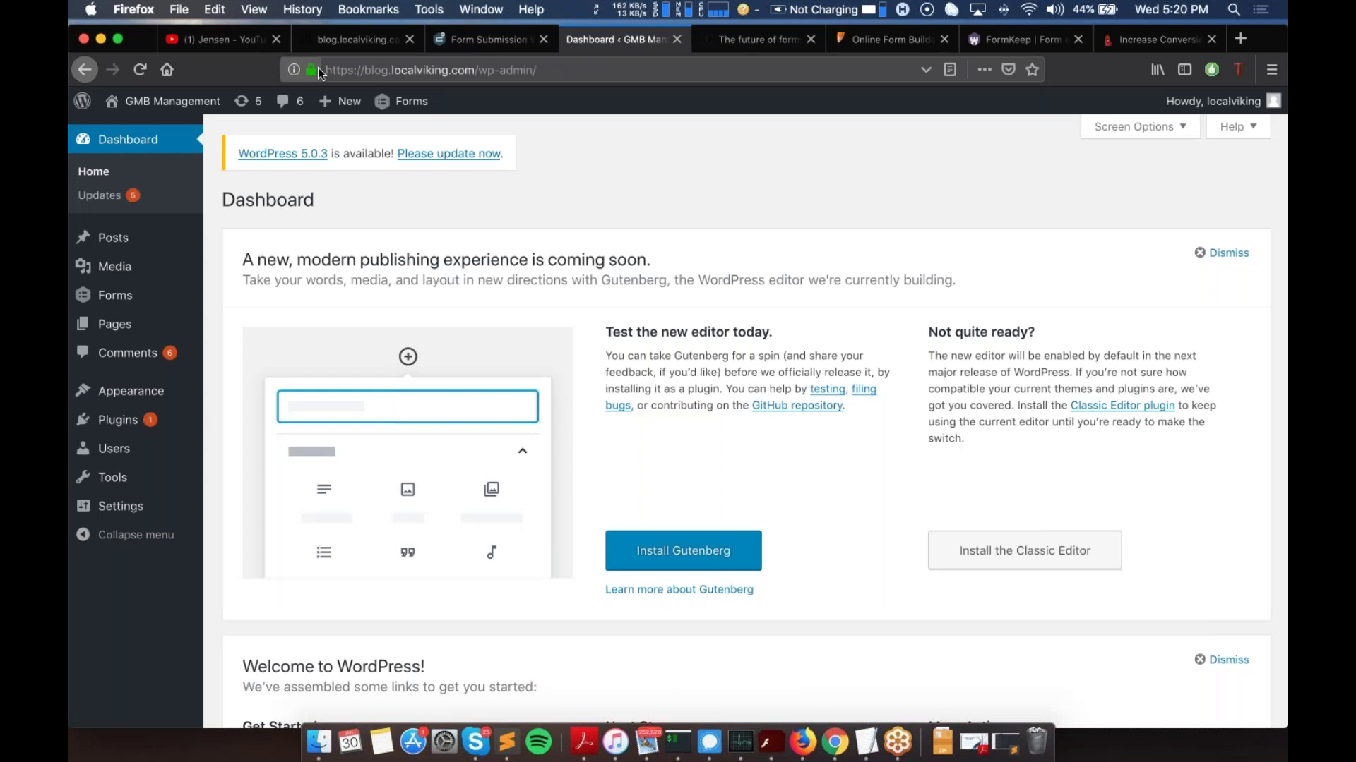
scroll(208, 300, up, 2)
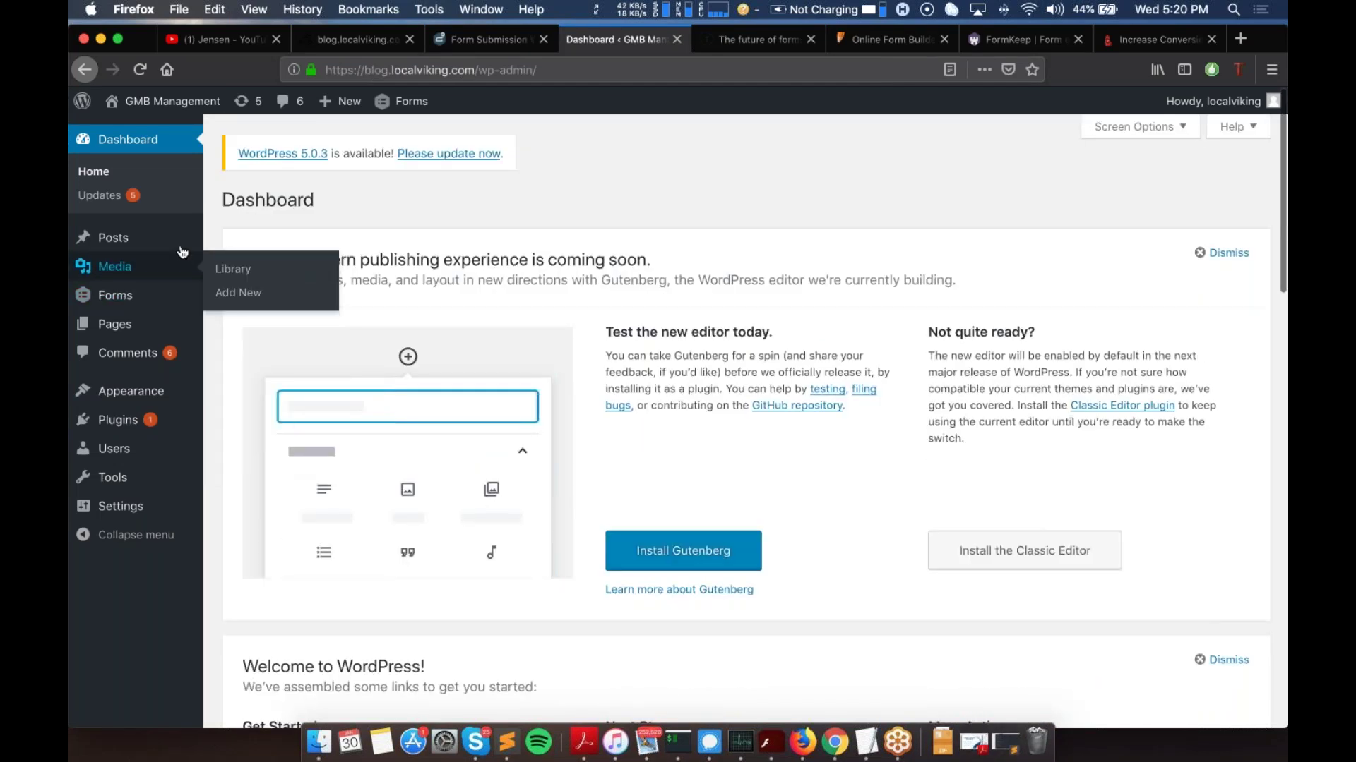
mouse_move(132, 296)
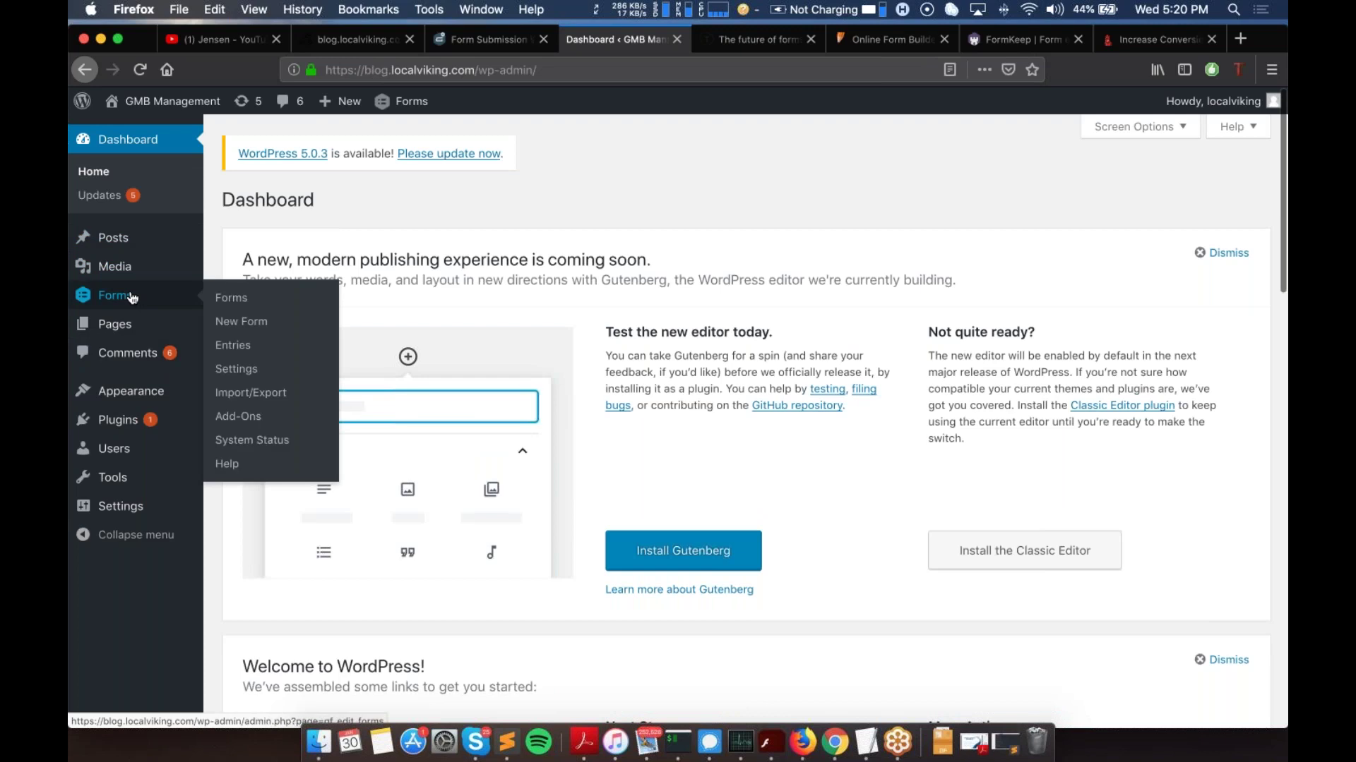
click(136, 300)
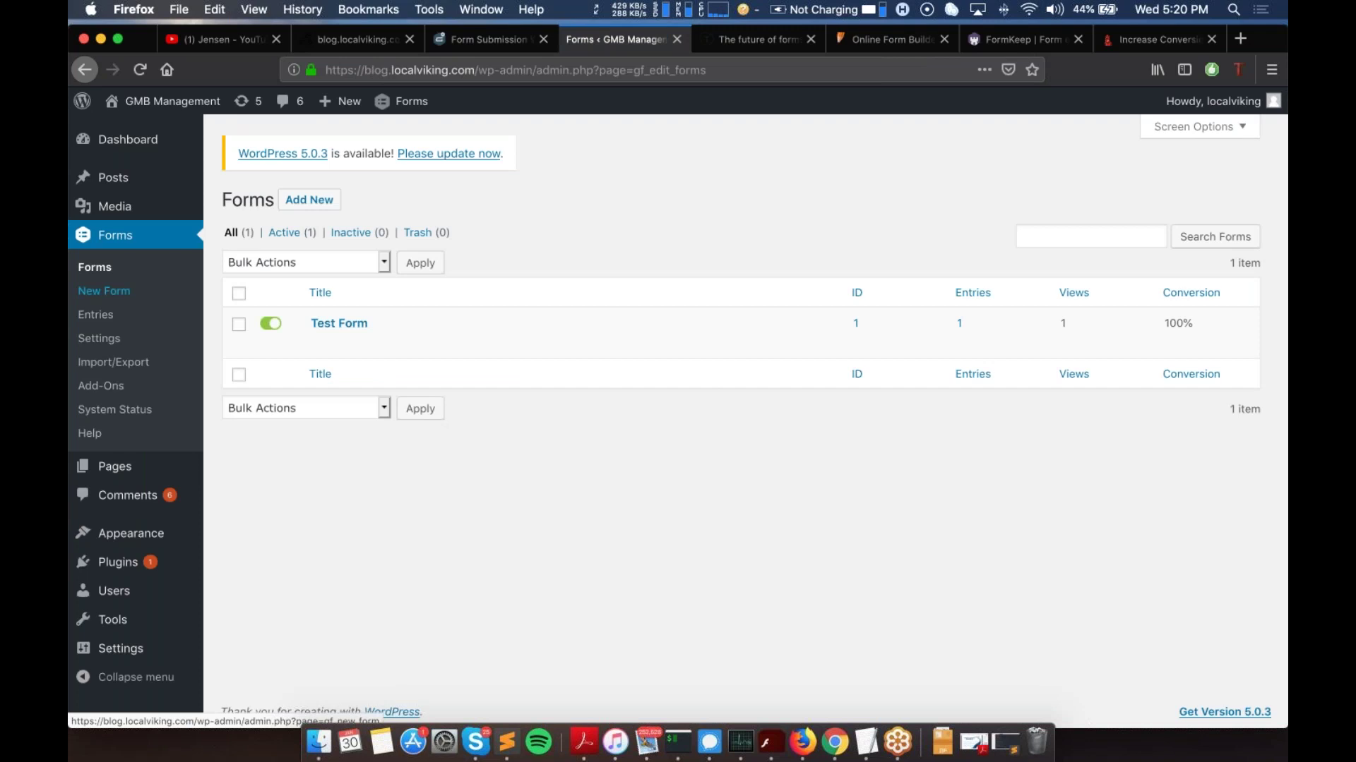
Step: Find the Webhooks Add-On on the Gravity Forms Add-Ons page, then go back to the forms list
click(110, 387)
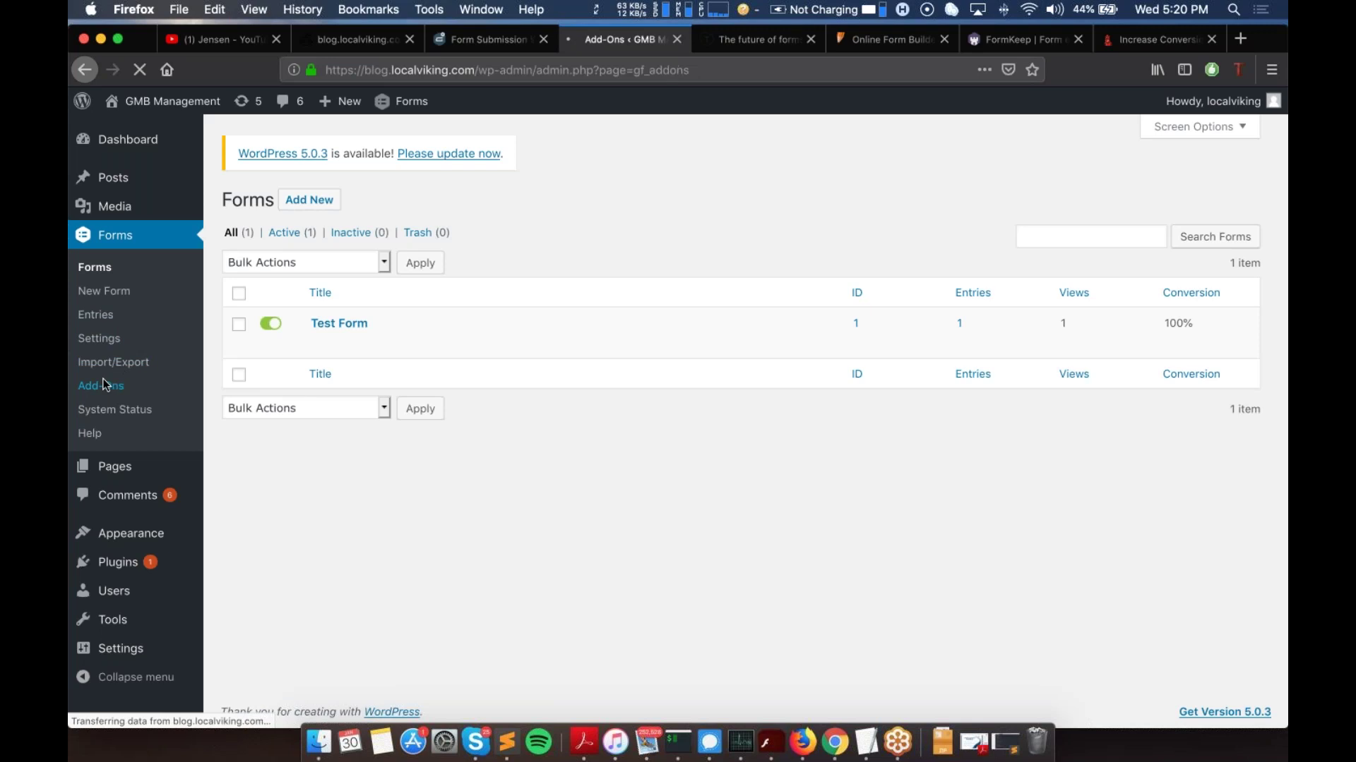
scroll(528, 363, down, 2)
scroll(529, 366, down, 20)
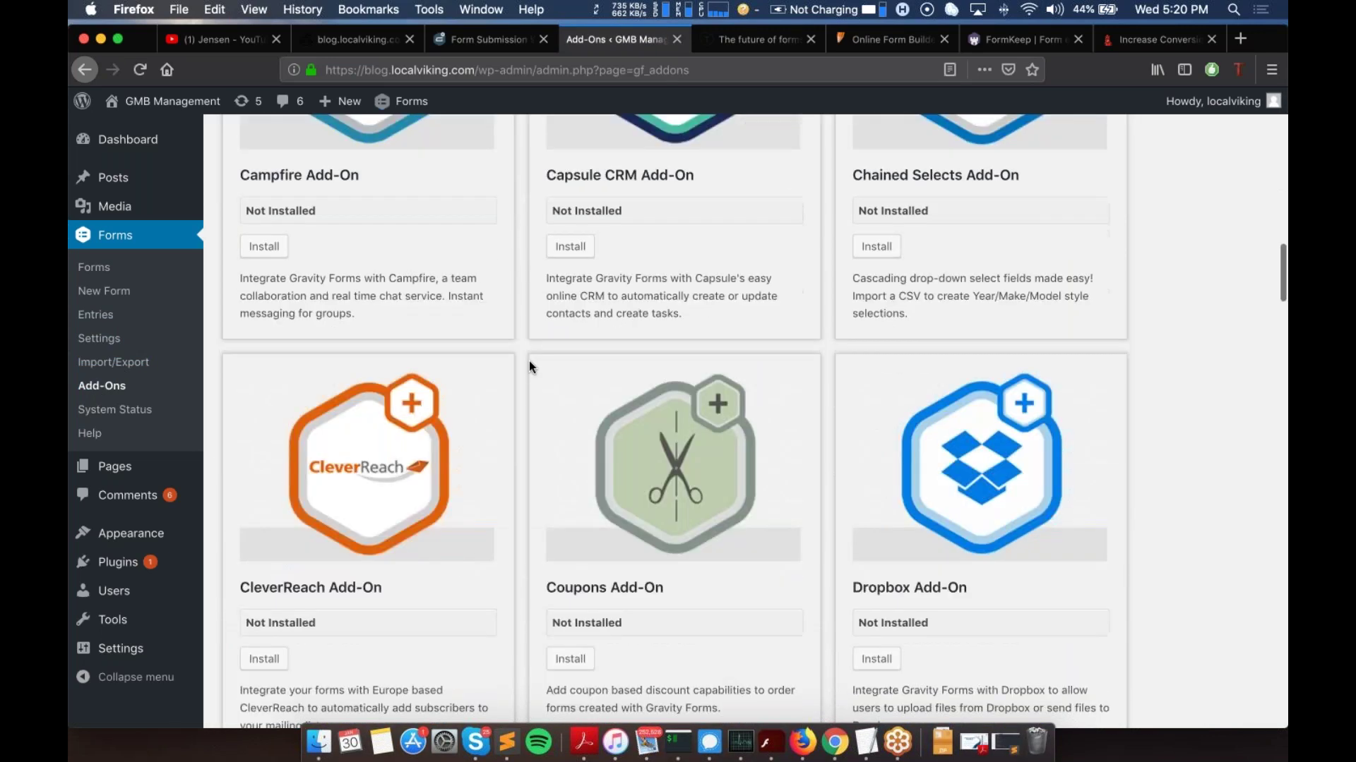
scroll(530, 365, down, 20)
scroll(529, 366, down, 20)
scroll(530, 366, up, 8)
scroll(530, 366, up, 2)
scroll(549, 495, down, 5)
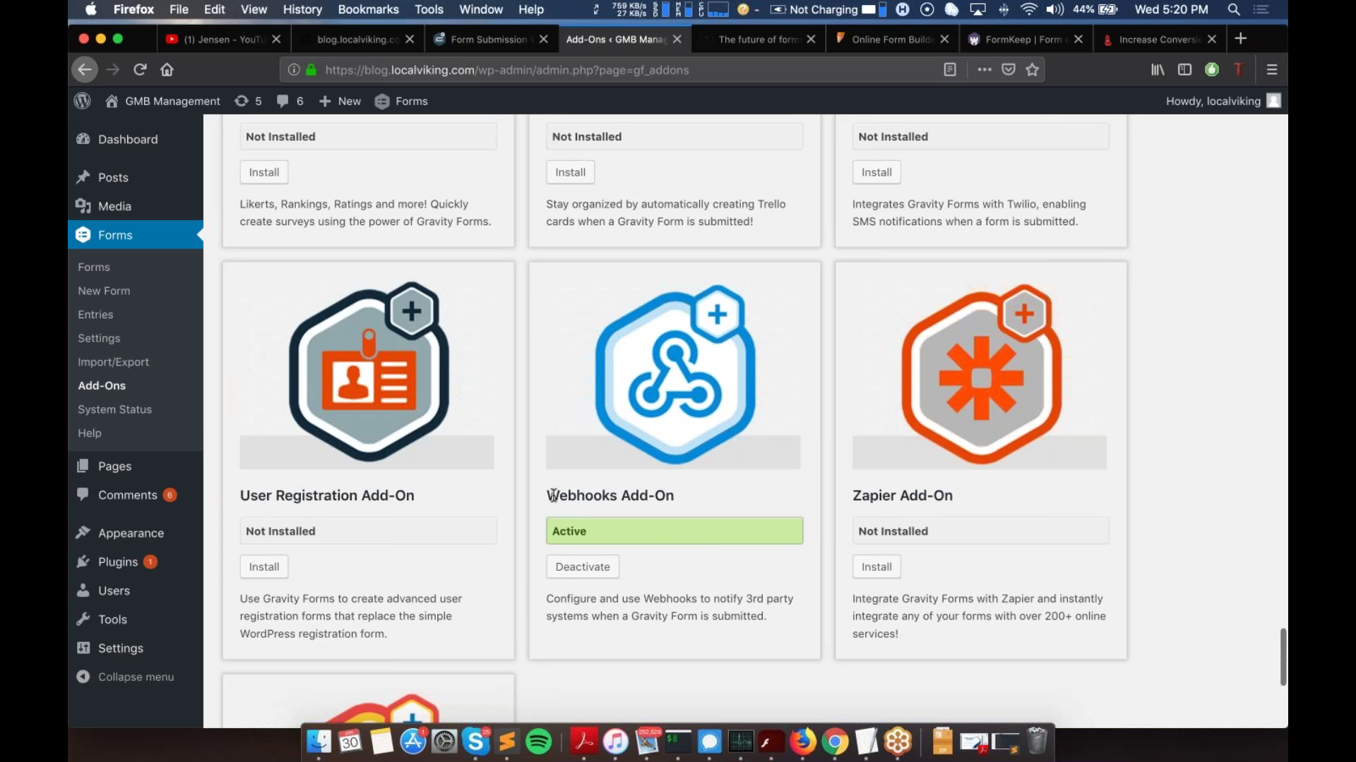
drag(548, 496, 637, 511)
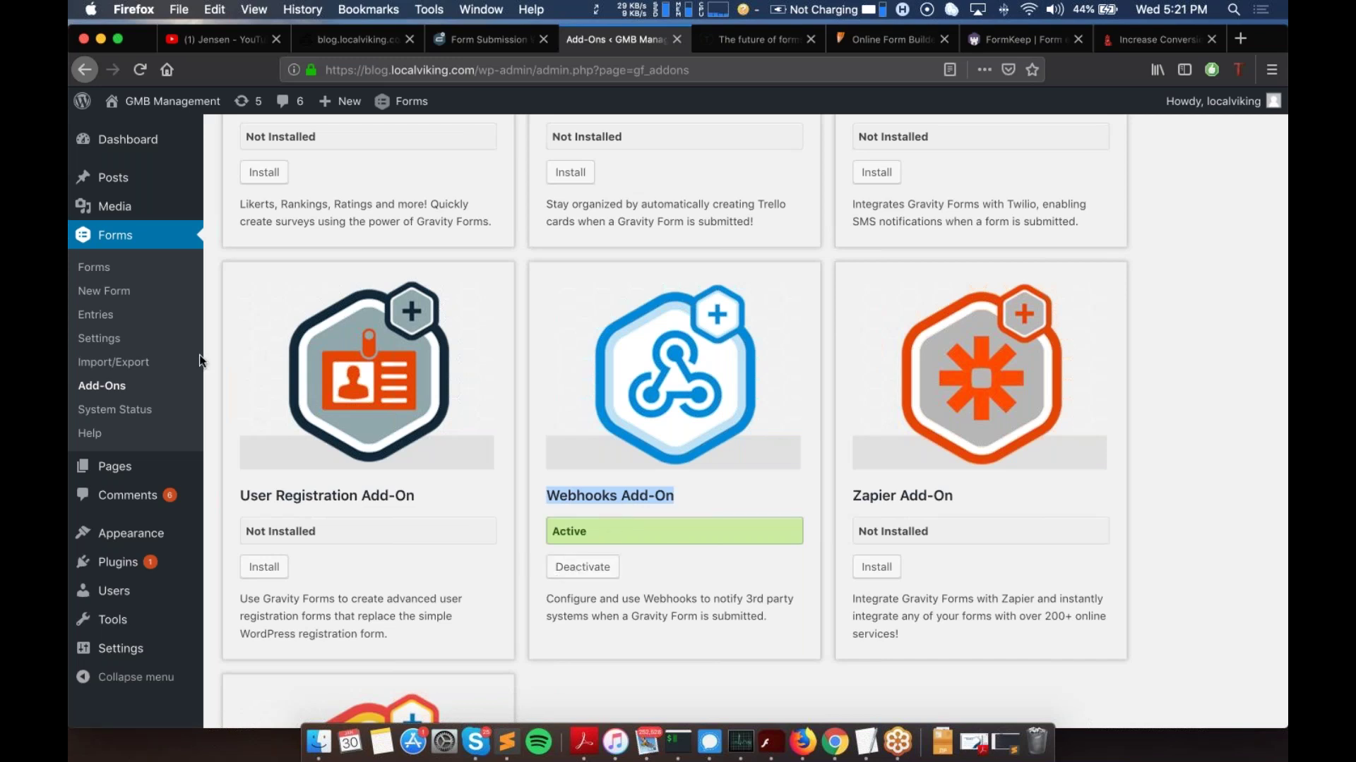
click(94, 266)
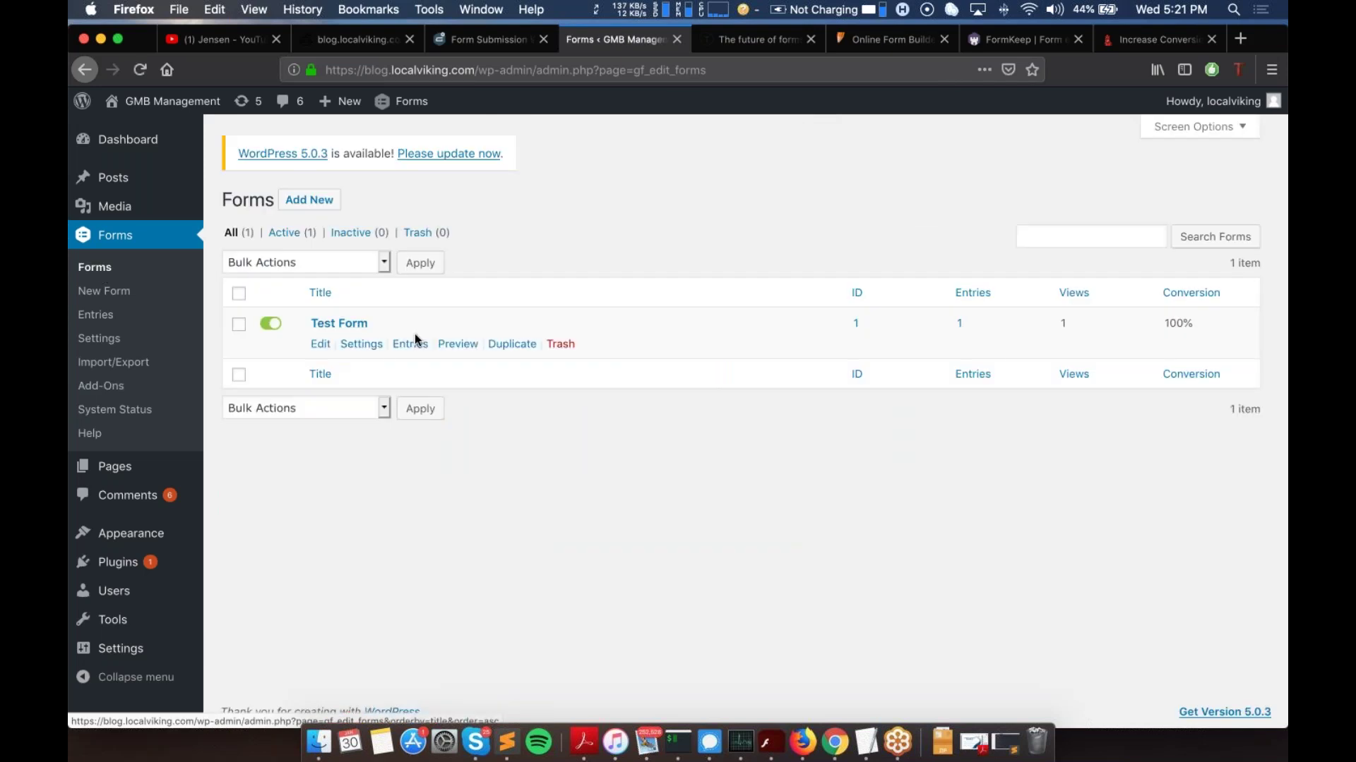
Step: Open Test Form's Webhooks settings to show the existing active Jensen Webhook feed
click(339, 326)
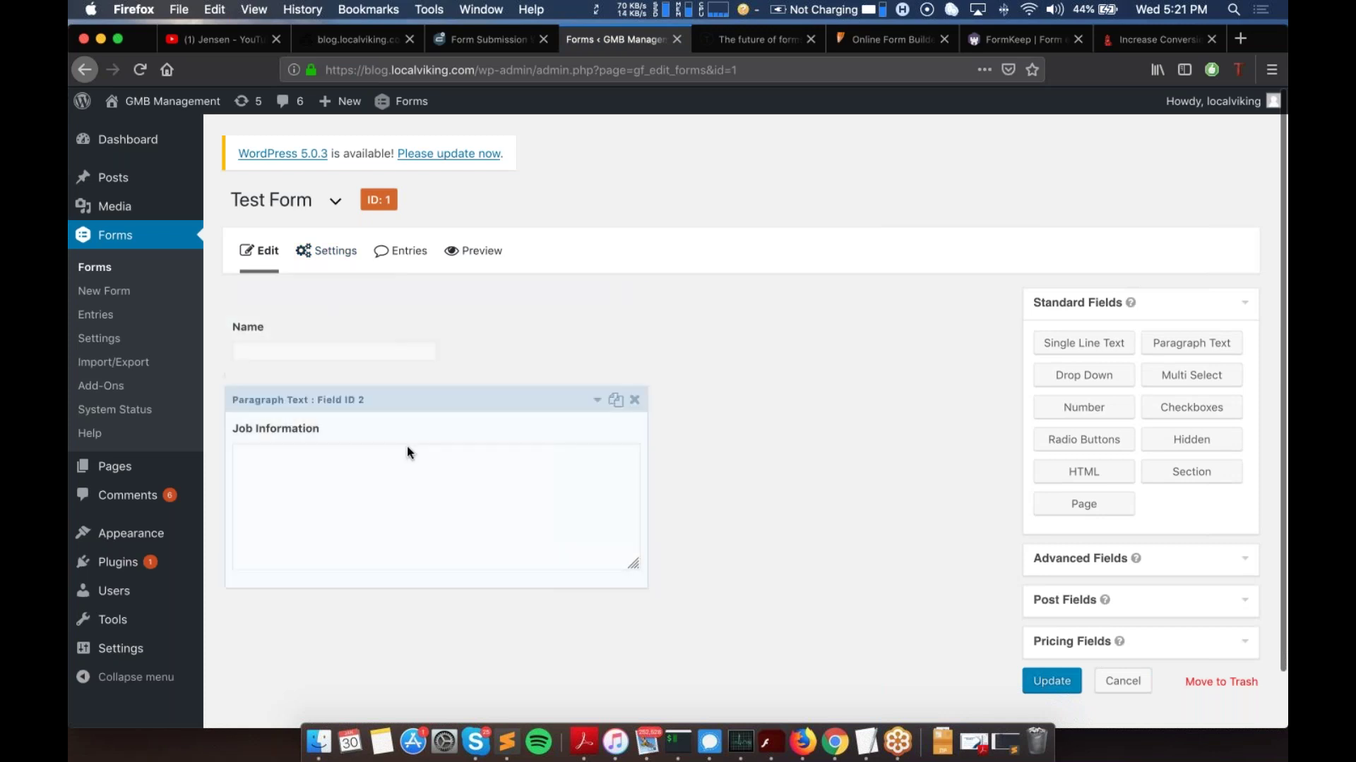
mouse_move(334, 255)
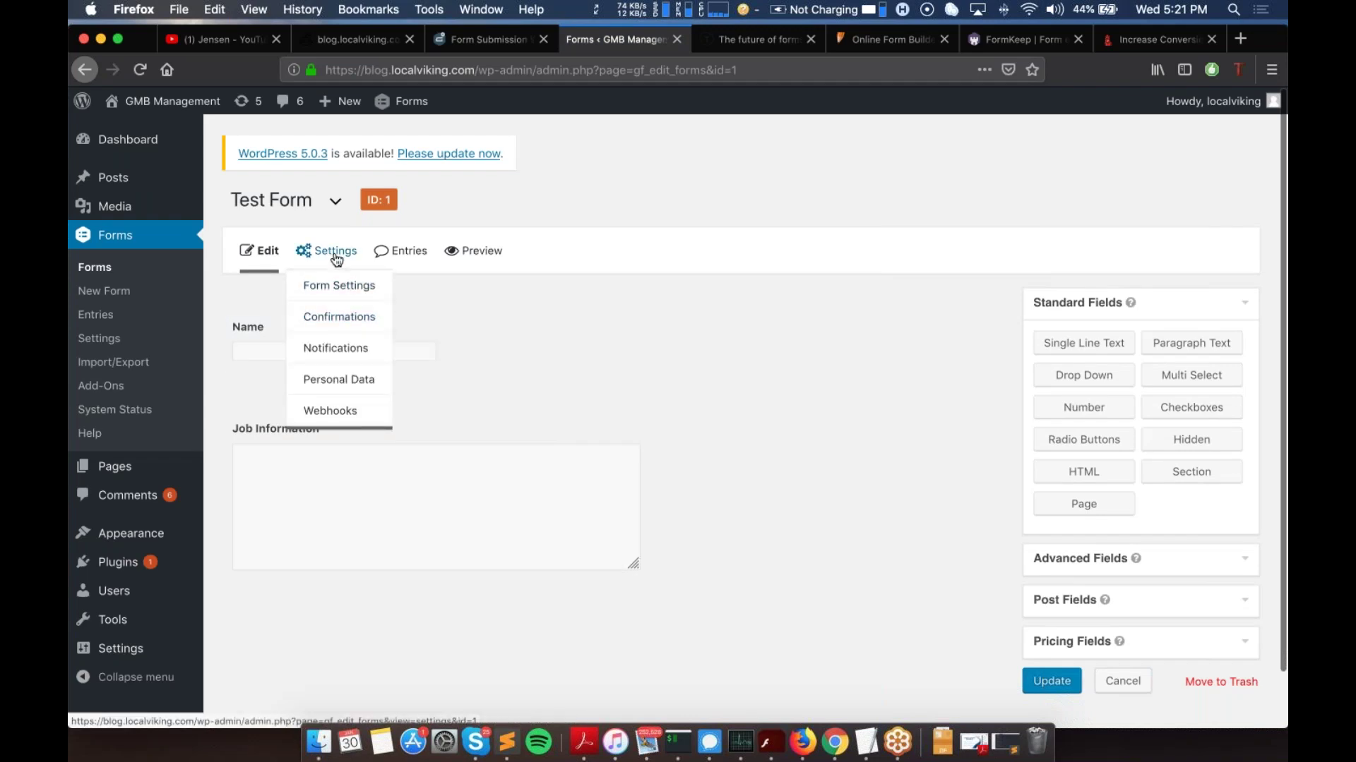
click(326, 411)
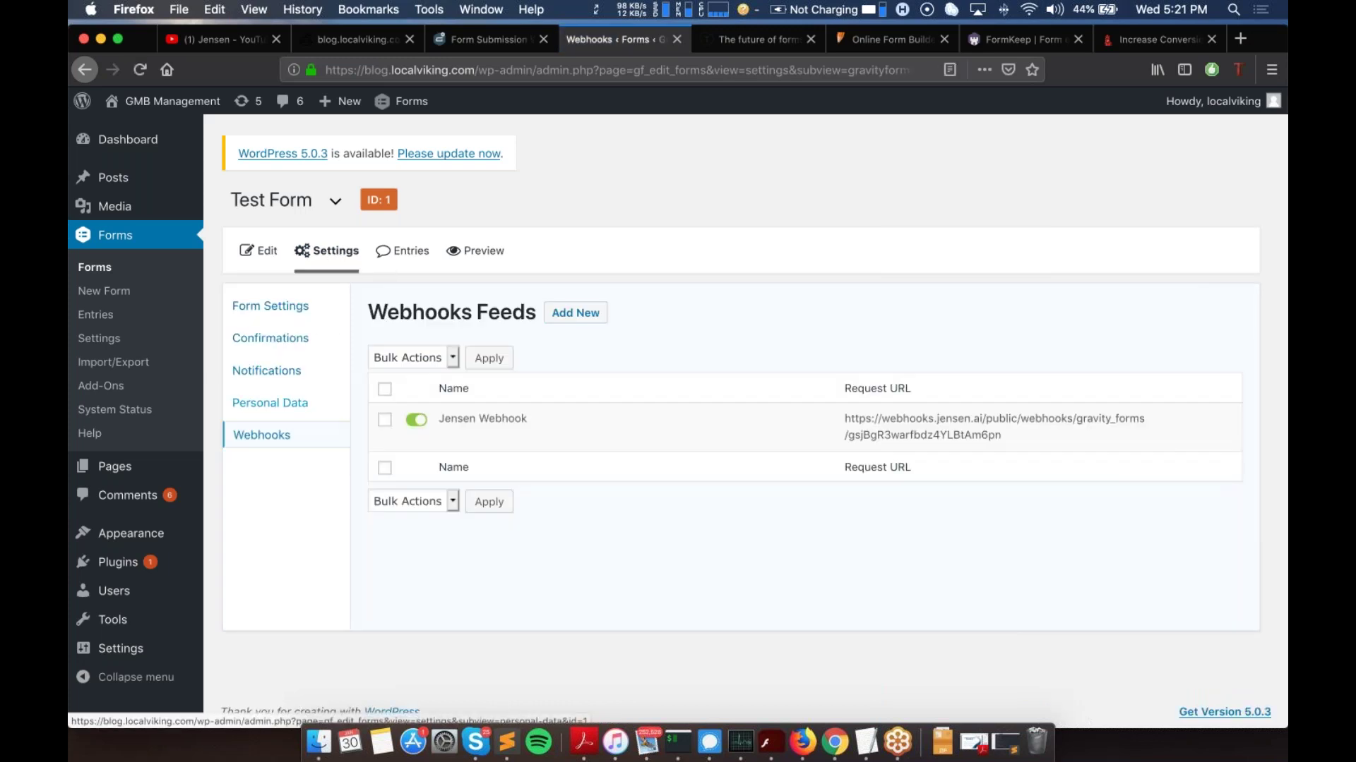
mouse_move(438, 413)
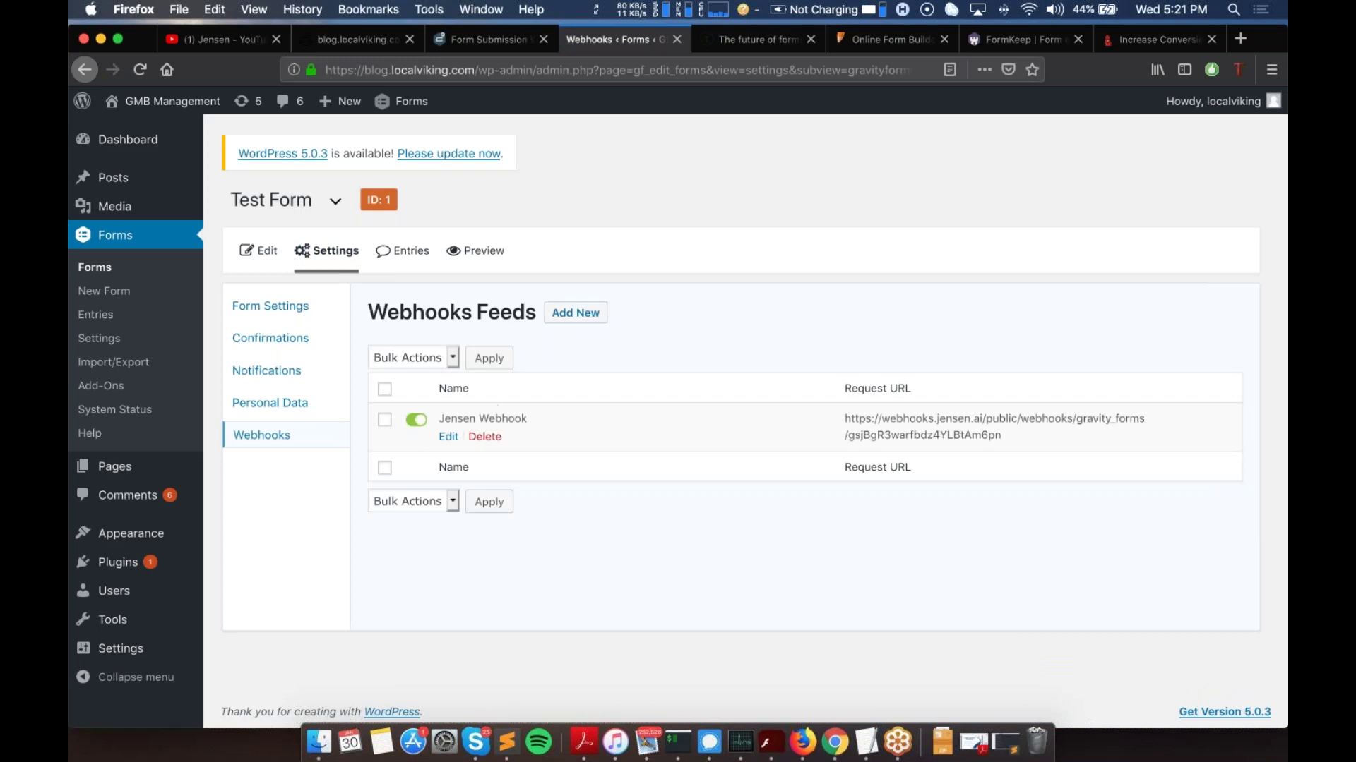
Step: Add a new webhooks feed named 'Jensen Webhook (#2)'
click(576, 314)
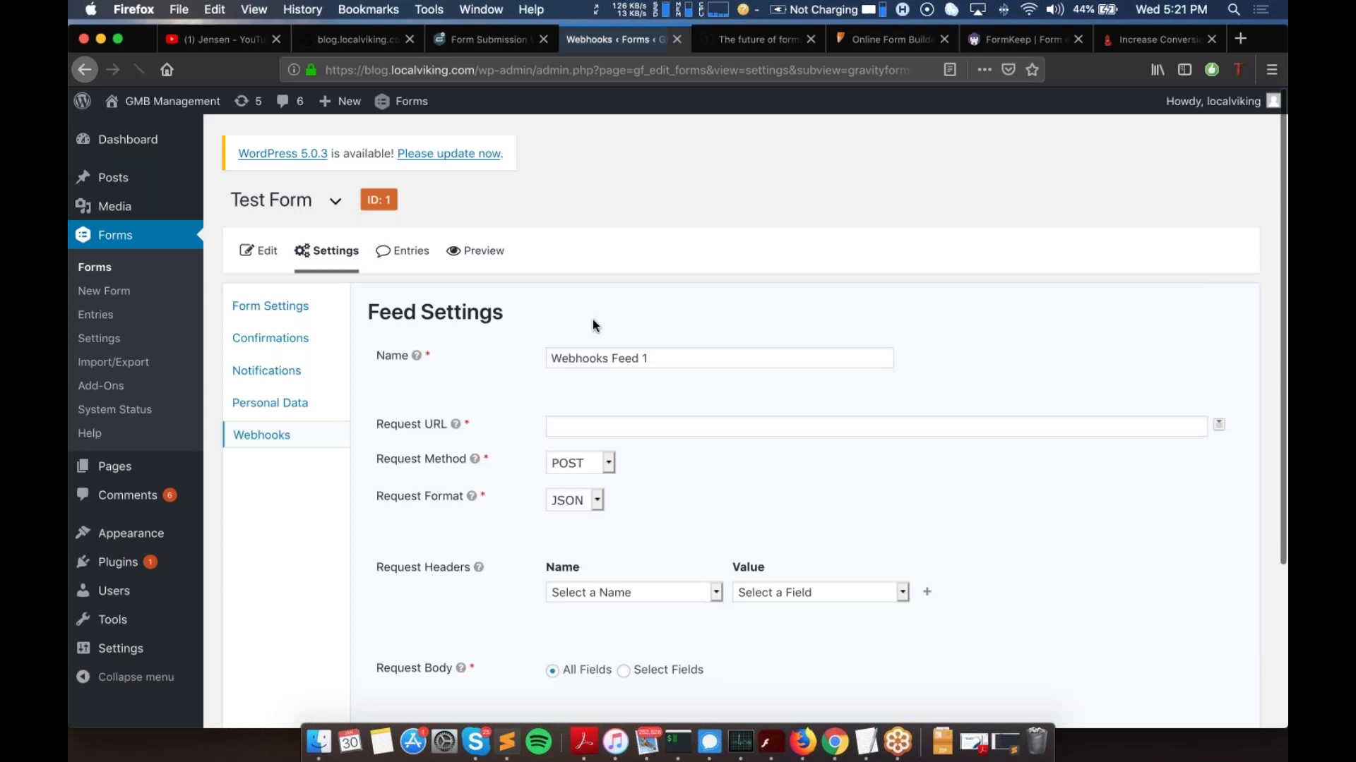
click(643, 360)
triple_click(643, 361)
text(Je)
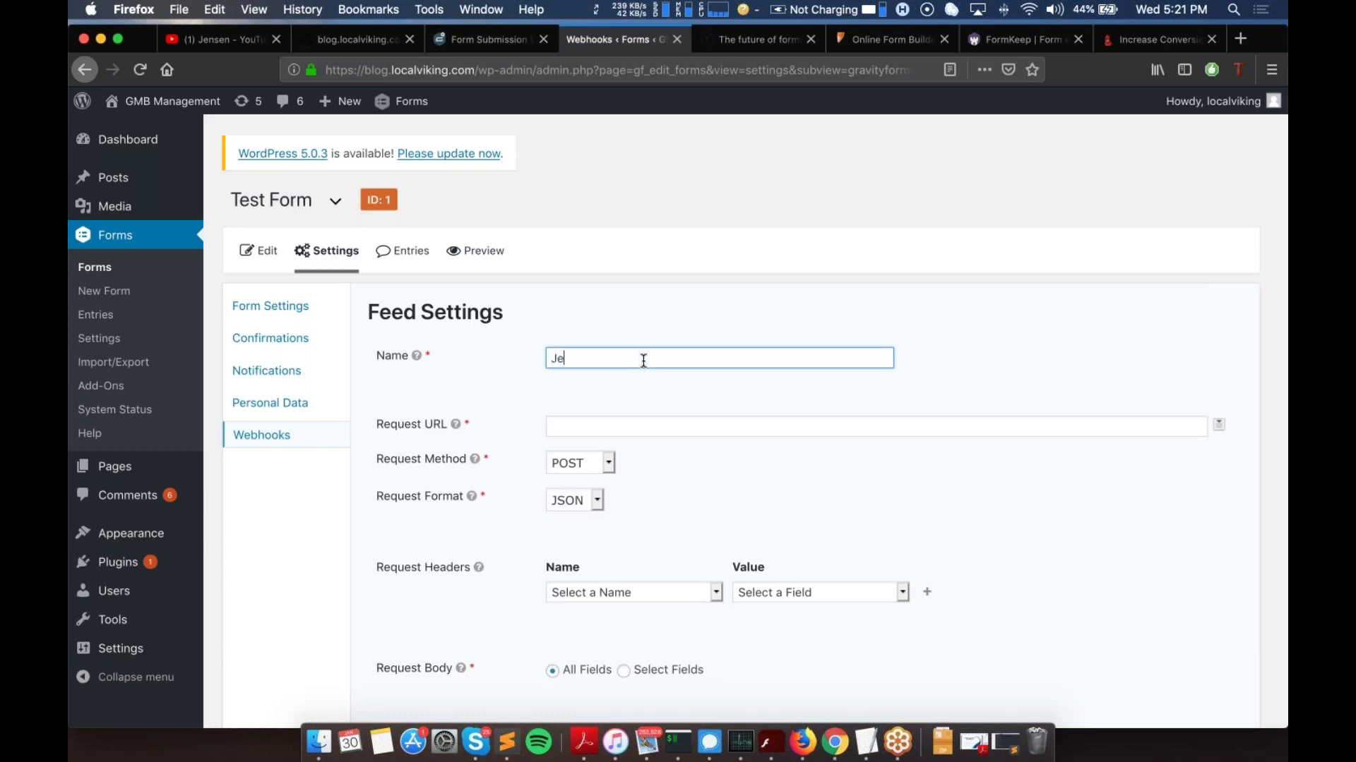
text(nsen Webhook (#2))
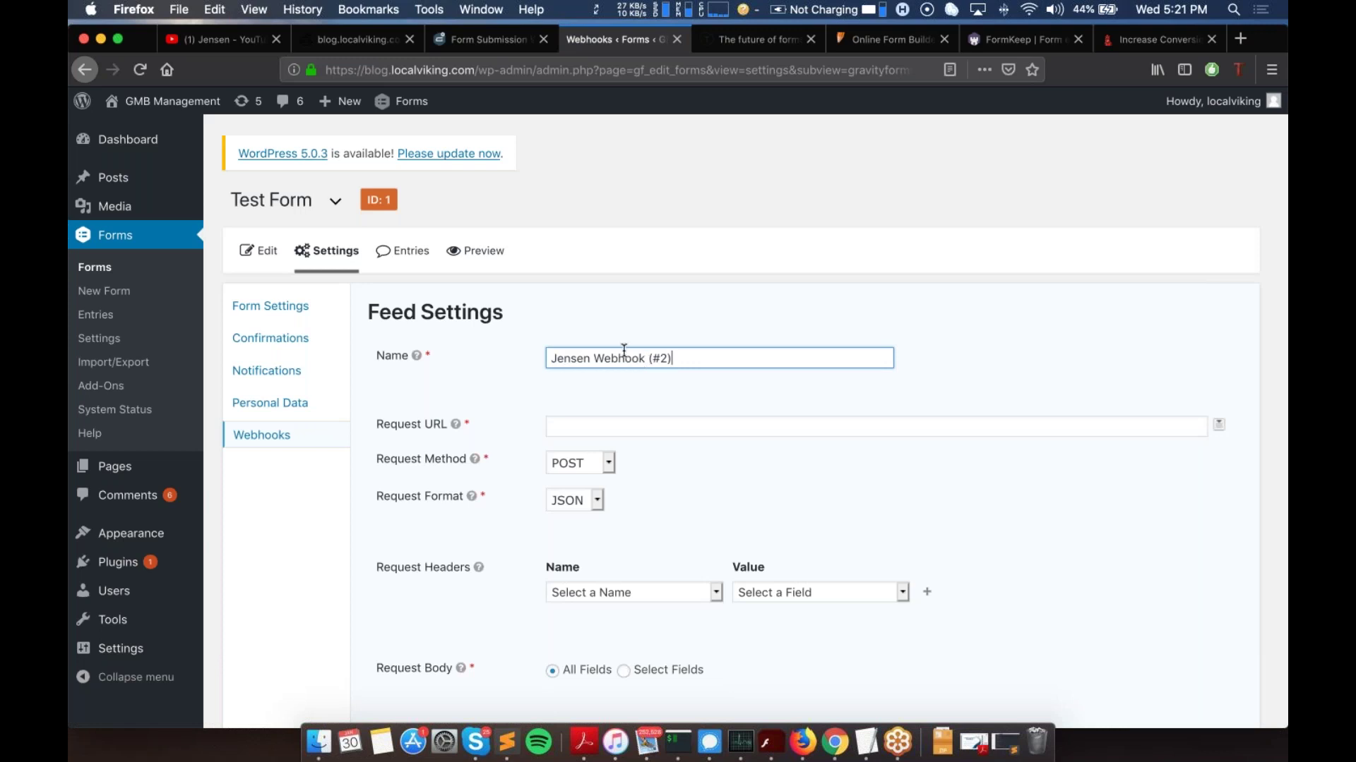
scroll(671, 346, down, 2)
click(735, 343)
scroll(873, 332, up, 1)
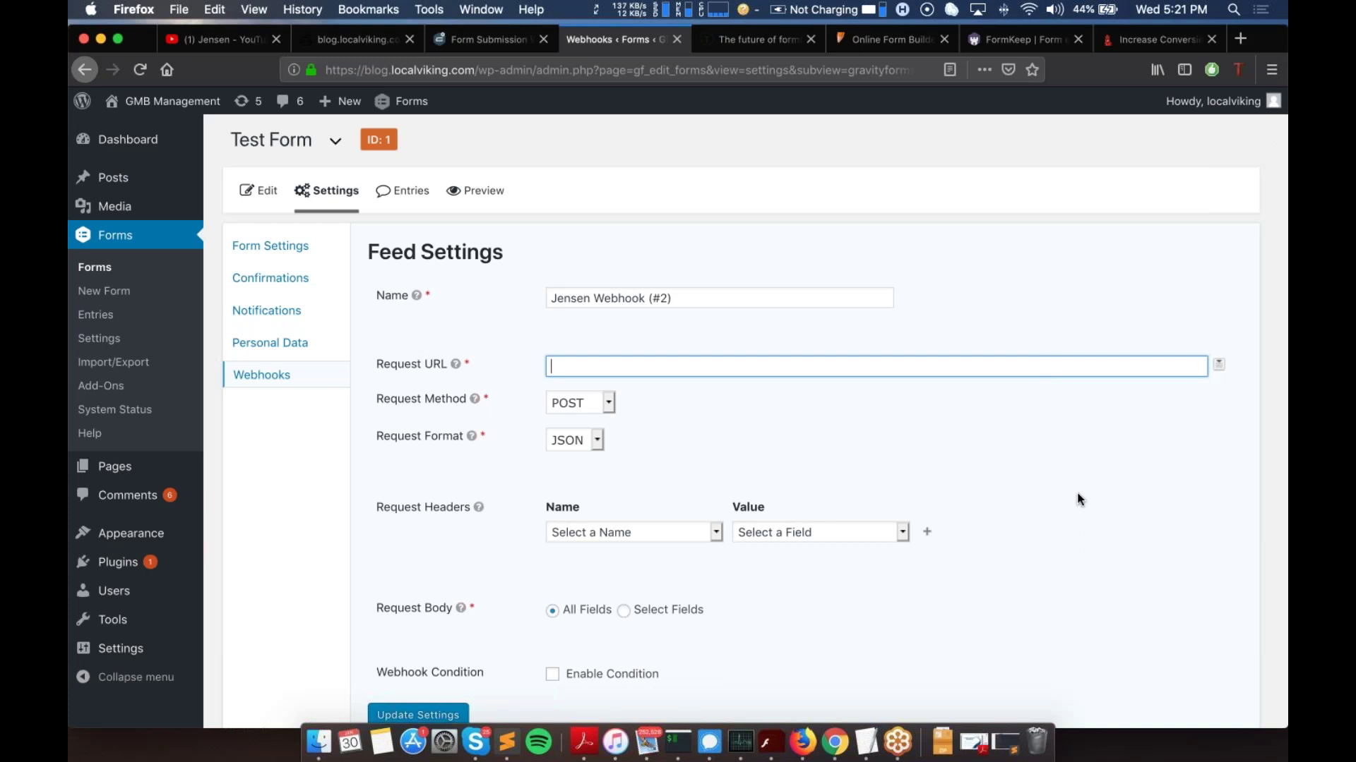
click(469, 41)
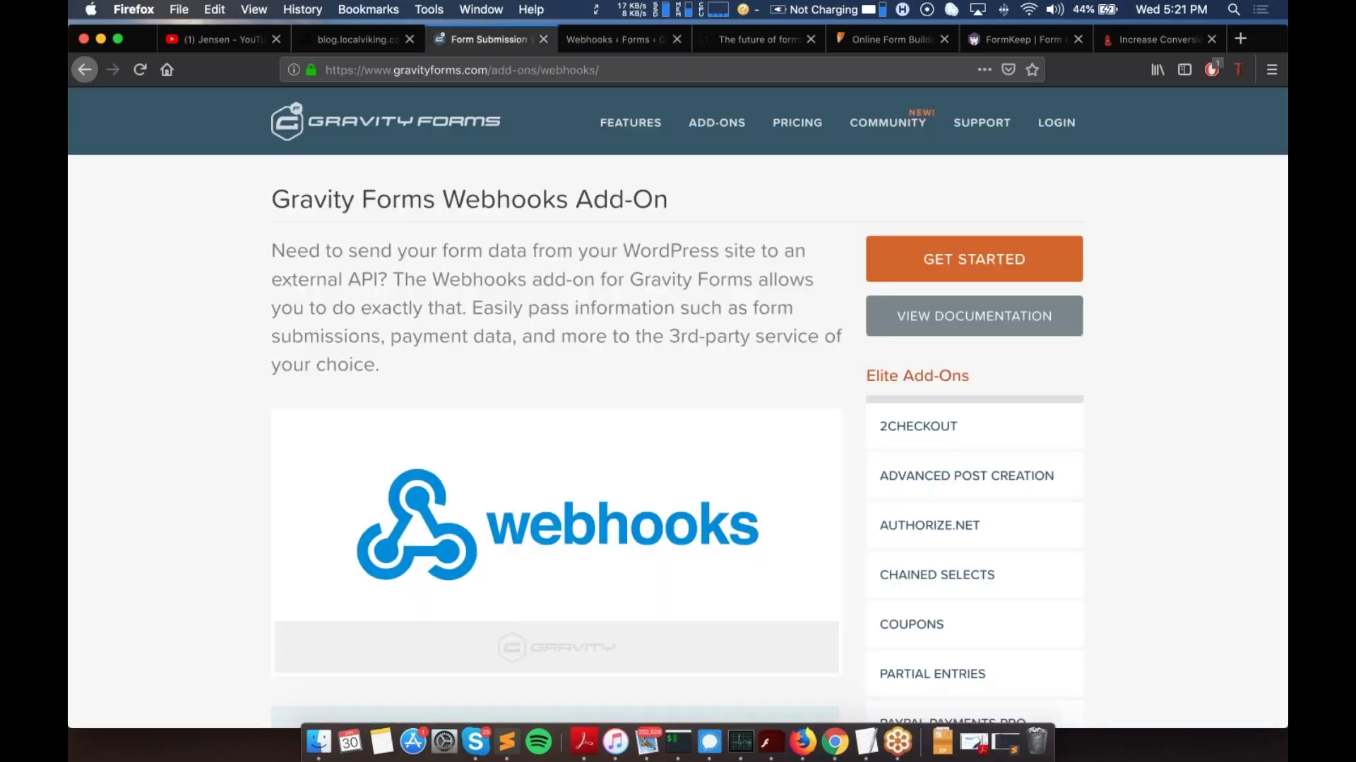
click(650, 40)
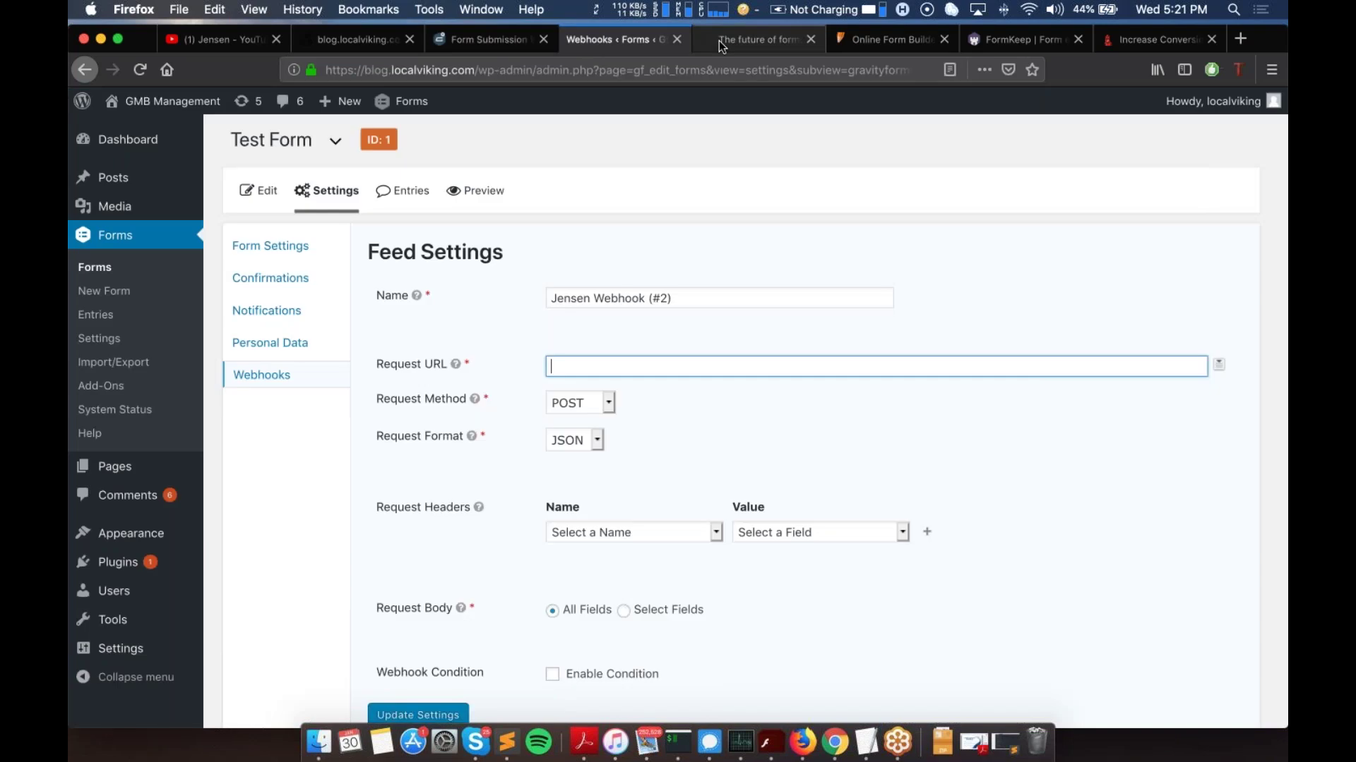
click(756, 39)
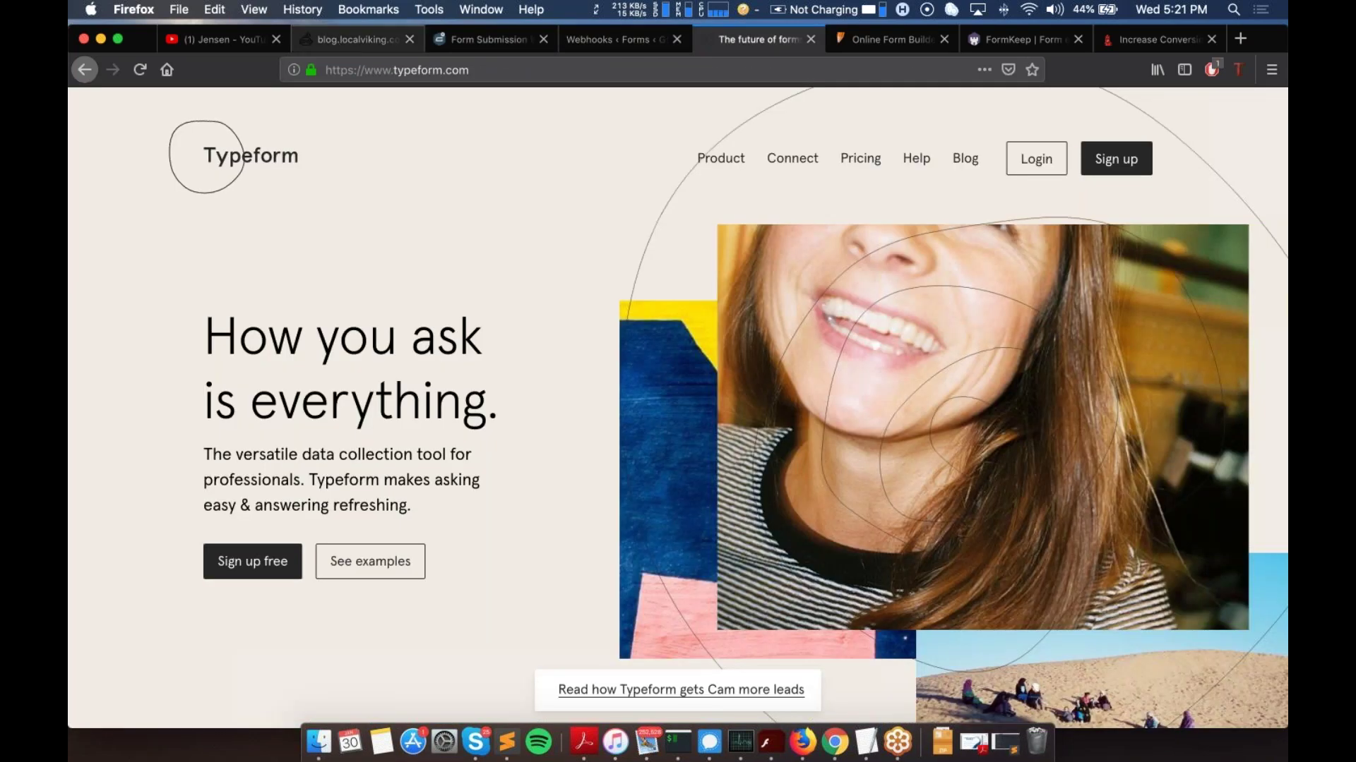
click(613, 33)
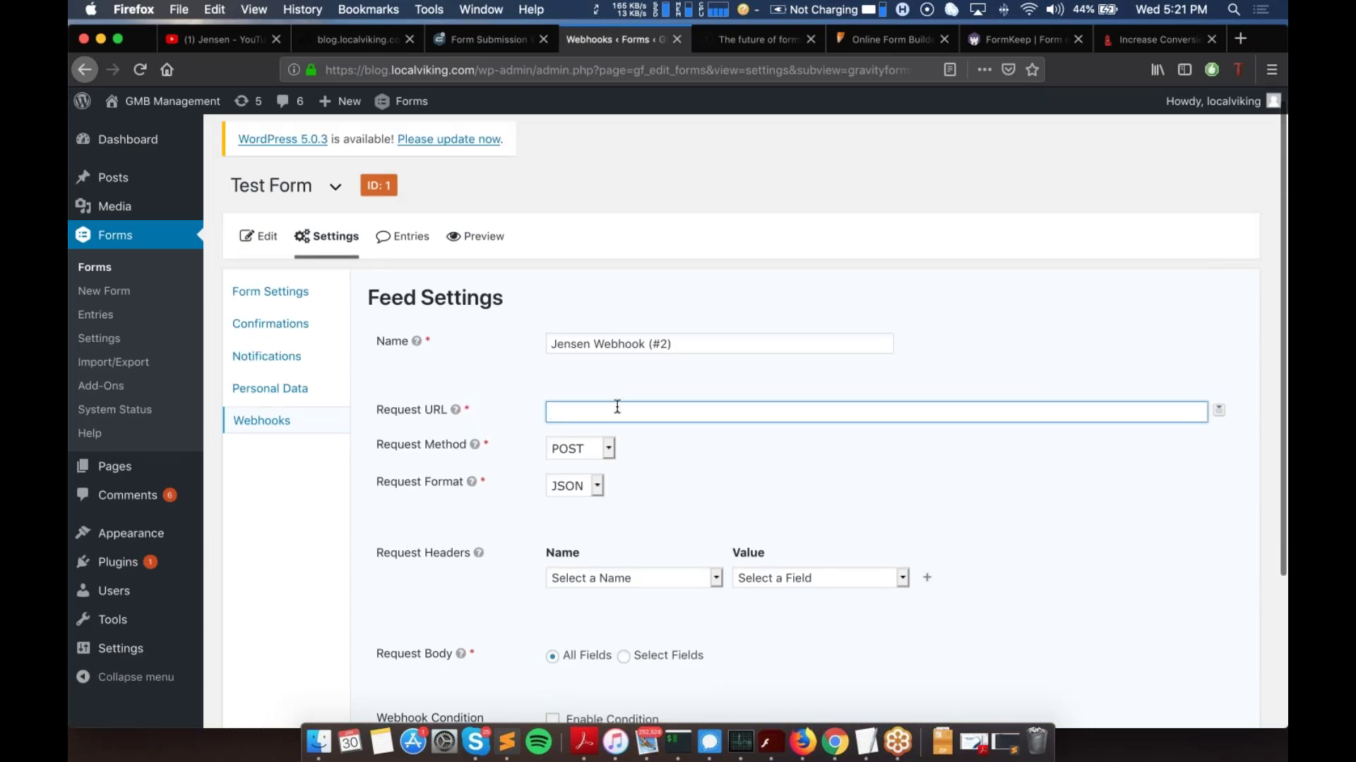
text(https://)
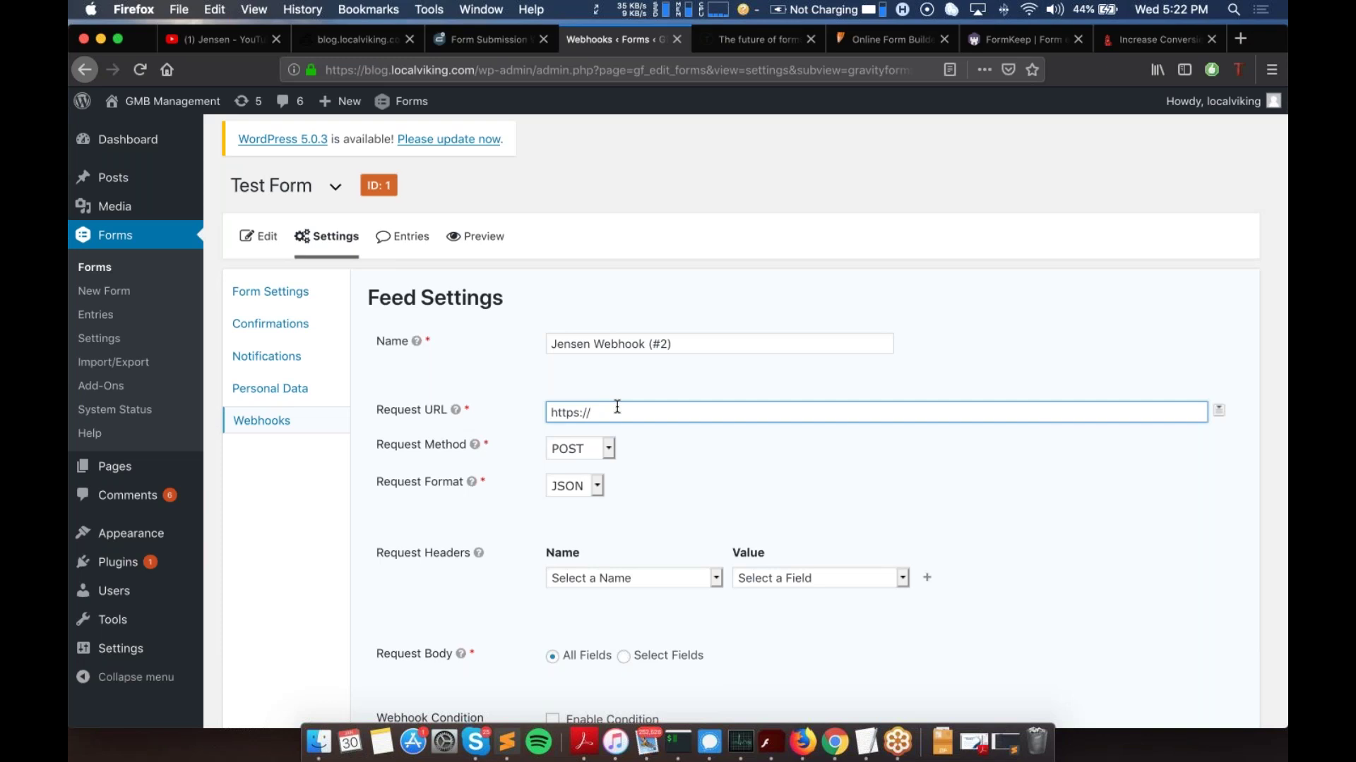
text(webhooks.jensen.ai/public/webhooks)
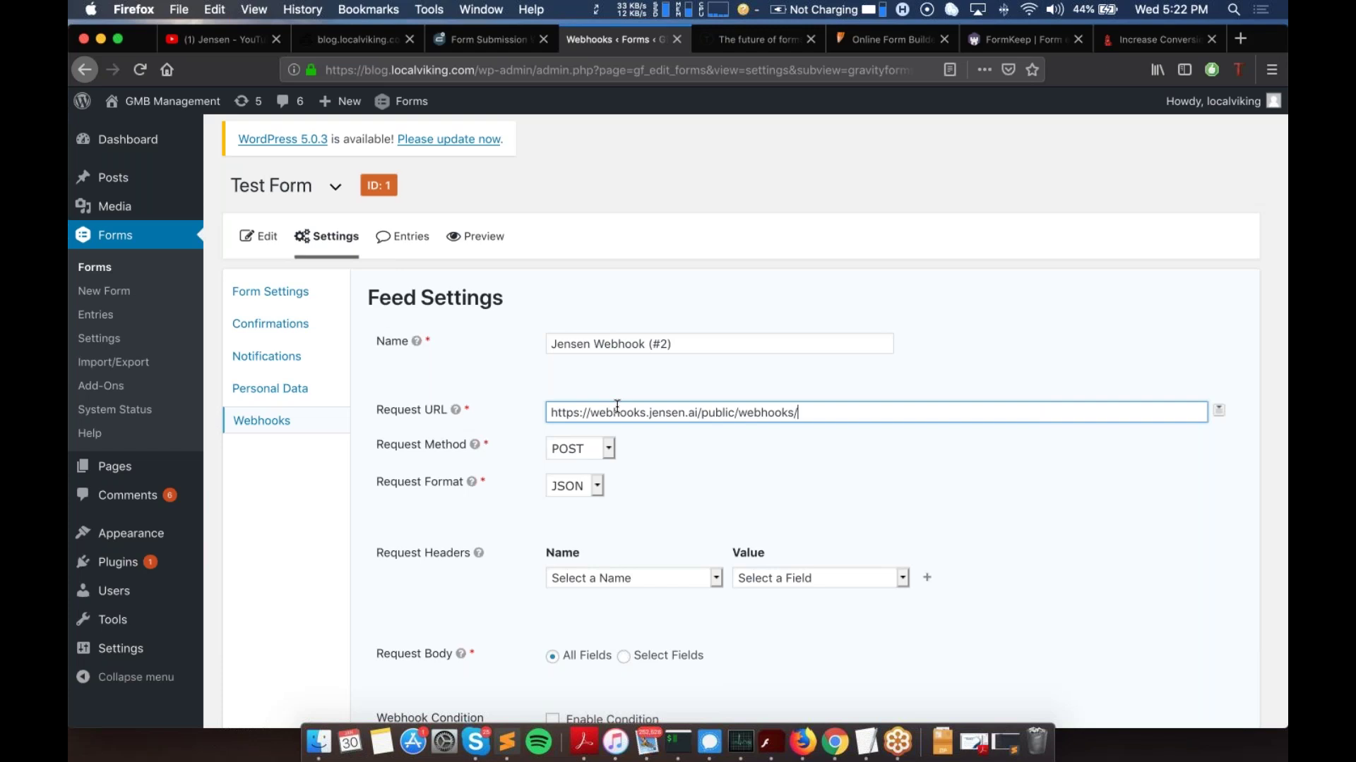
text(/gravity_forms/j)
click(485, 48)
Step: Copy the campaign's webhook token from Jensen.ai and paste it after gravity_forms/ in the Request URL
click(353, 39)
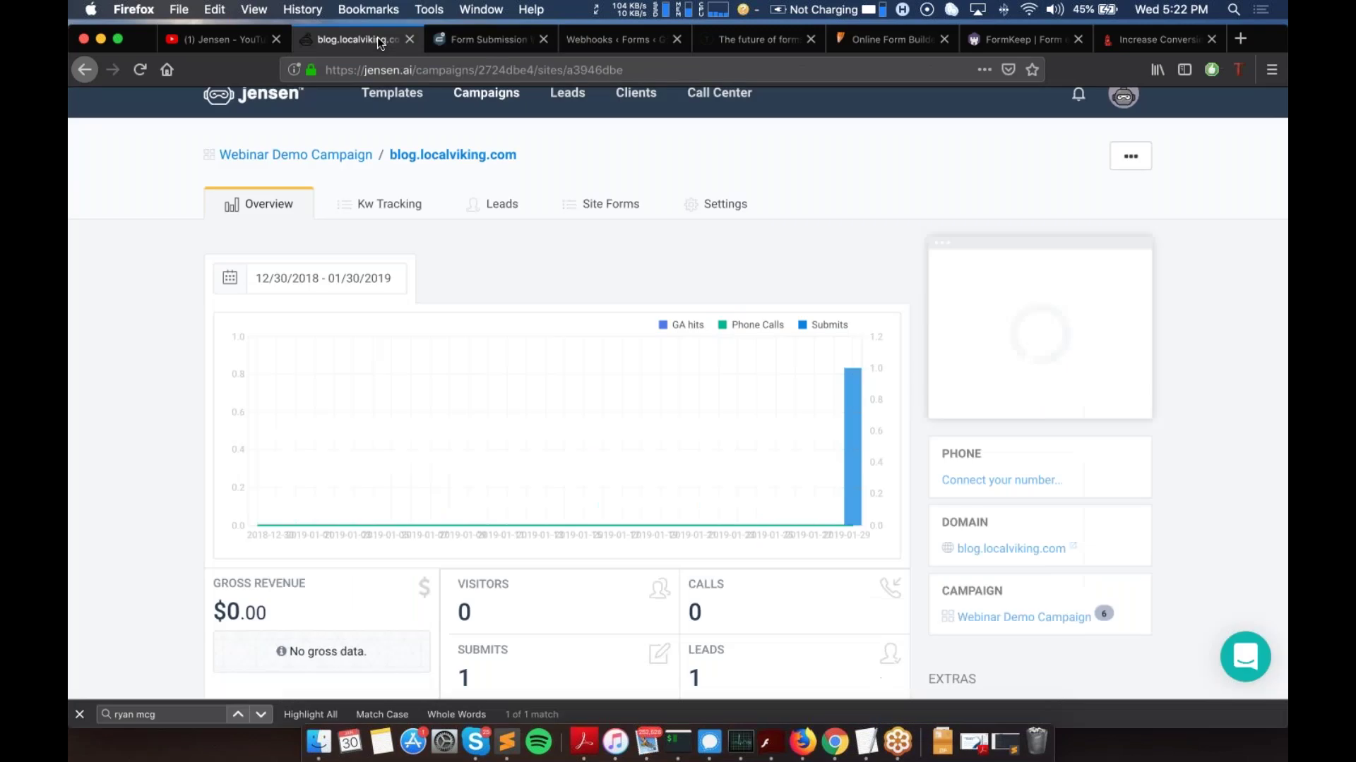
scroll(655, 367, down, 5)
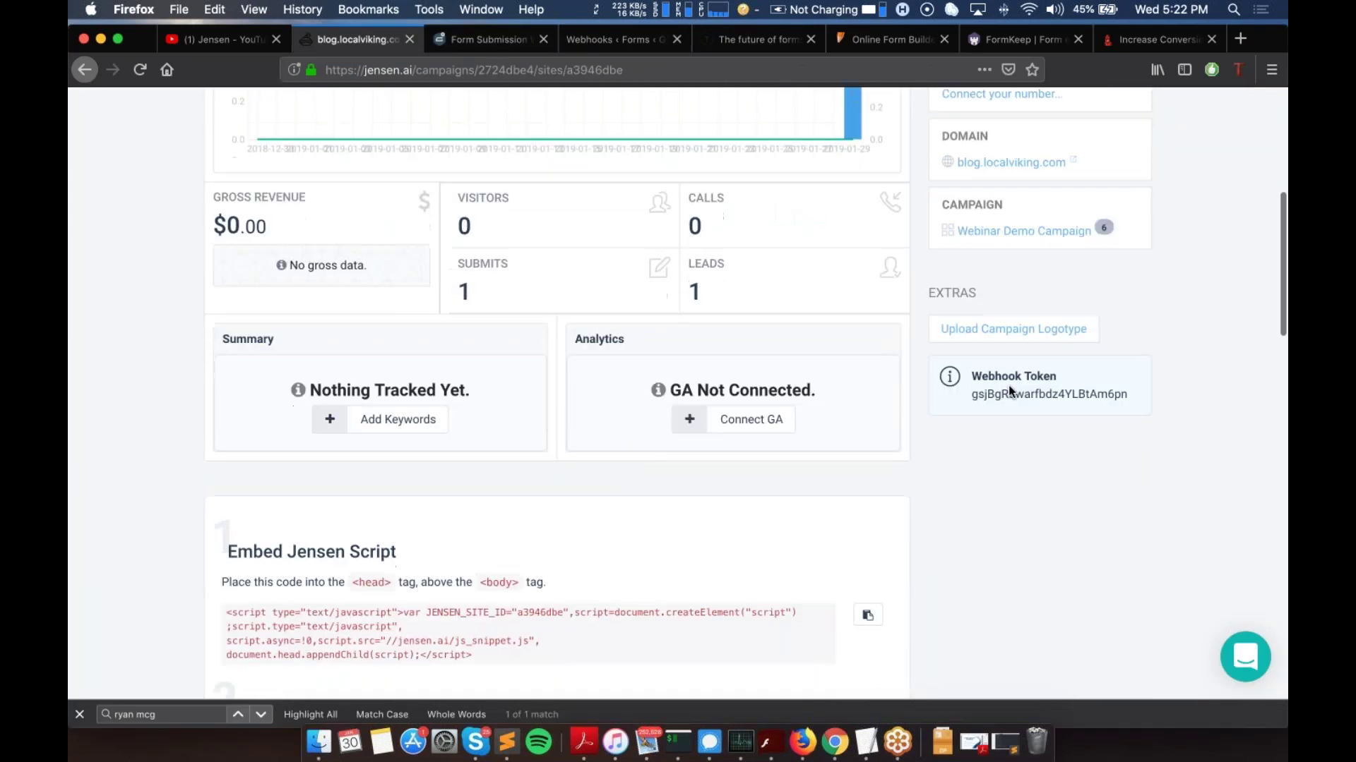
double_click(1009, 395)
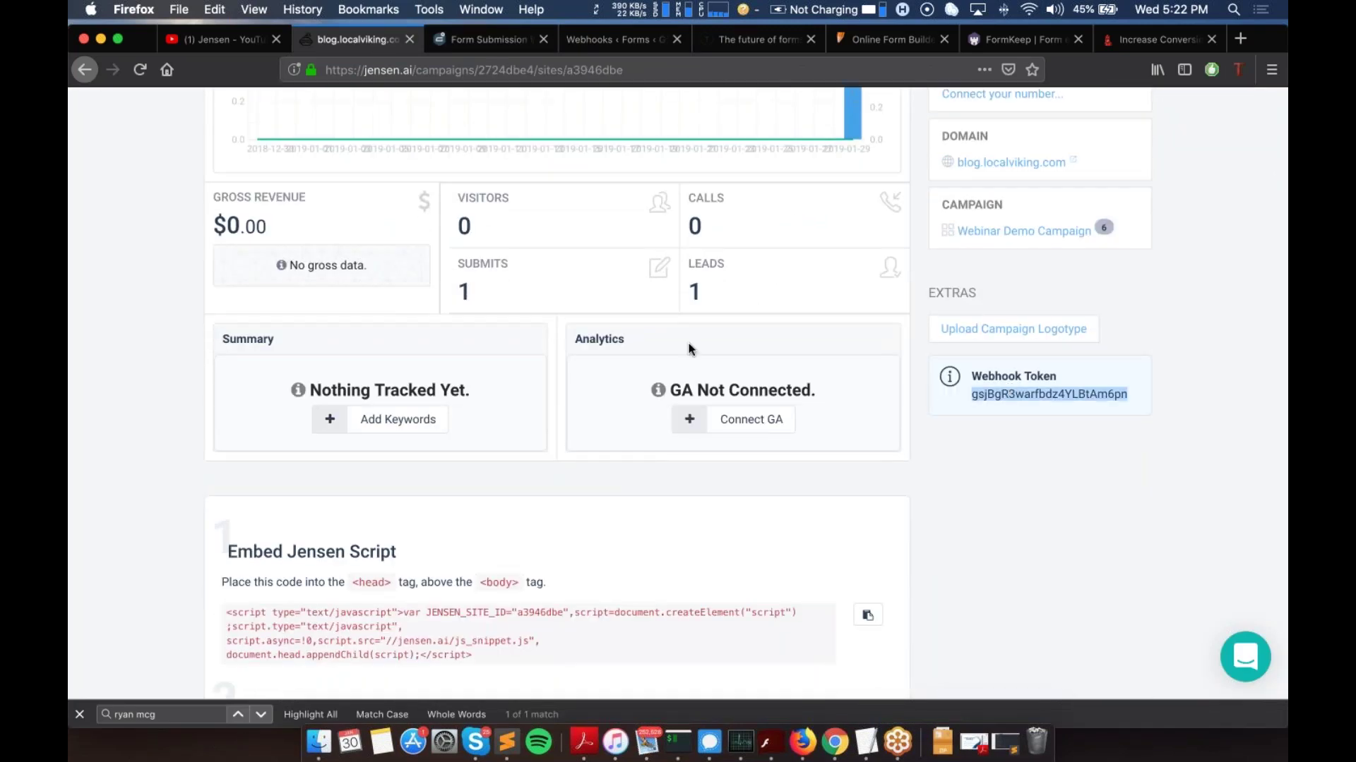
scroll(690, 351, up, 6)
click(507, 35)
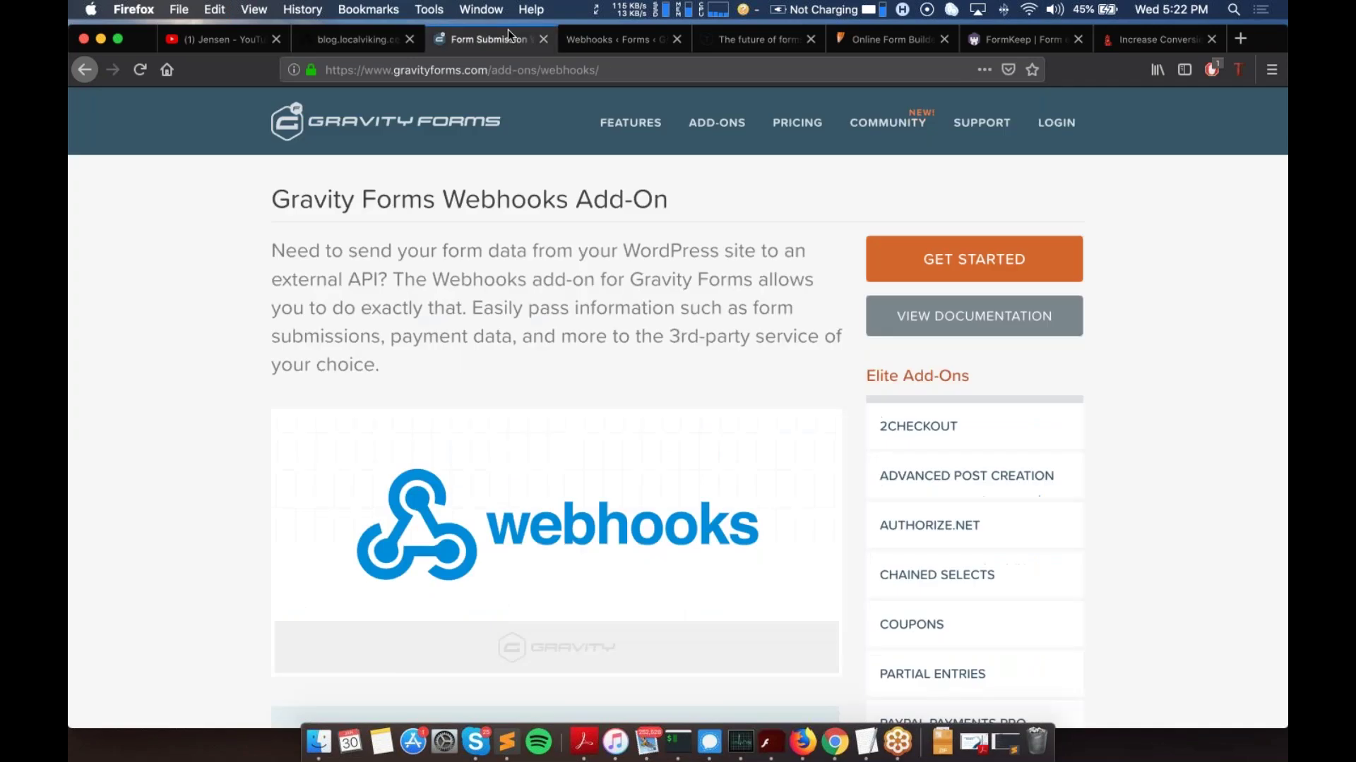
click(621, 36)
key(super+v)
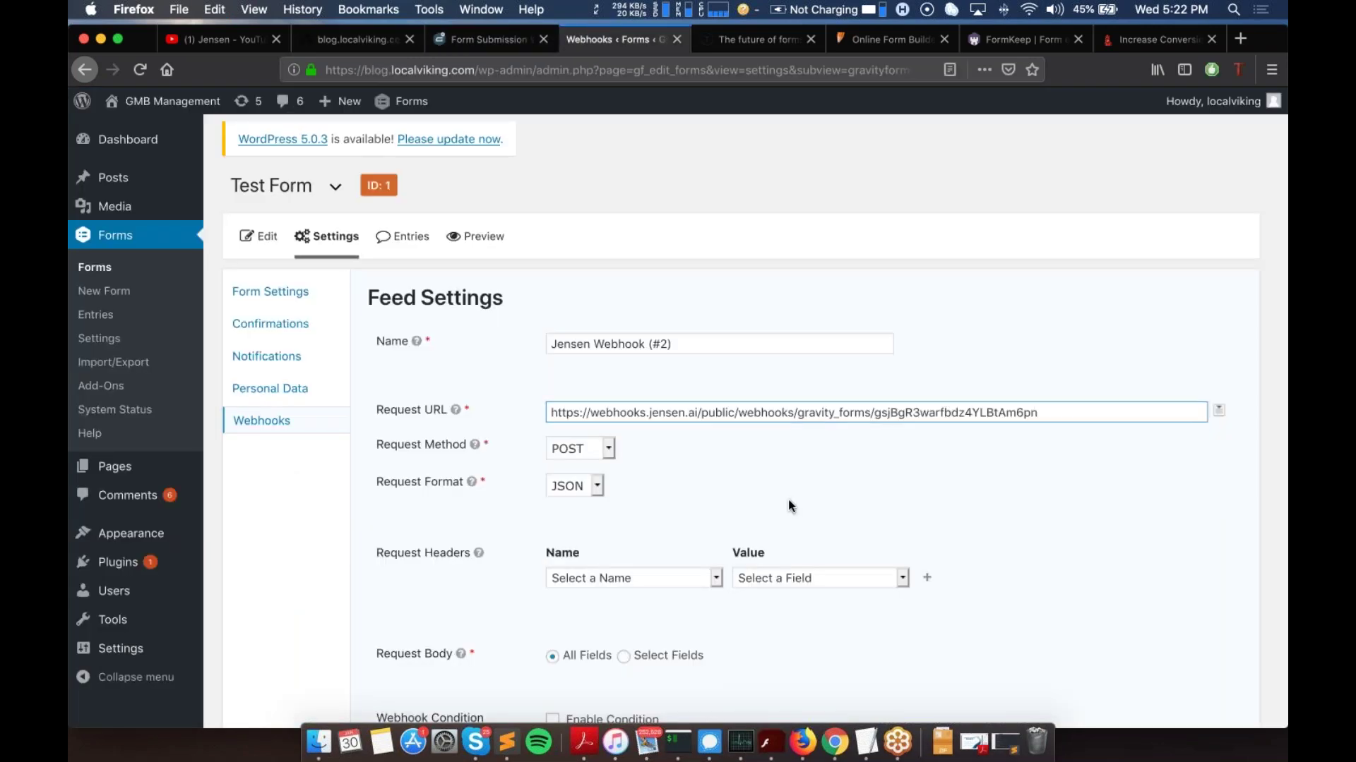
Step: Save the Jensen Webhook (#2) feed settings and return to the Webhooks Feeds list
scroll(786, 506, down, 2)
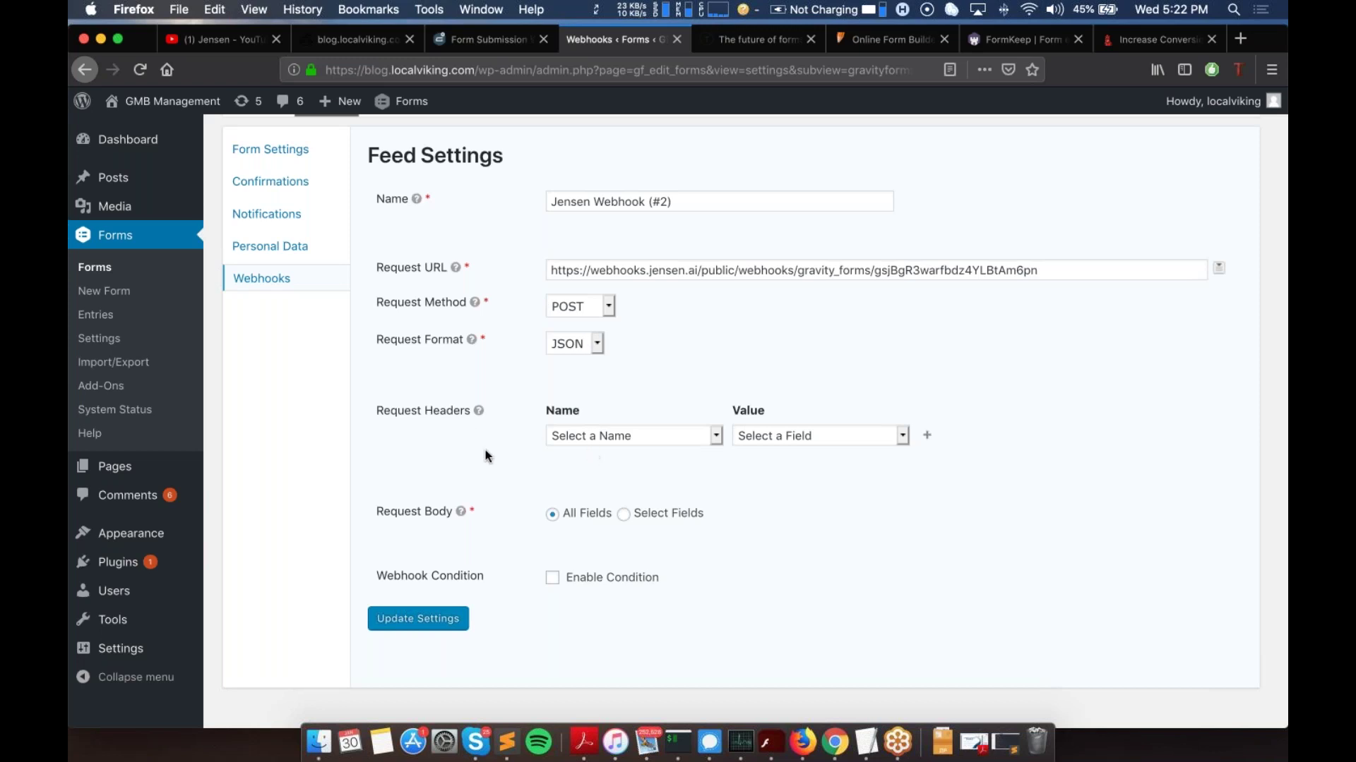
click(408, 617)
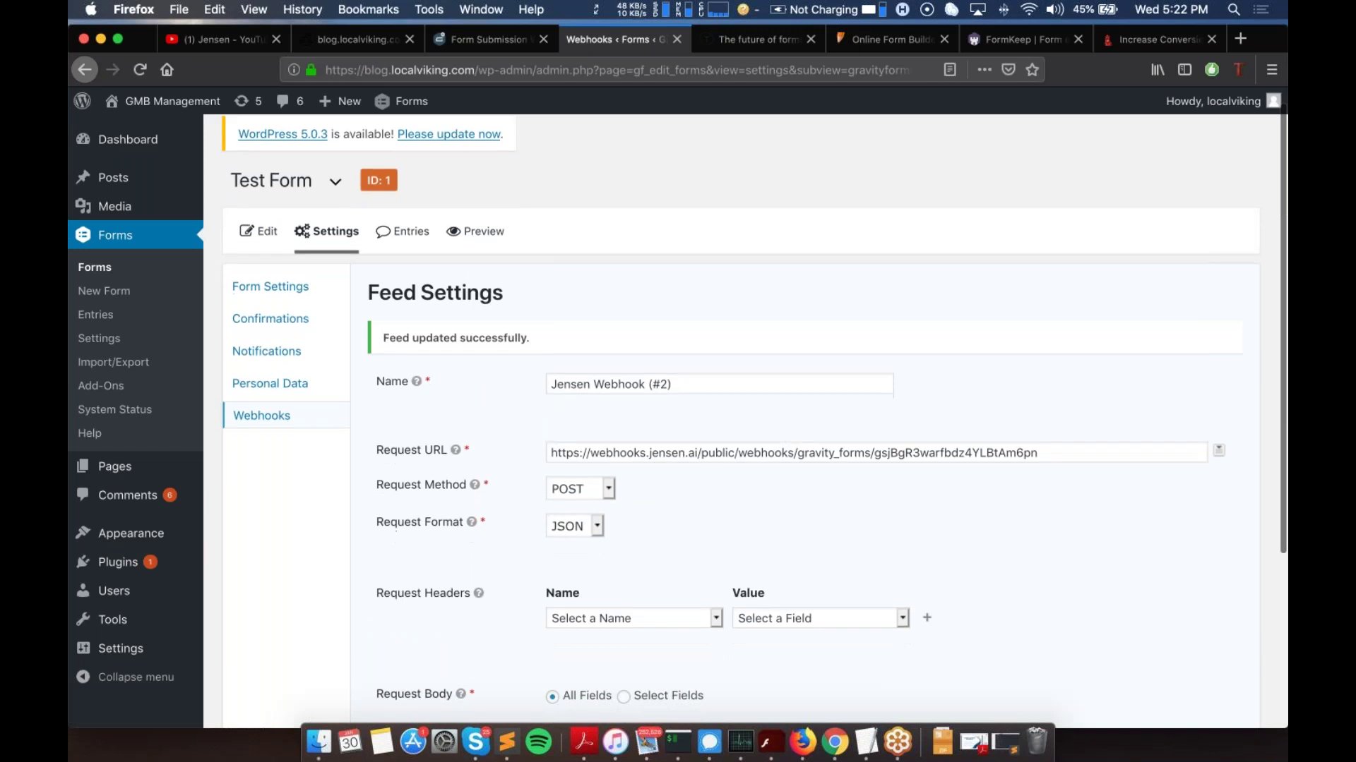
click(298, 382)
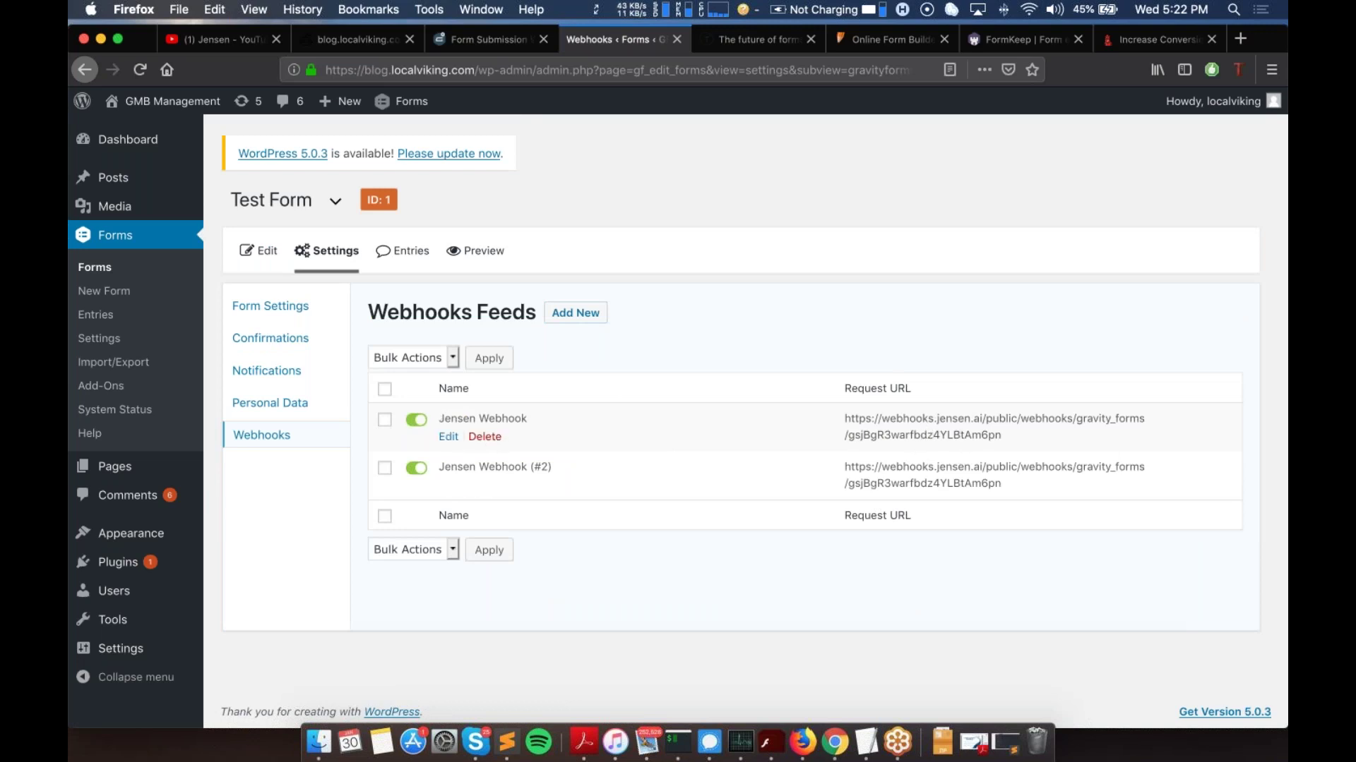
Step: Delete the original Jensen Webhook feed, confirming with OK
click(486, 437)
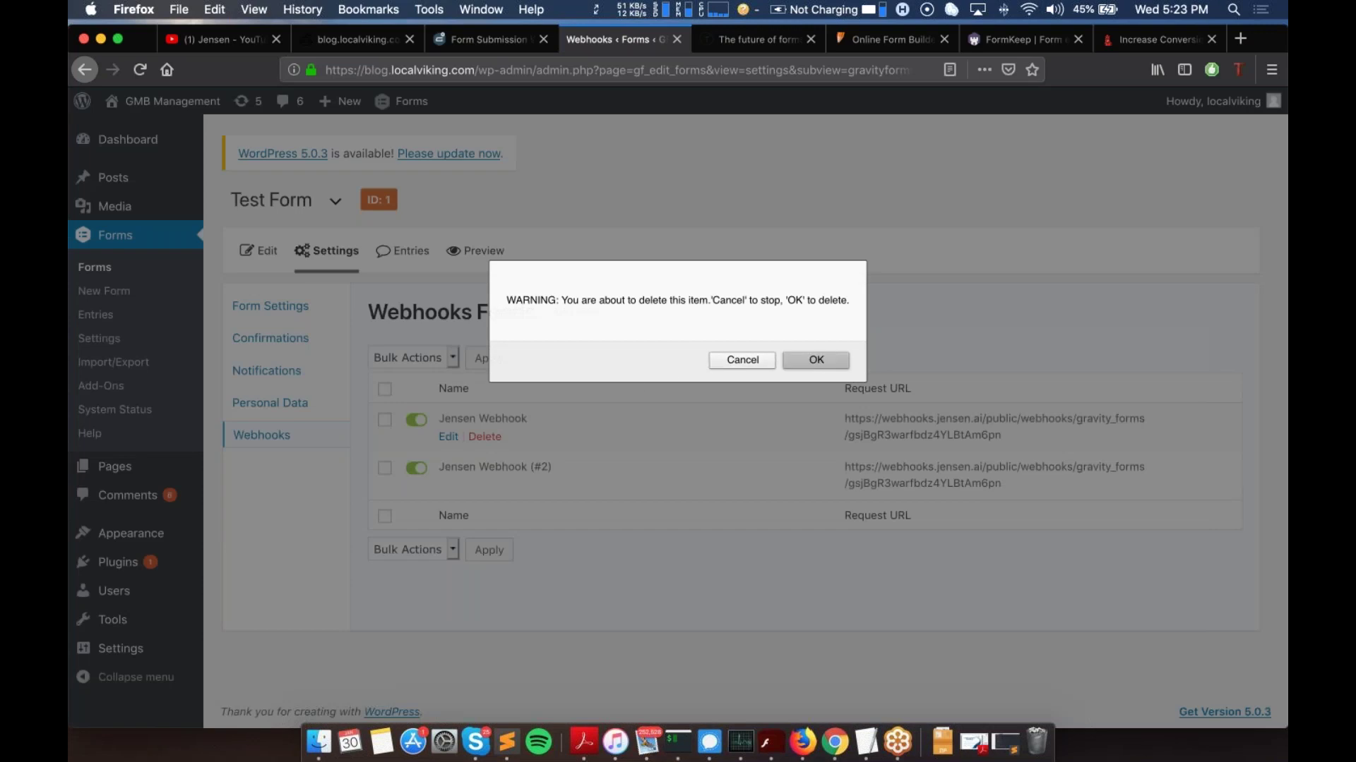
click(815, 361)
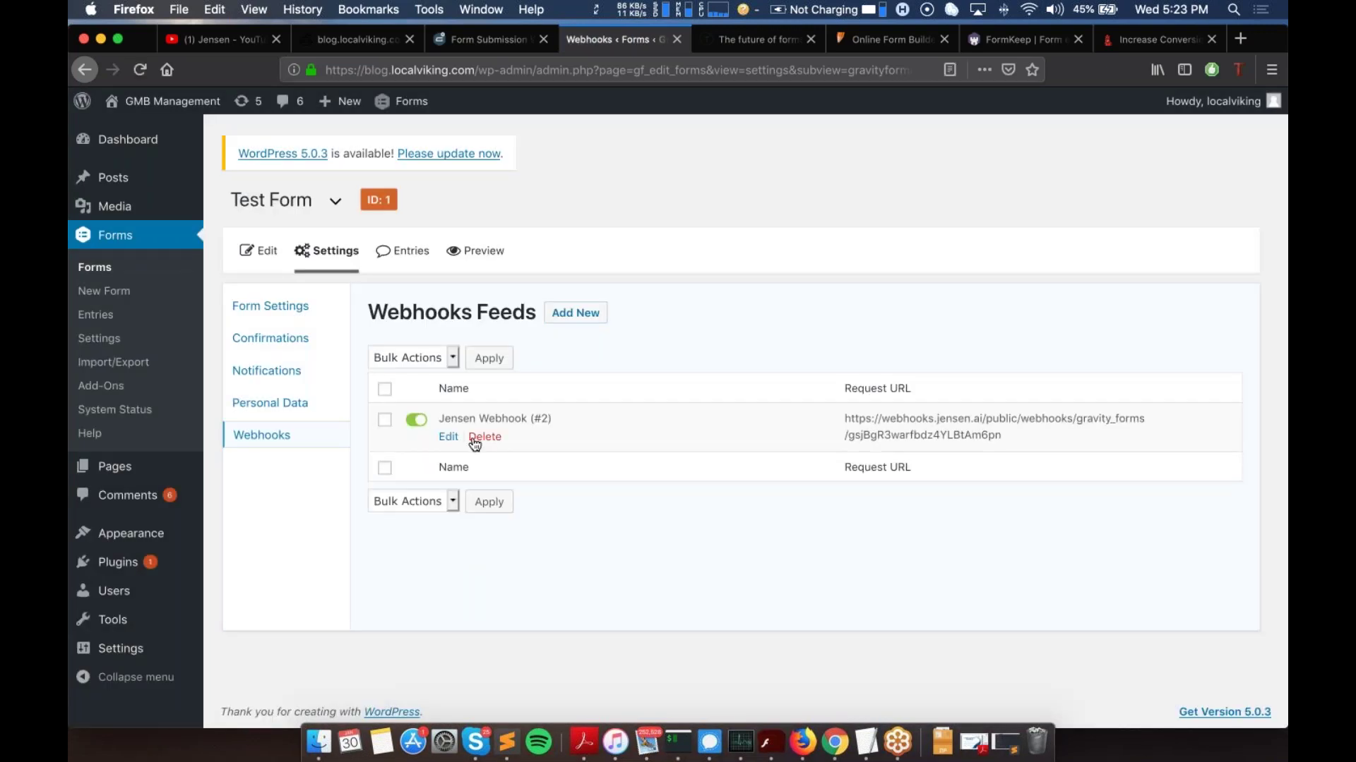
mouse_move(123, 179)
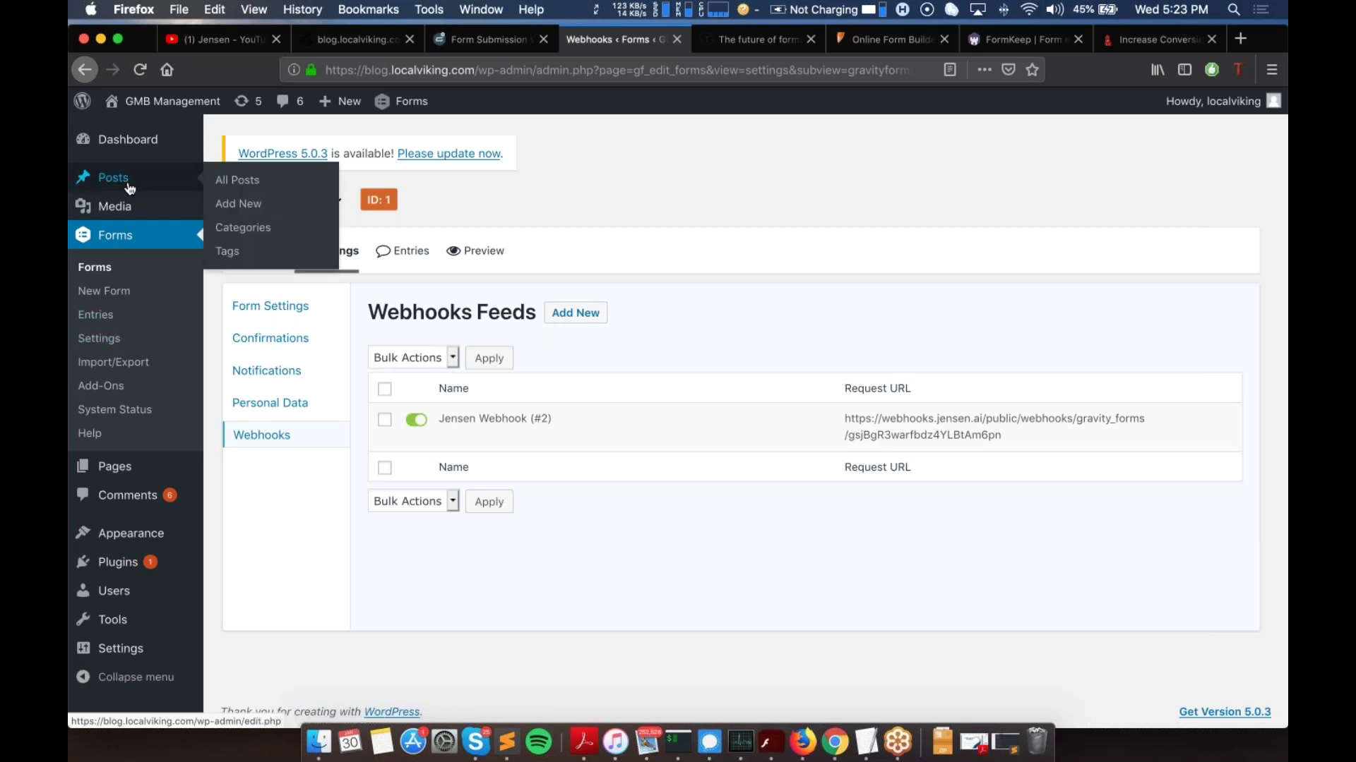
mouse_move(130, 148)
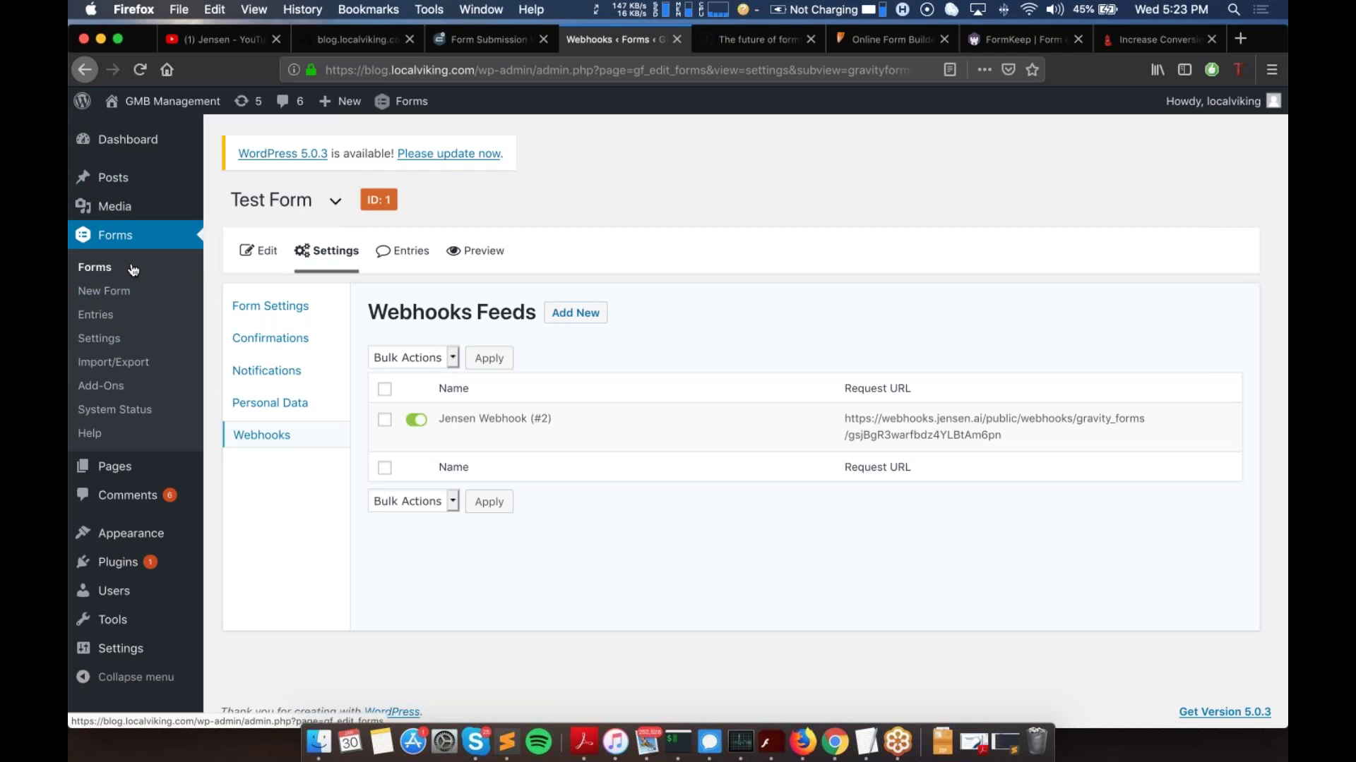
mouse_move(125, 478)
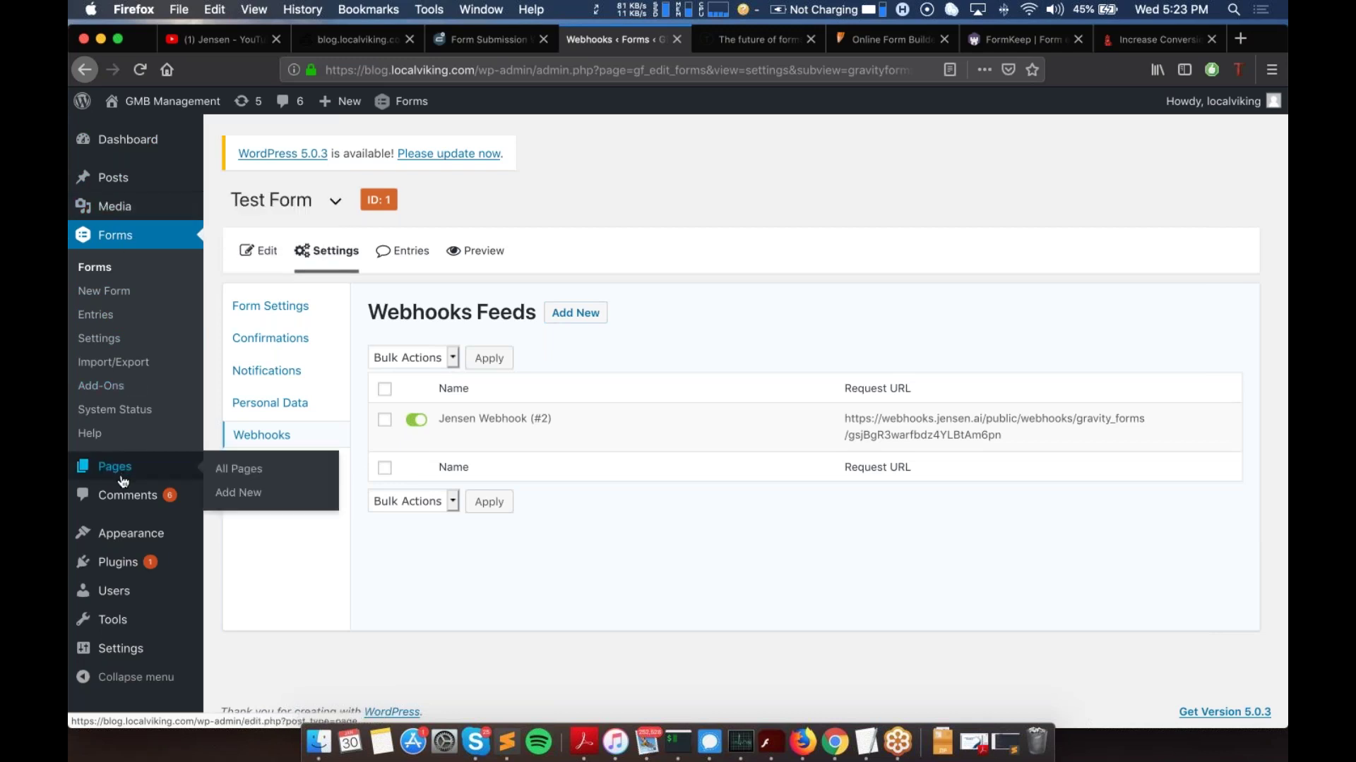
Step: Open Jensen Test from All Pages, point out its form shortcode, and view the live page
click(252, 476)
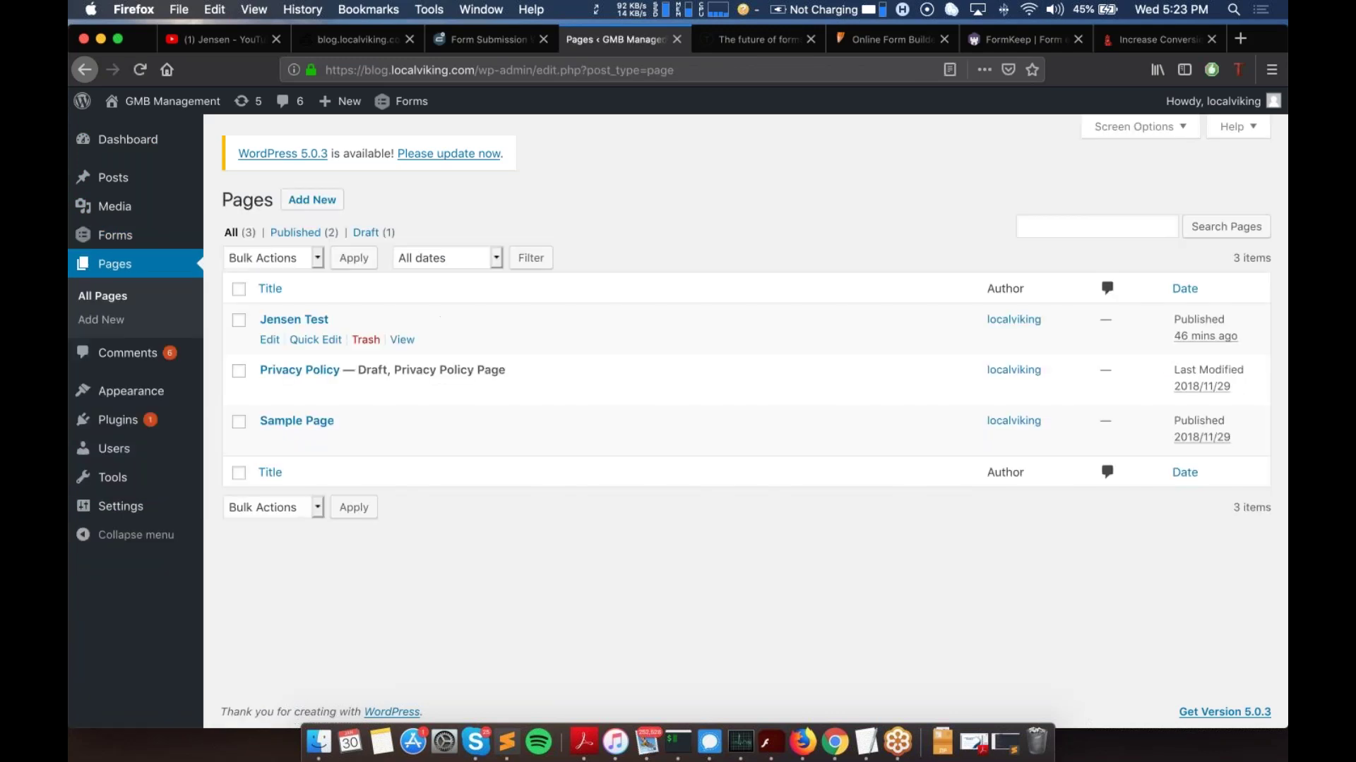
click(311, 321)
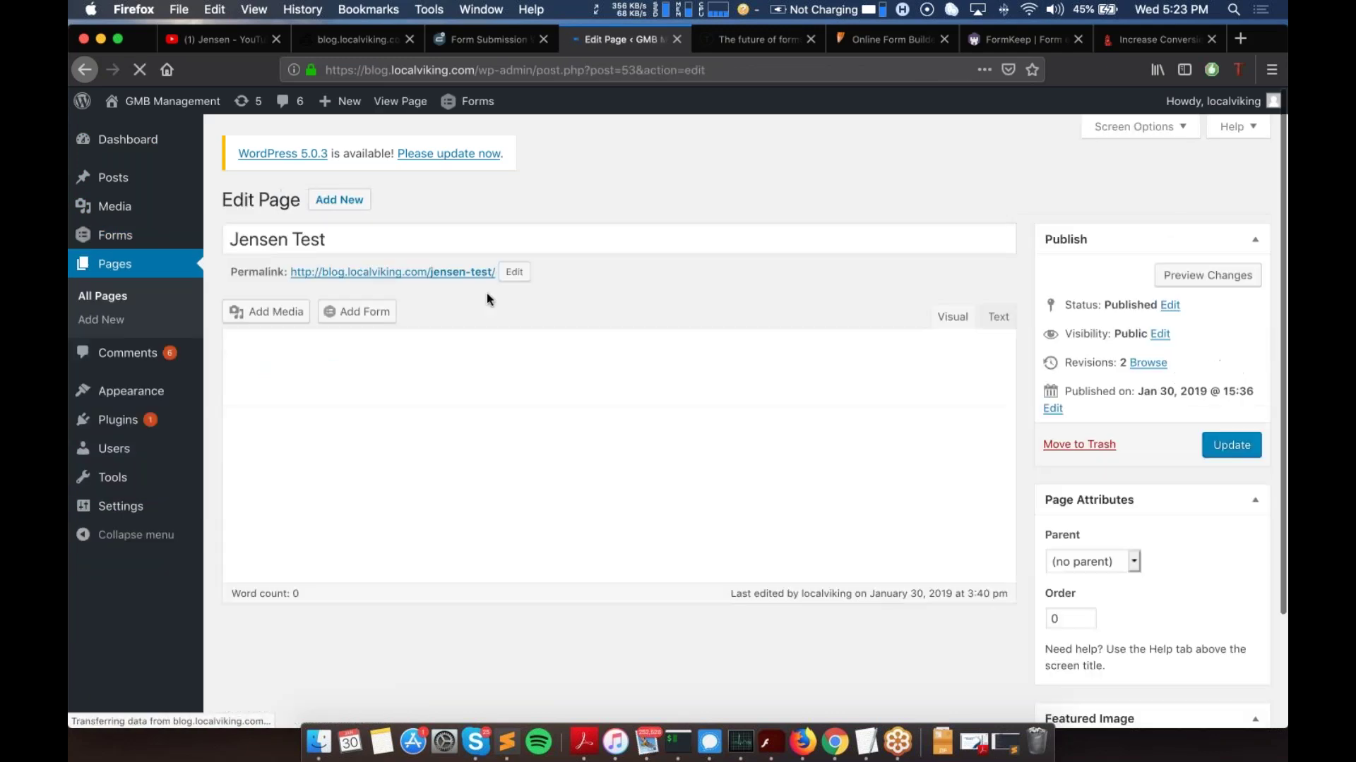
drag(396, 392, 245, 385)
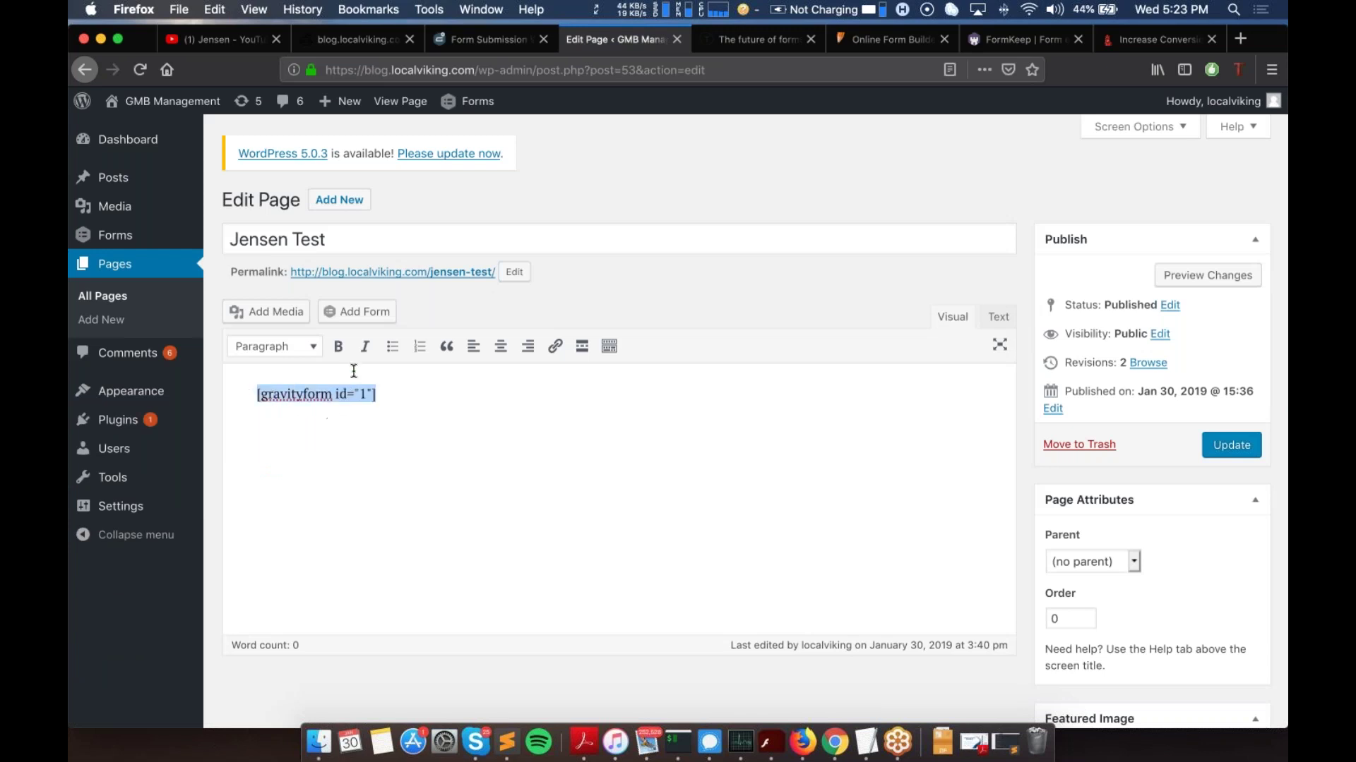
click(361, 274)
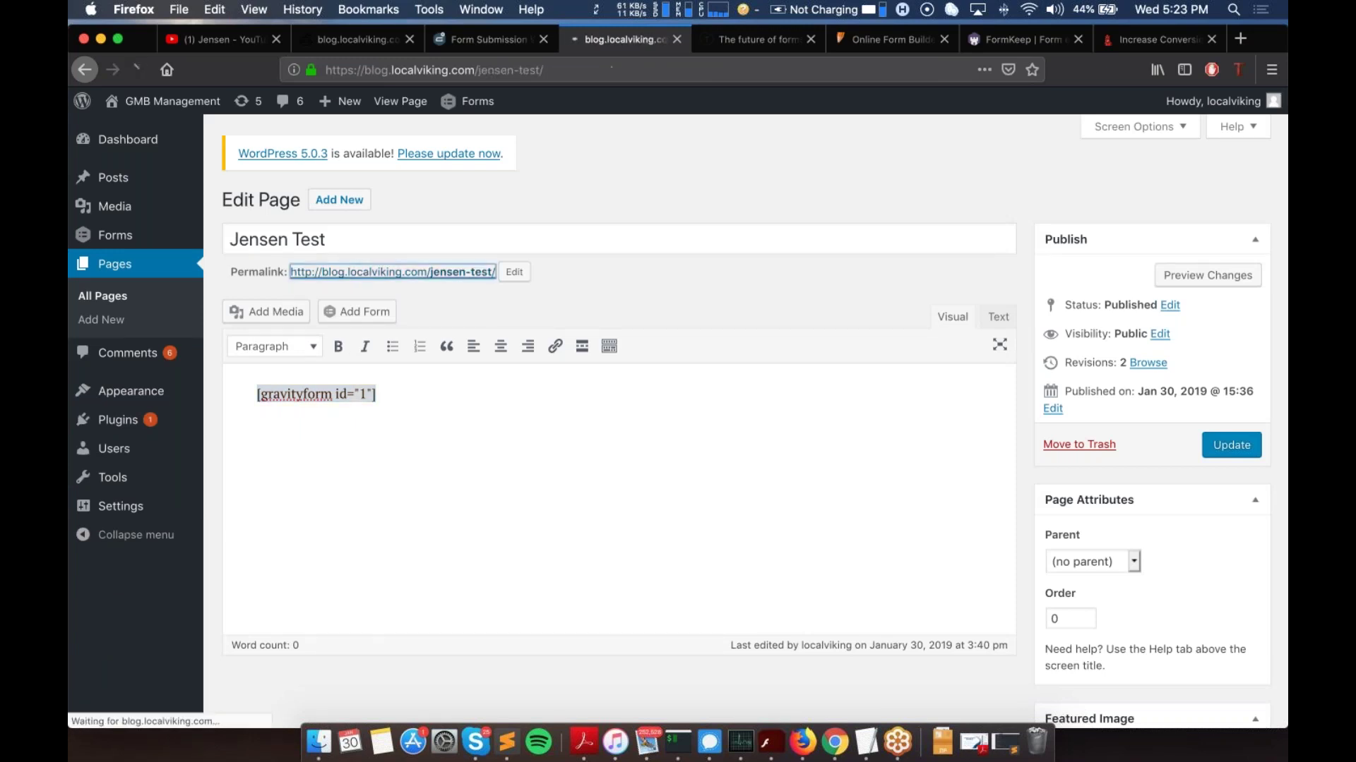
scroll(531, 300, down, 1)
scroll(529, 293, down, 5)
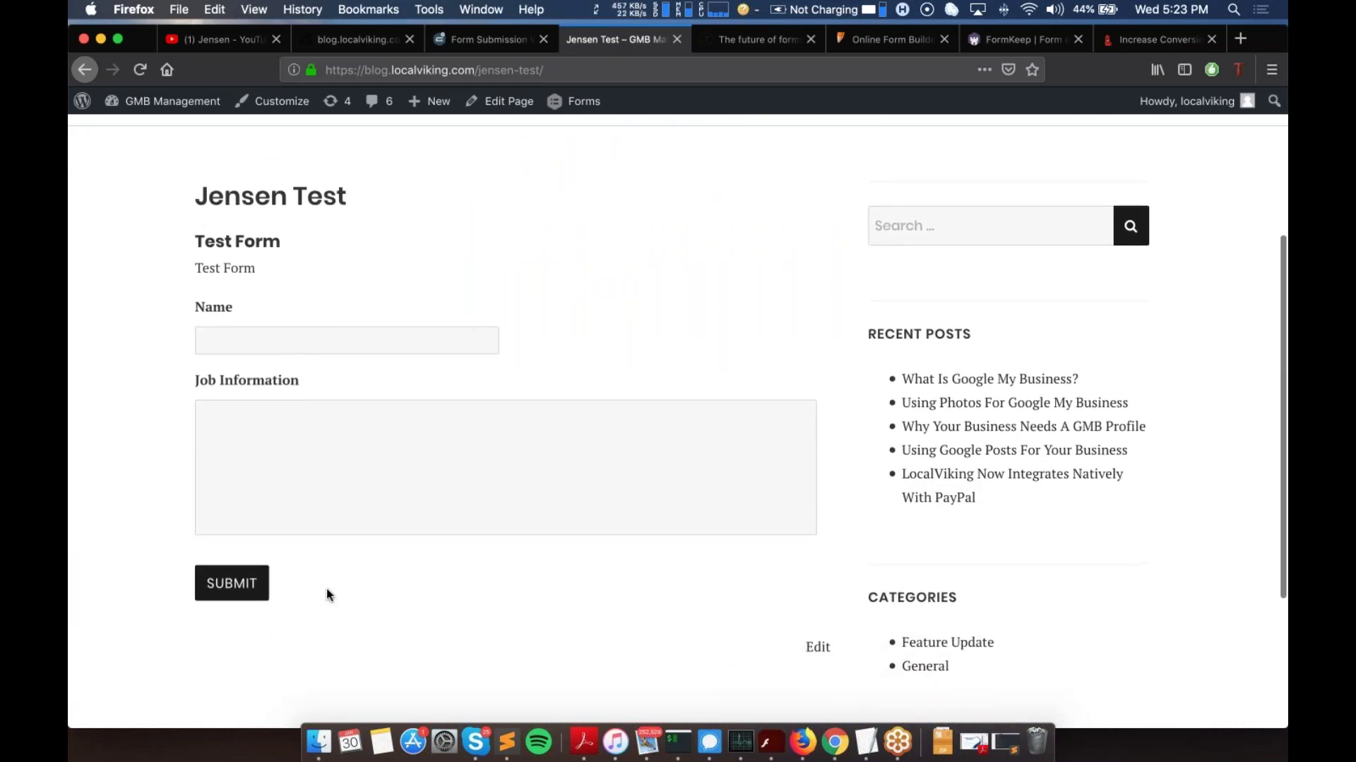
Step: Enter 'test' as the Name and a potential-job note under Job Information, then reload the Jensen dashboard
click(247, 338)
text(test)
click(352, 472)
text(this is information about my potential)
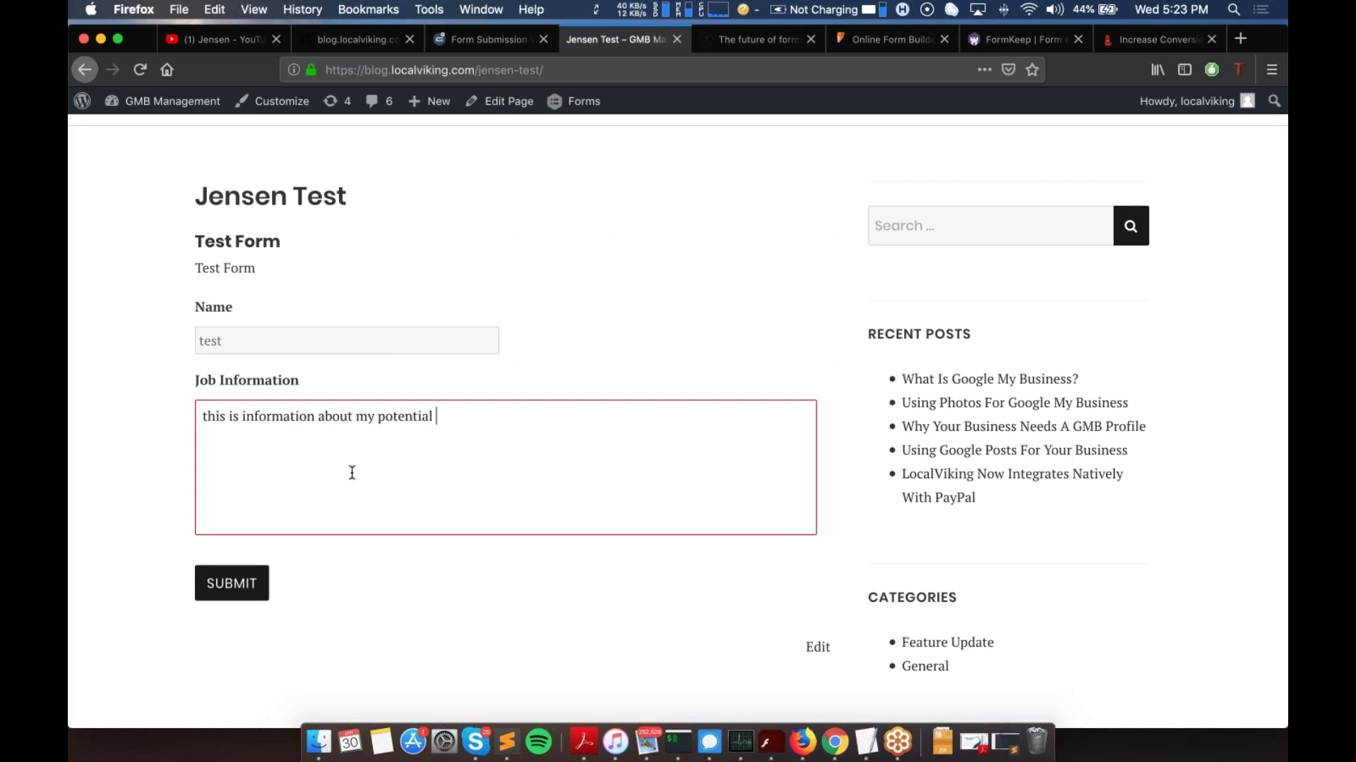
text( job that i'm intersetested in.)
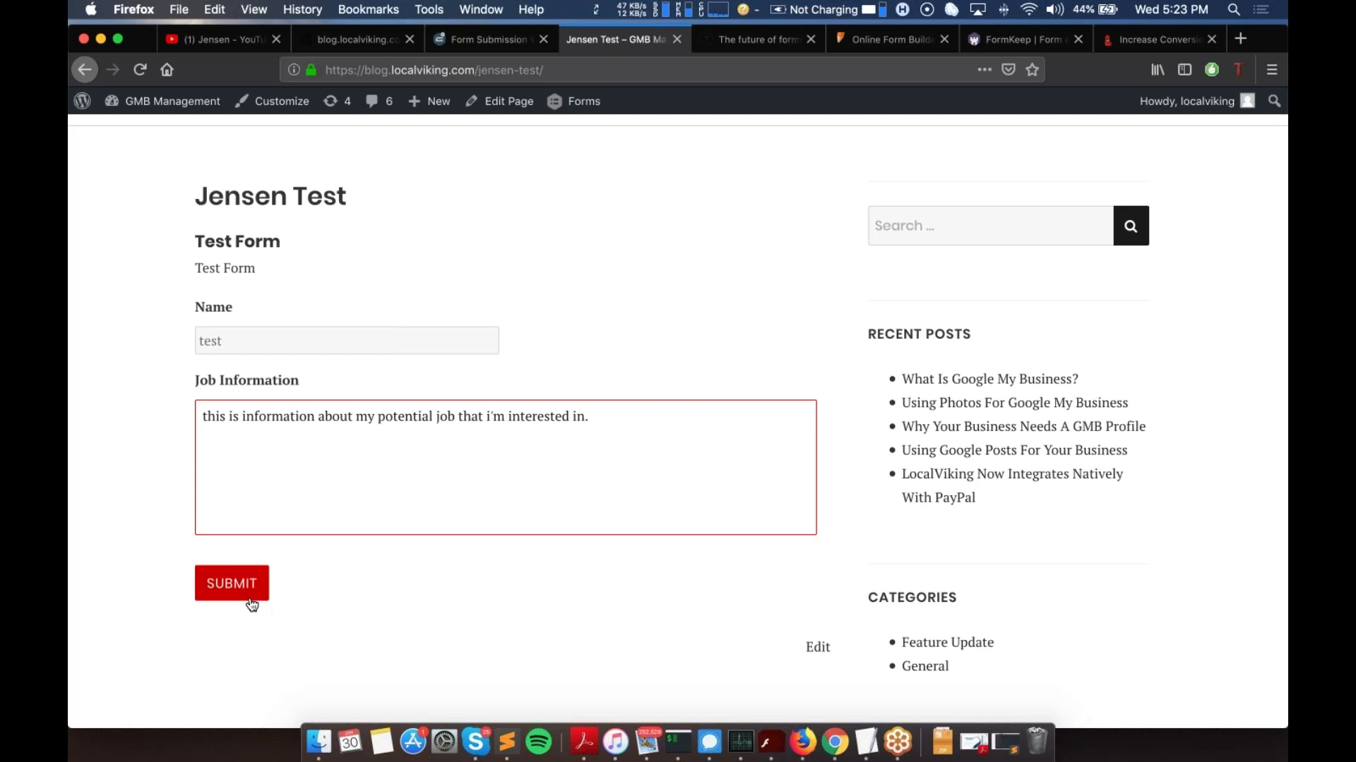
click(329, 41)
click(139, 69)
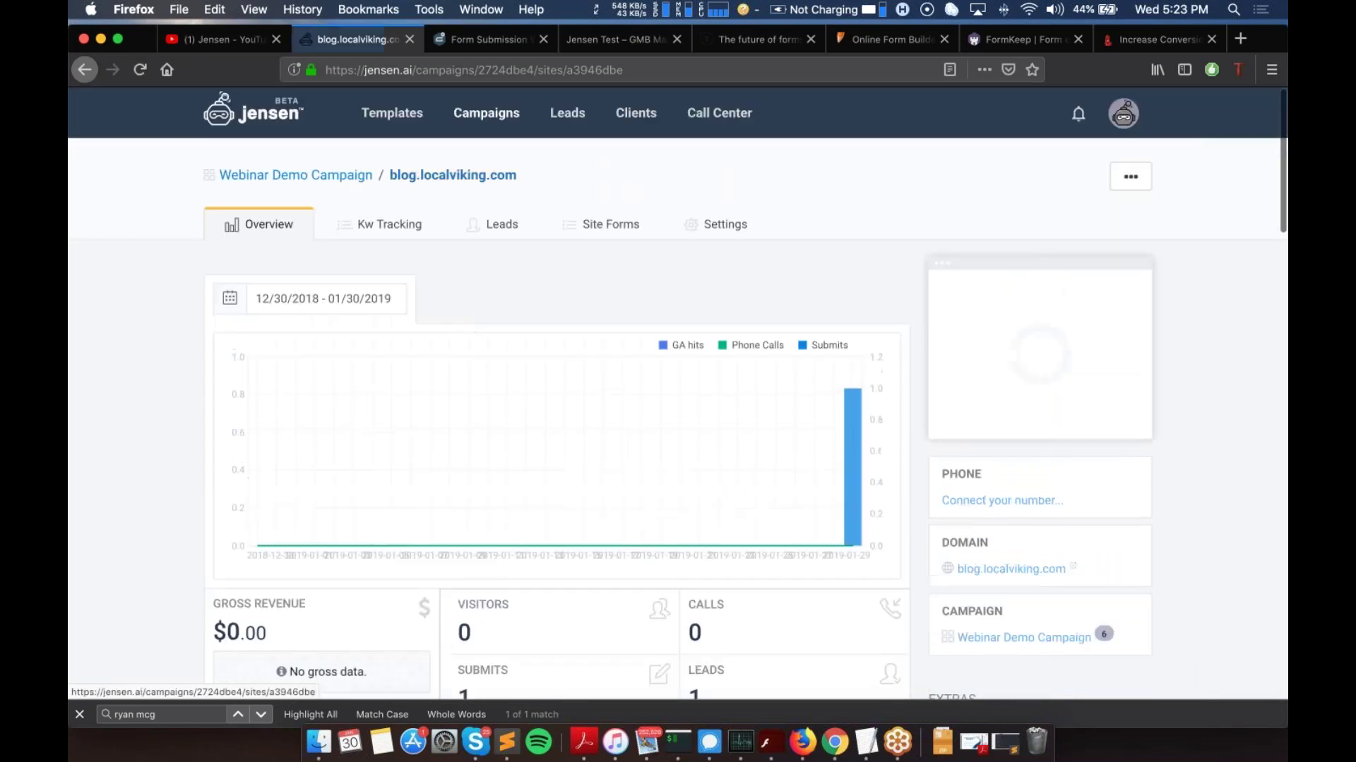
Step: Submit the test form, see the thank-you message, and reload the Jensen overview to check the Submits count
click(583, 46)
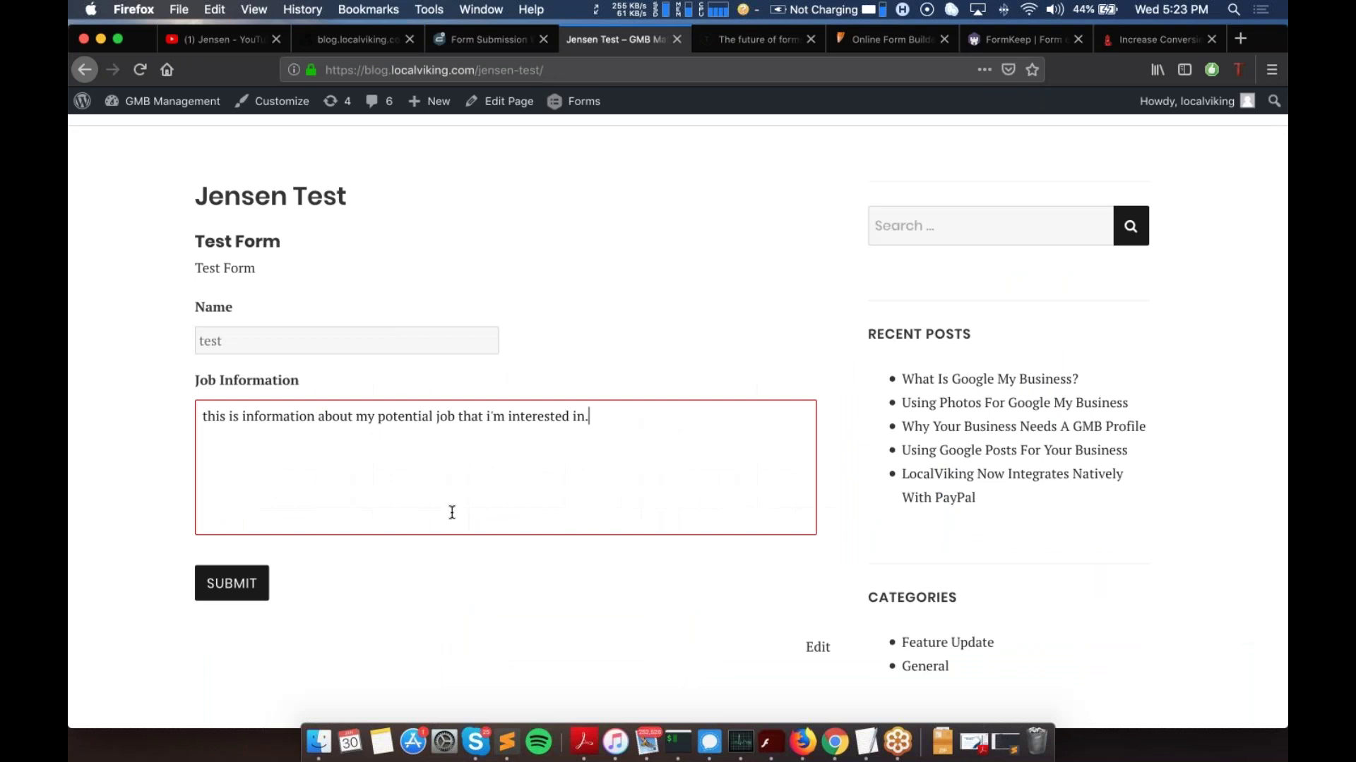
click(233, 583)
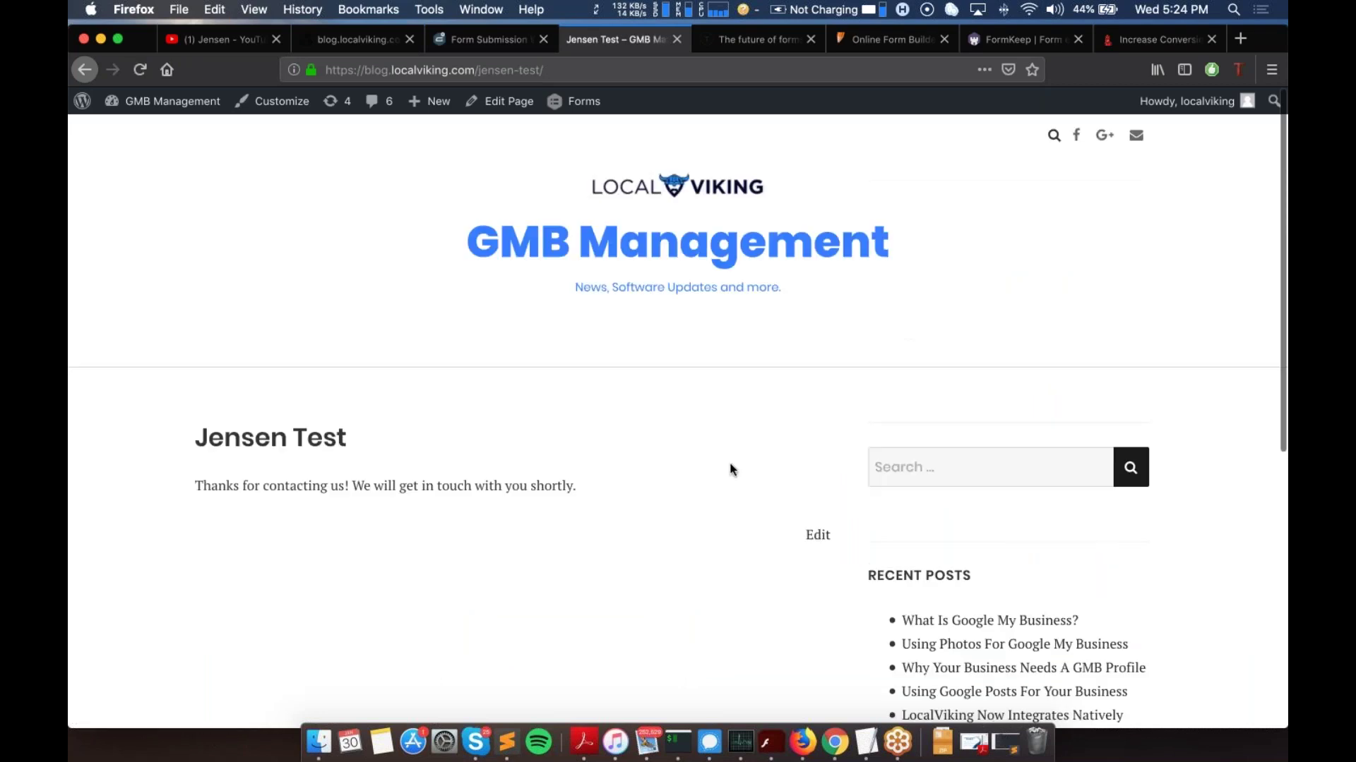
drag(194, 486, 567, 486)
click(357, 40)
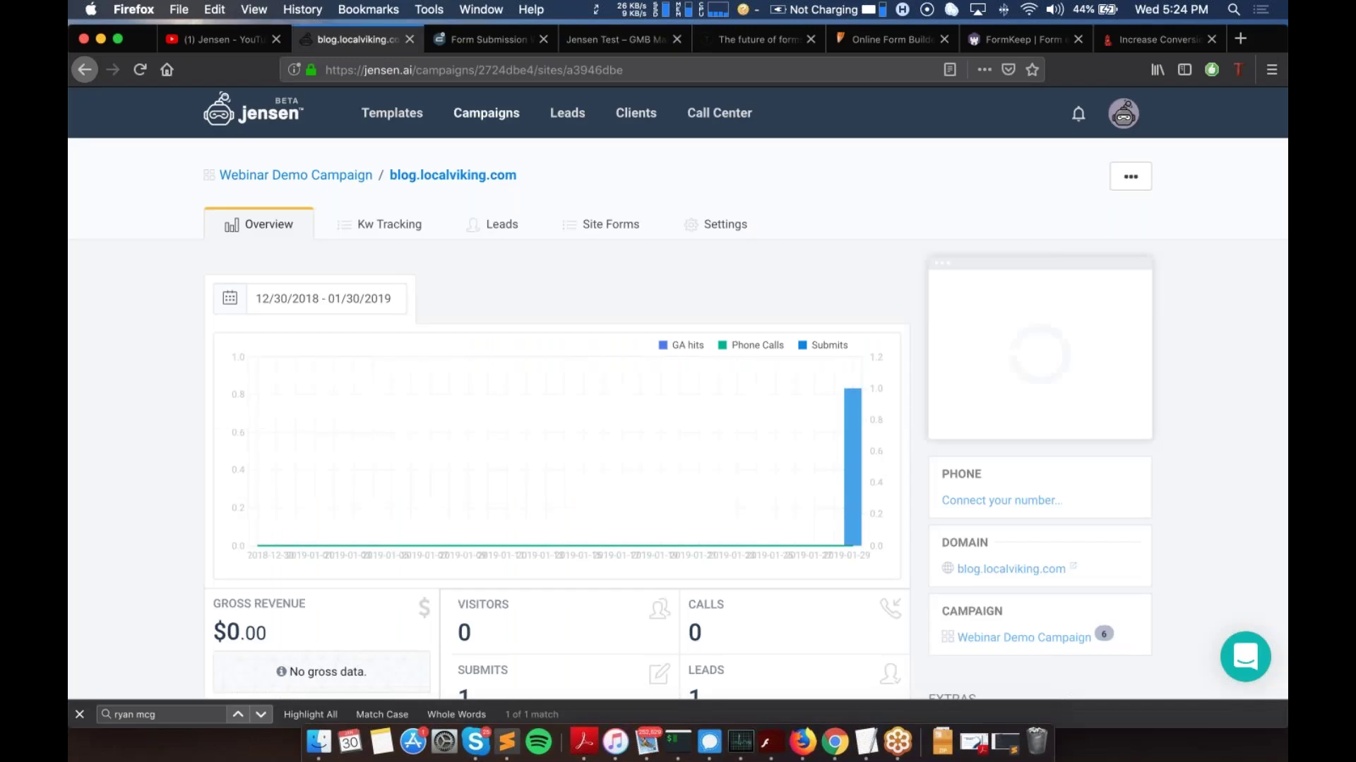
scroll(339, 367, down, 3)
click(141, 71)
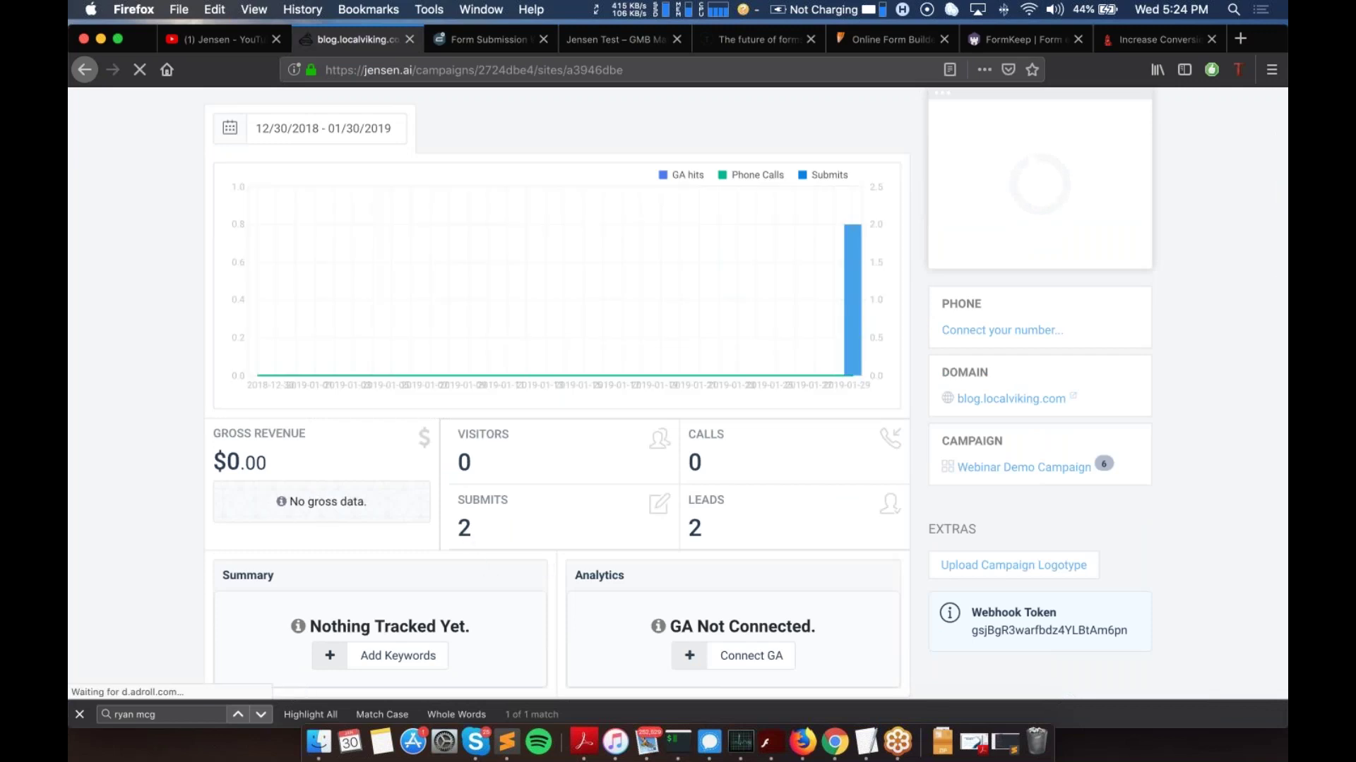
double_click(482, 500)
scroll(494, 238, up, 3)
Step: Inspect the campaign's leads list showing the submitted name and job details
click(502, 224)
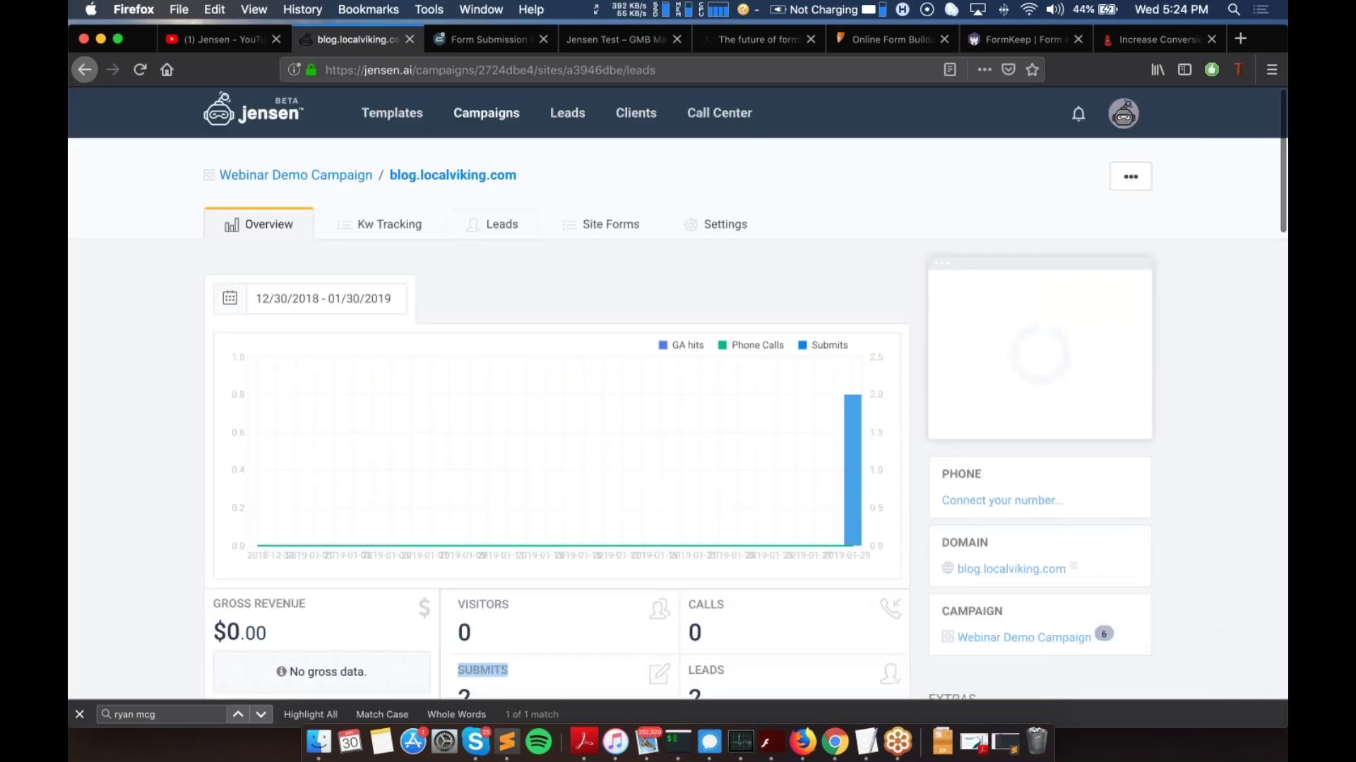
scroll(305, 348, down, 5)
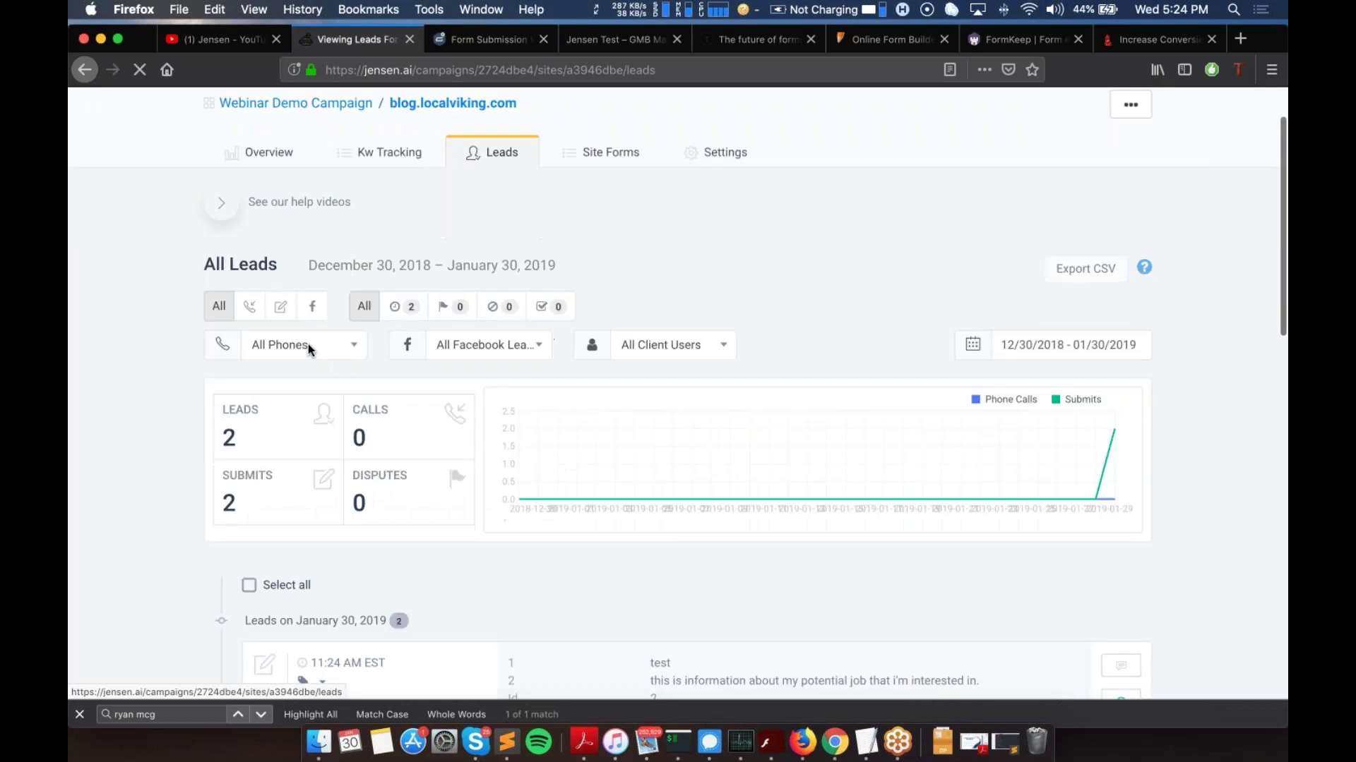
scroll(677, 396, down, 3)
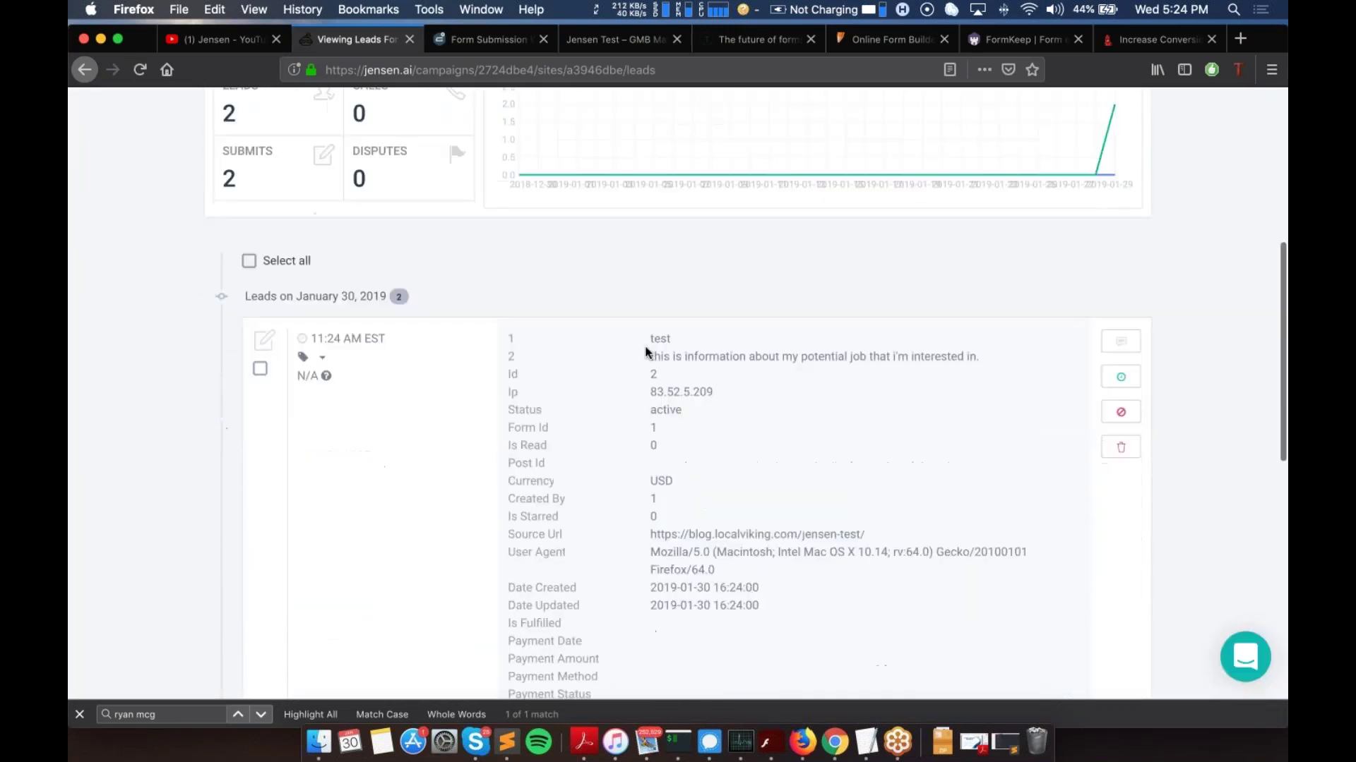
drag(649, 338, 978, 363)
click(793, 357)
scroll(793, 357, down, 5)
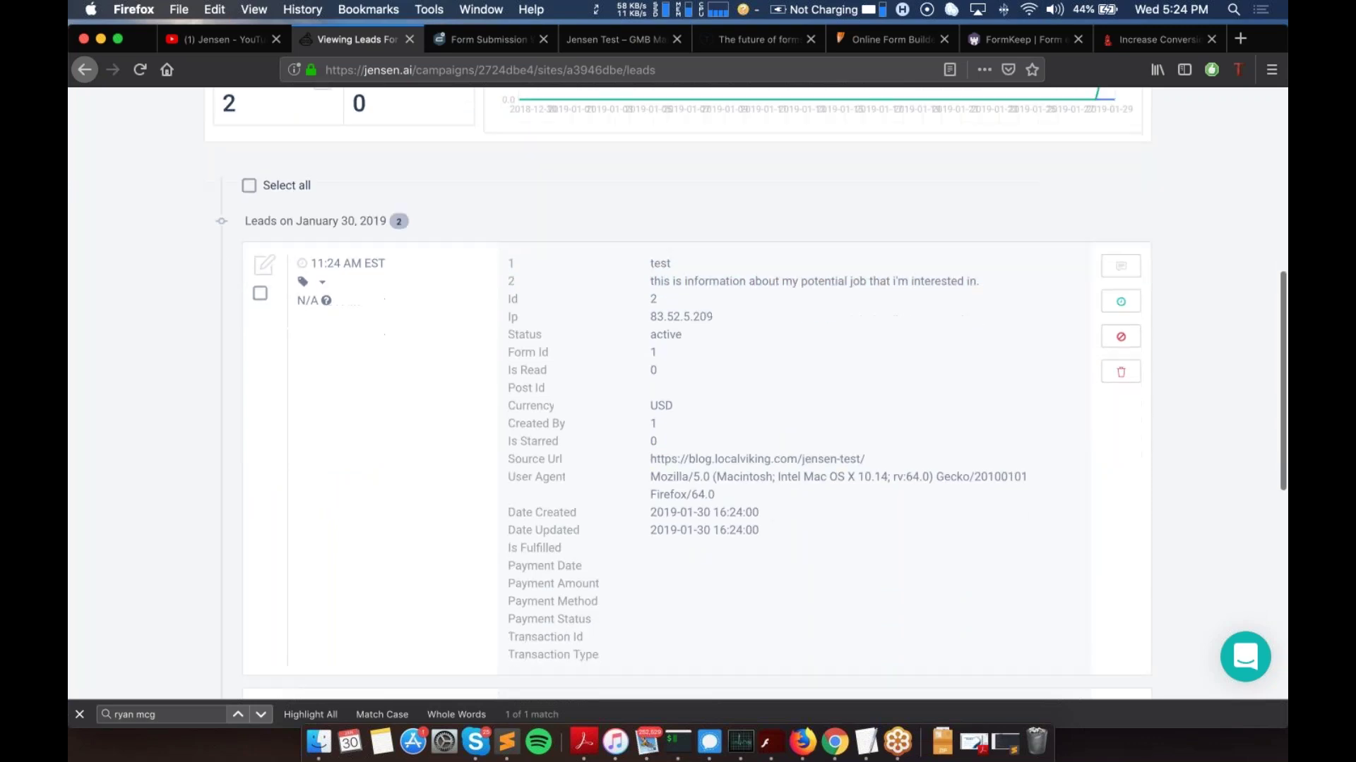
scroll(678, 395, up, 6)
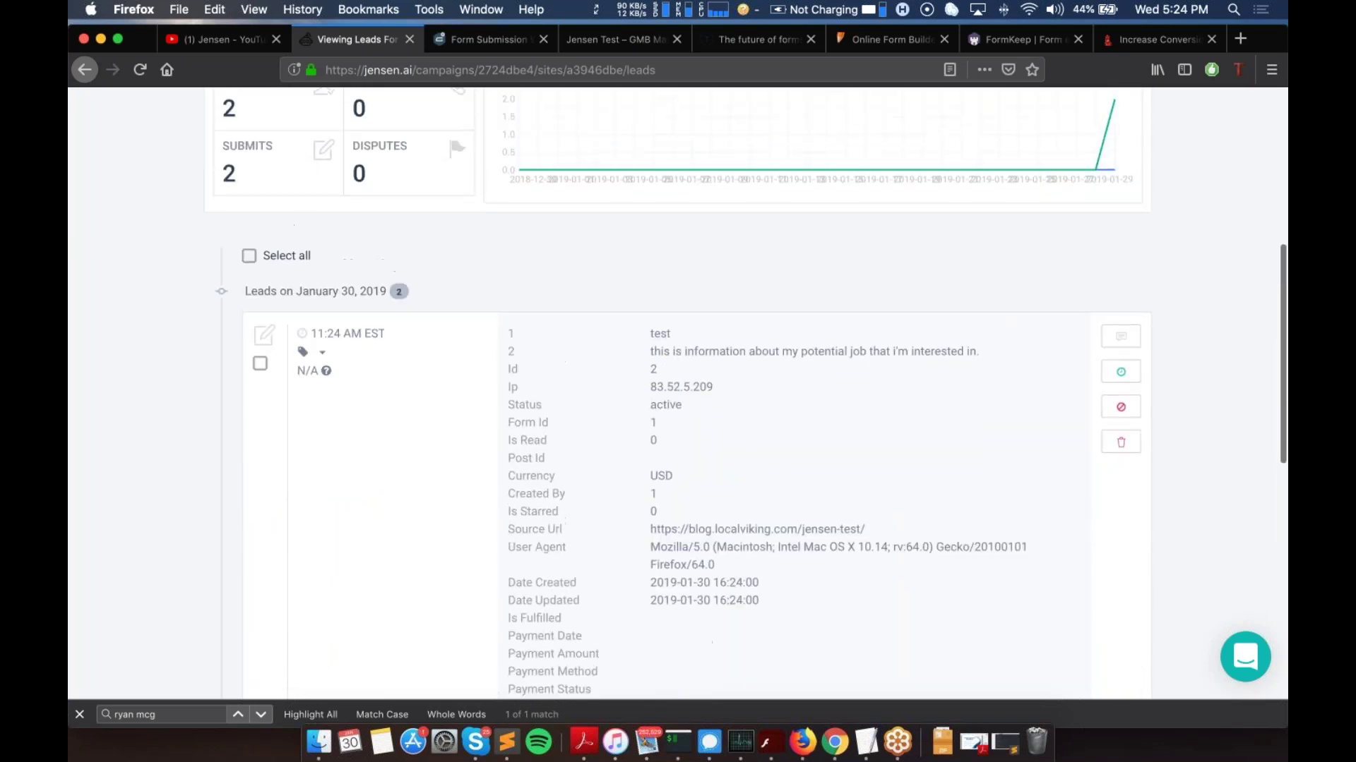
scroll(796, 388, up, 1)
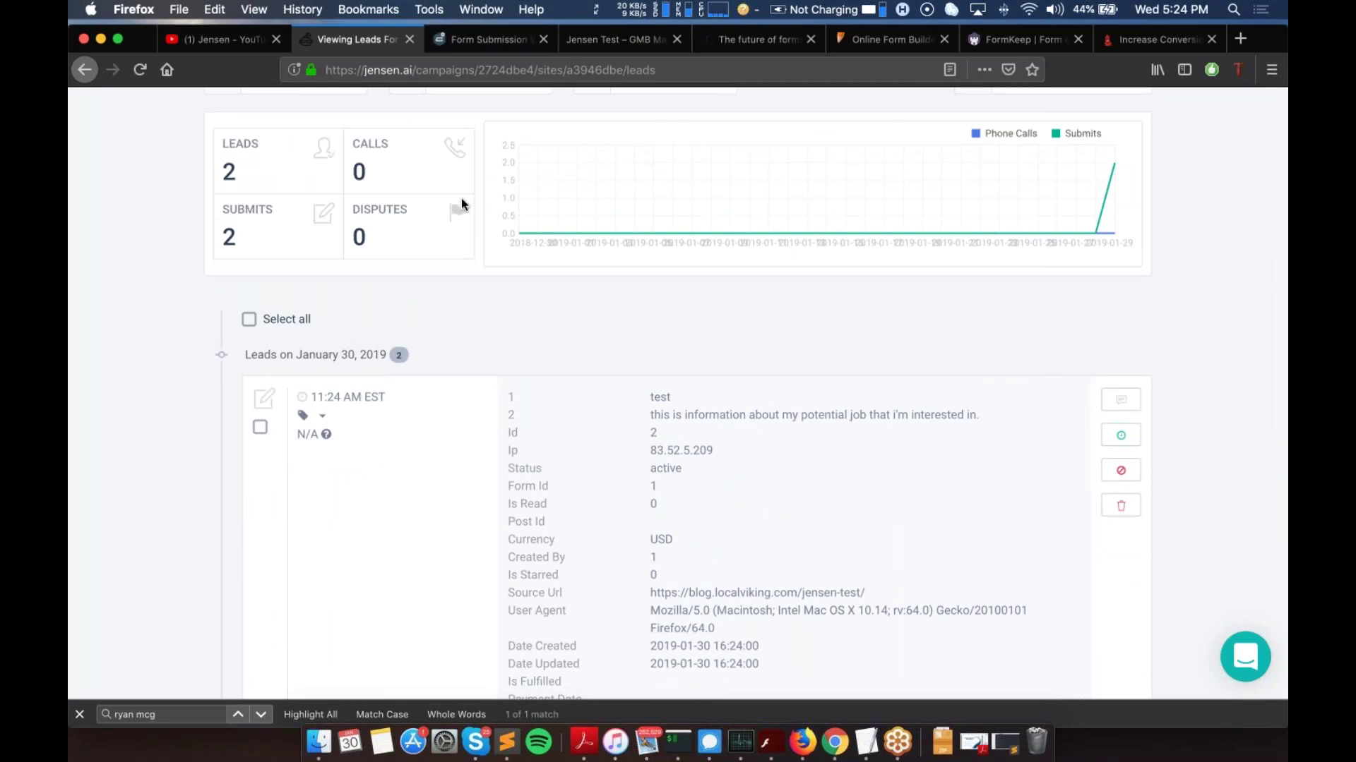
scroll(461, 203, up, 6)
scroll(460, 204, up, 2)
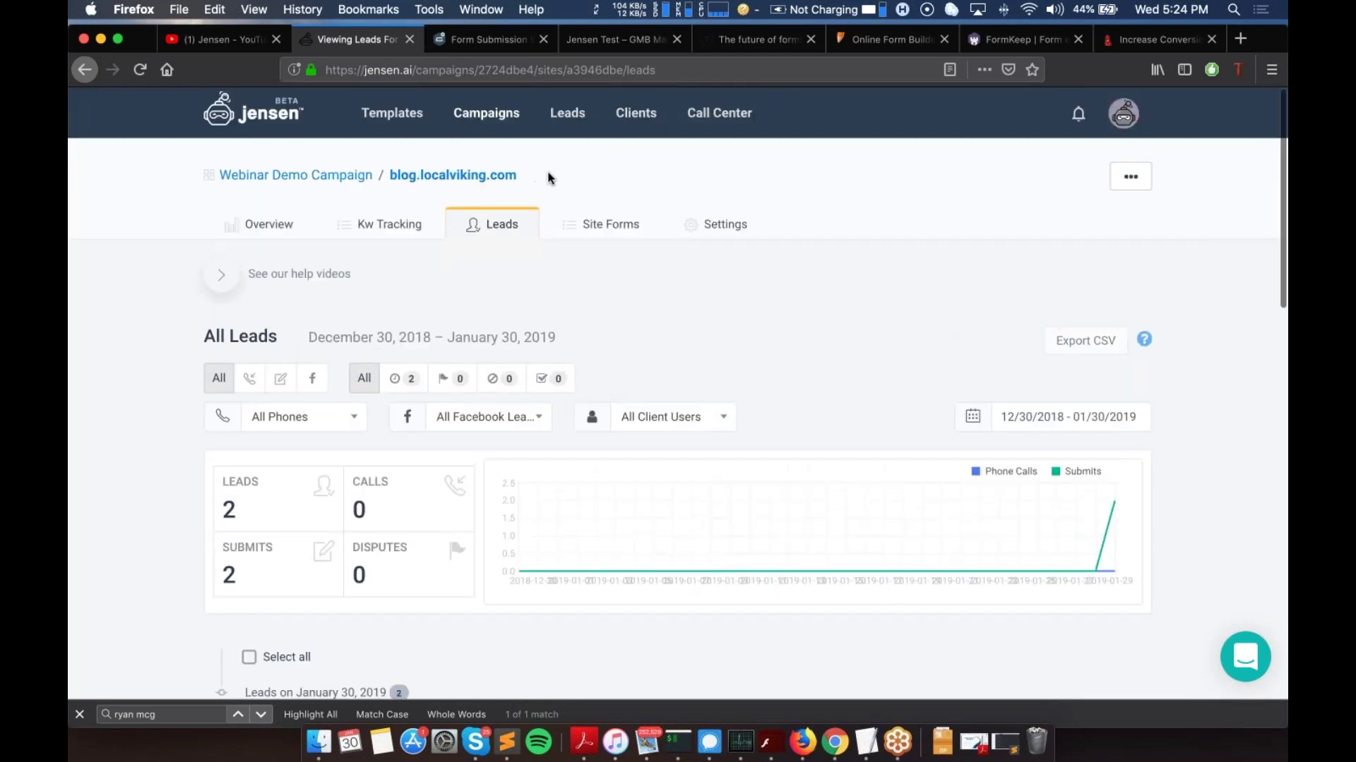
drag(549, 176, 384, 177)
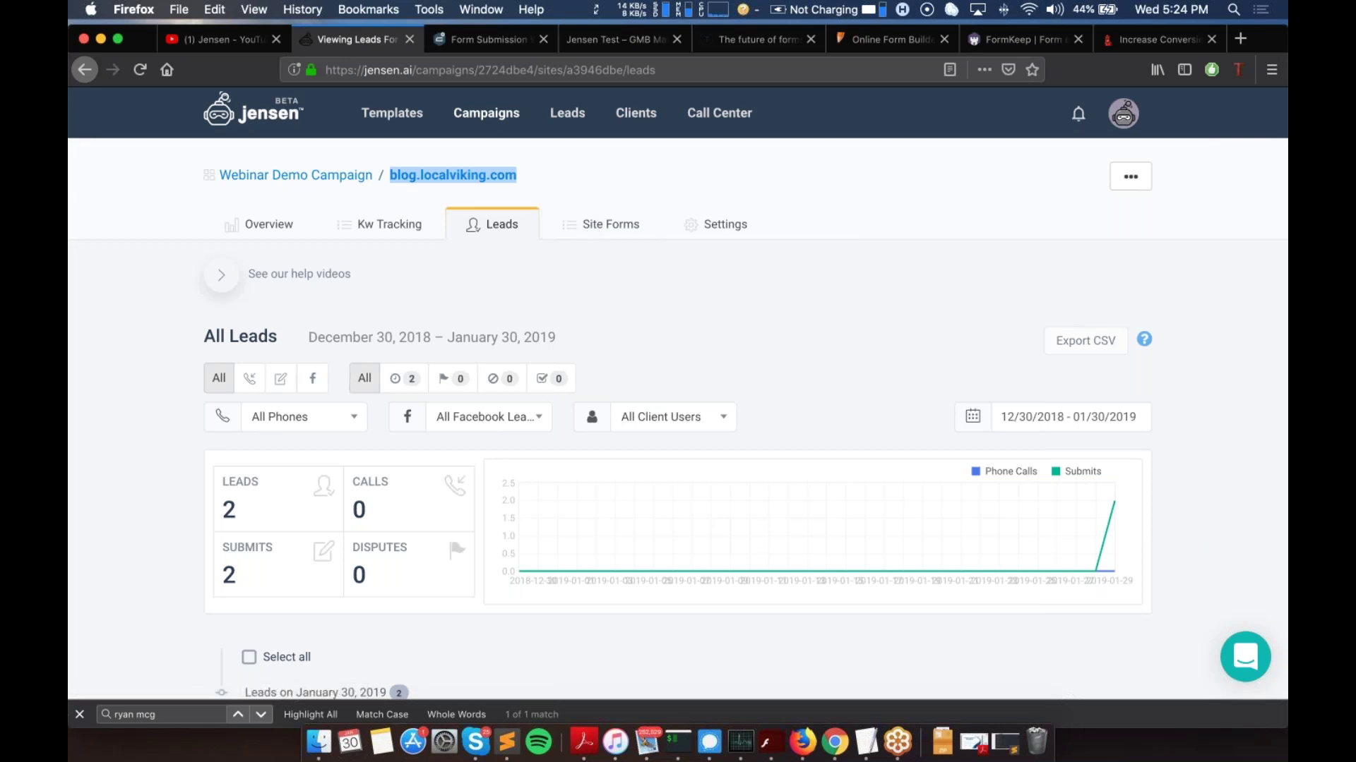
Step: View the site's Site Forms list with its Form ID column, then return to the Jensen Test page
click(618, 223)
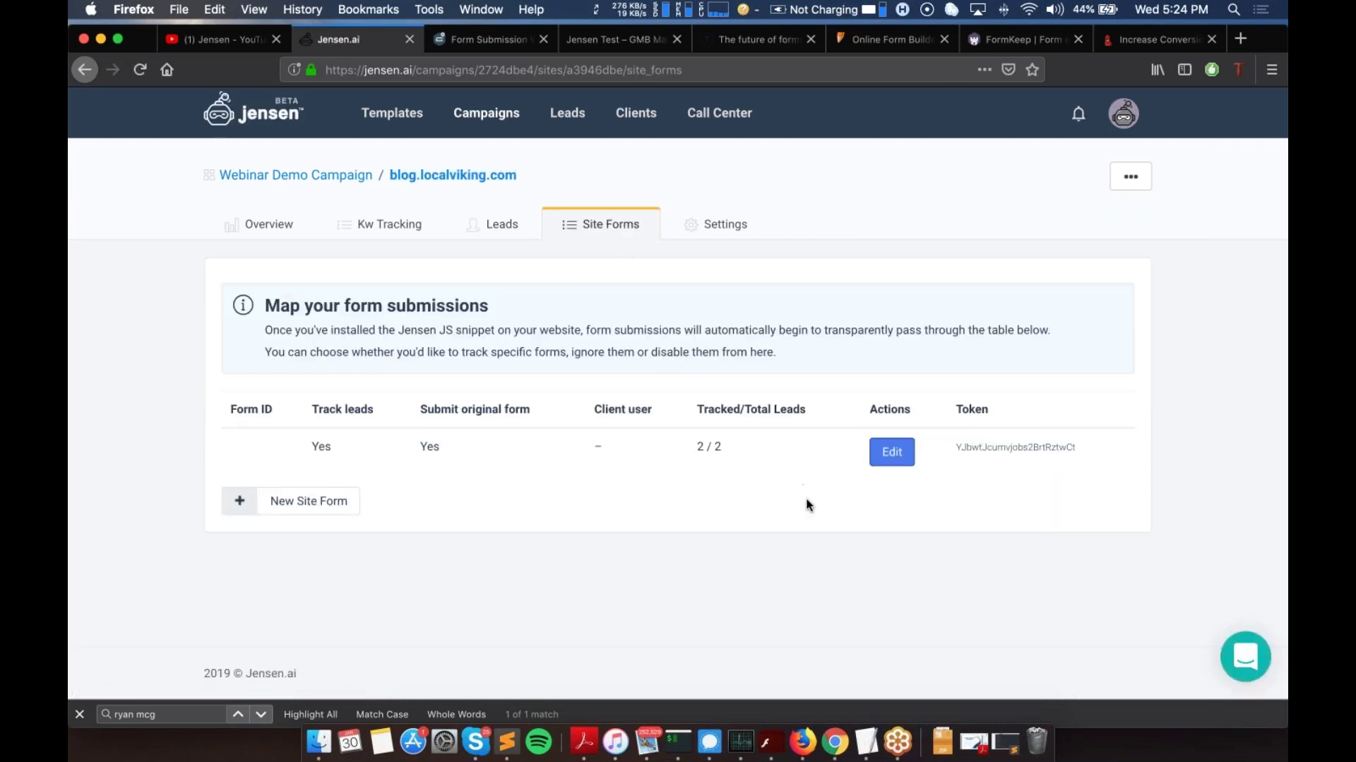
drag(233, 408, 280, 410)
click(280, 410)
click(600, 40)
Step: Start a new WordPress page titled 'New-Test' and open the Gravity Forms list in a new tab
click(83, 69)
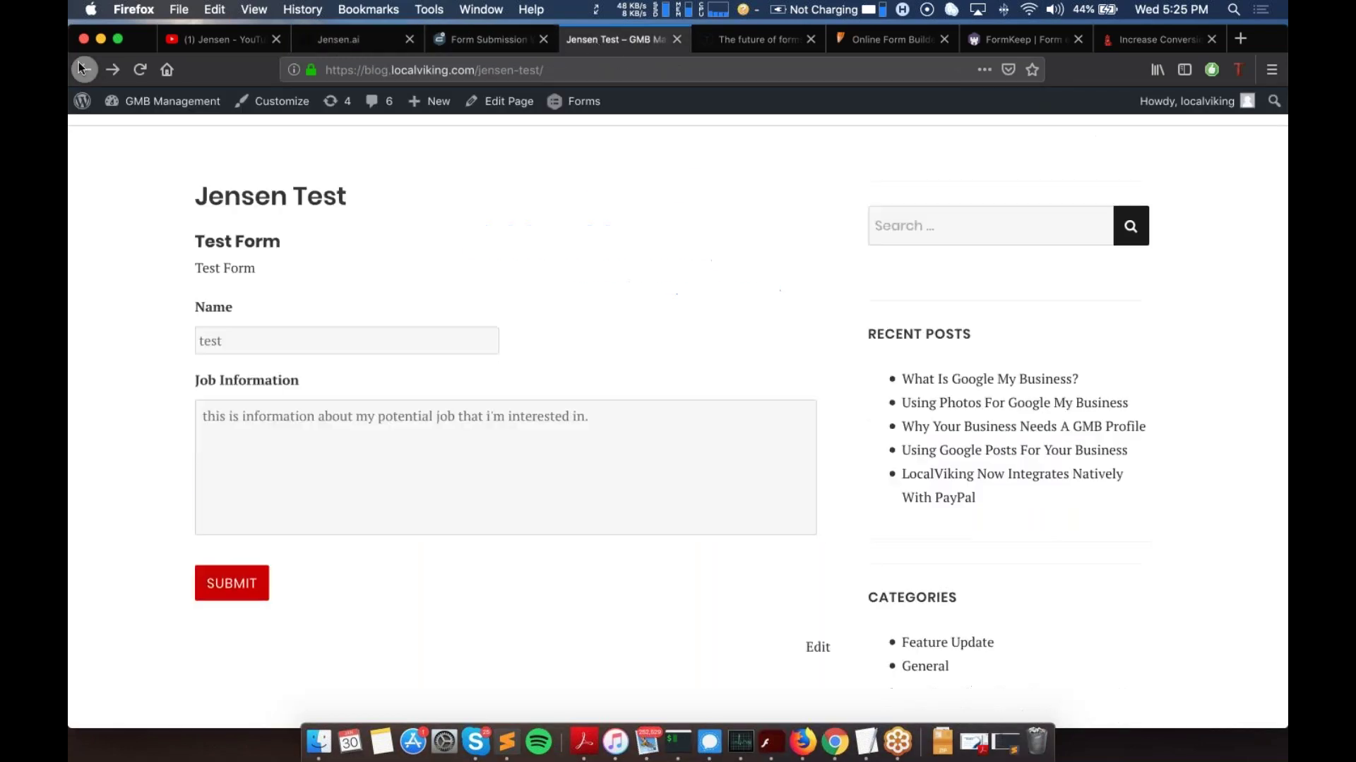
click(76, 73)
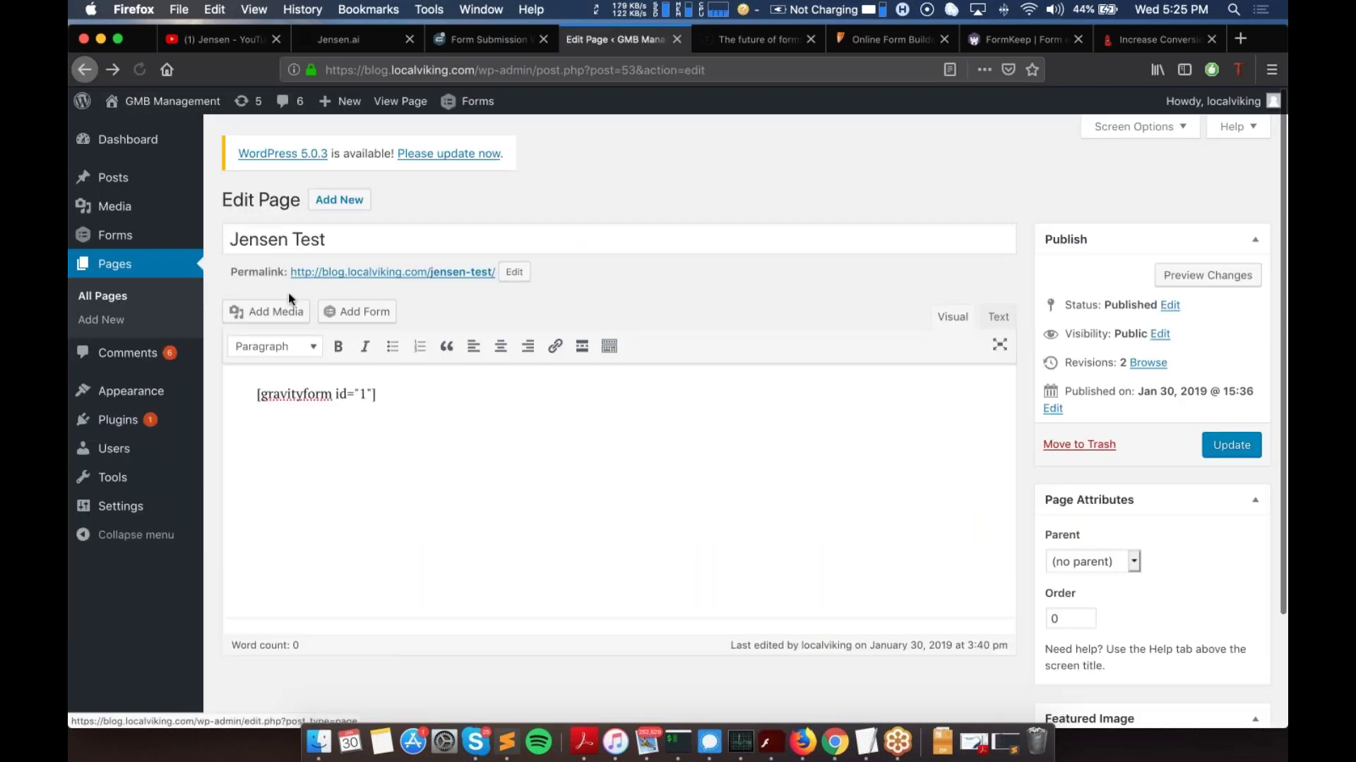
click(326, 204)
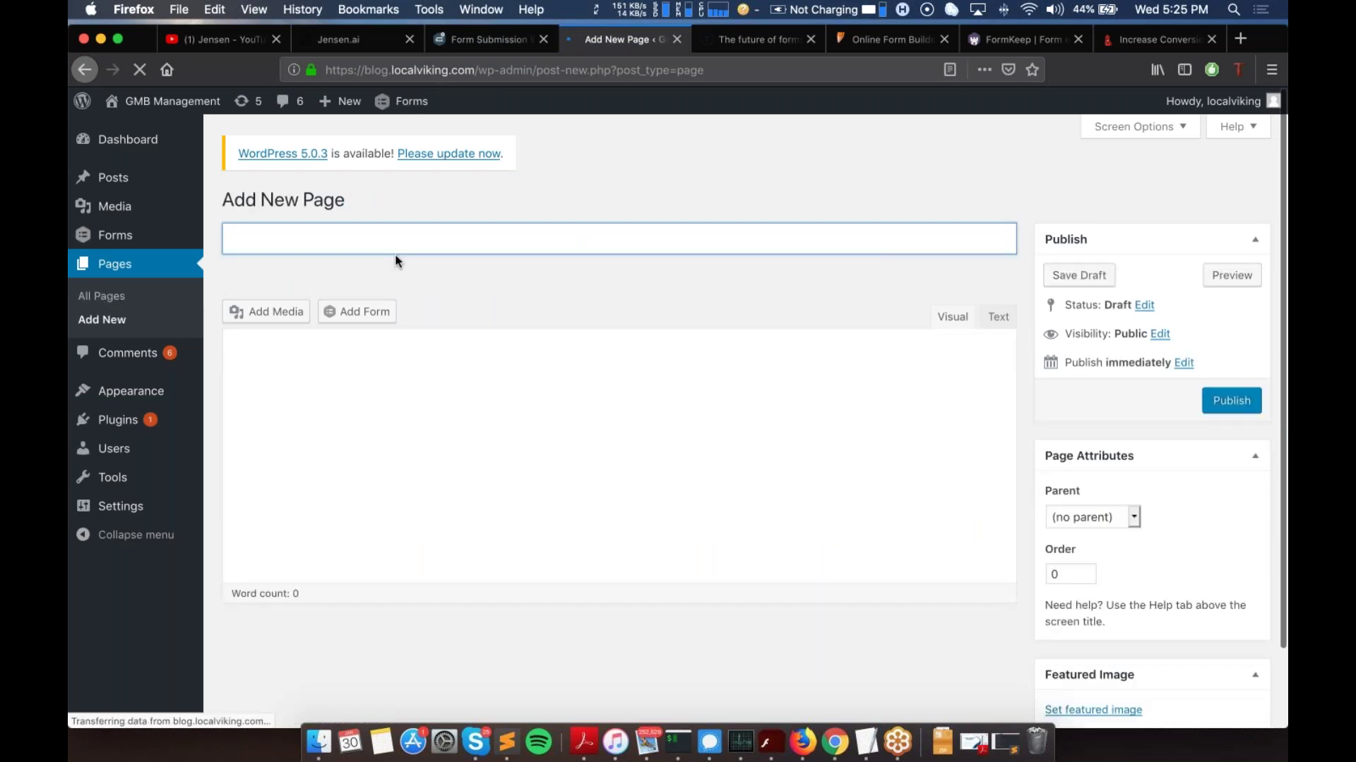
text(New-Test)
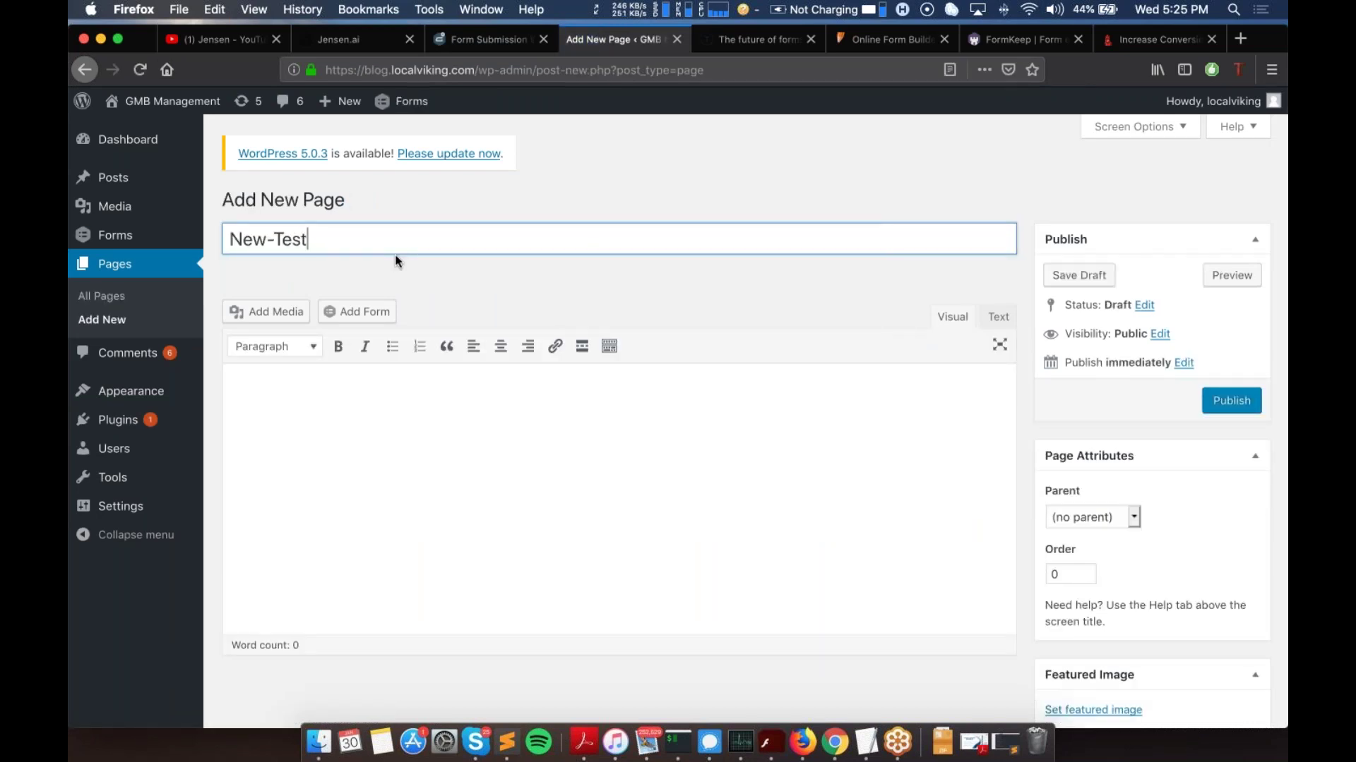
key(Tab)
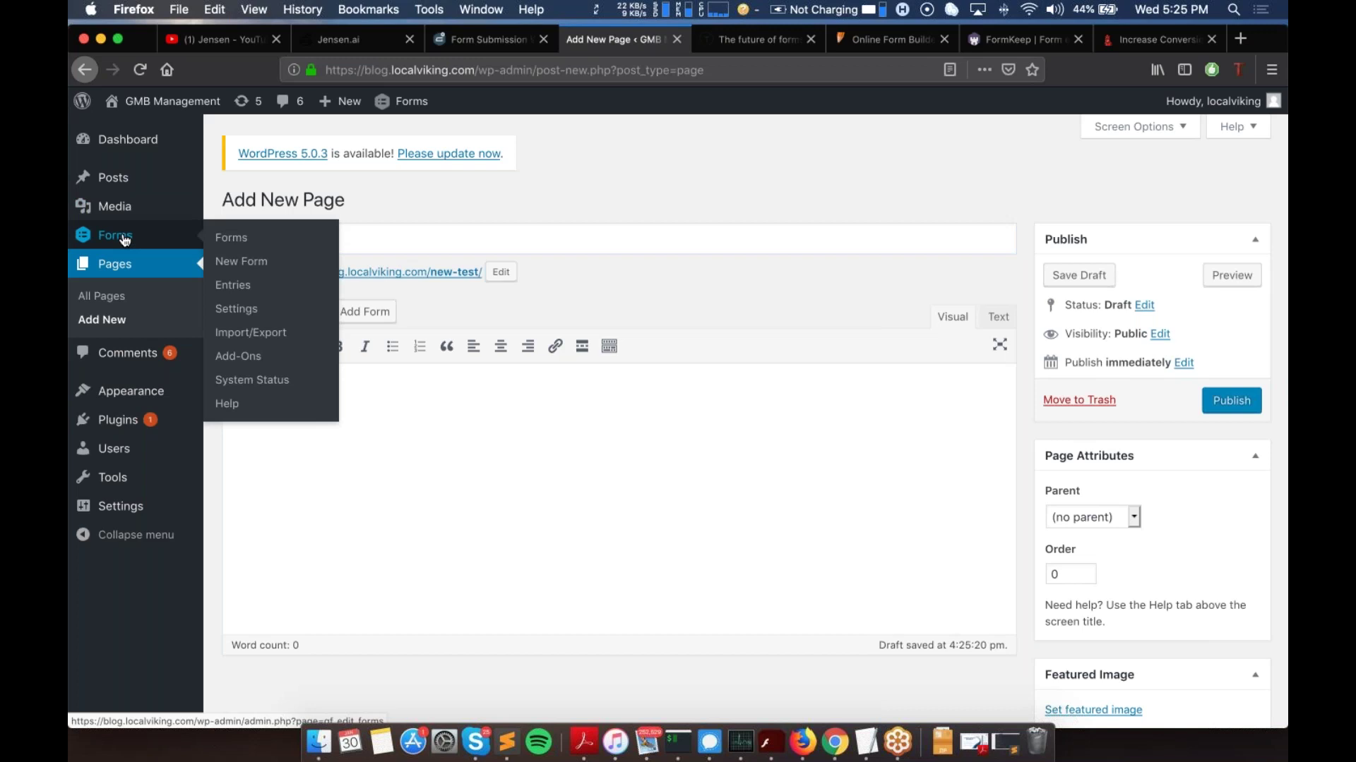
super+click(125, 240)
key(ctrl+Tab)
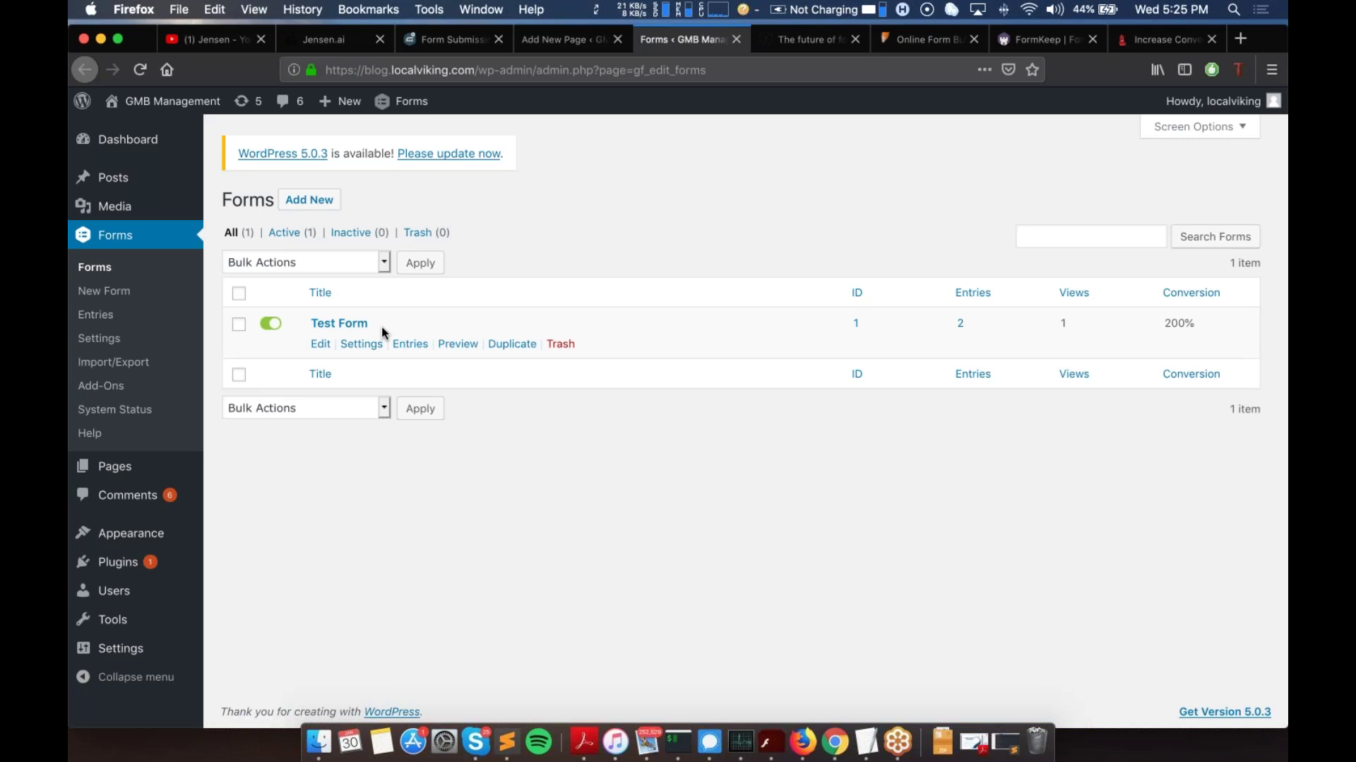
Step: Create a Gravity Forms form titled 'New Page' with the description 'New Page'
click(321, 345)
click(309, 200)
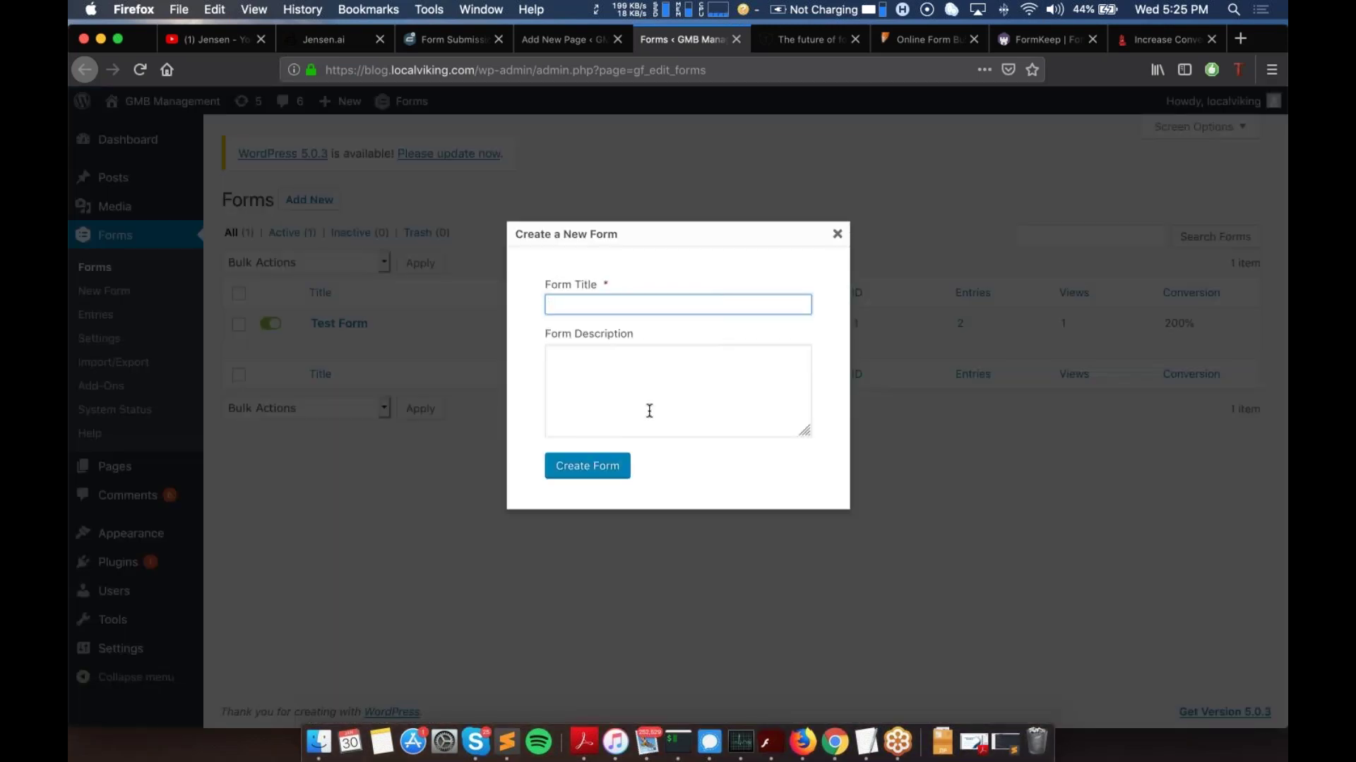
text(New Page)
key(Tab)
text(New Page)
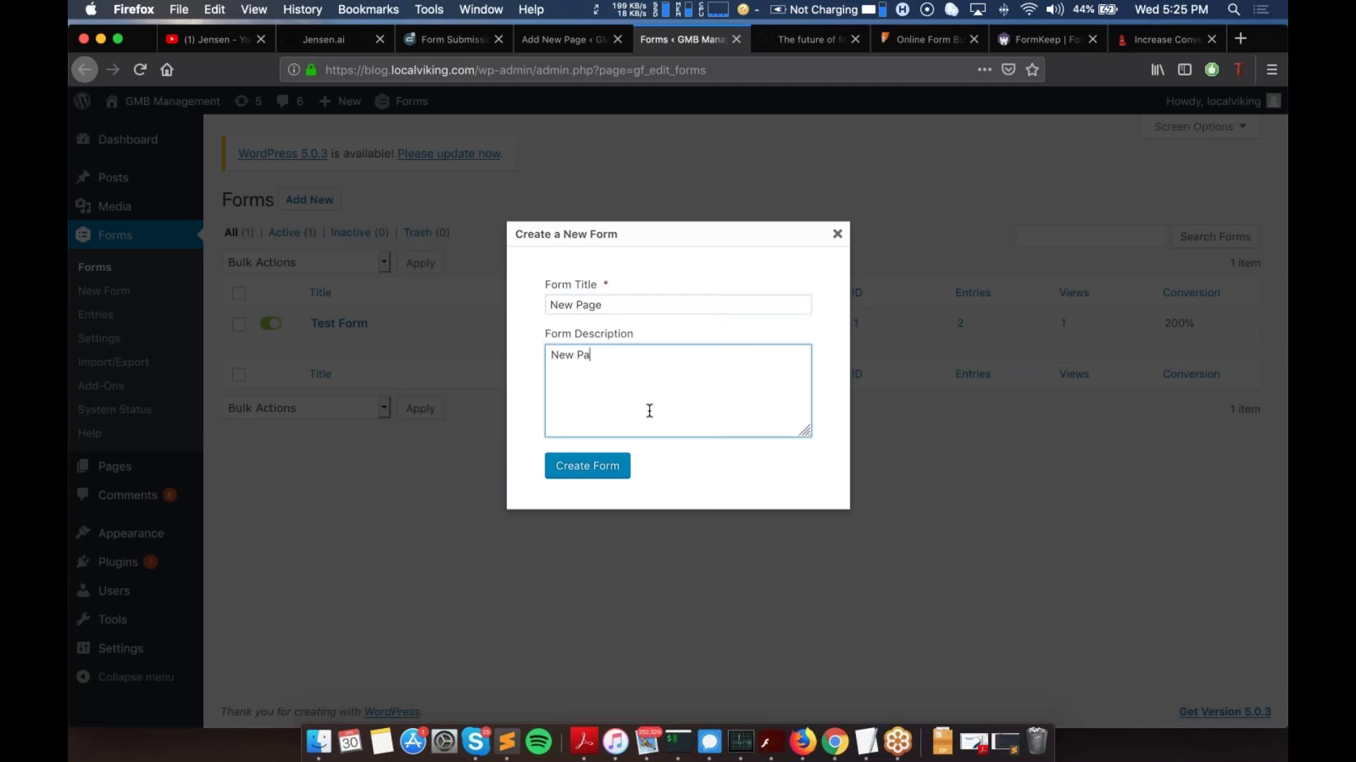
click(590, 465)
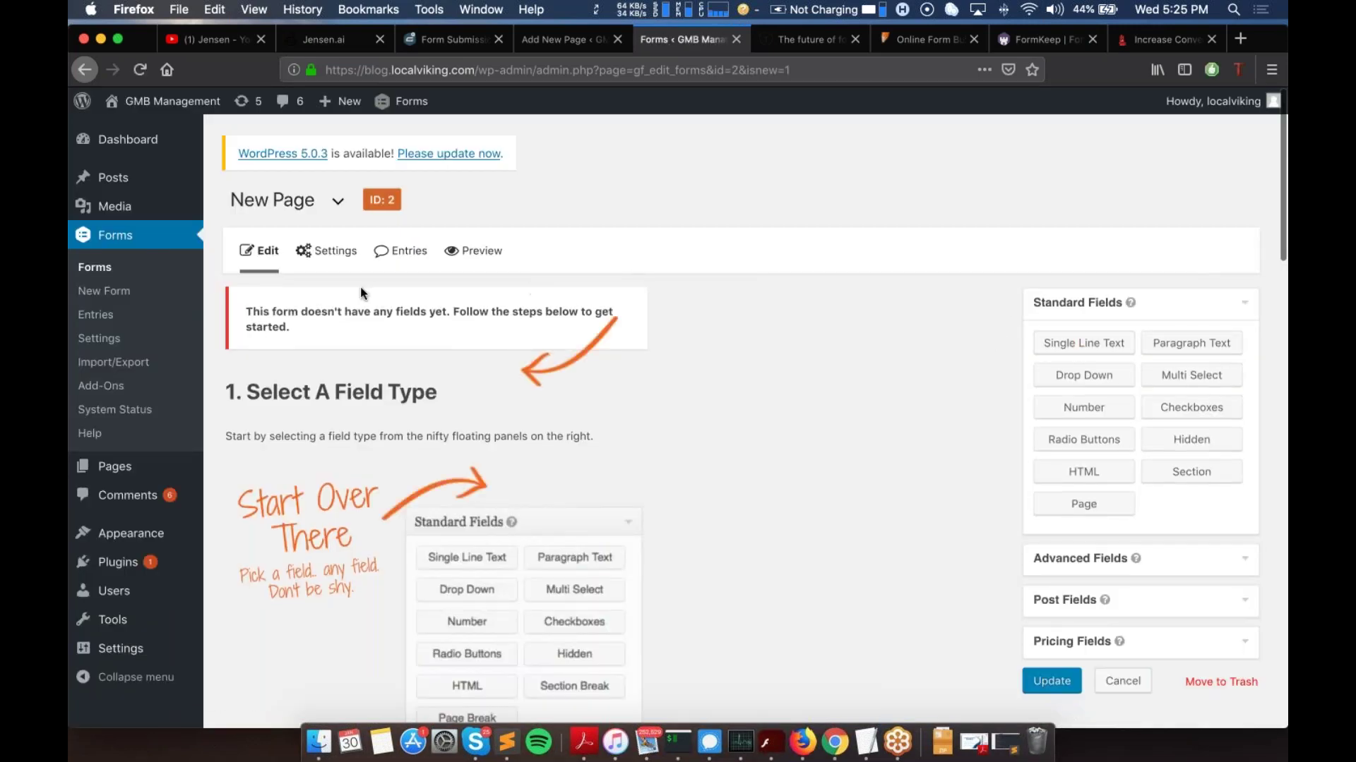
Step: Add a Single Line Text field labelled 'Phone Number' to the New Page form and update it
scroll(635, 424, down, 3)
scroll(511, 337, up, 3)
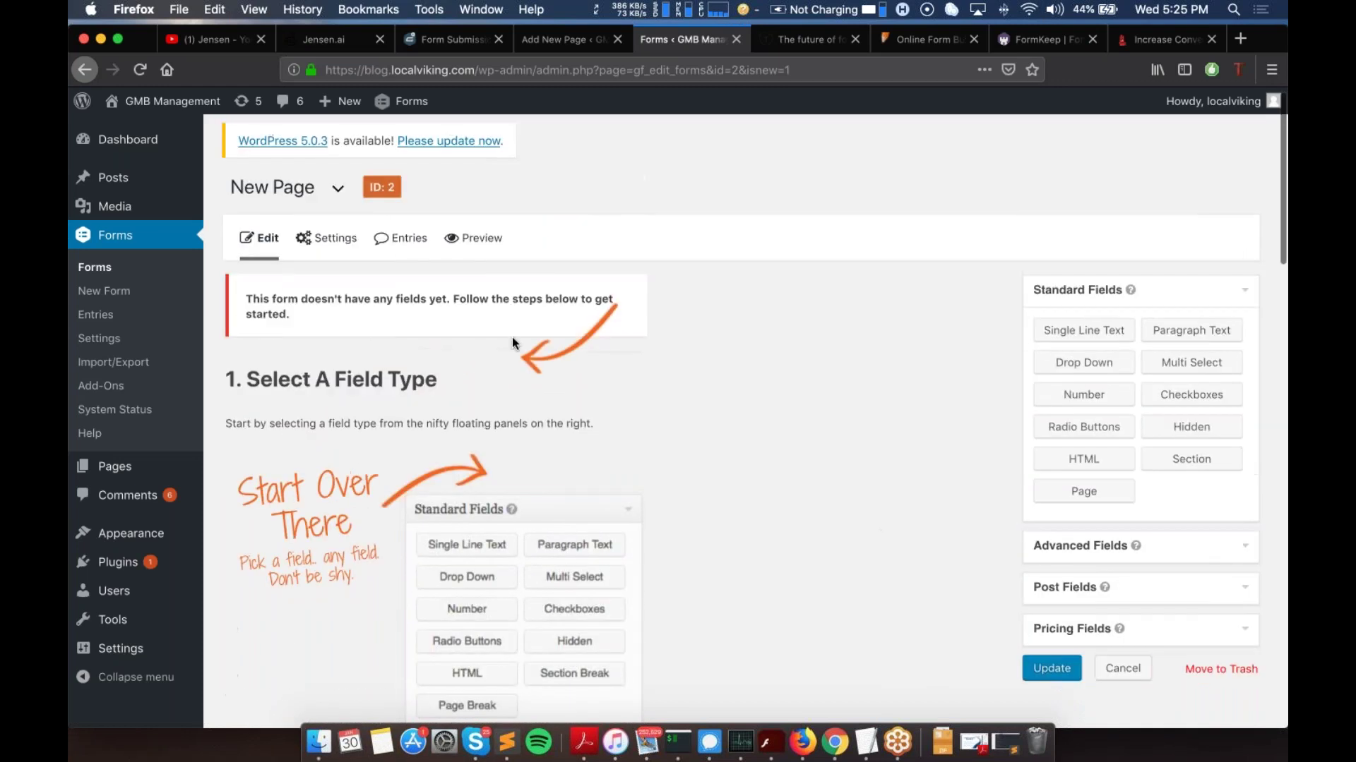
click(339, 392)
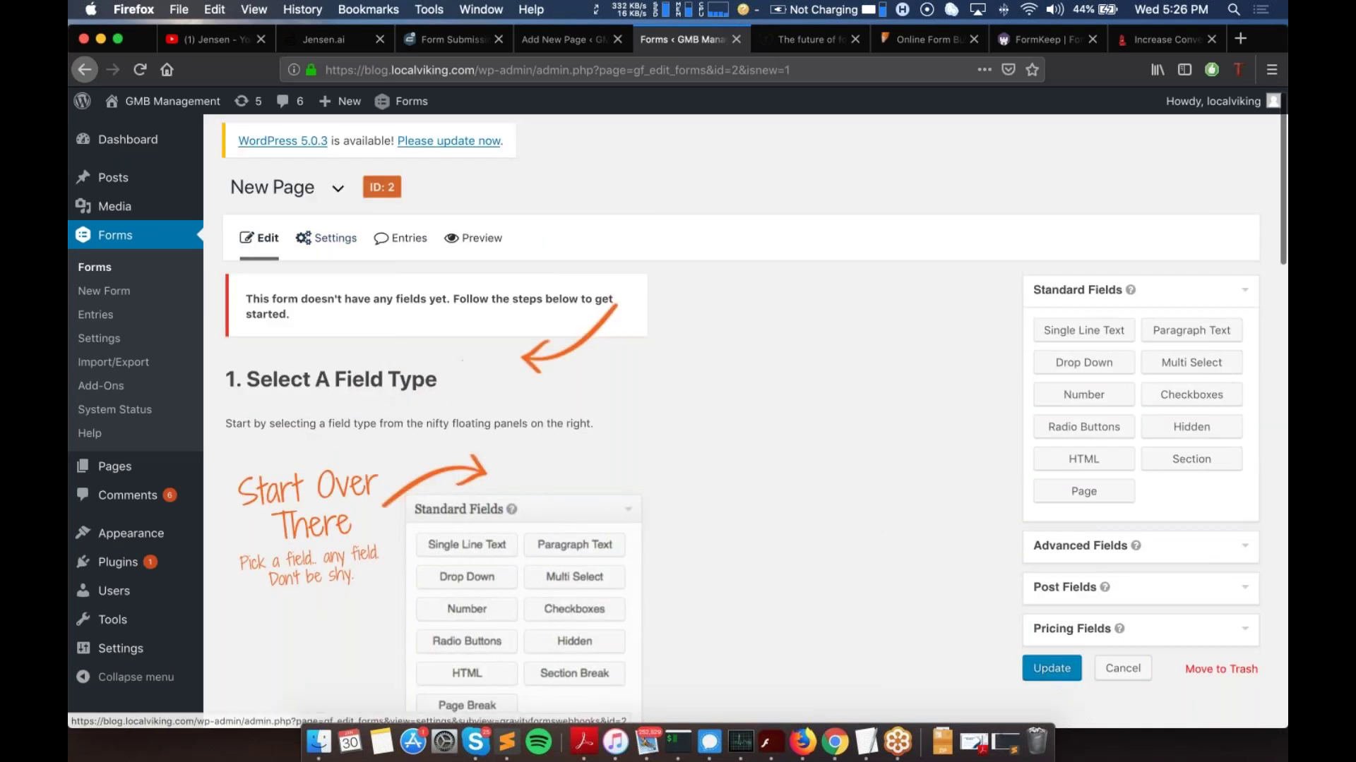
click(1083, 330)
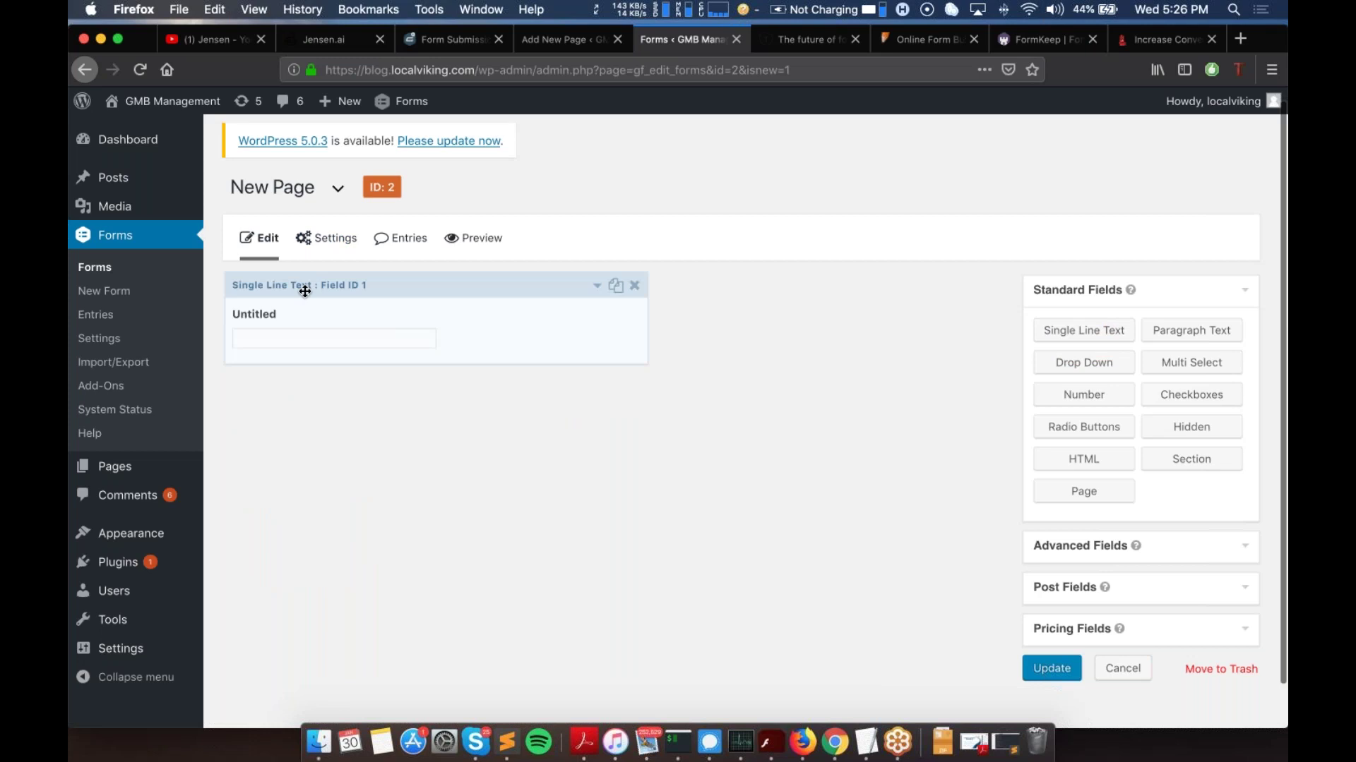
click(274, 325)
triple_click(386, 445)
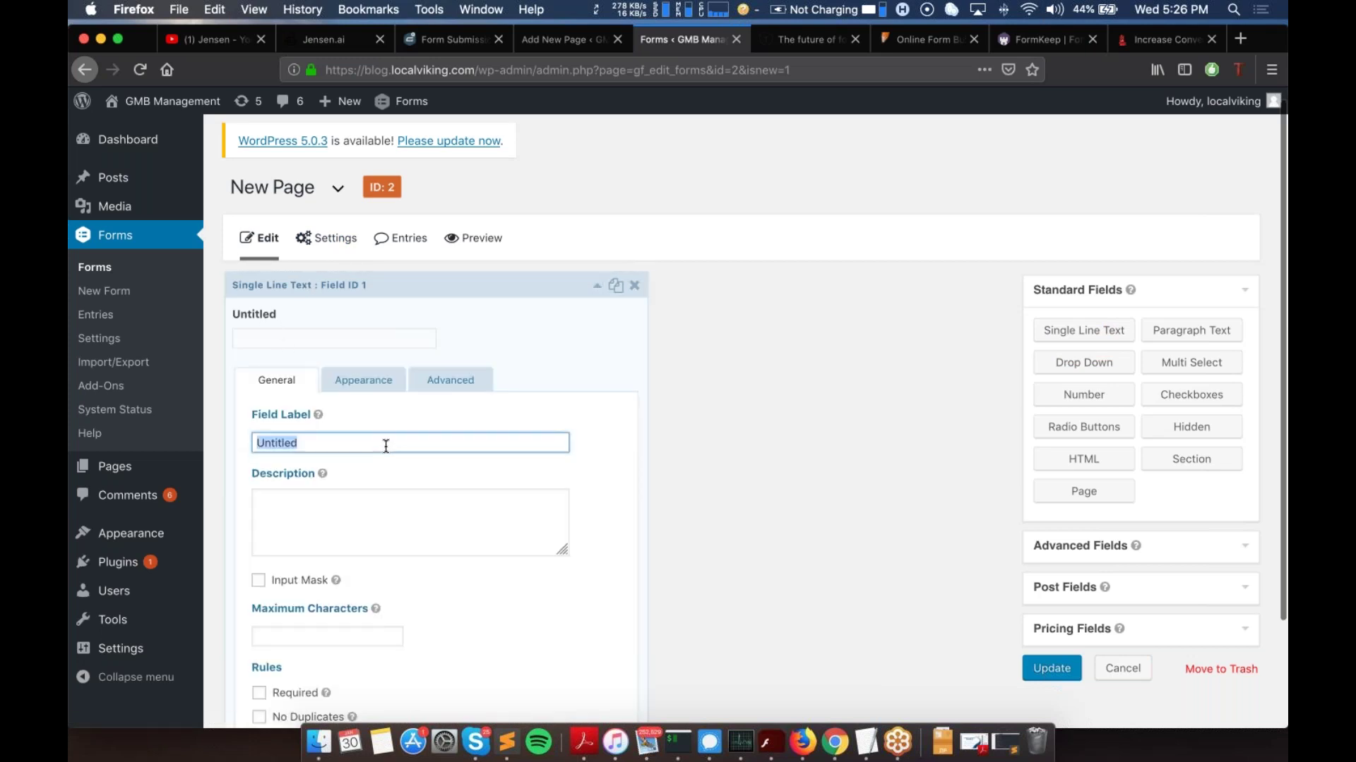
text(Phone Number)
click(728, 372)
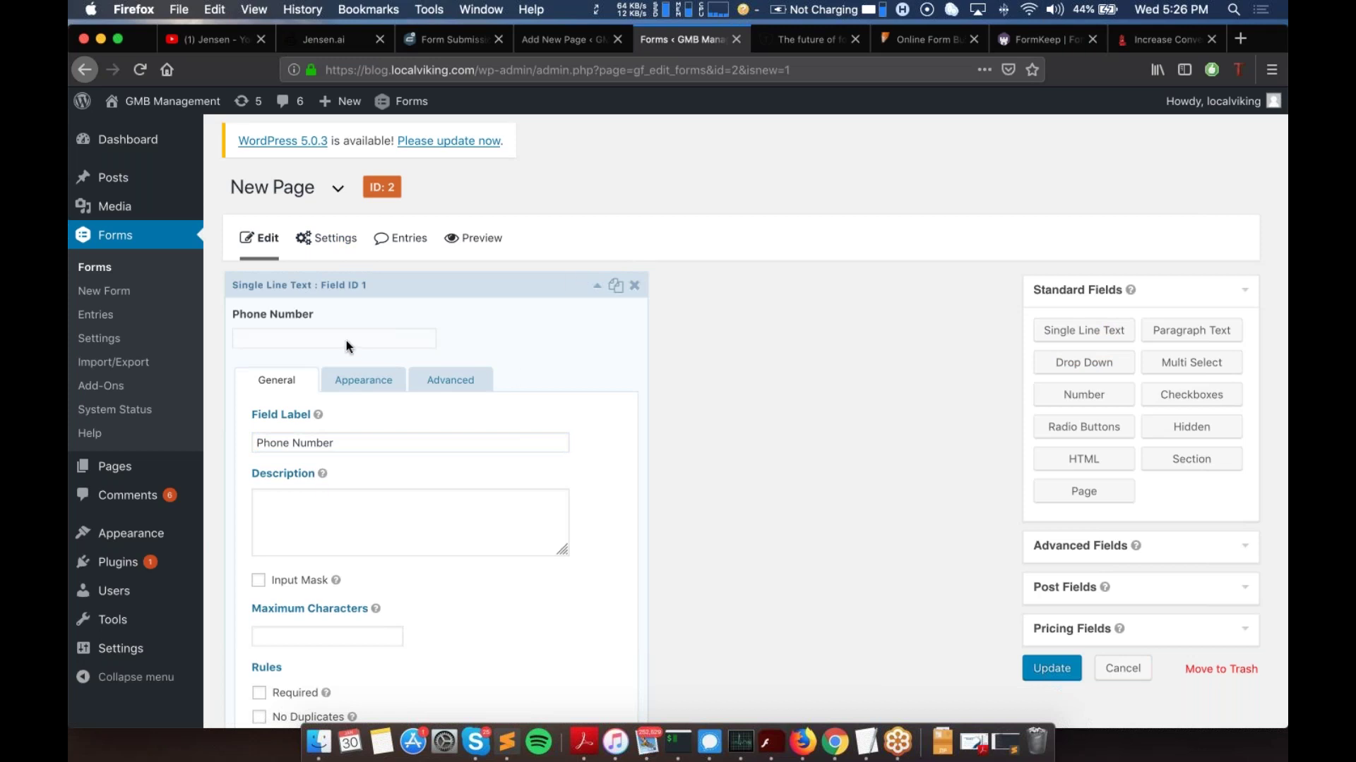
click(1052, 668)
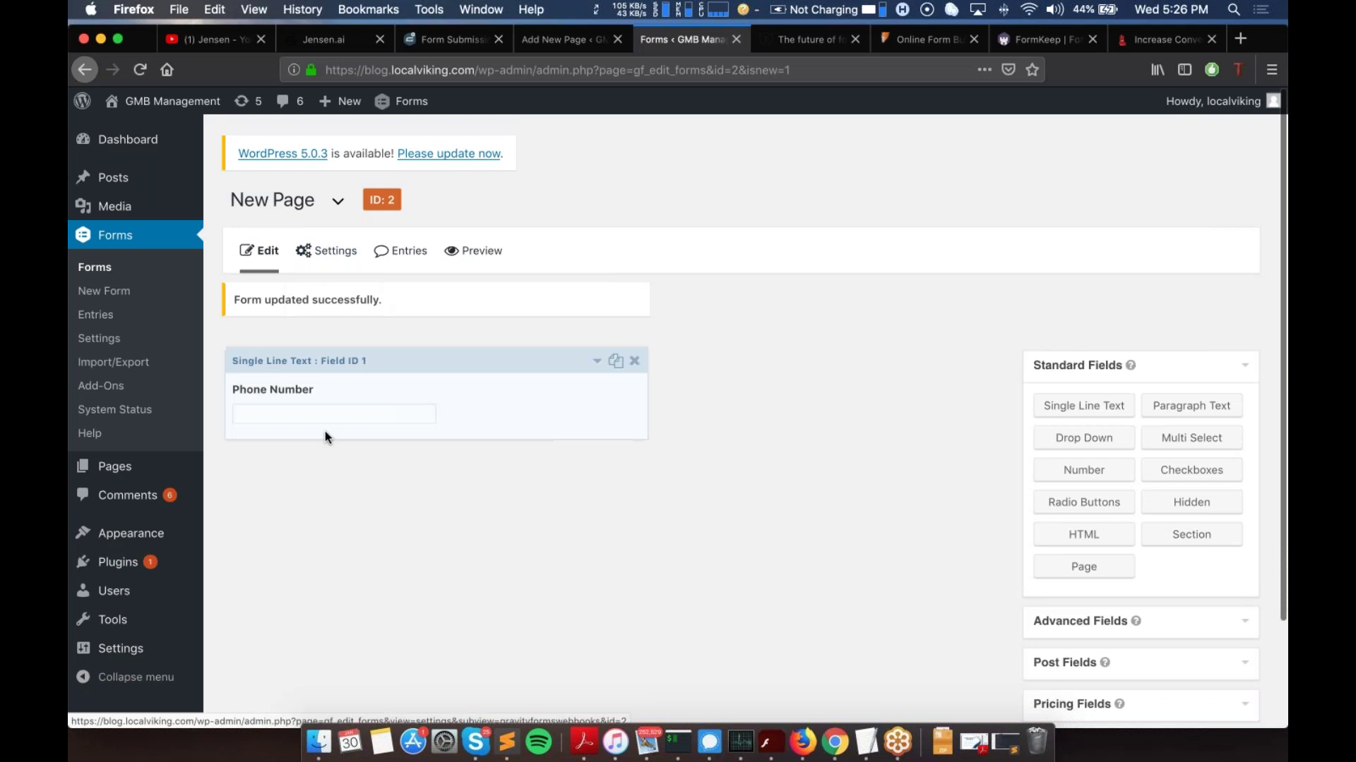
Step: Go to the New Page form's Webhooks settings, glancing briefly at the New-Test page draft
mouse_move(303, 254)
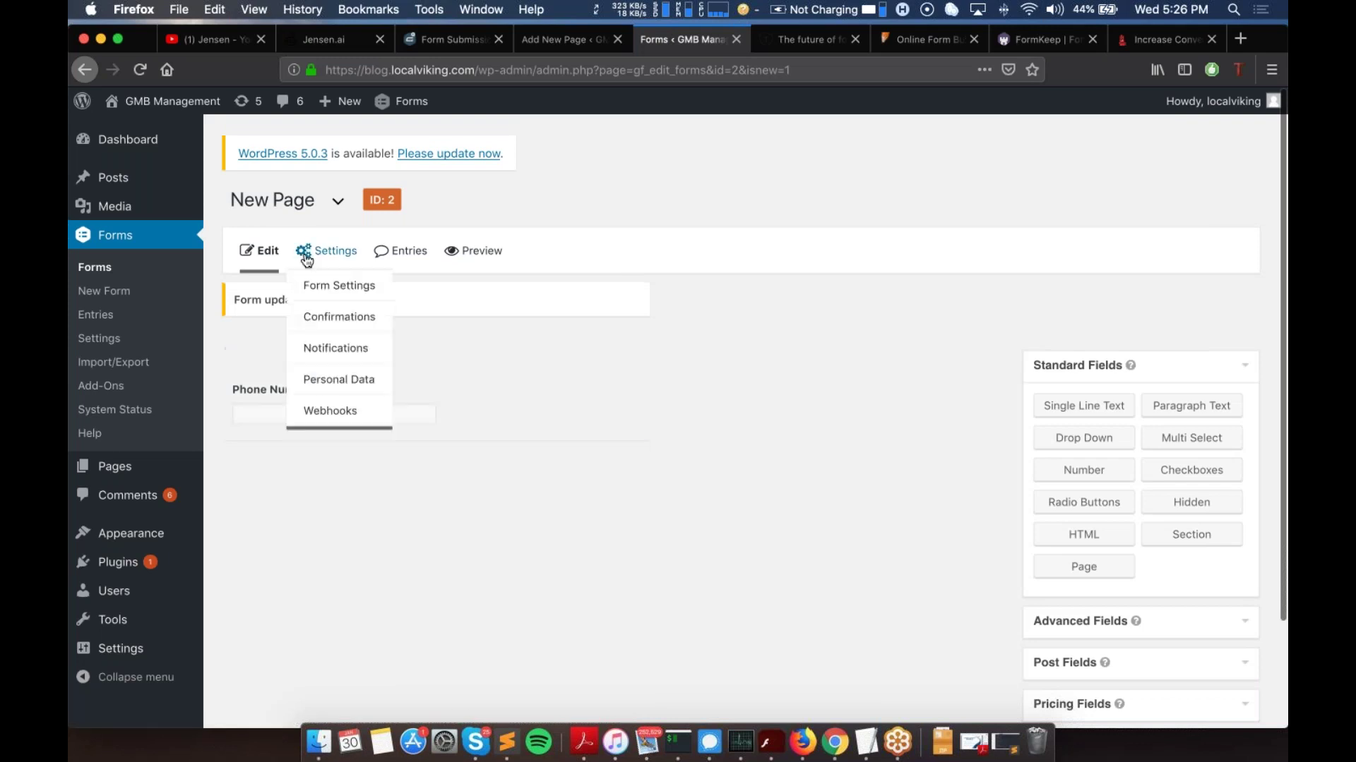
click(326, 409)
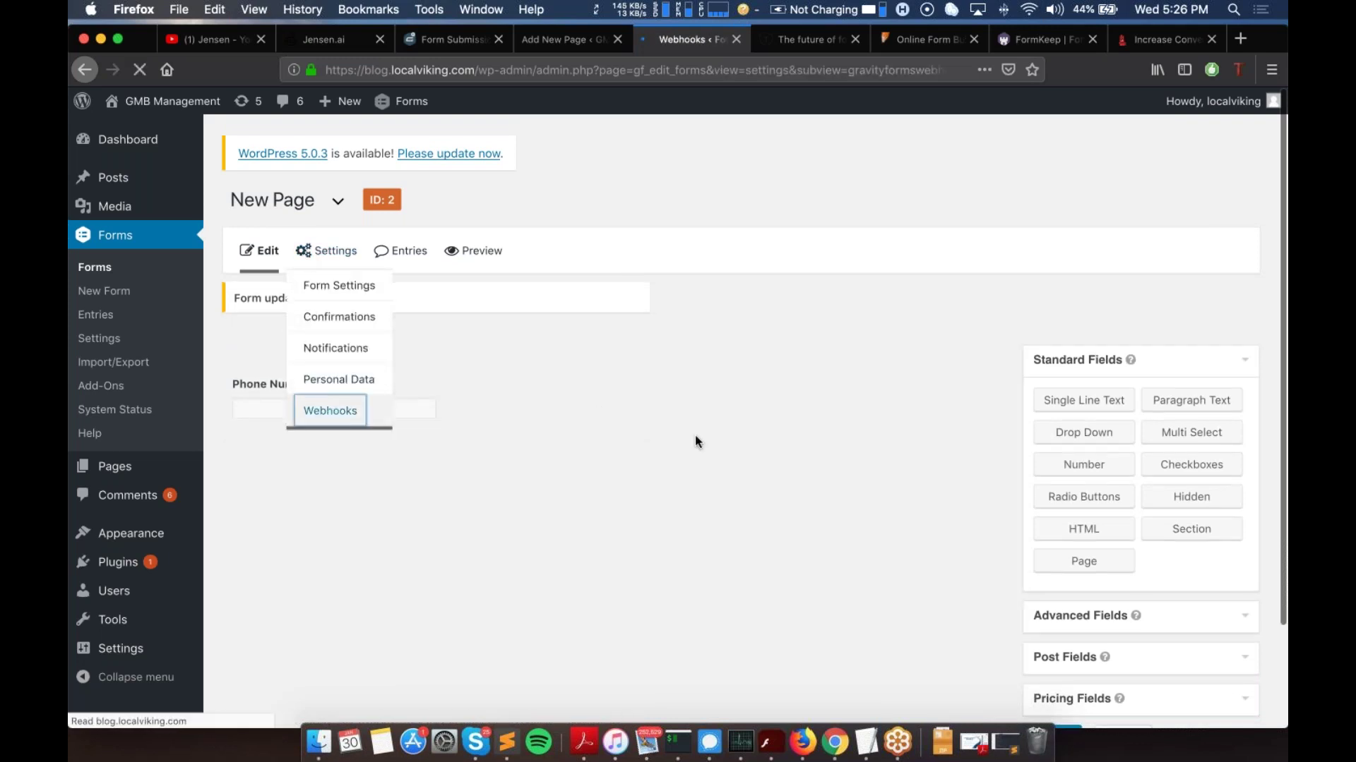
click(541, 36)
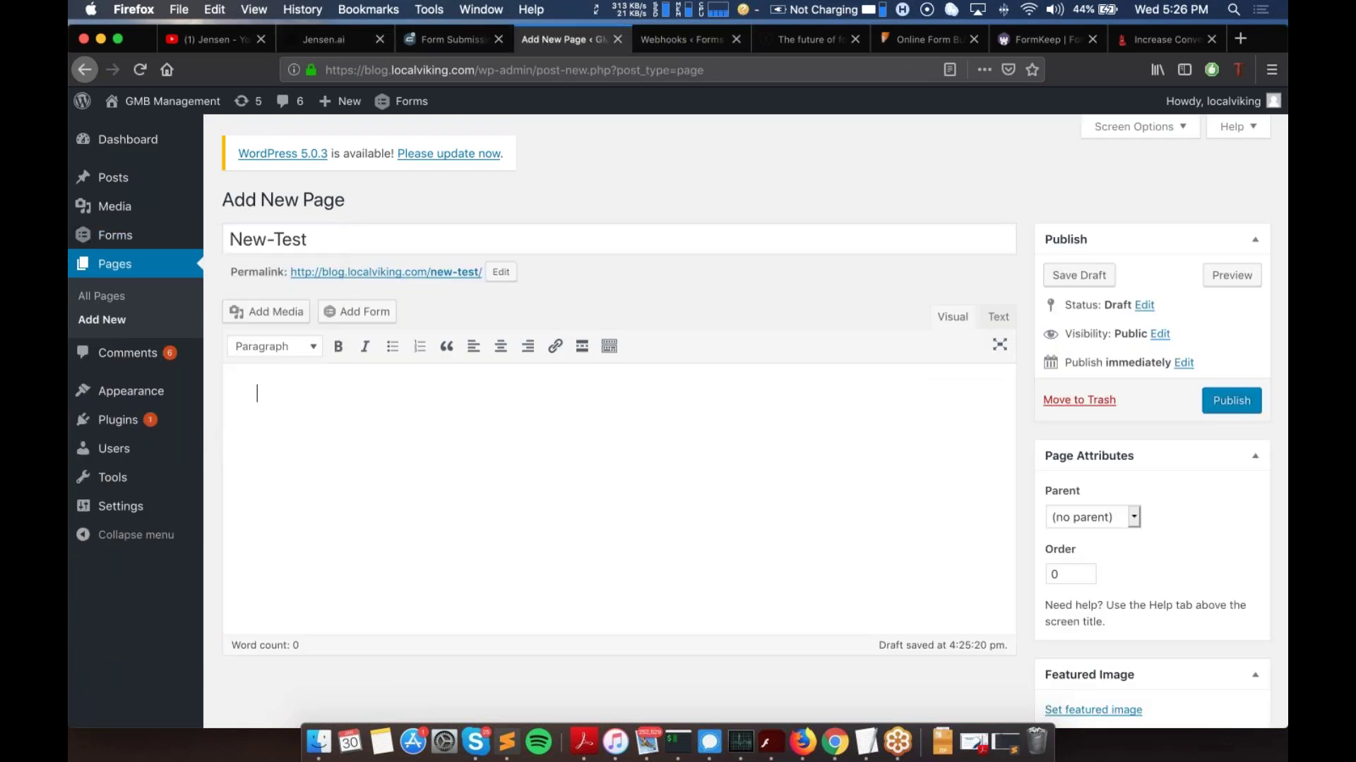
click(681, 39)
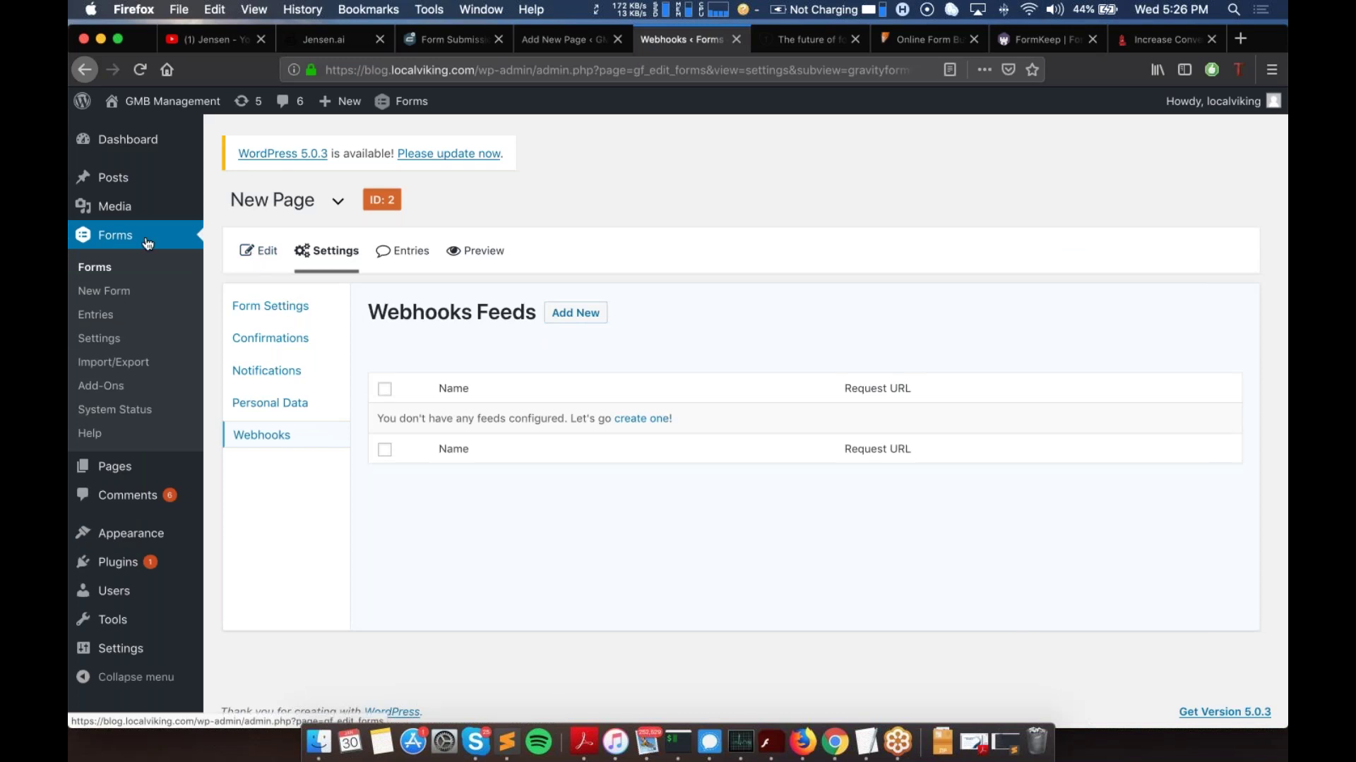
Step: Put the [gravityforms id="2"] shortcode in the New-Test page, publish it, and view the live page
click(557, 40)
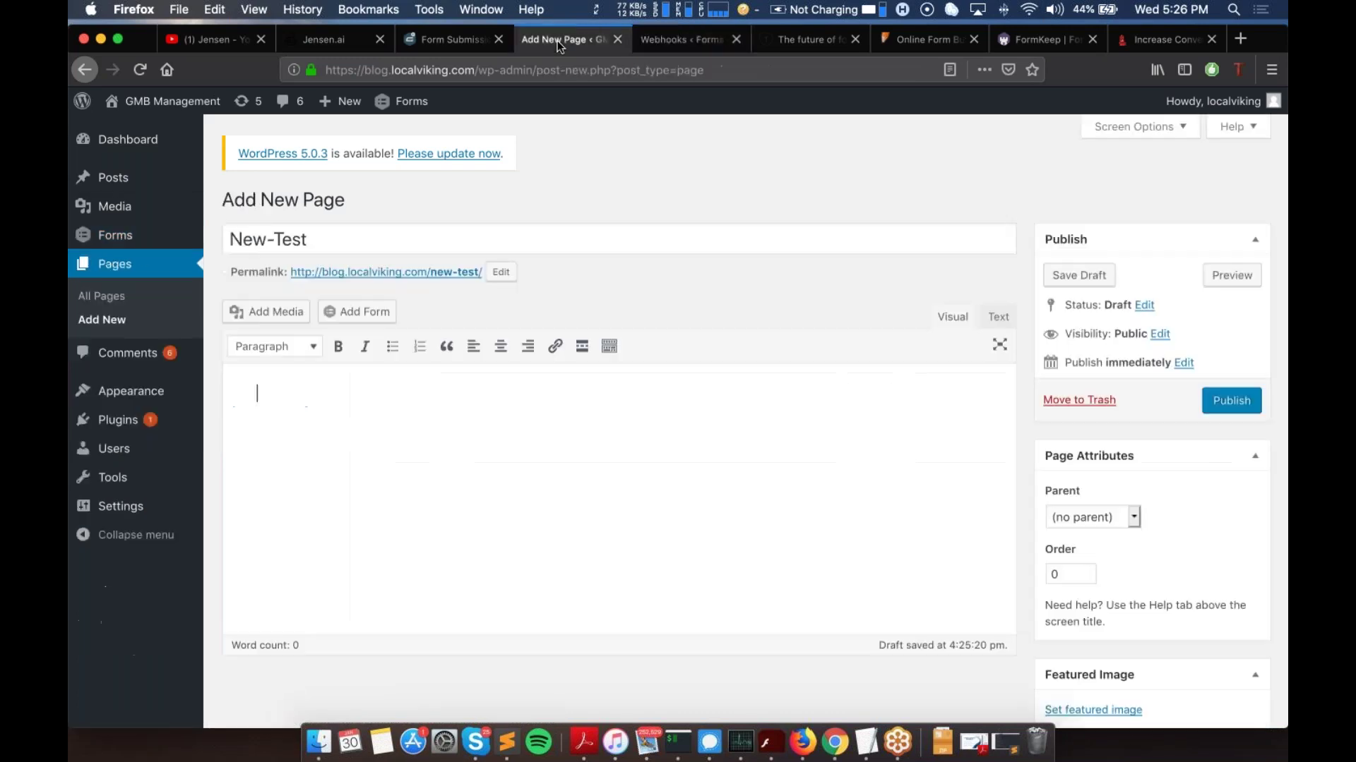
text([gravityforms id=")
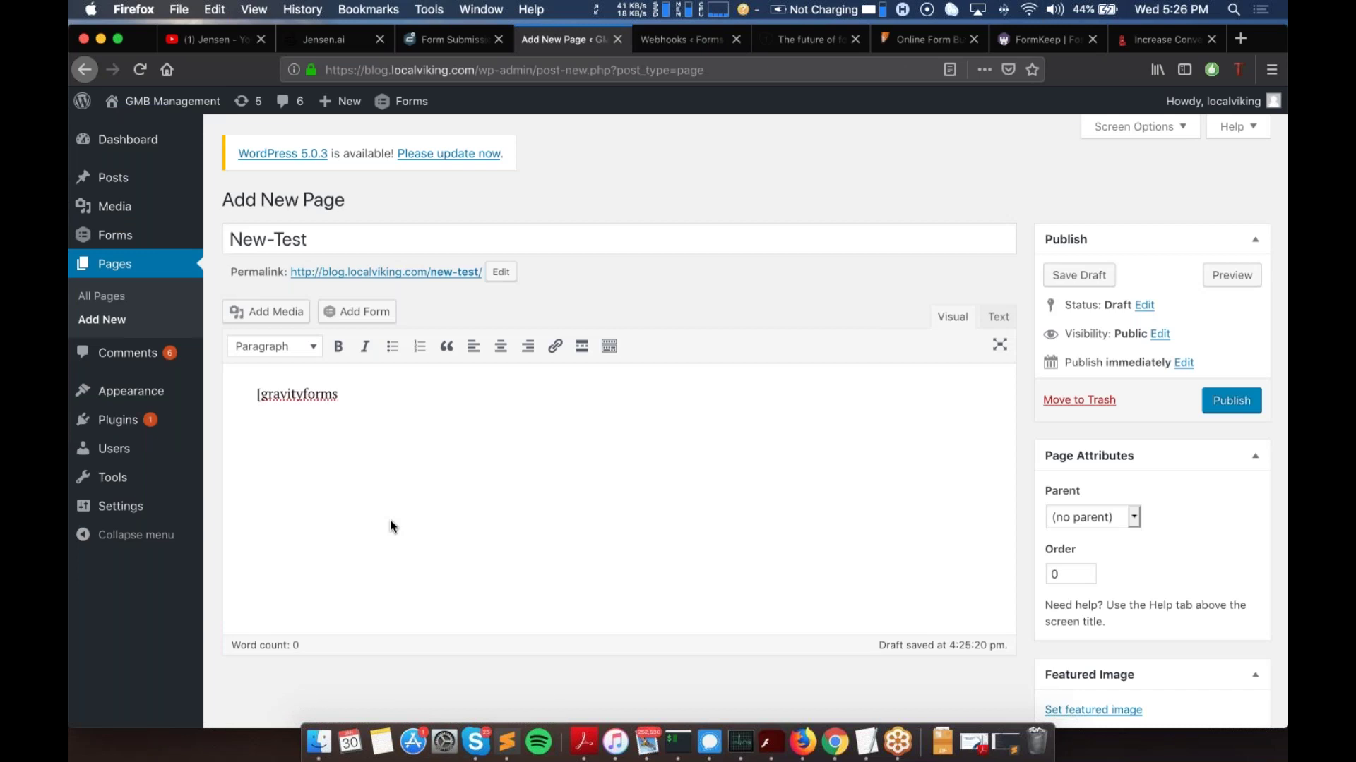
text(2"])
scroll(1102, 386, down, 2)
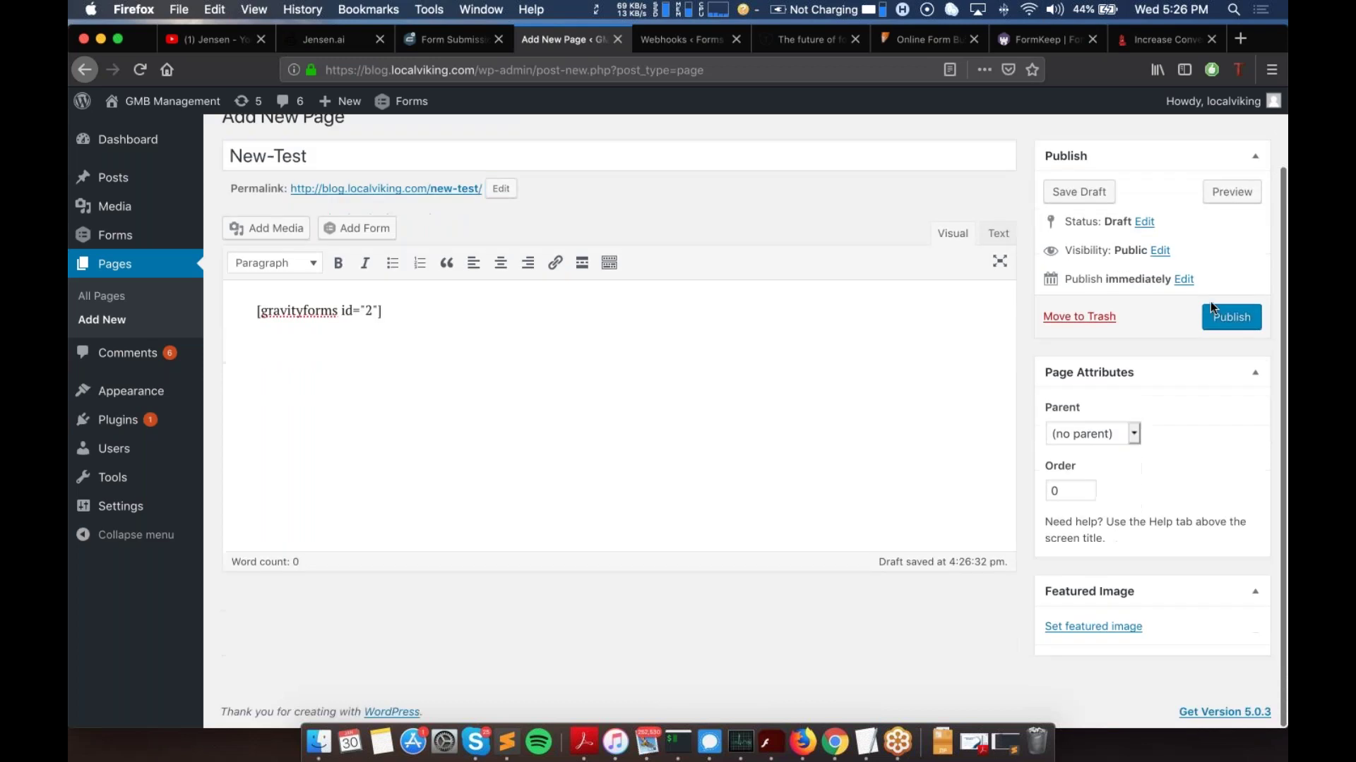
click(1240, 329)
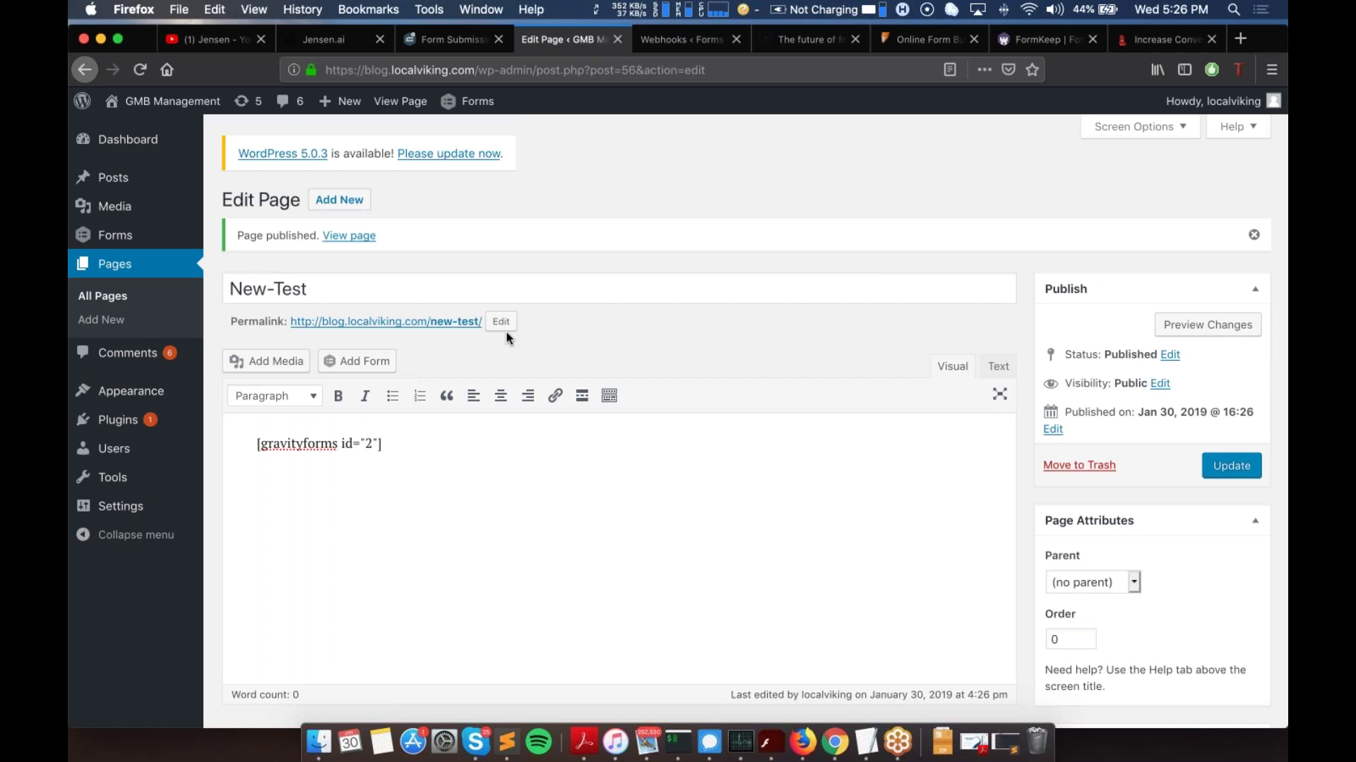
click(345, 237)
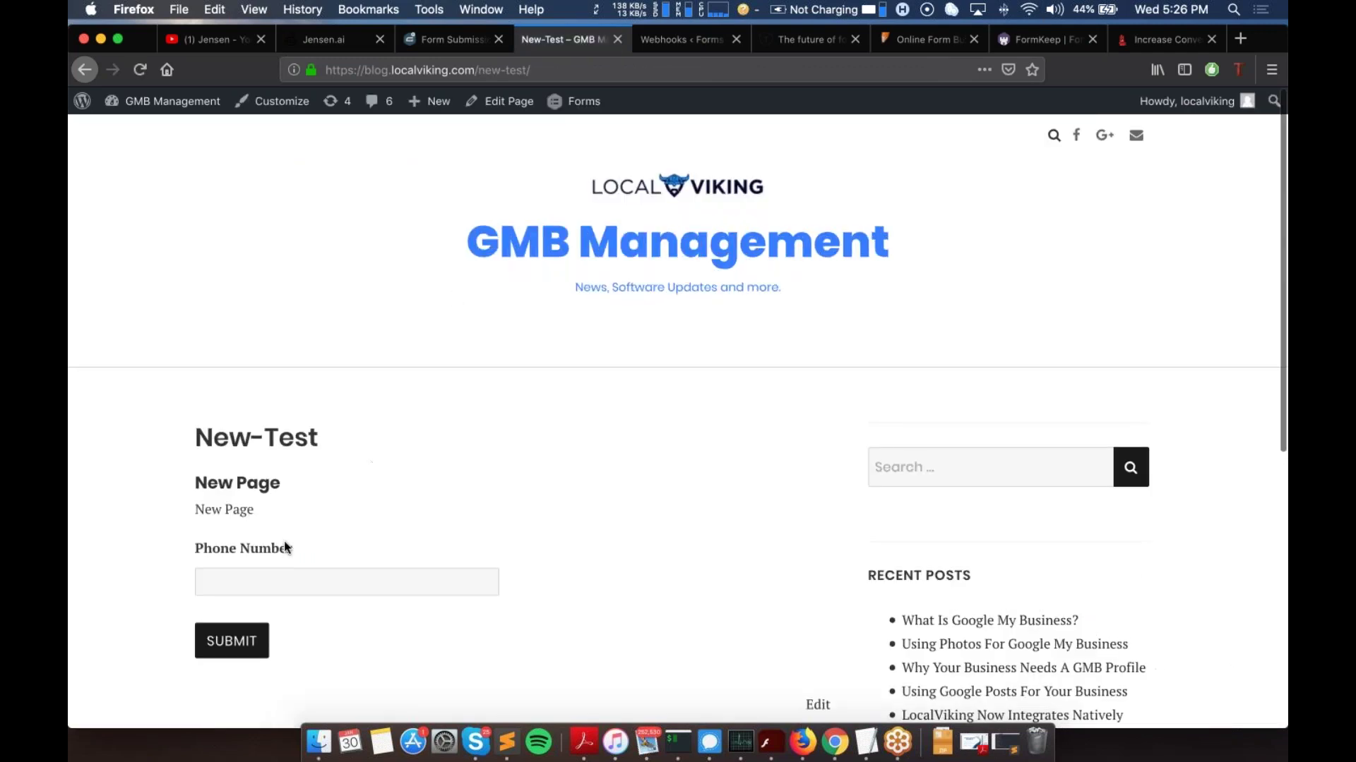
Step: Start a new webhook feed, Webhooks Feed 1, from the New Page form's Webhooks settings
key(ctrl+shift+Tab)
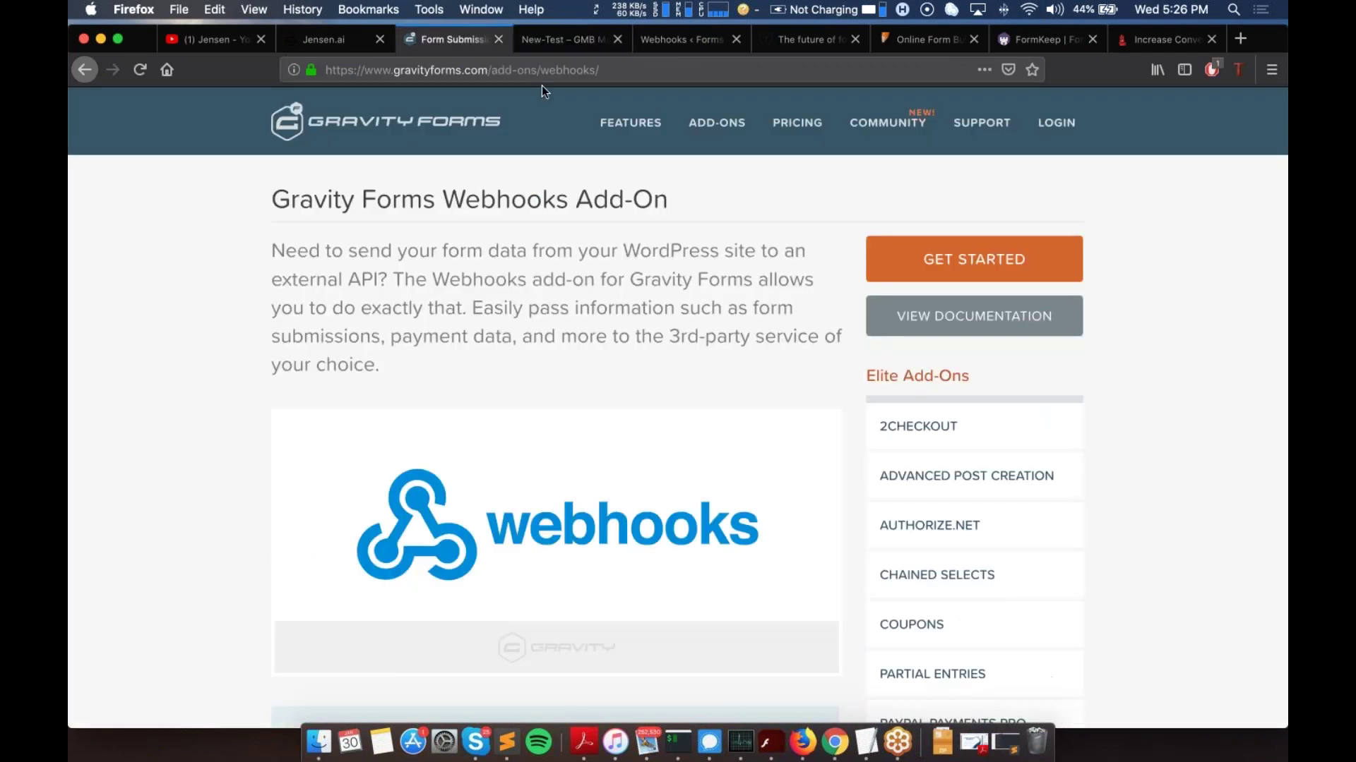
click(646, 42)
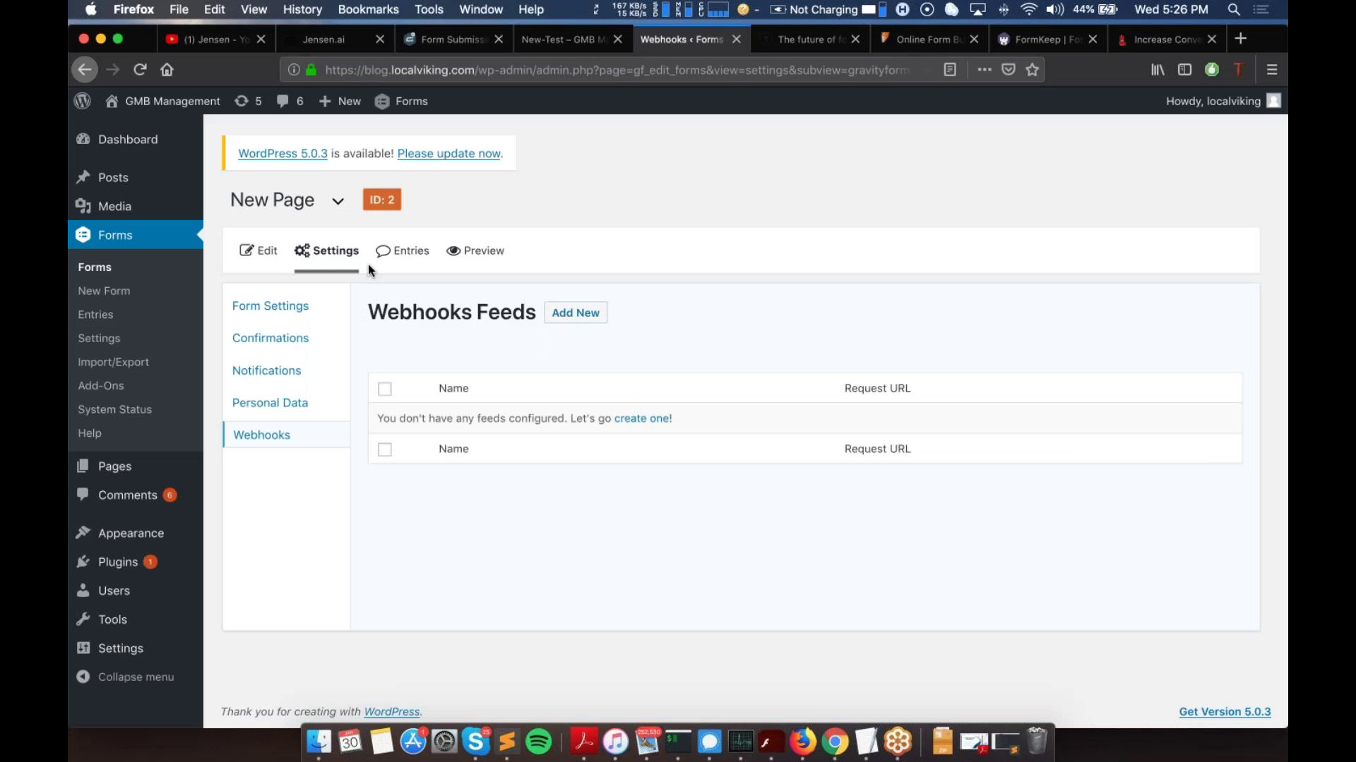
mouse_move(368, 264)
click(316, 411)
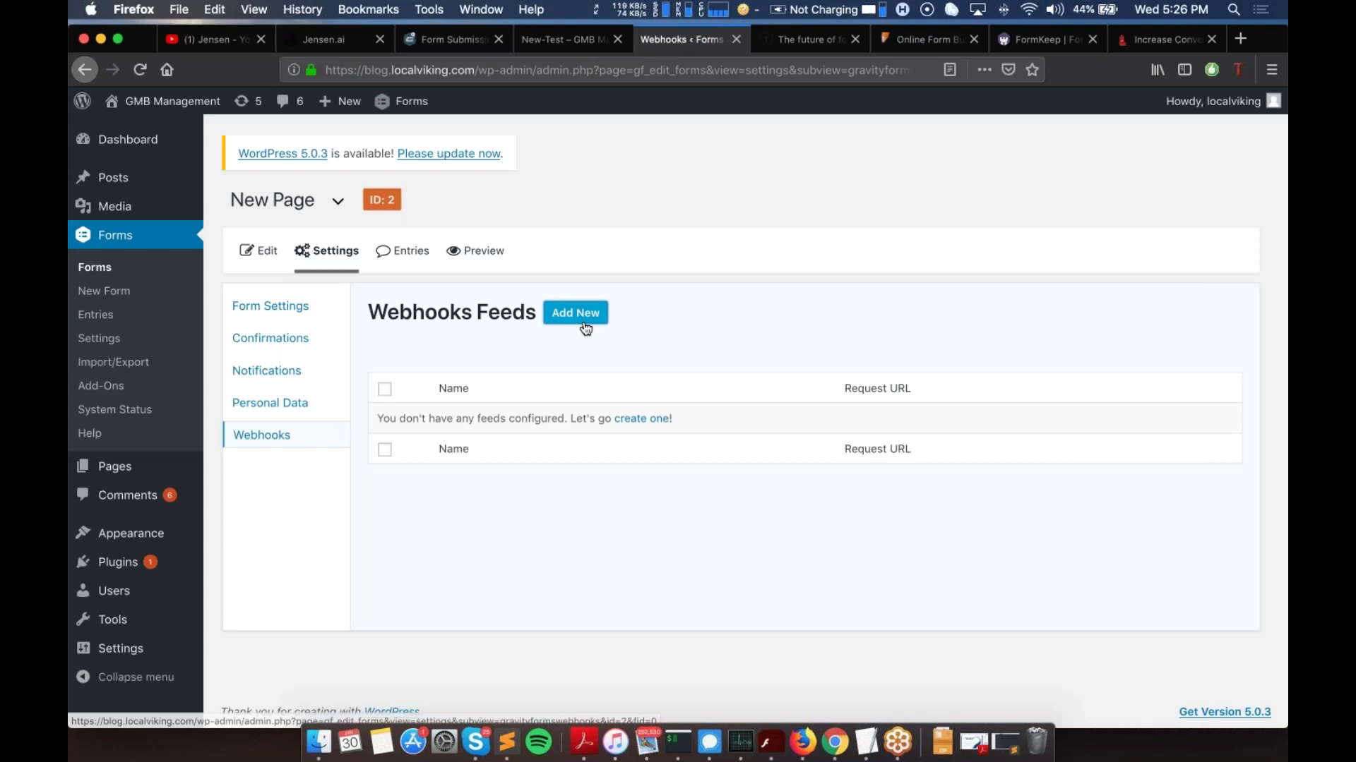
click(576, 313)
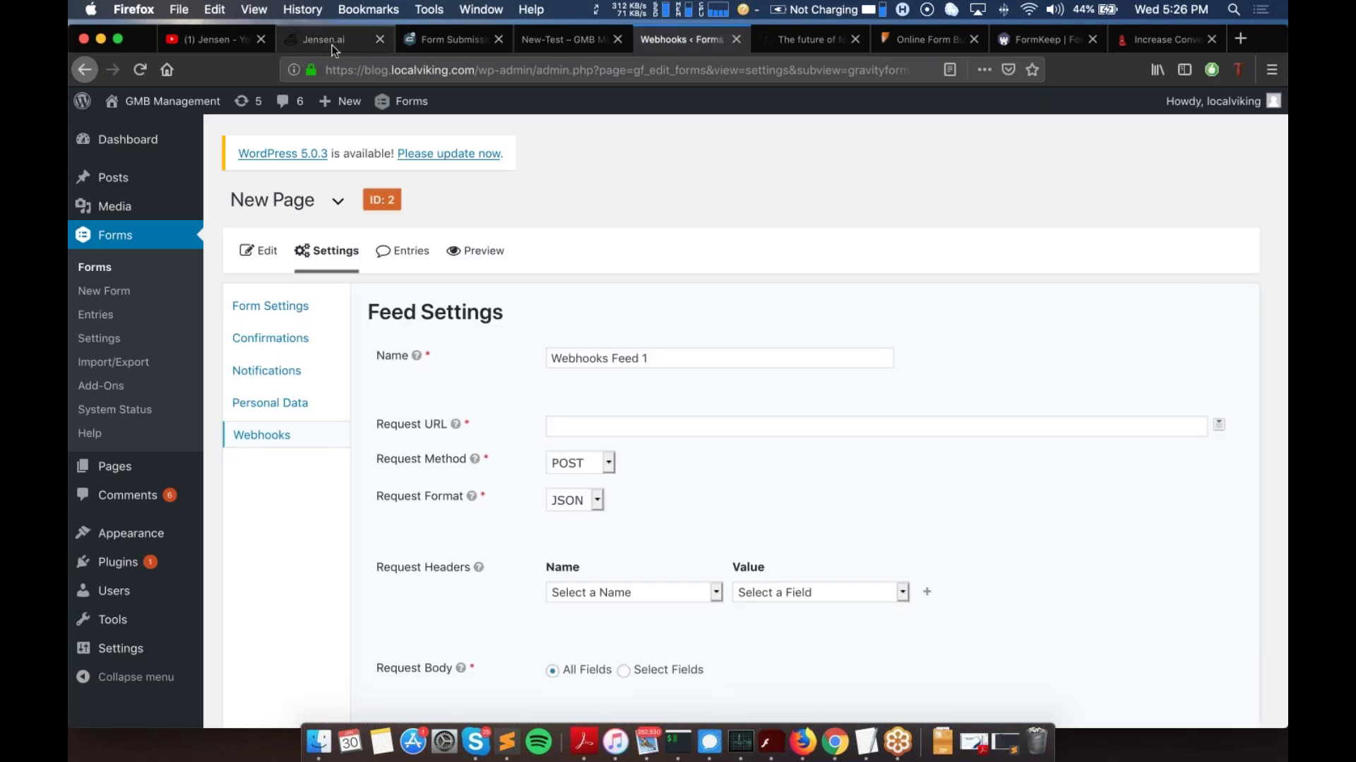
click(325, 39)
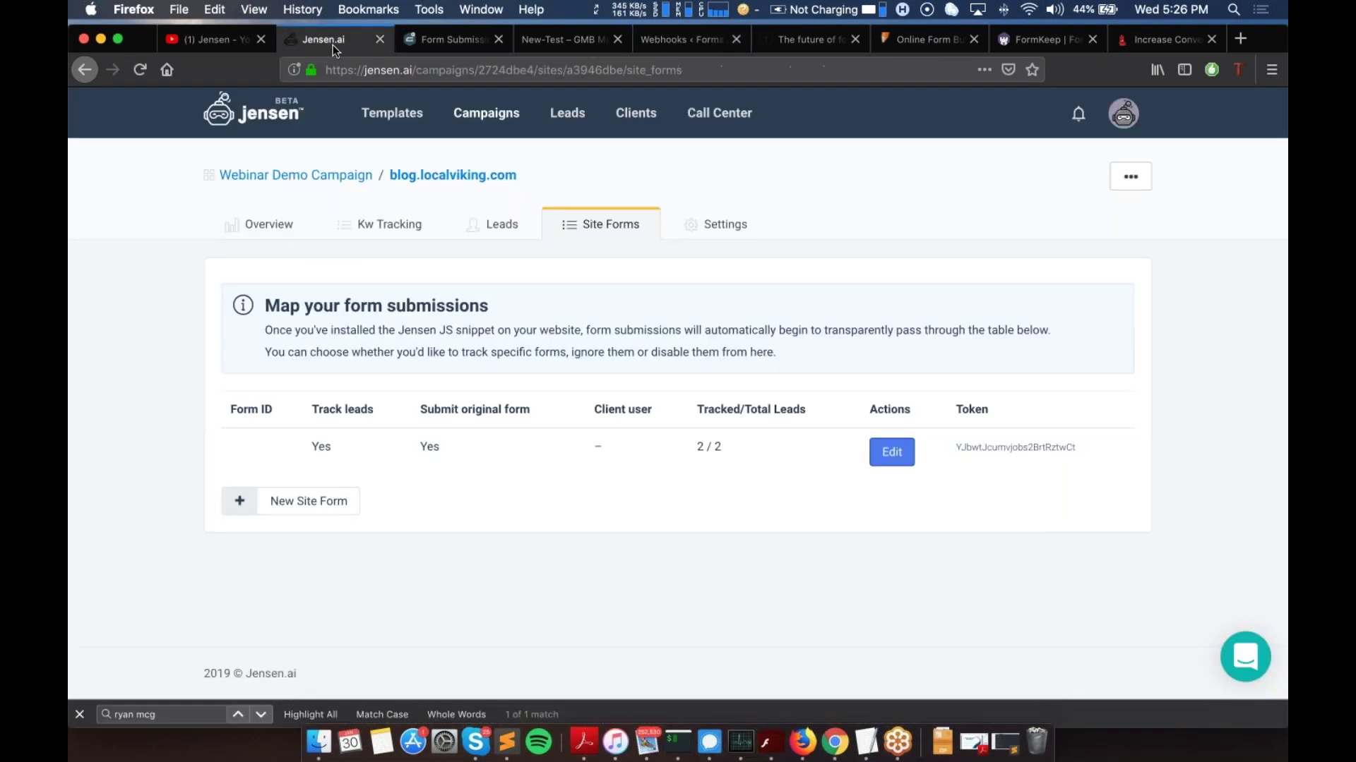
Step: Add a new site form with Form ID 'new-page' to the Webinar Demo Campaign
click(276, 507)
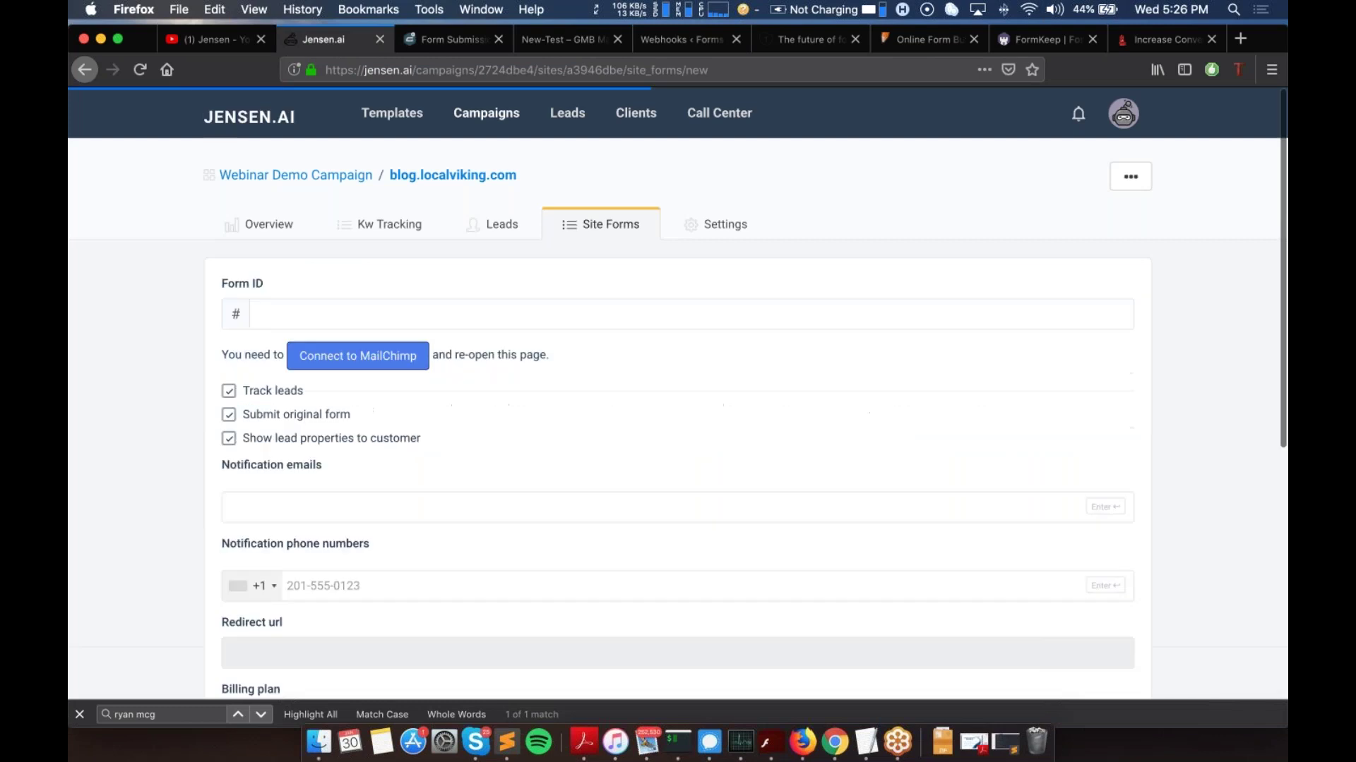
click(297, 307)
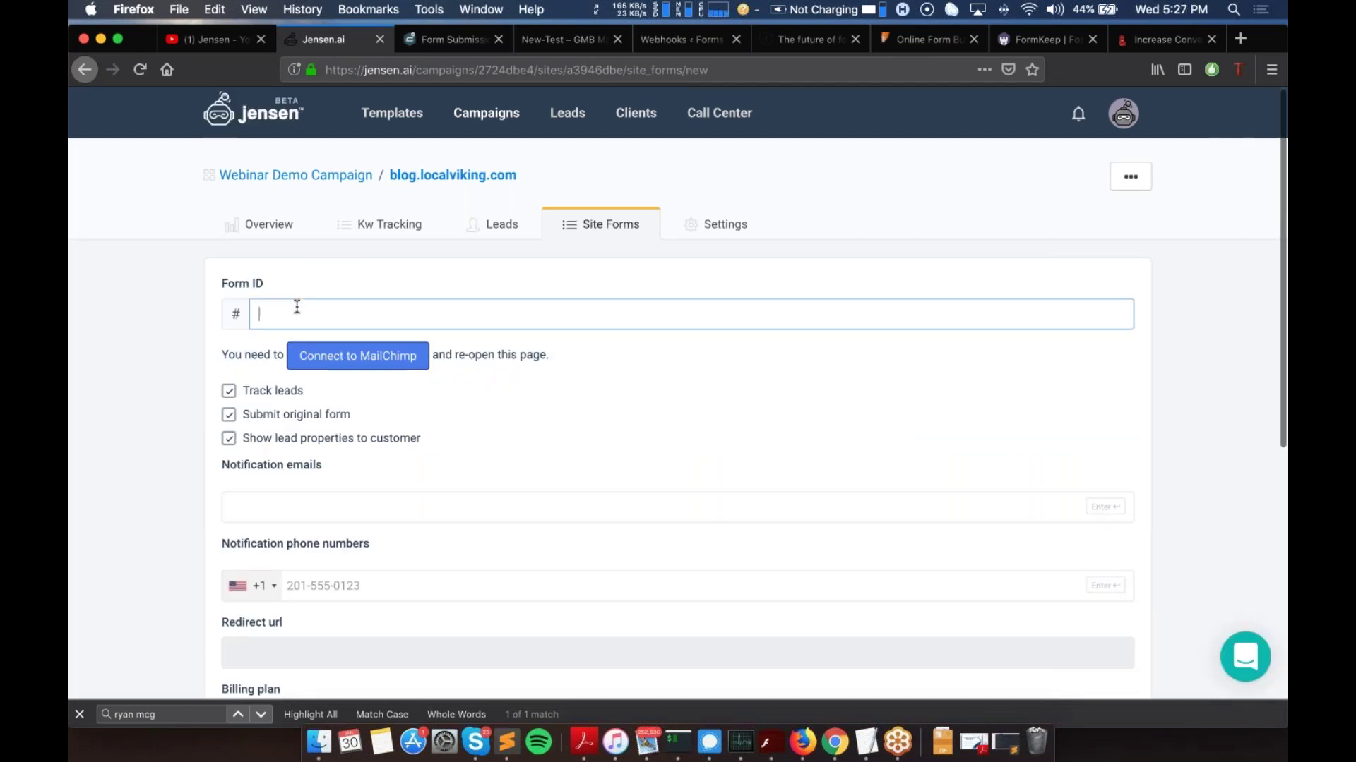
text(new-page)
scroll(247, 362, down, 1)
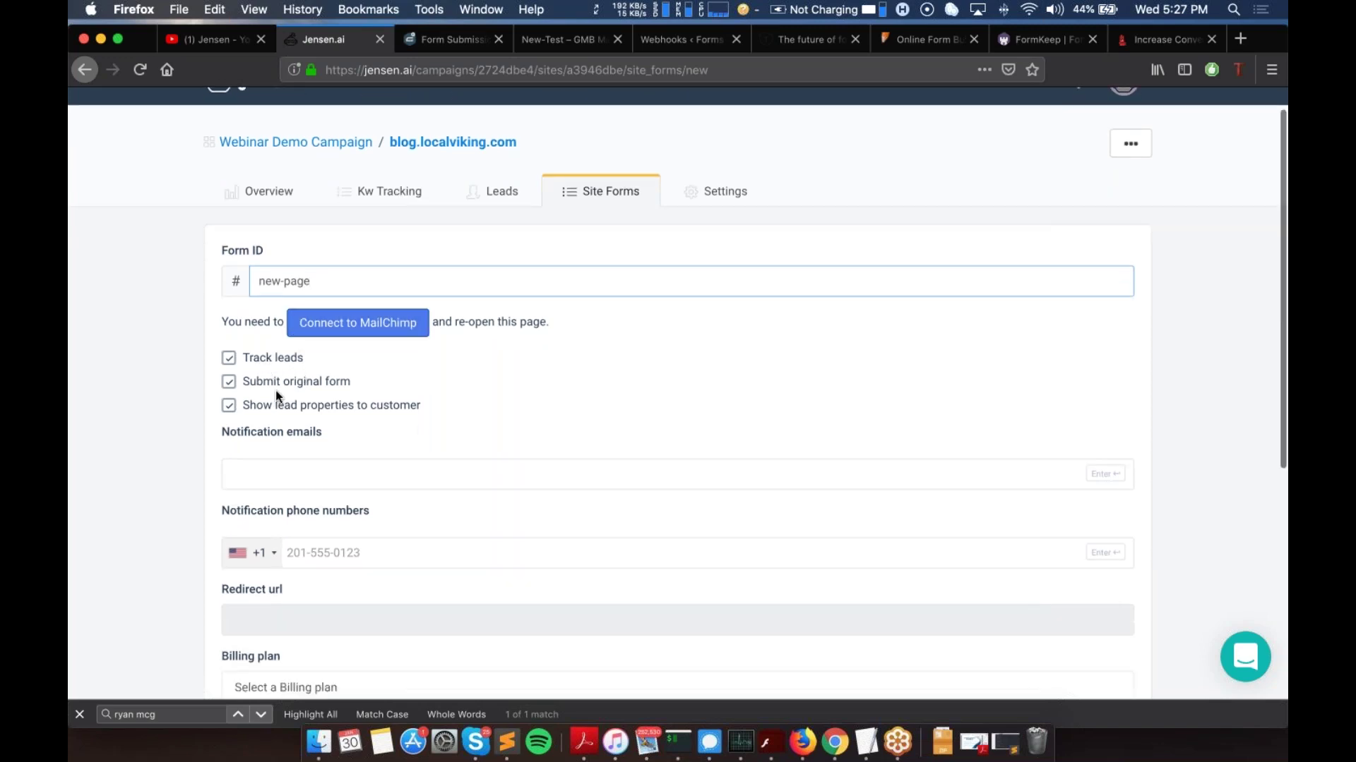
scroll(678, 394, down, 10)
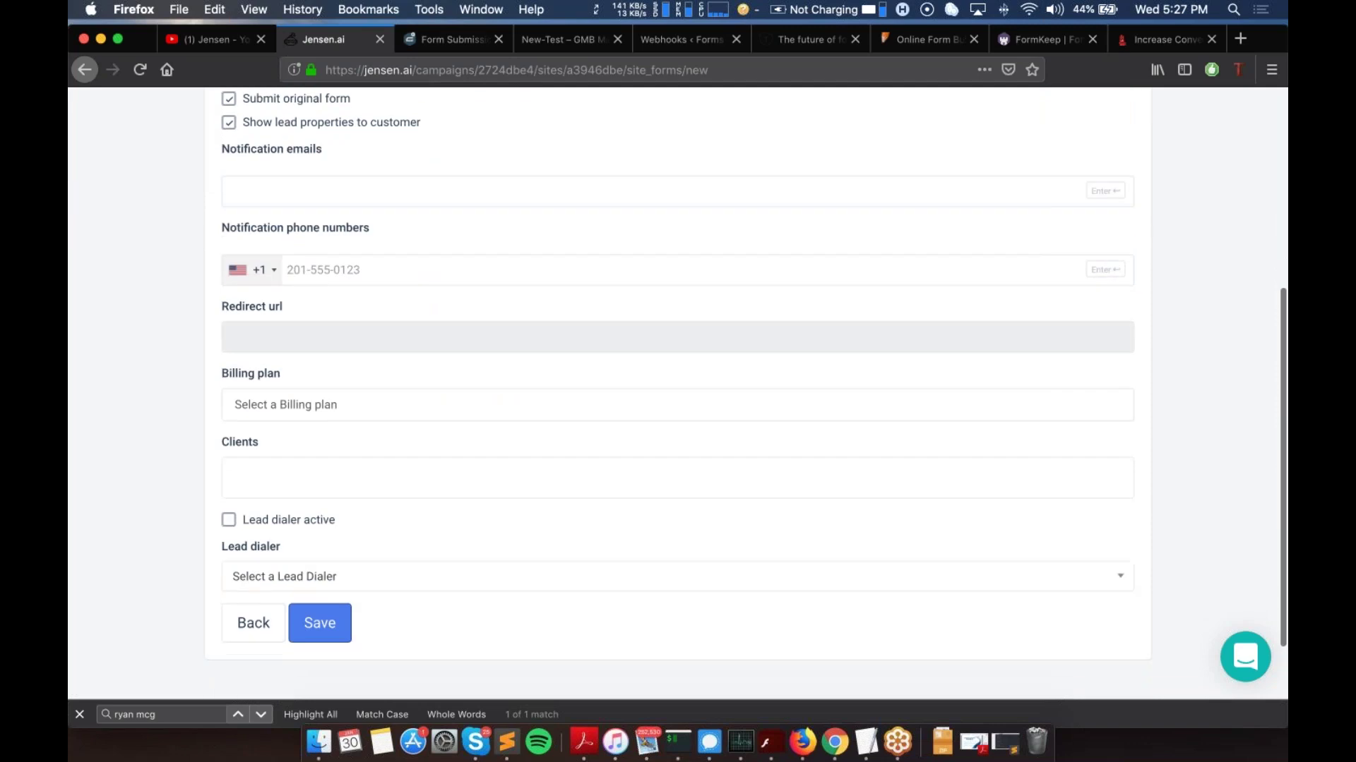
click(328, 585)
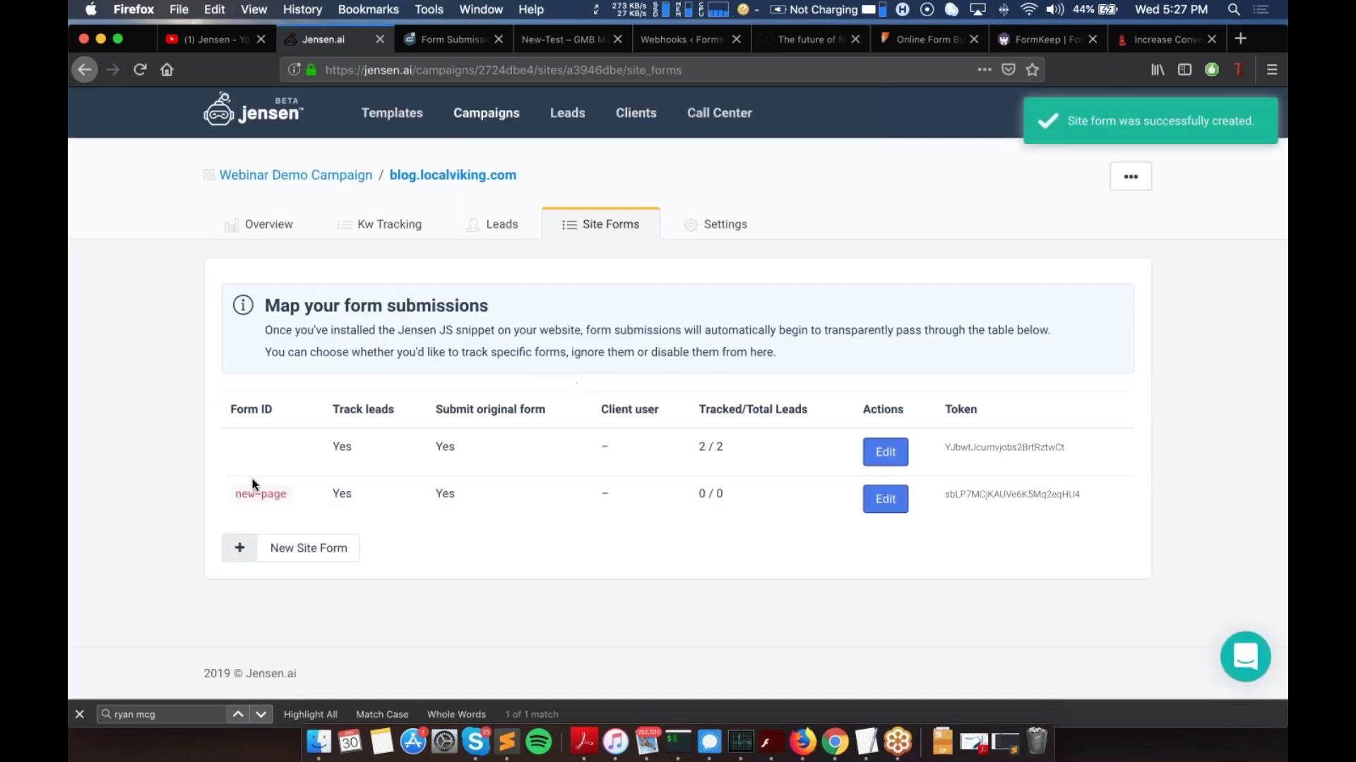
Step: Copy the token generated for the new-page site form
drag(233, 494, 284, 493)
double_click(995, 494)
key(super+c)
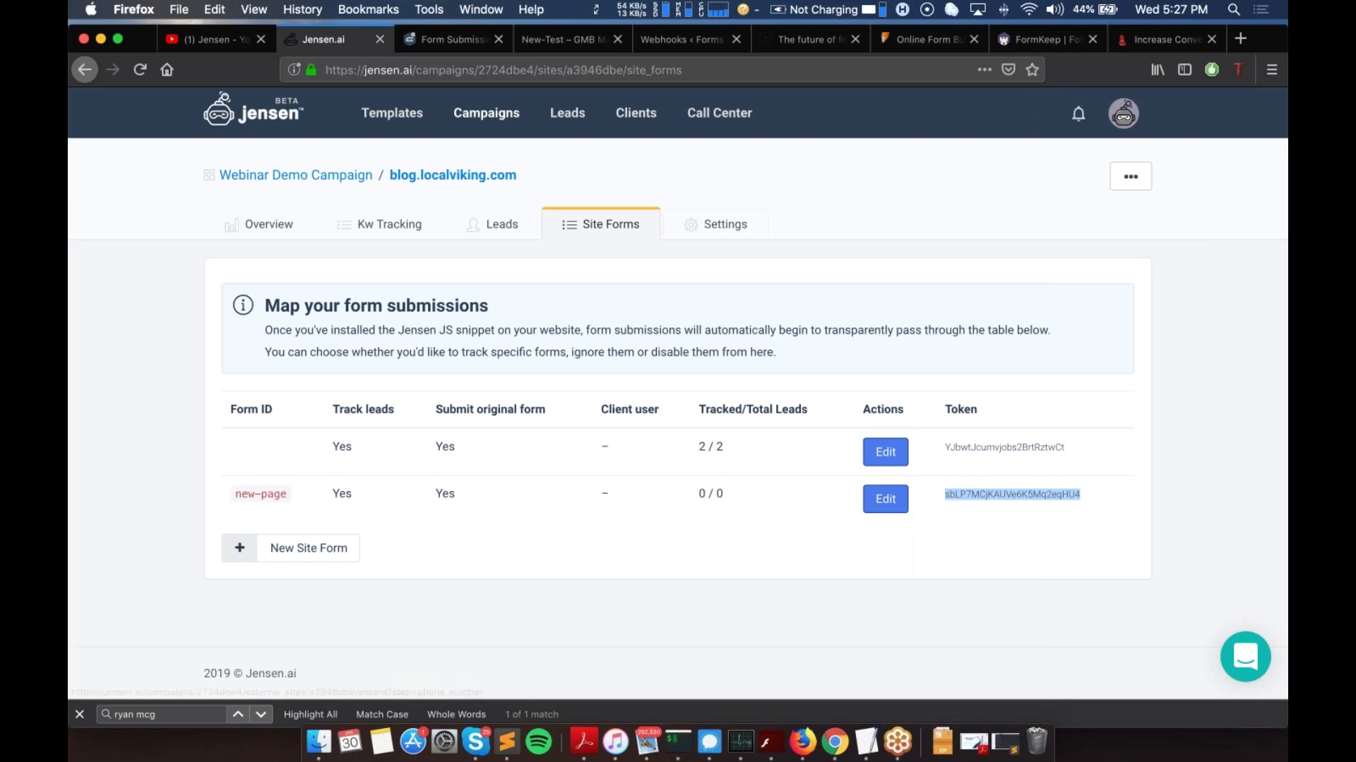
click(578, 40)
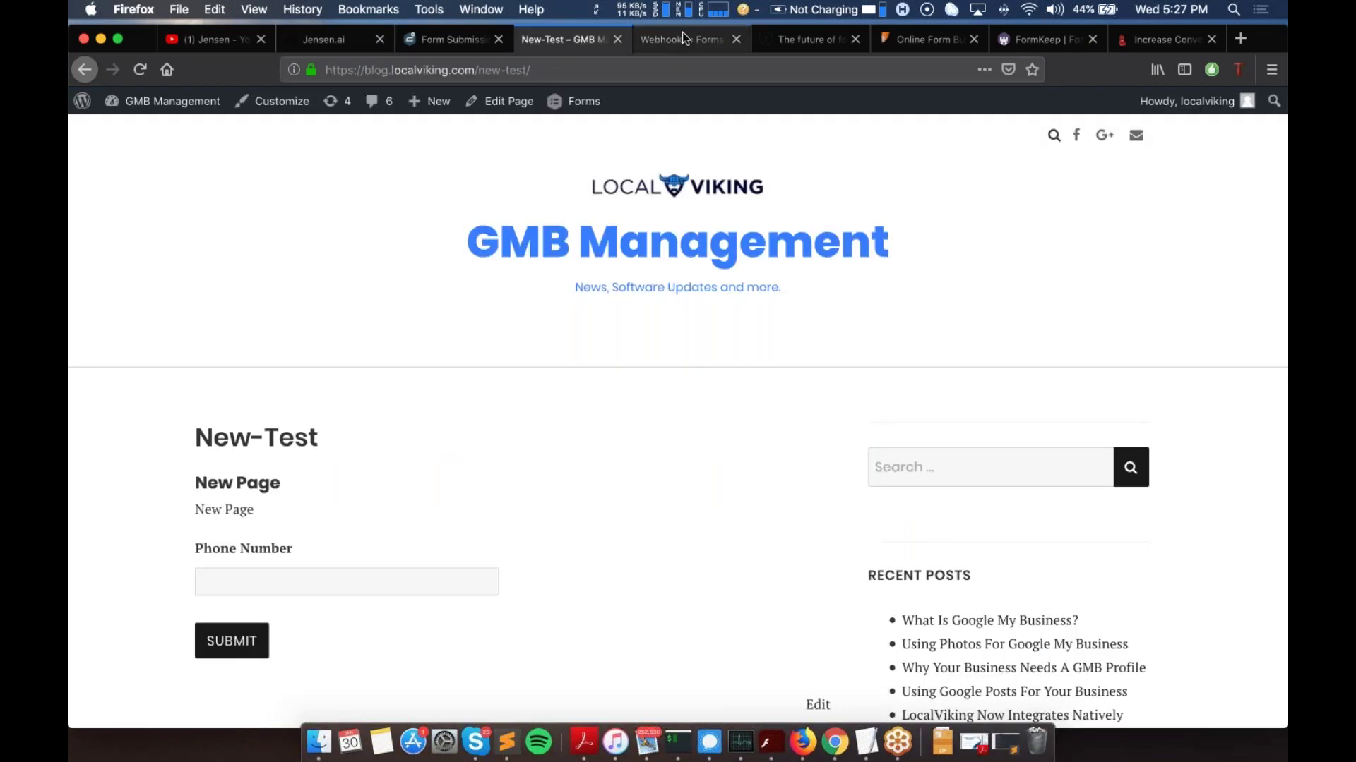
click(681, 40)
click(636, 425)
text(https://webhooks.jensen.ai/public/webhooks/gravity_forms)
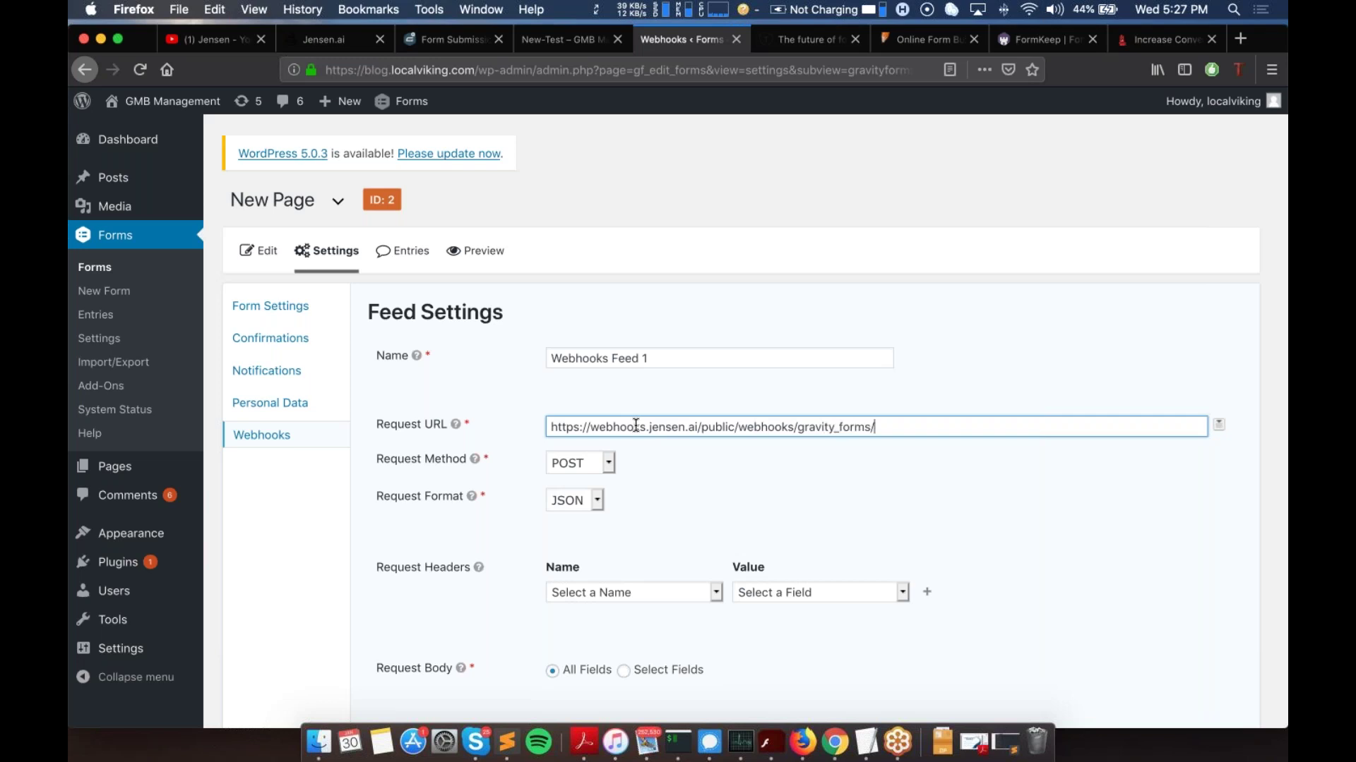
text(/)
key(super+v)
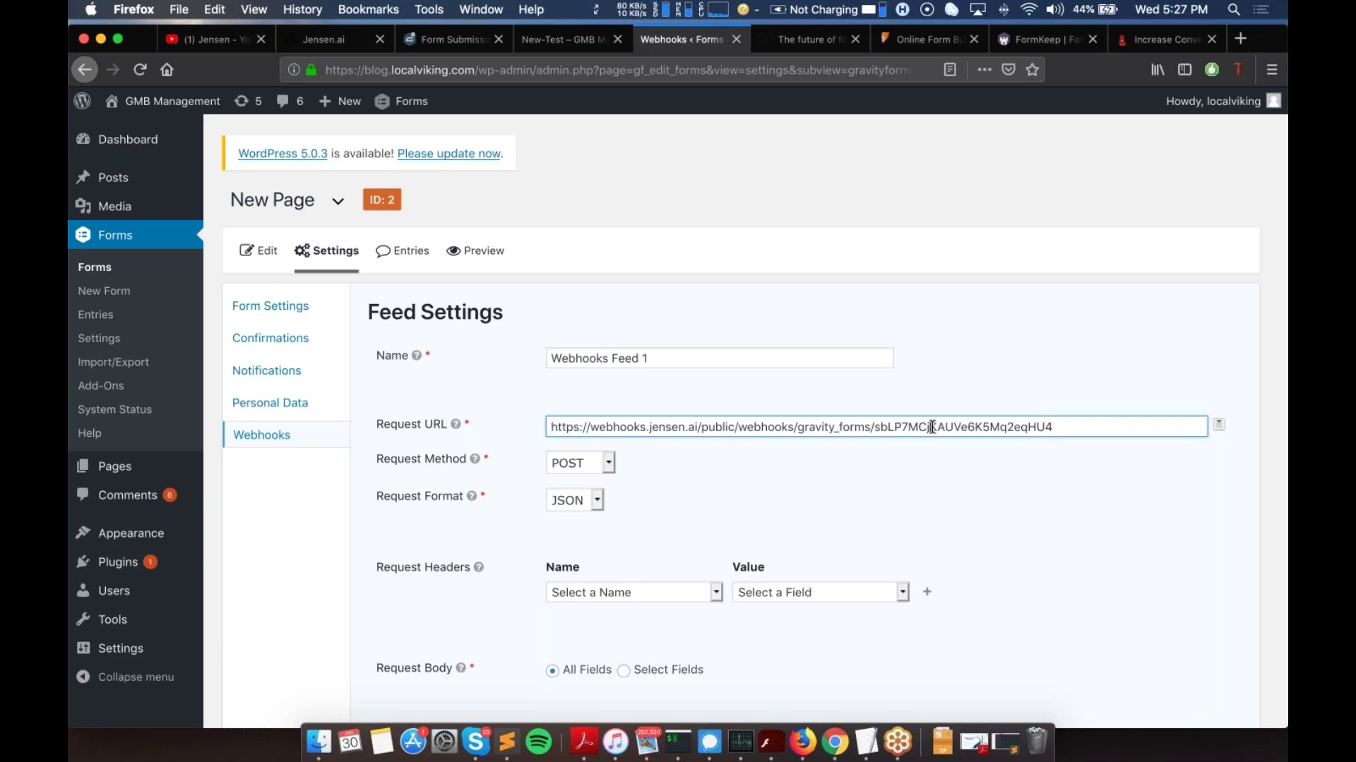
double_click(932, 426)
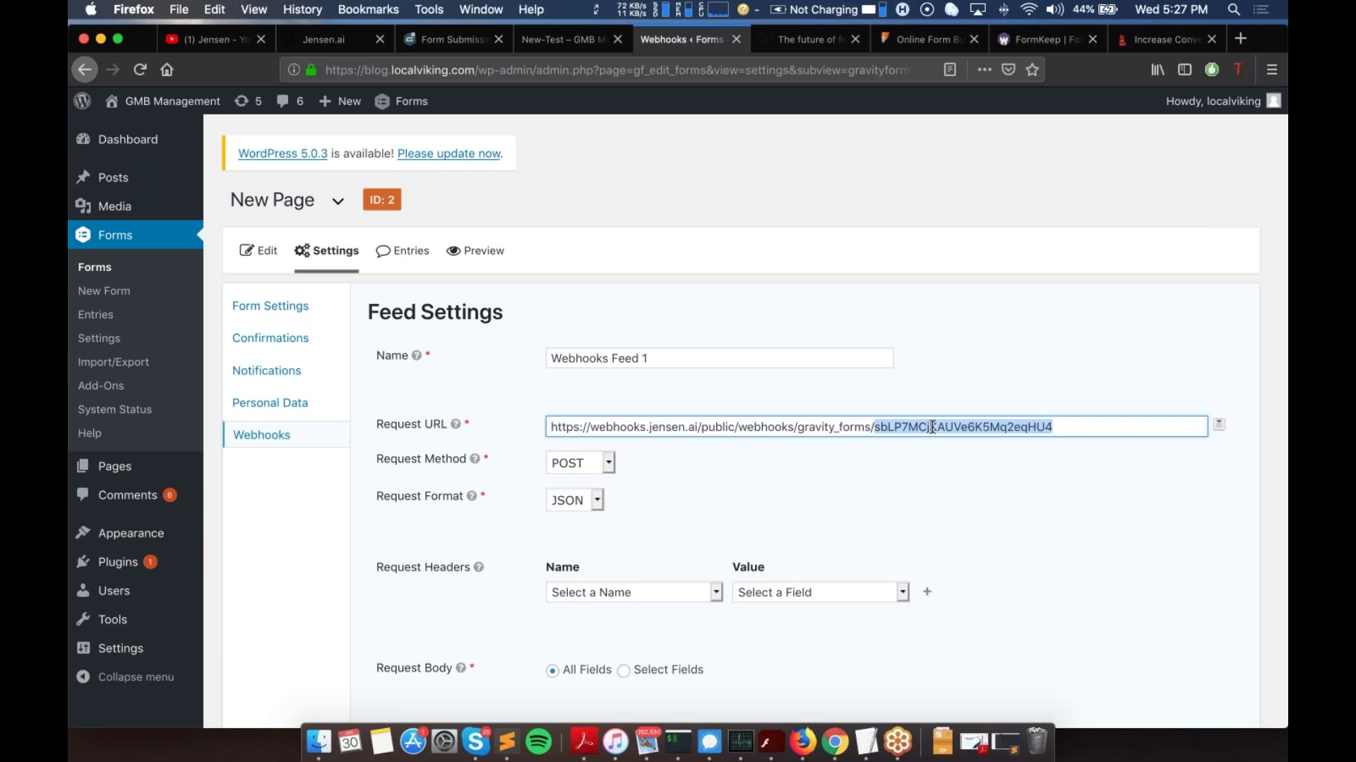
scroll(524, 483, down, 5)
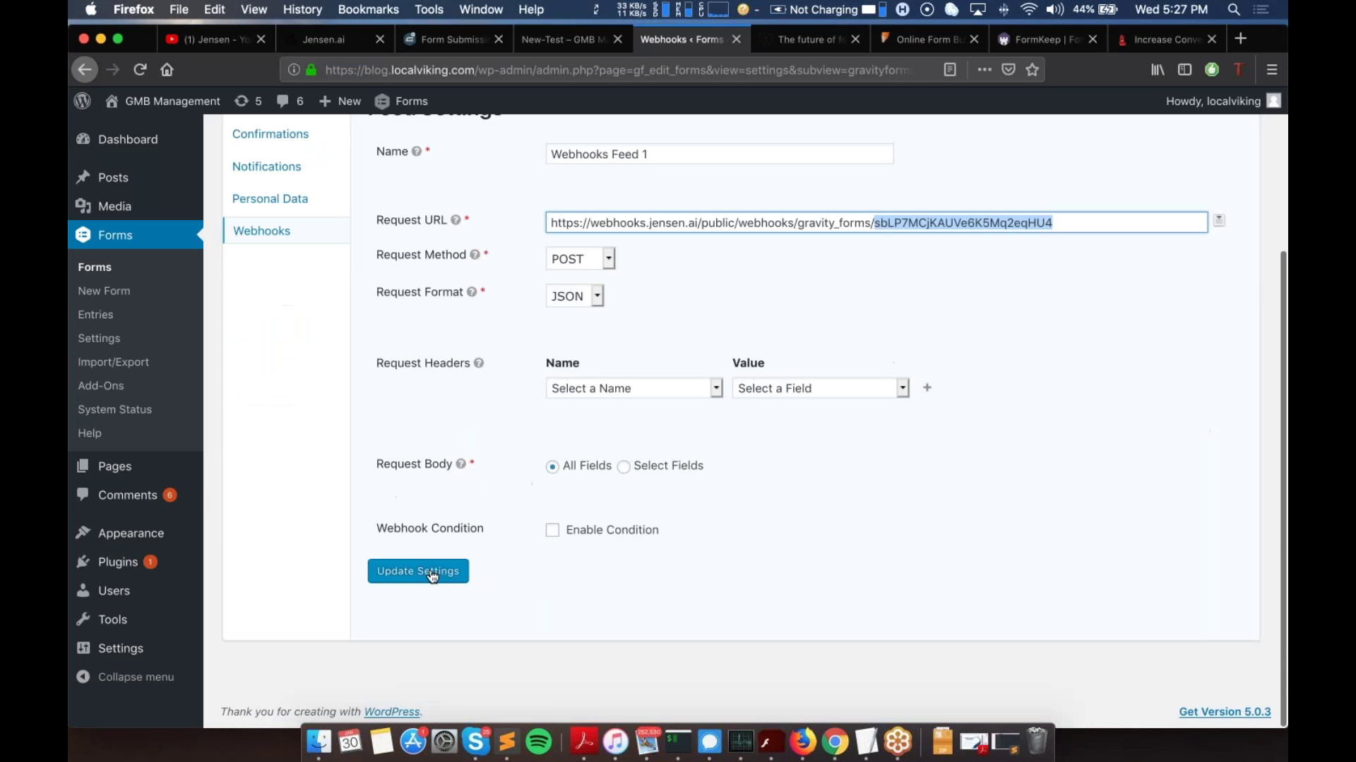
click(418, 572)
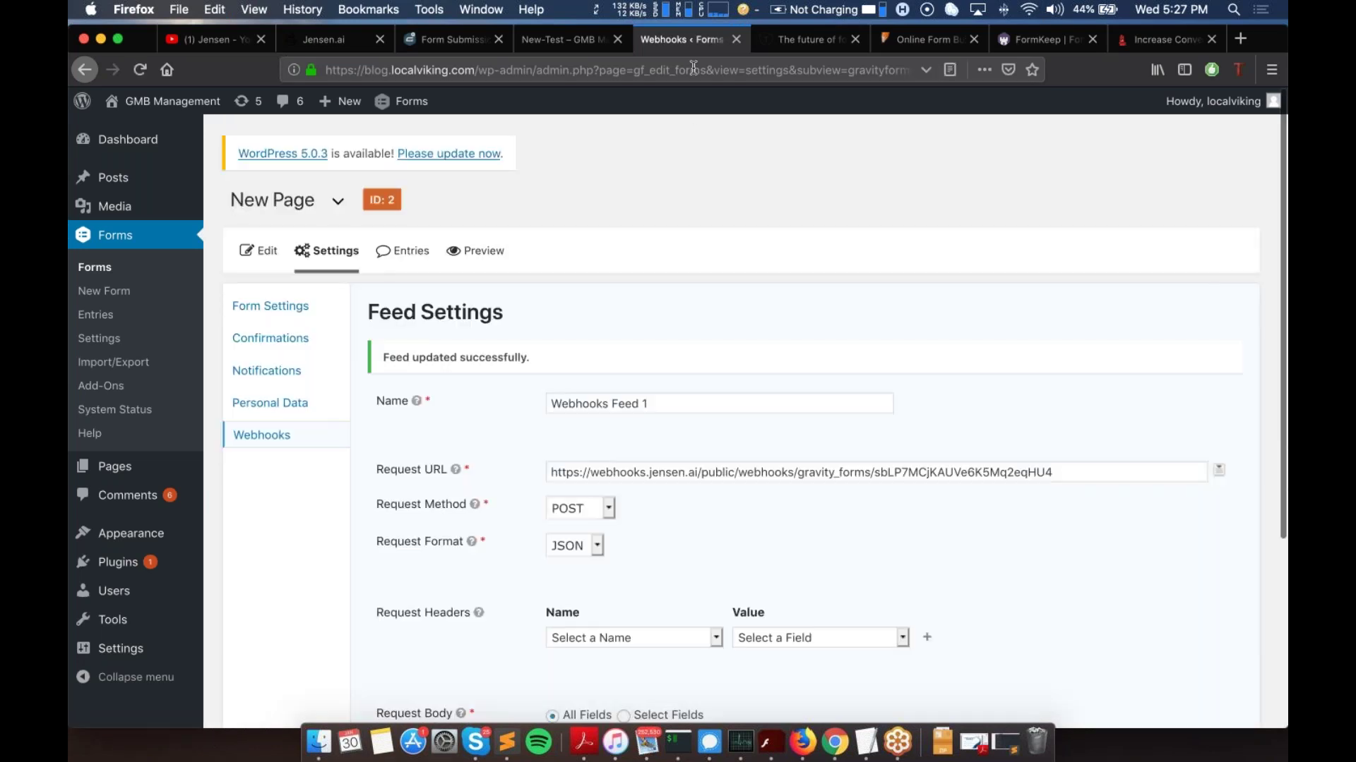
click(254, 434)
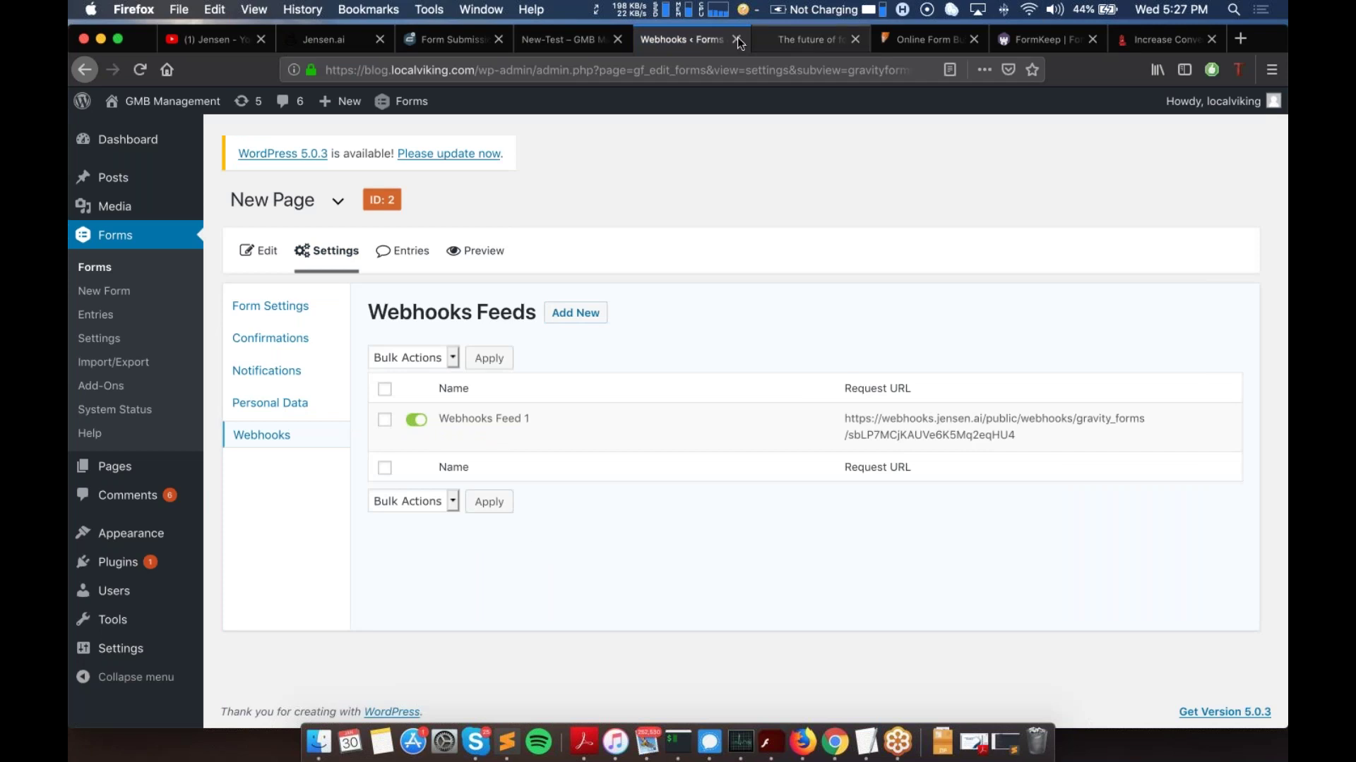
Step: Enter a test phone number in the New-Test page's Phone Number field and submit it
click(564, 39)
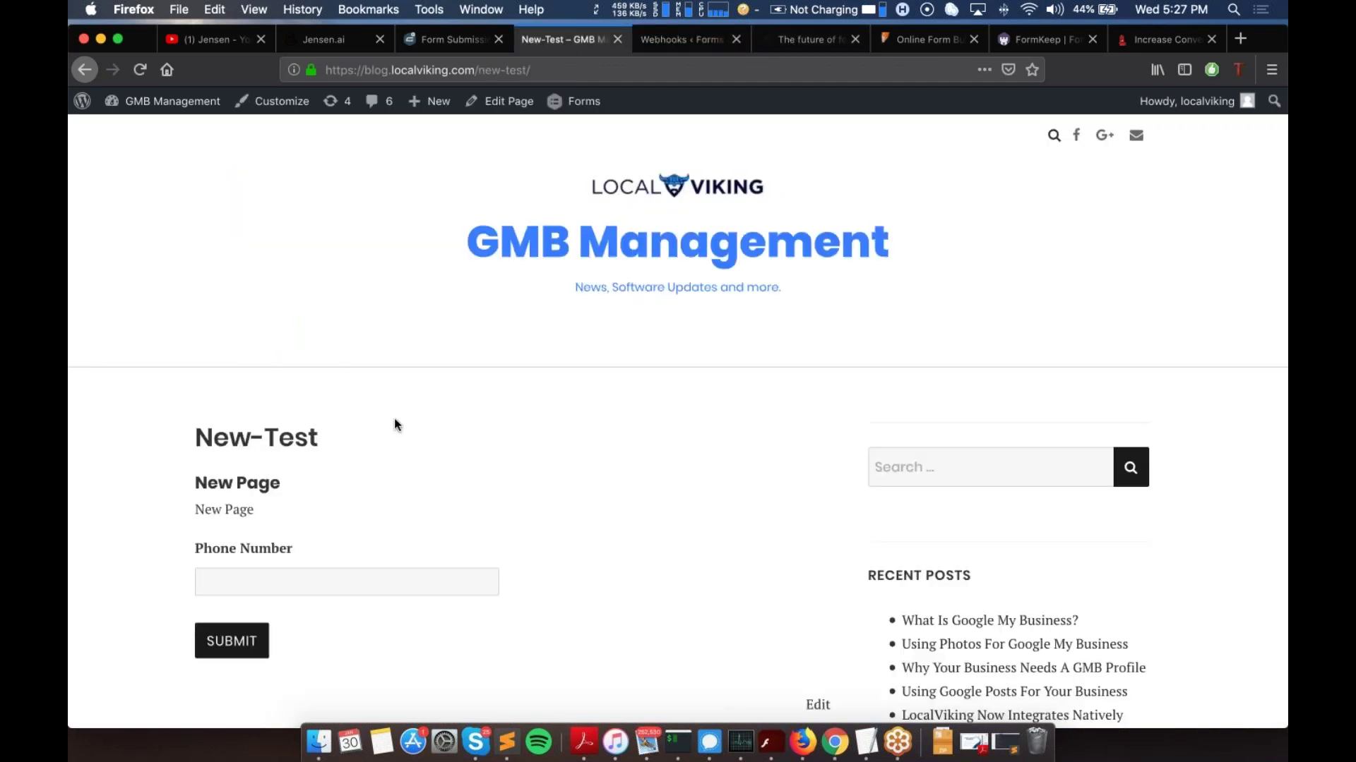
scroll(395, 424, down, 2)
click(277, 502)
text(555555555)
click(238, 557)
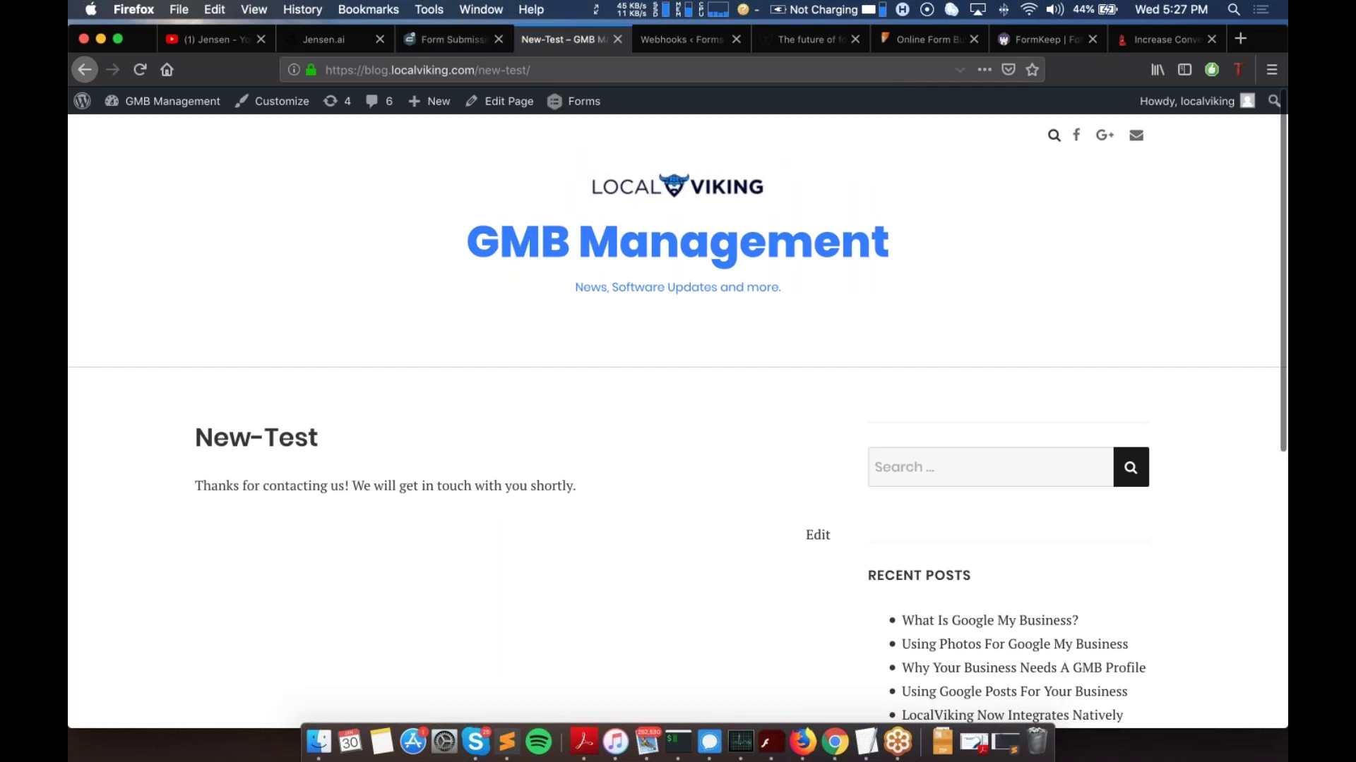
click(311, 40)
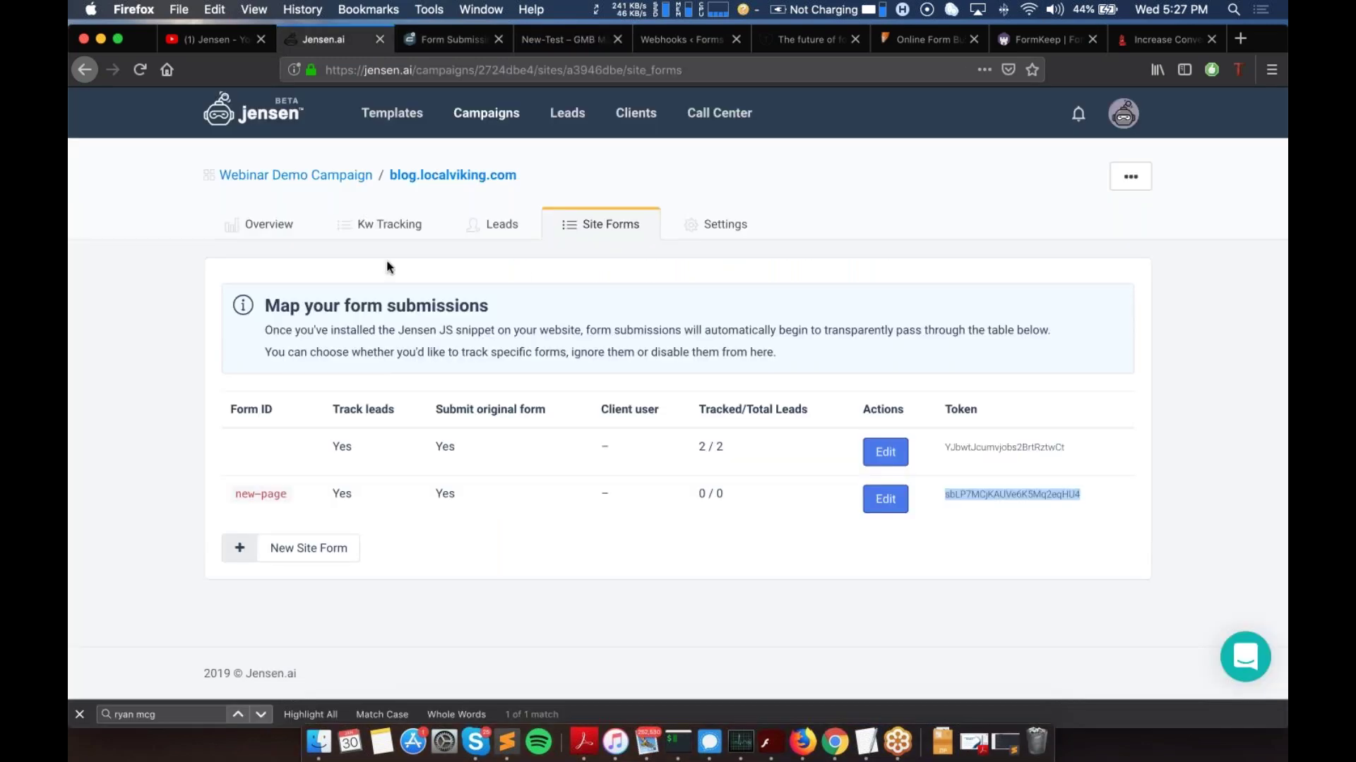
Step: Check the site's Overview statistics show 3 submits
click(262, 230)
scroll(437, 519, down, 3)
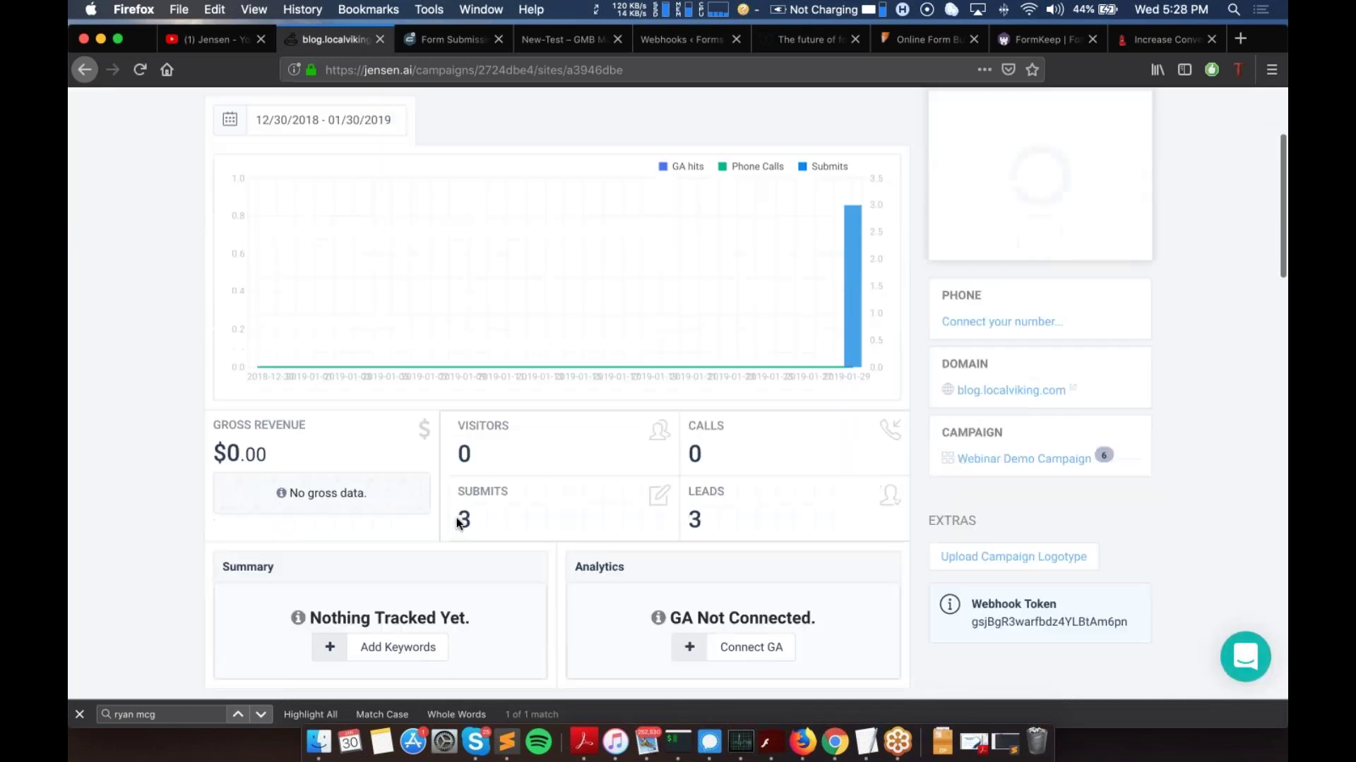
double_click(464, 521)
scroll(484, 509, up, 2)
scroll(487, 353, up, 3)
Step: Inspect the newest lead's phone number and its new-test source URL in the Leads list
click(501, 216)
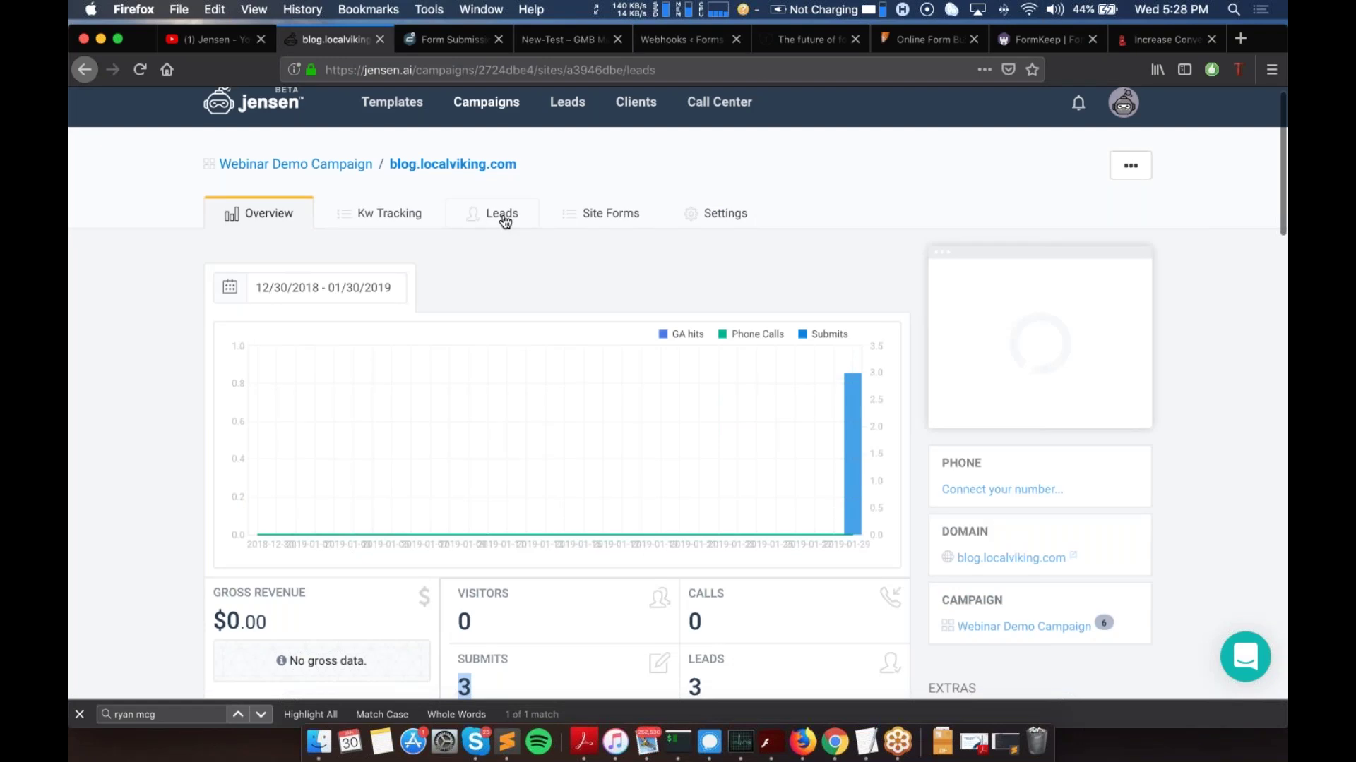
scroll(582, 423, down, 8)
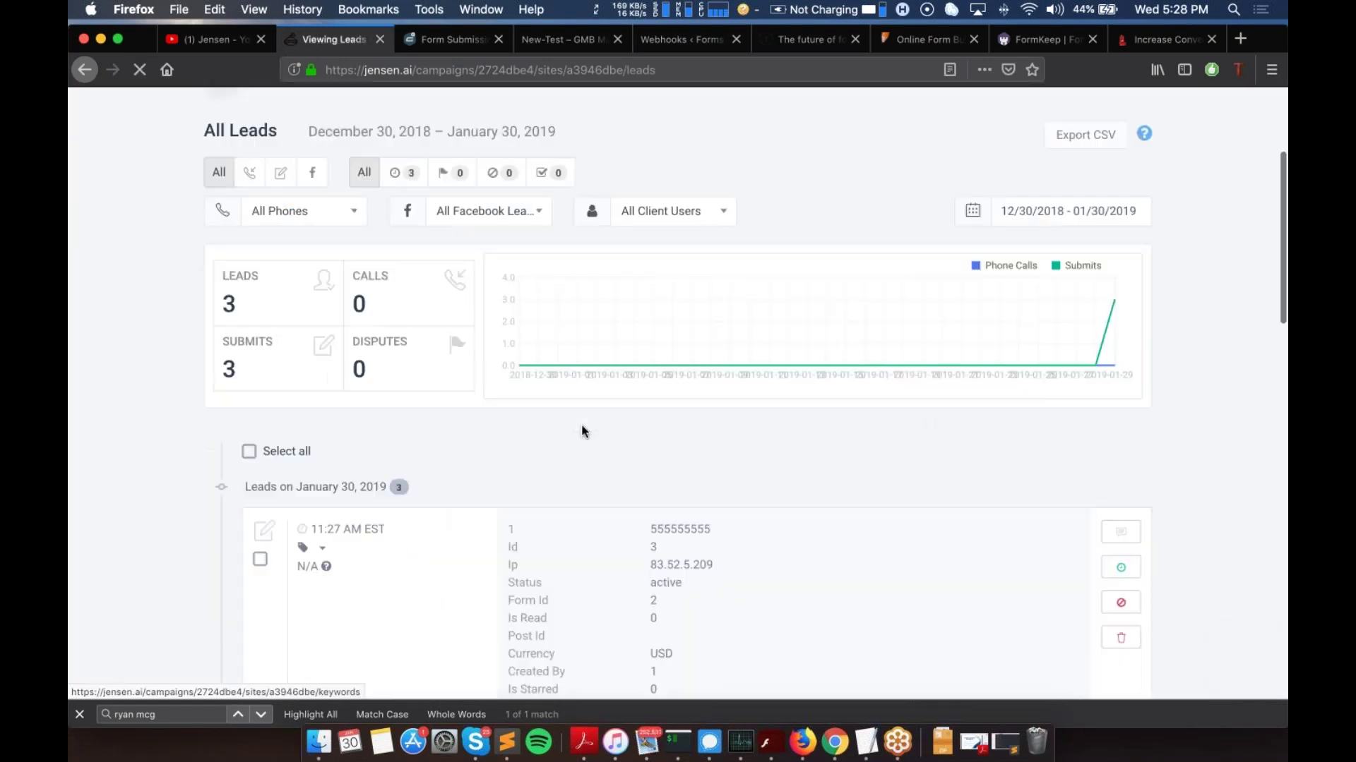
scroll(676, 280, up, 1)
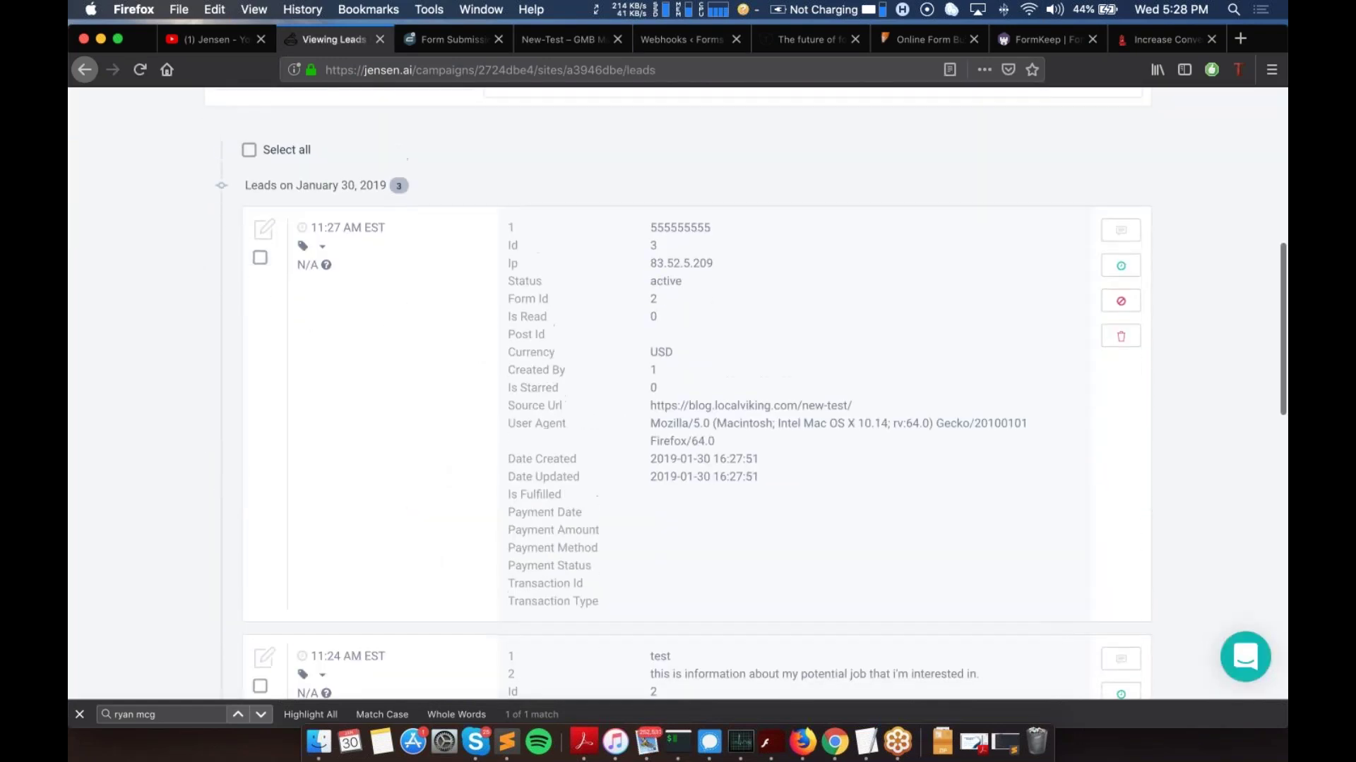
double_click(675, 226)
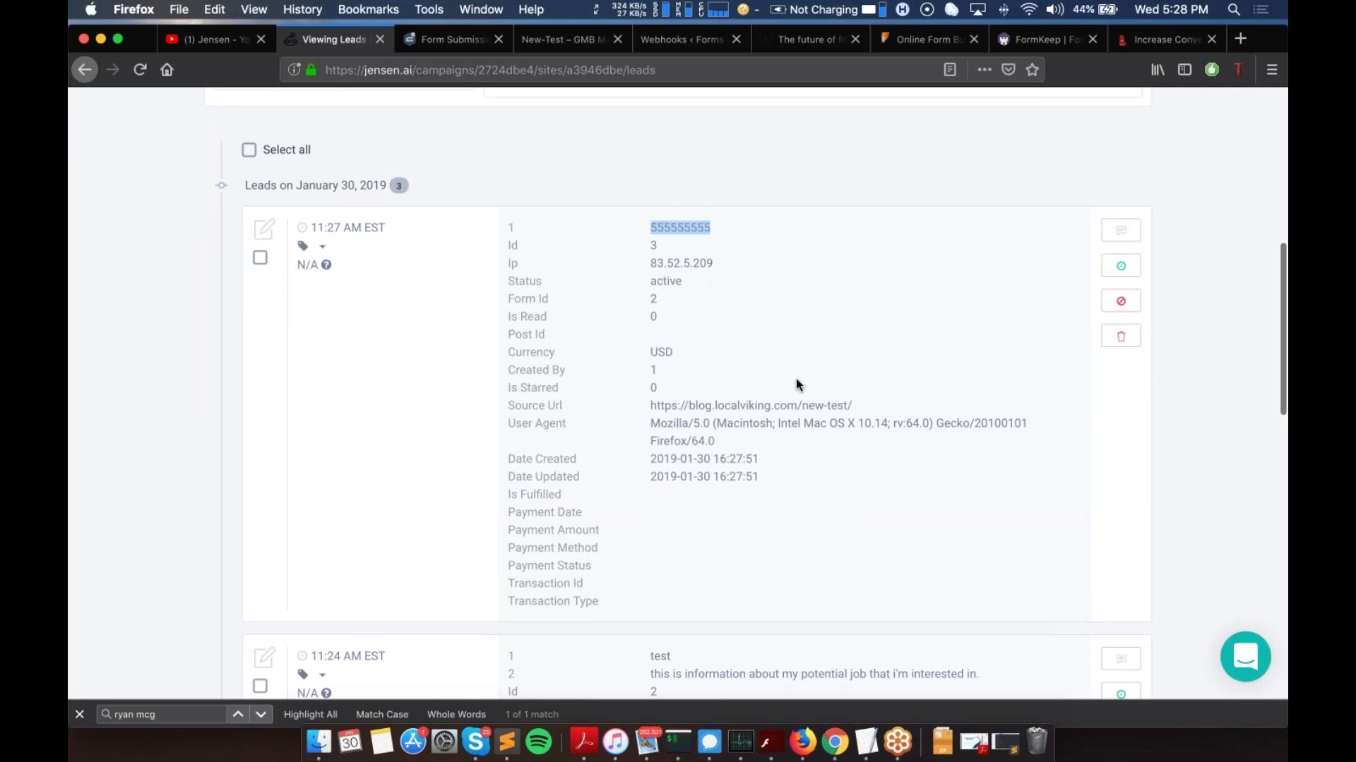
click(861, 402)
drag(853, 400, 805, 399)
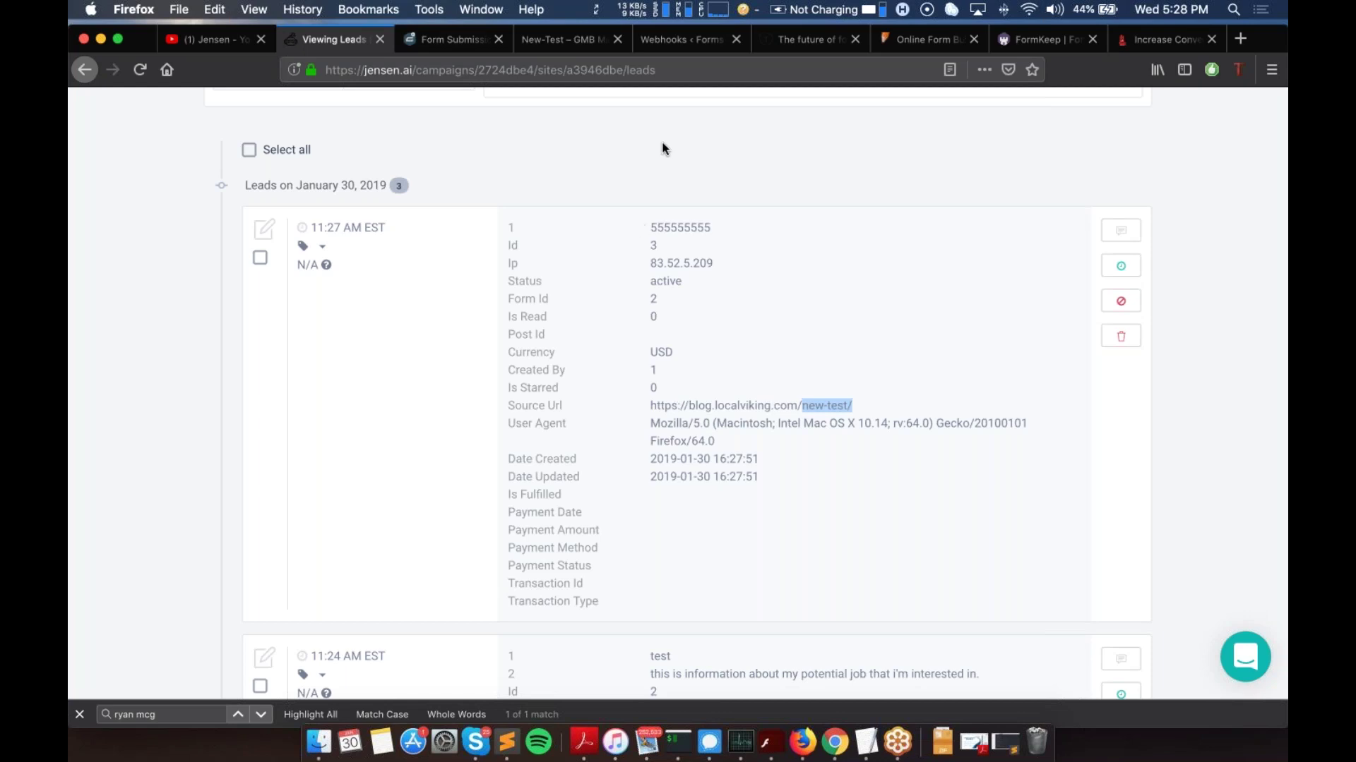
Step: Move through the browser tabs to the Typeform homepage
click(568, 42)
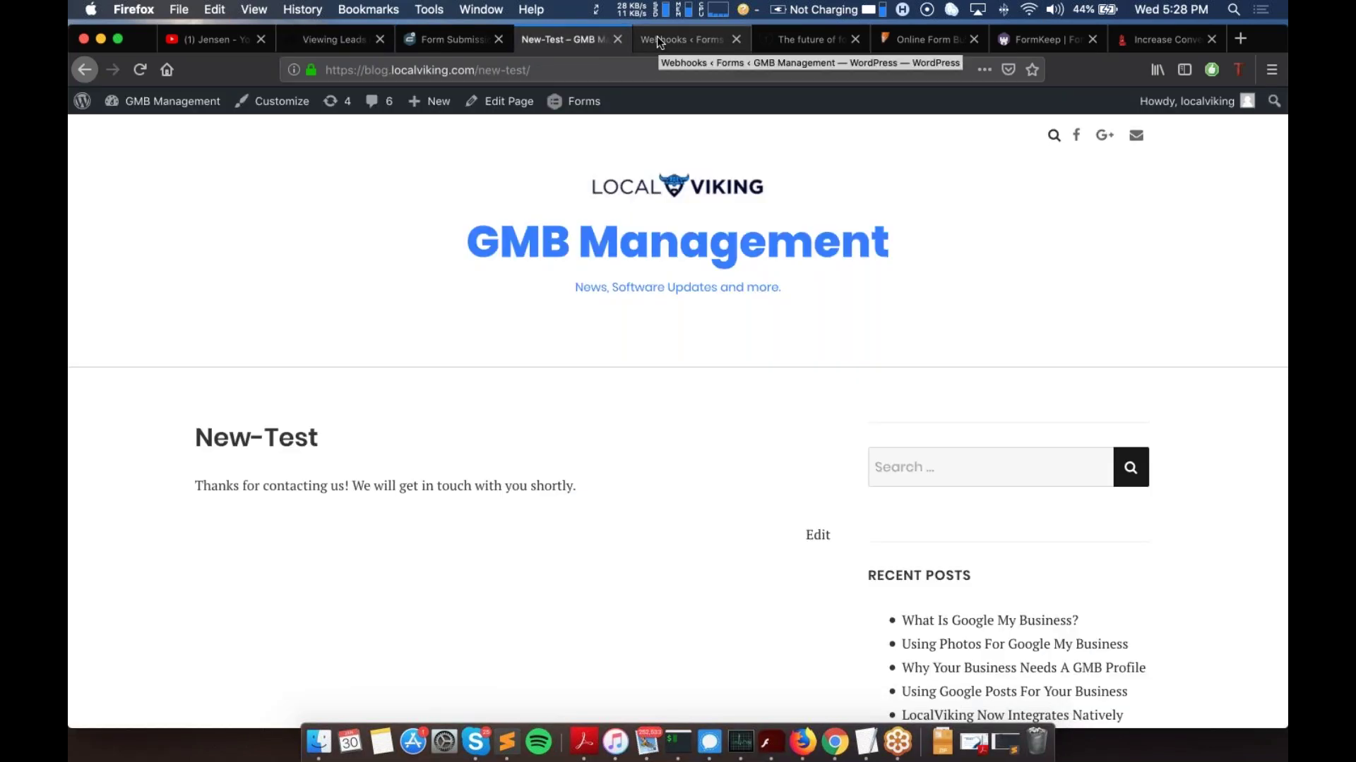
click(659, 43)
click(802, 42)
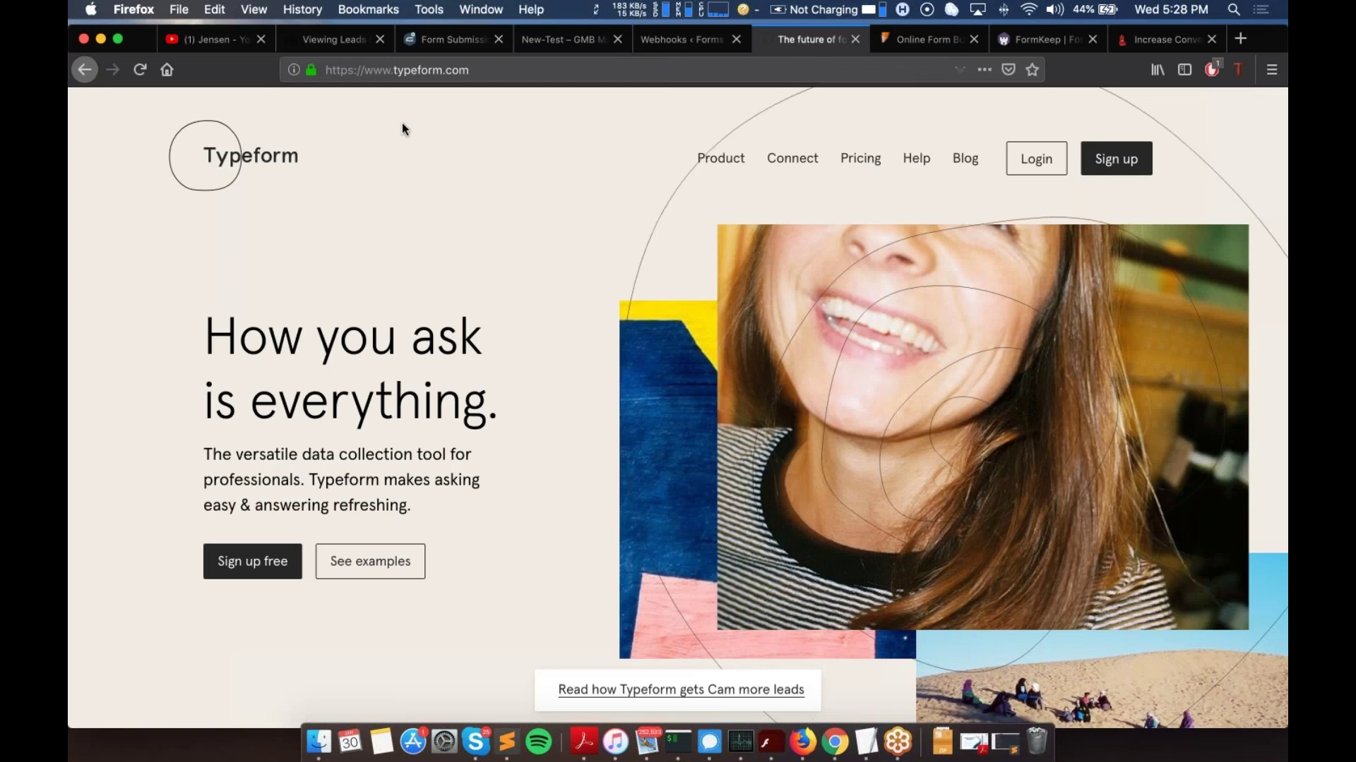
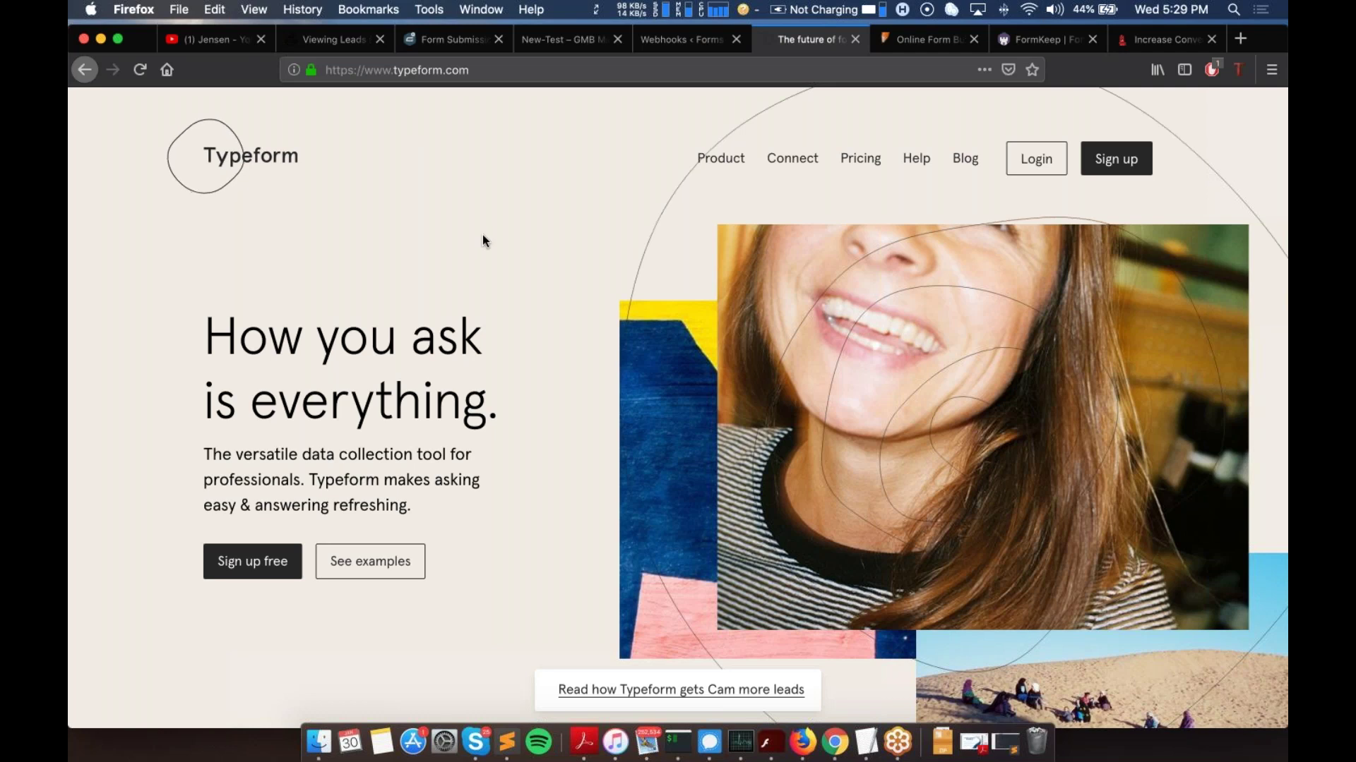
Step: Tour the JotForm and FormKeep homepages, then bring up the Tars 'Increase Conversions' chatbot page
click(920, 42)
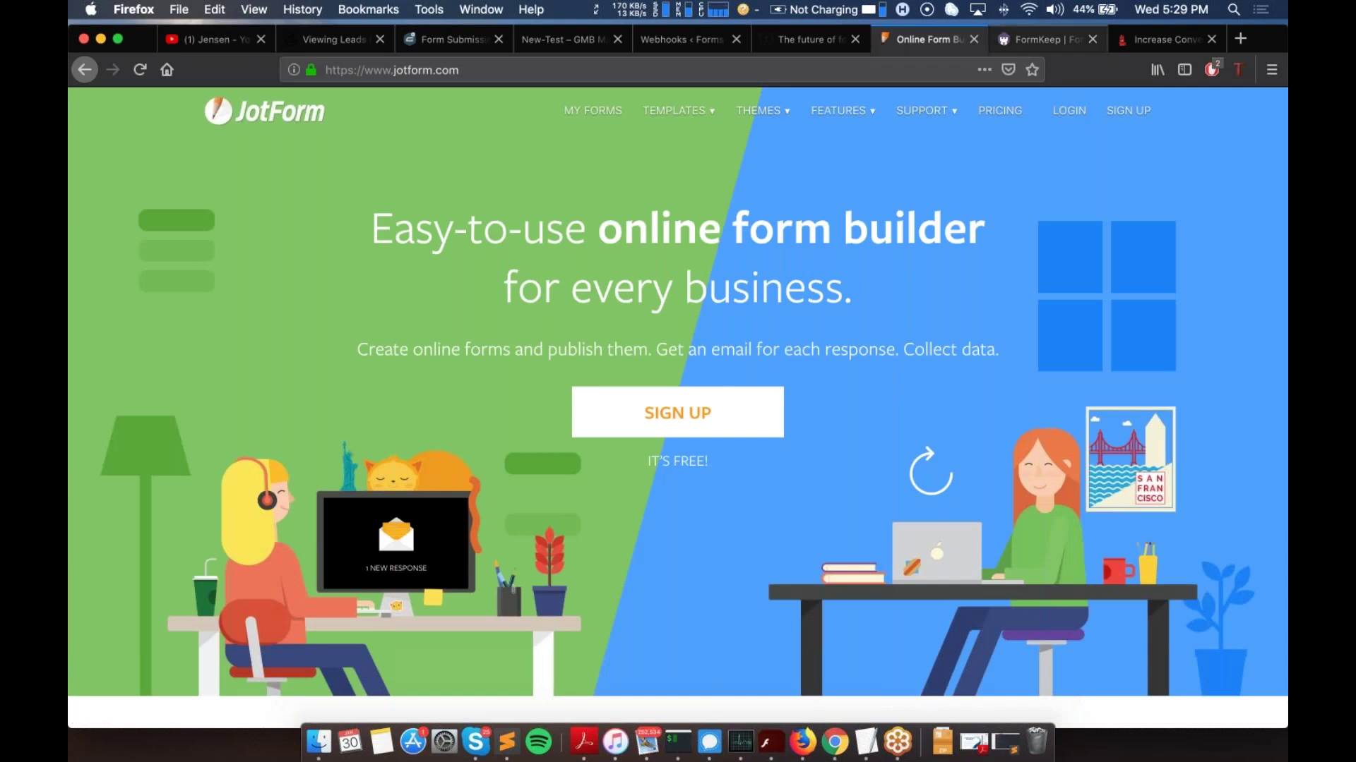
click(1038, 39)
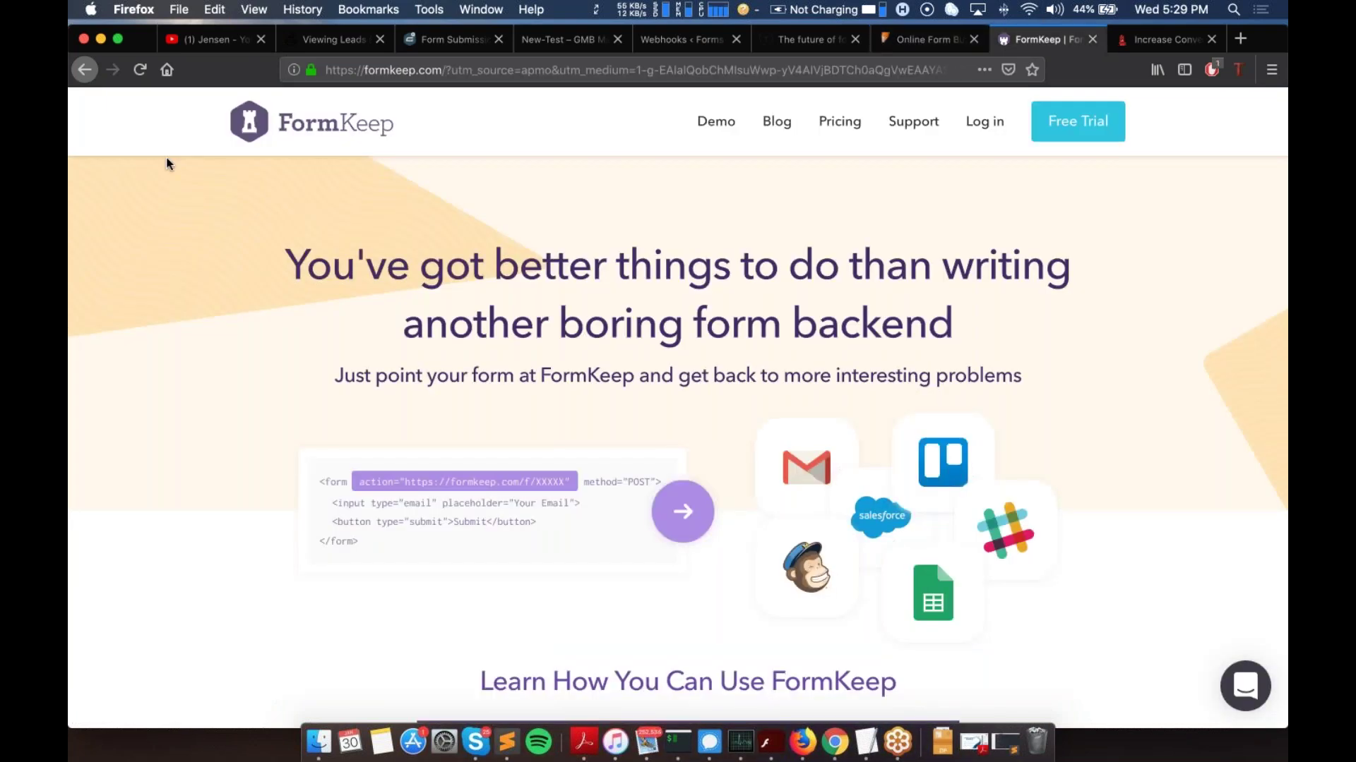
click(1150, 43)
Step: Accept the oil-change offer, give the chatbot a first name, and continue to scheduling
click(1020, 569)
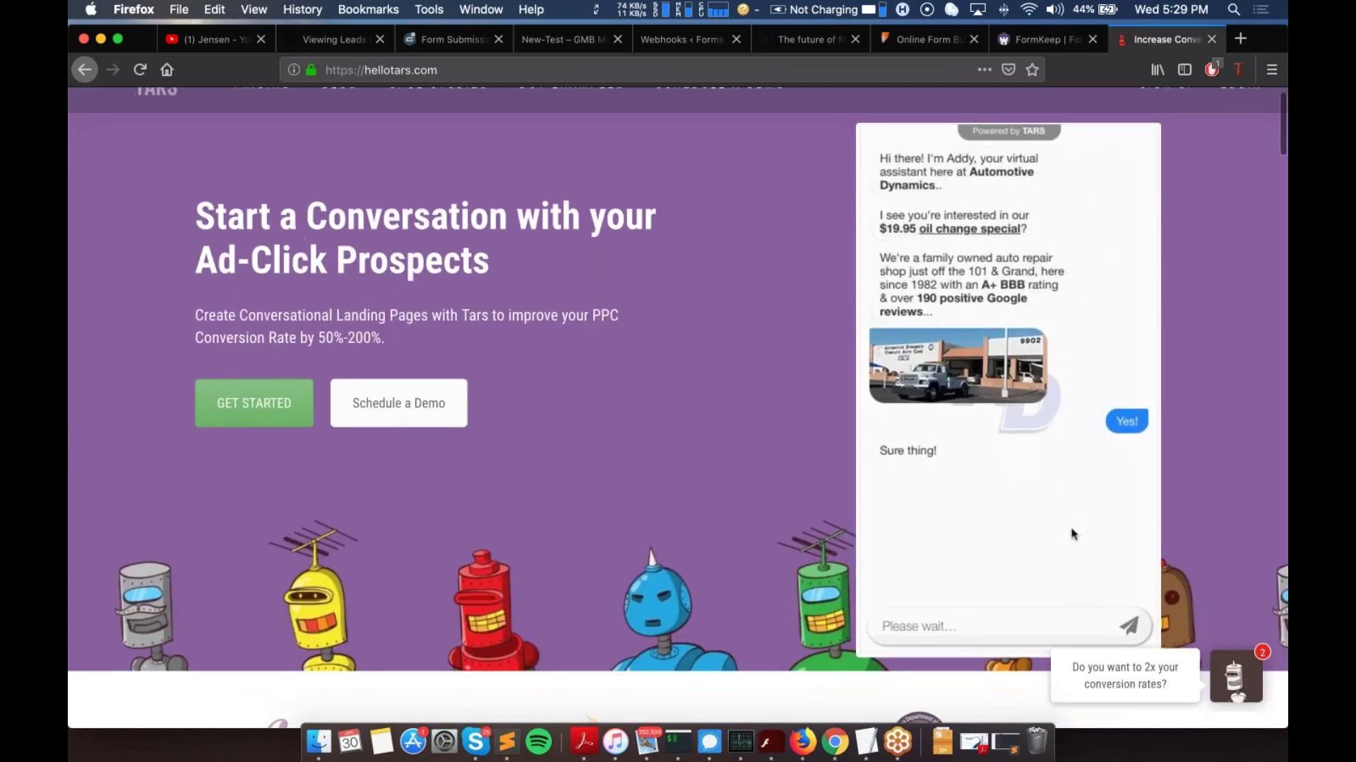
text(Mark)
key(Return)
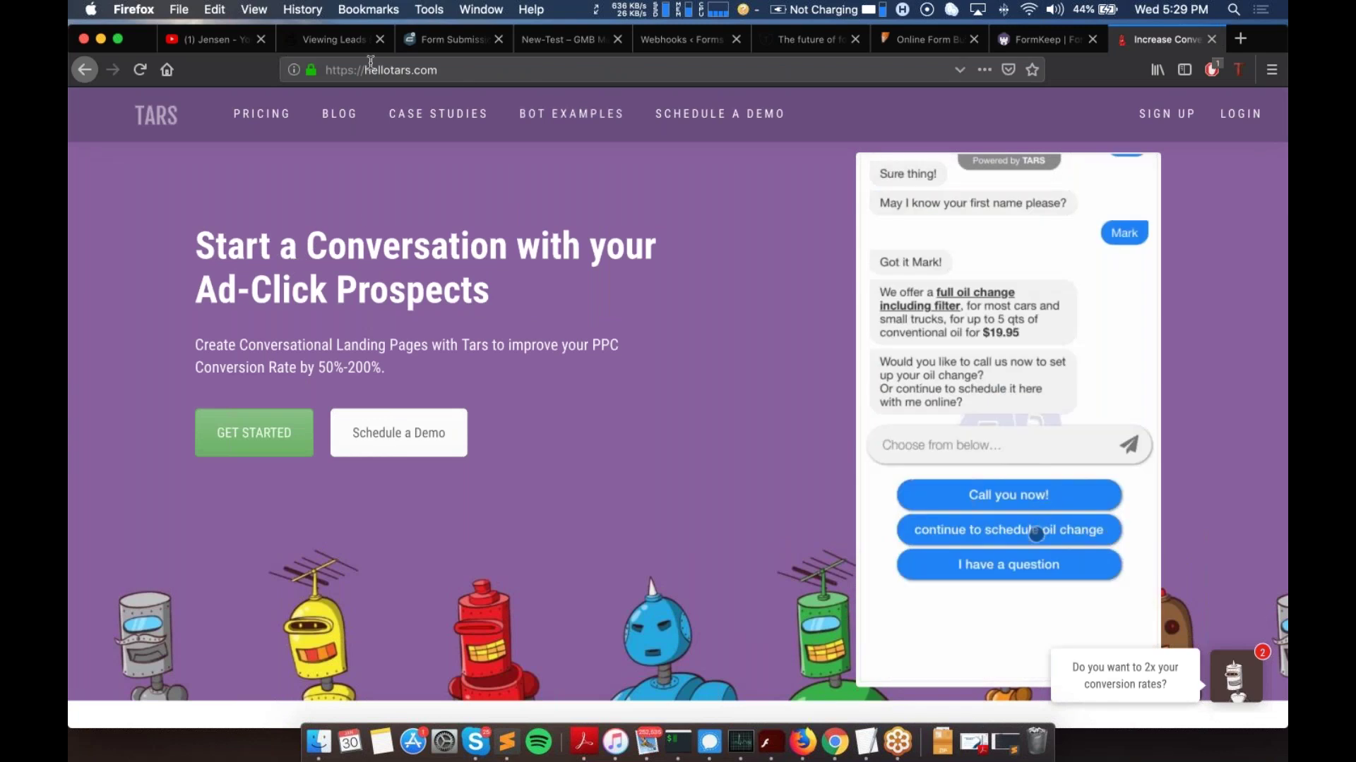
click(1035, 536)
Step: Answer Honda as the vehicle make and 2013 as the year, then send a phone number
text(Honda)
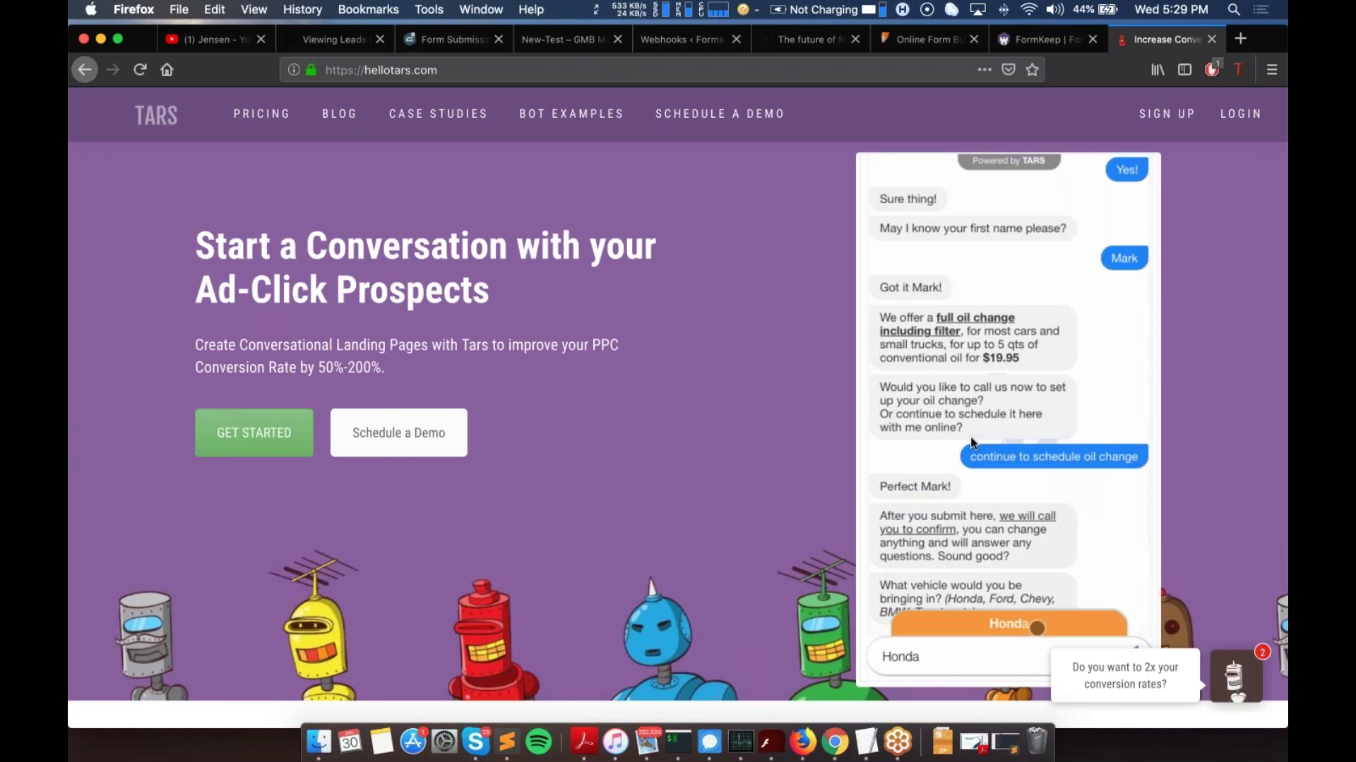
key(Return)
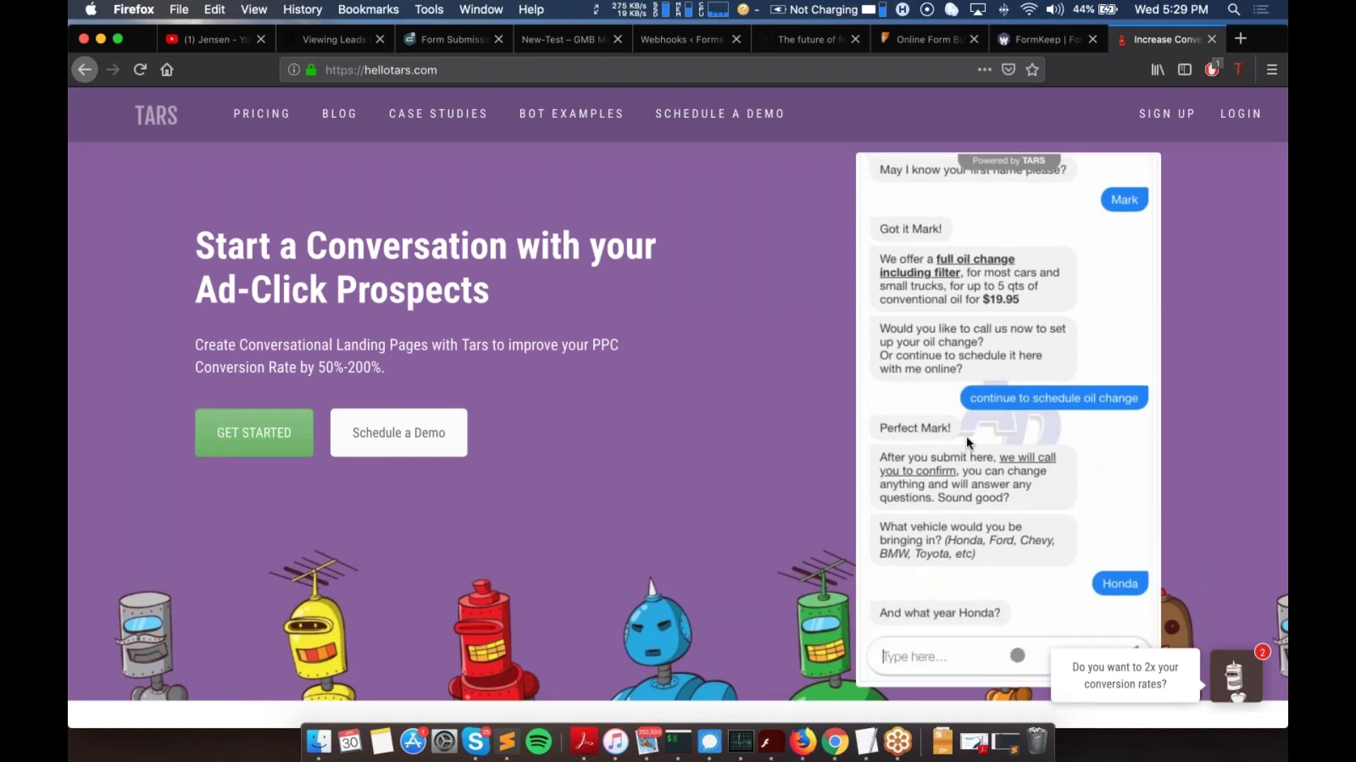
text(2013)
key(Return)
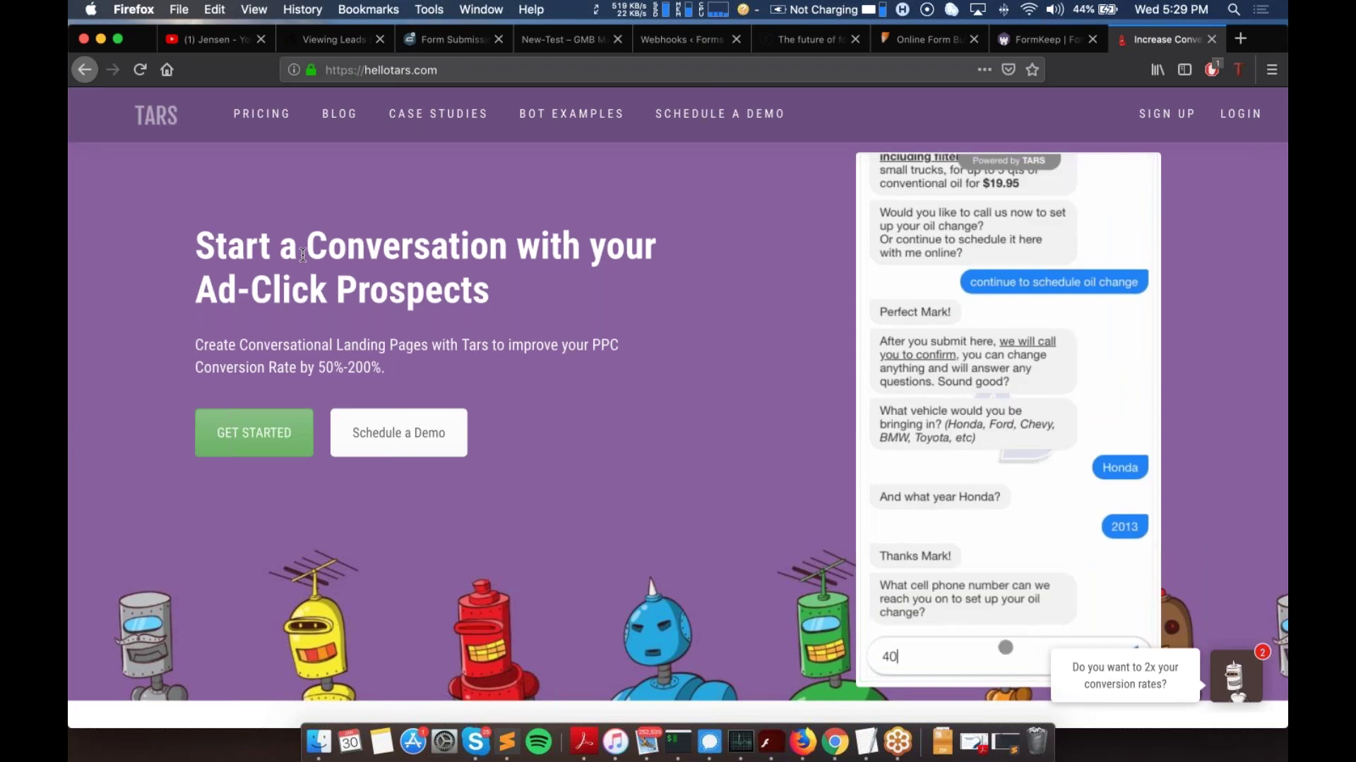
key(Return)
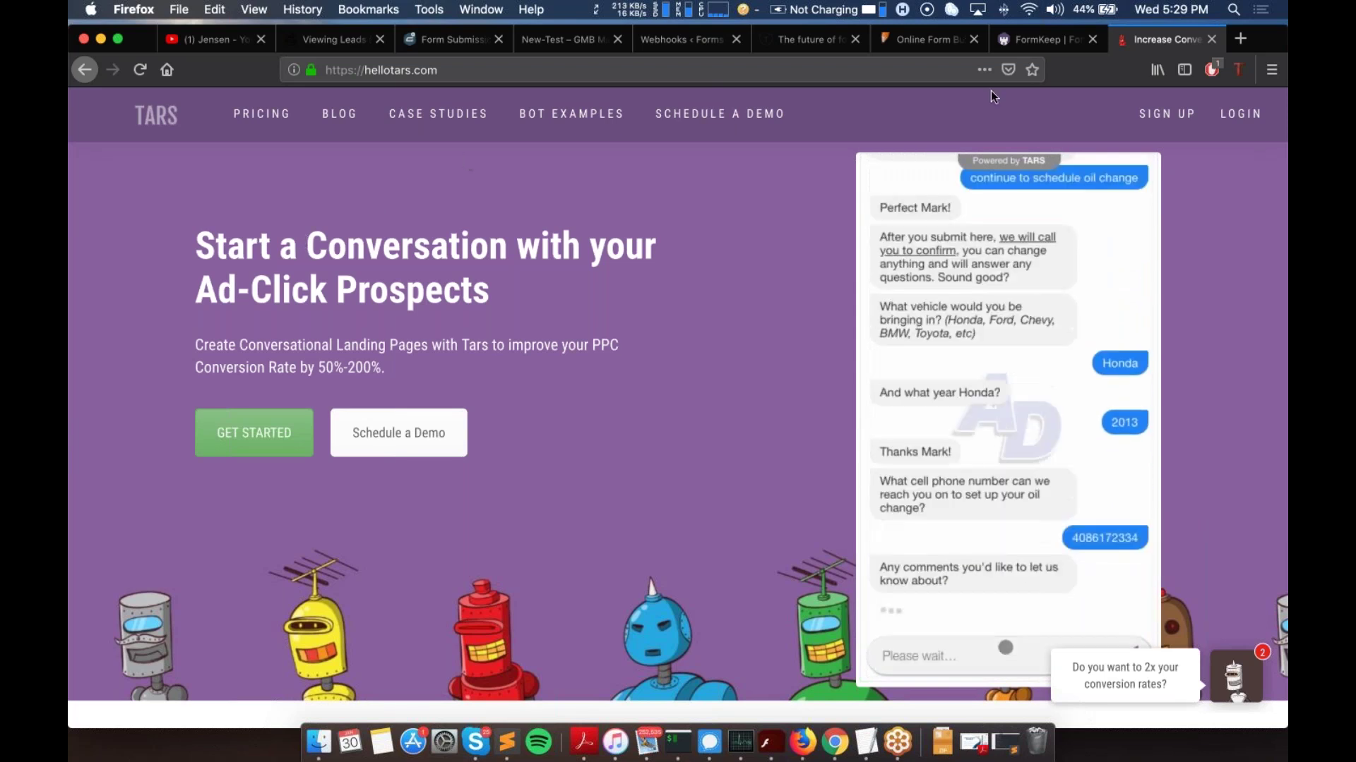